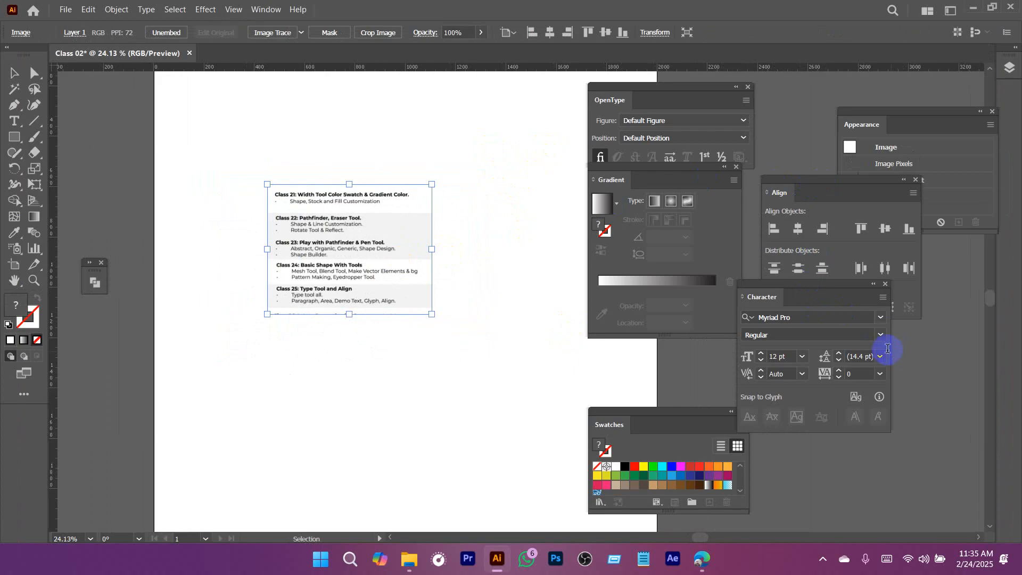
Spread out the floating Character, Swatches and Gradient panels and place the Pathfinder panel next to OpenType.
{"action": "left_click_drag", "start_coordinate": [809, 283], "coordinate": [803, 364]}
{"action": "left_click_drag", "start_coordinate": [681, 414], "coordinate": [742, 389]}
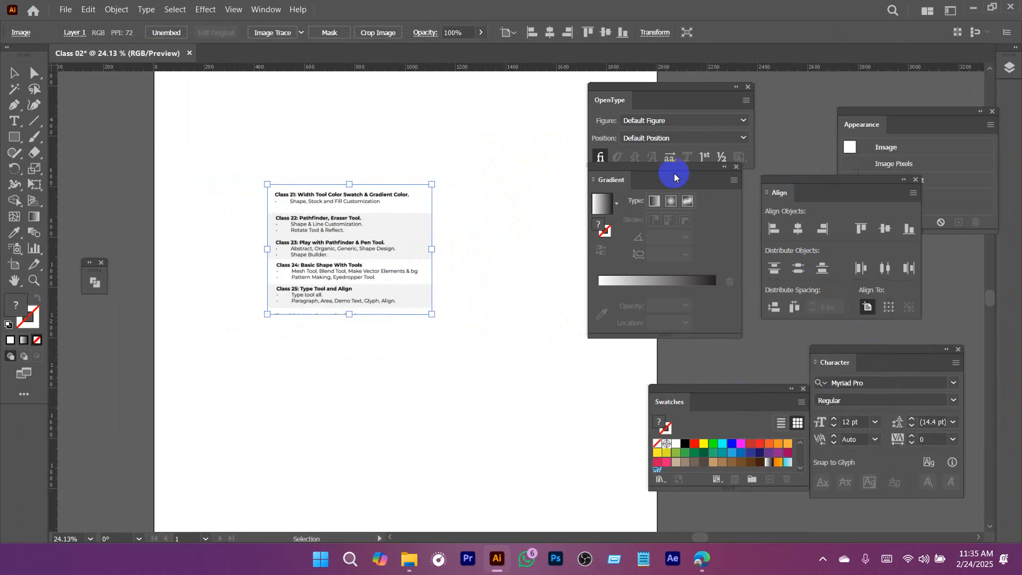
{"action": "left_click_drag", "start_coordinate": [673, 171], "coordinate": [645, 238]}
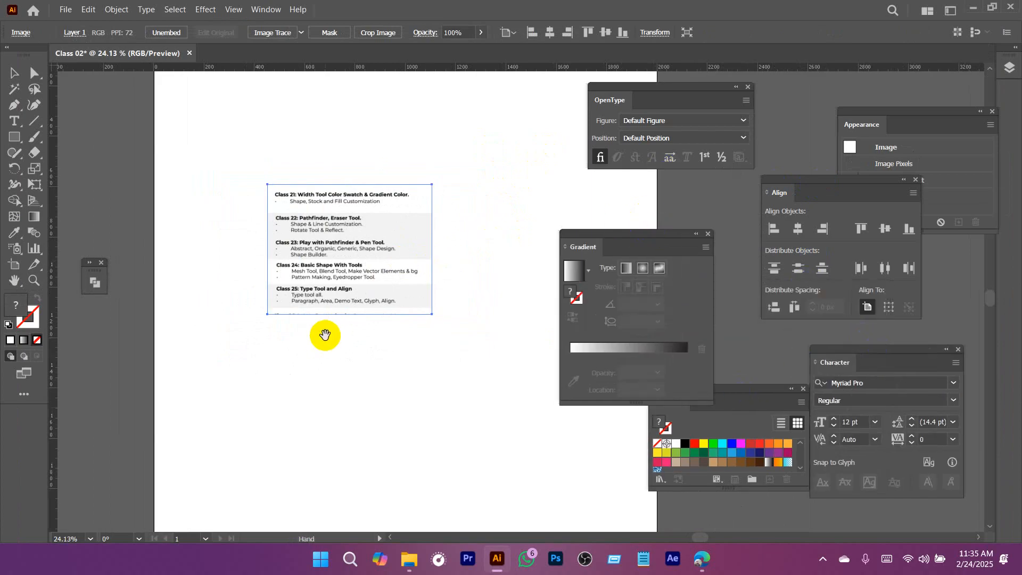
{"action": "left_click_drag", "start_coordinate": [426, 313], "coordinate": [345, 333]}
{"action": "left_click_drag", "start_coordinate": [89, 270], "coordinate": [754, 82]}
{"action": "left_click", "coordinate": [450, 147]}
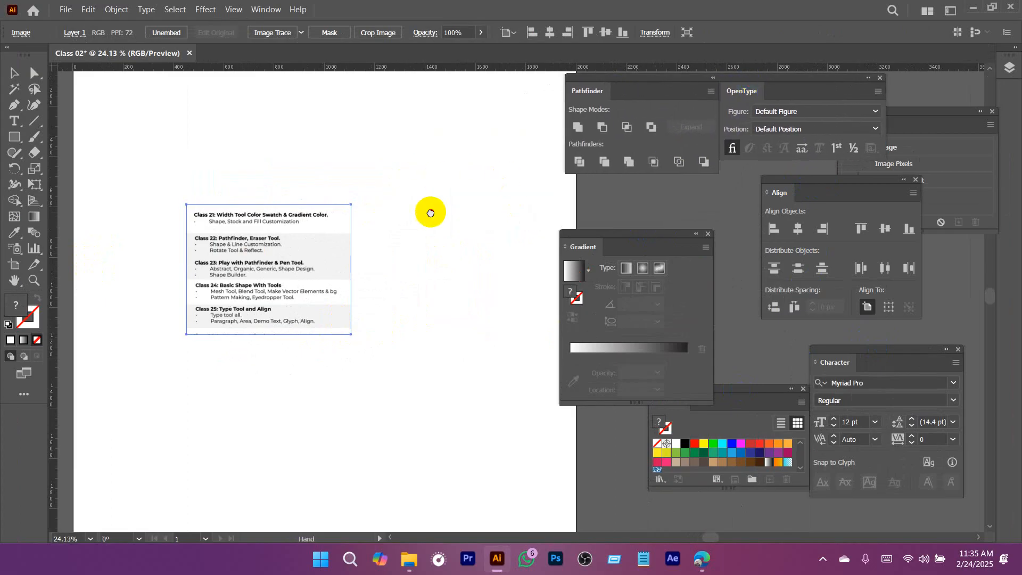
{"action": "left_click_drag", "start_coordinate": [436, 212], "coordinate": [493, 205]}
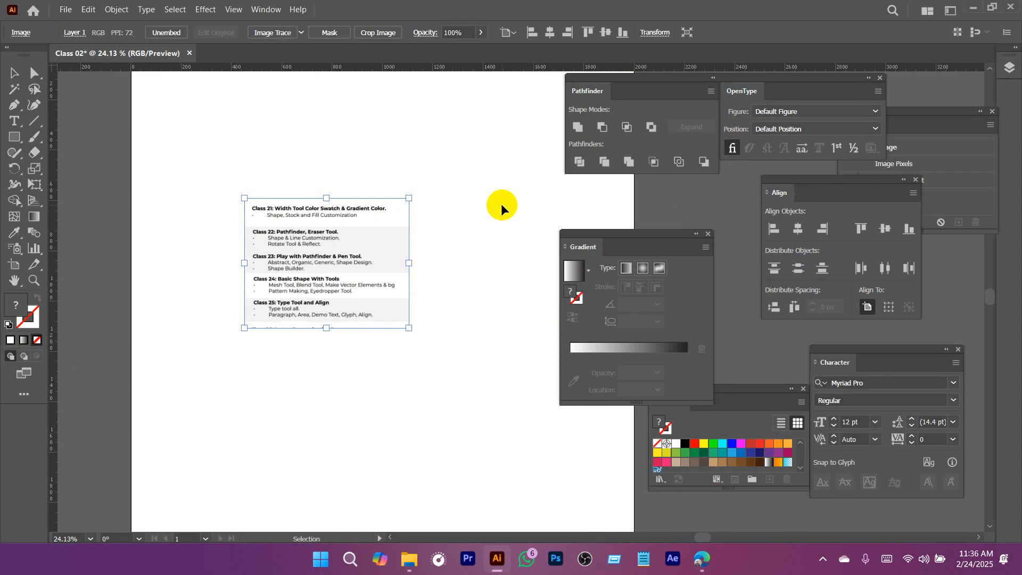
Move the Gradient panel into the gap above Swatches and shift the joined Pathfinder and OpenType panels clear of the artboard.
{"action": "left_click", "coordinate": [504, 263]}
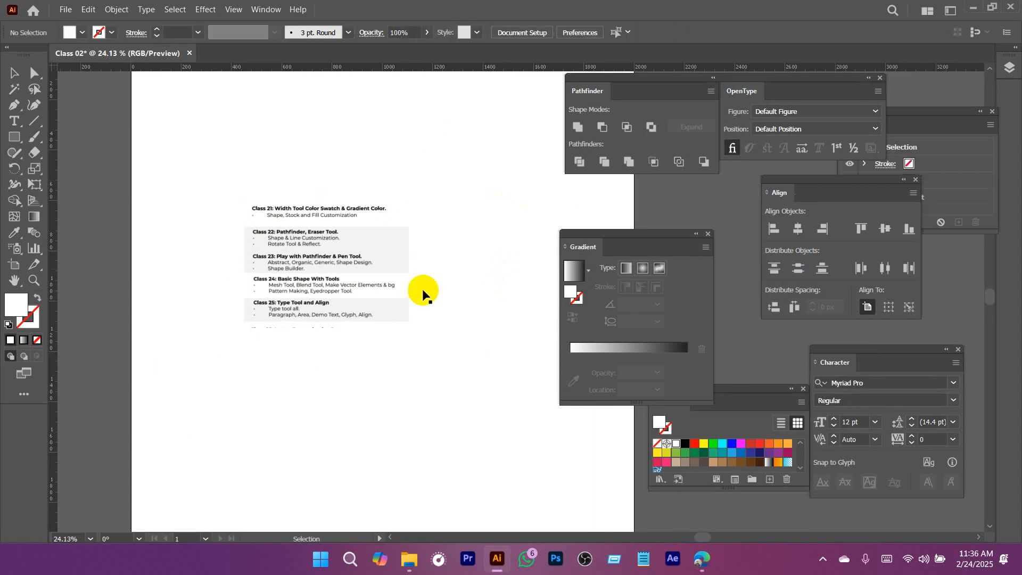
{"action": "left_click_drag", "start_coordinate": [366, 302], "coordinate": [371, 323]}
{"action": "left_click_drag", "start_coordinate": [447, 335], "coordinate": [351, 326]}
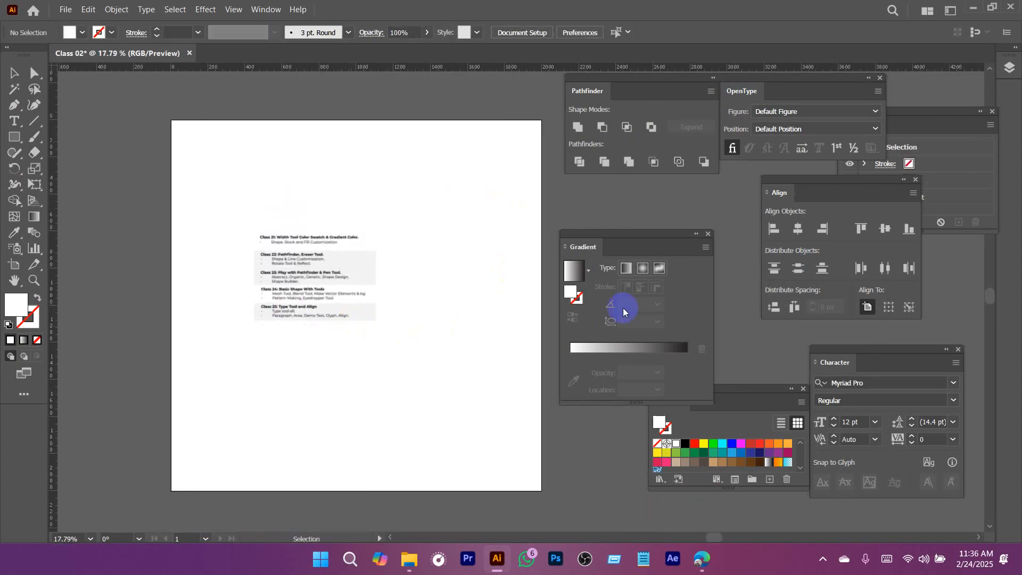
{"action": "left_click_drag", "start_coordinate": [629, 235], "coordinate": [672, 193]}
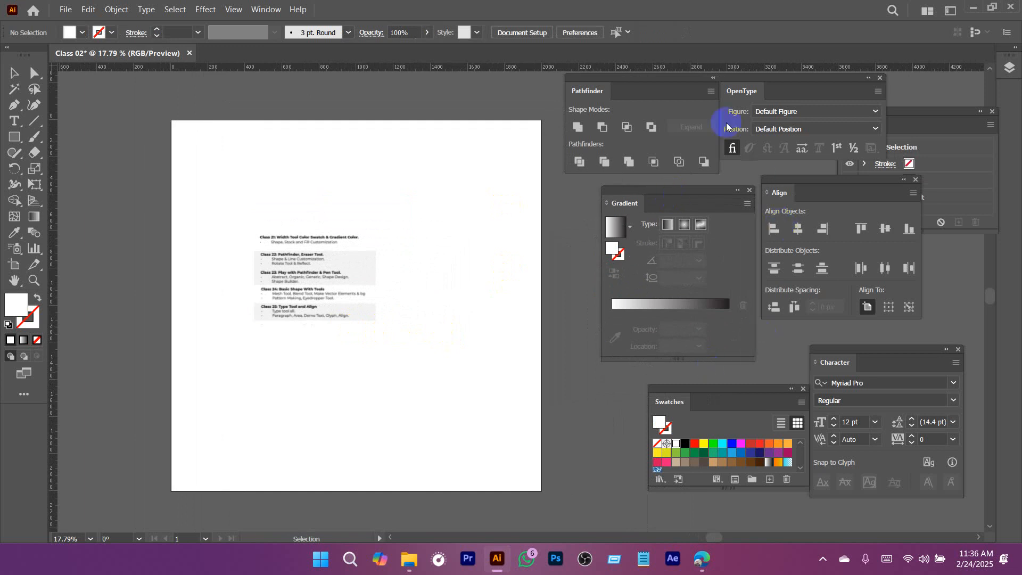
{"action": "left_click_drag", "start_coordinate": [766, 79], "coordinate": [757, 112]}
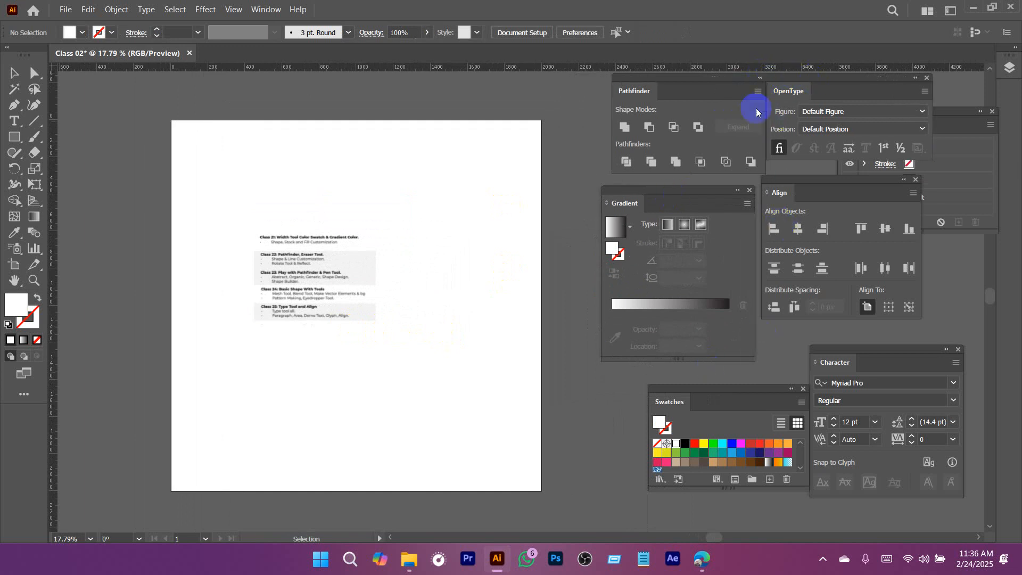
Move the class outline image off the artboard into the empty area to its left and deselect it.
{"action": "left_click", "coordinate": [295, 263]}
{"action": "key", "text": "ctrl+space"}
{"action": "left_click_drag", "start_coordinate": [278, 235], "coordinate": [422, 342]}
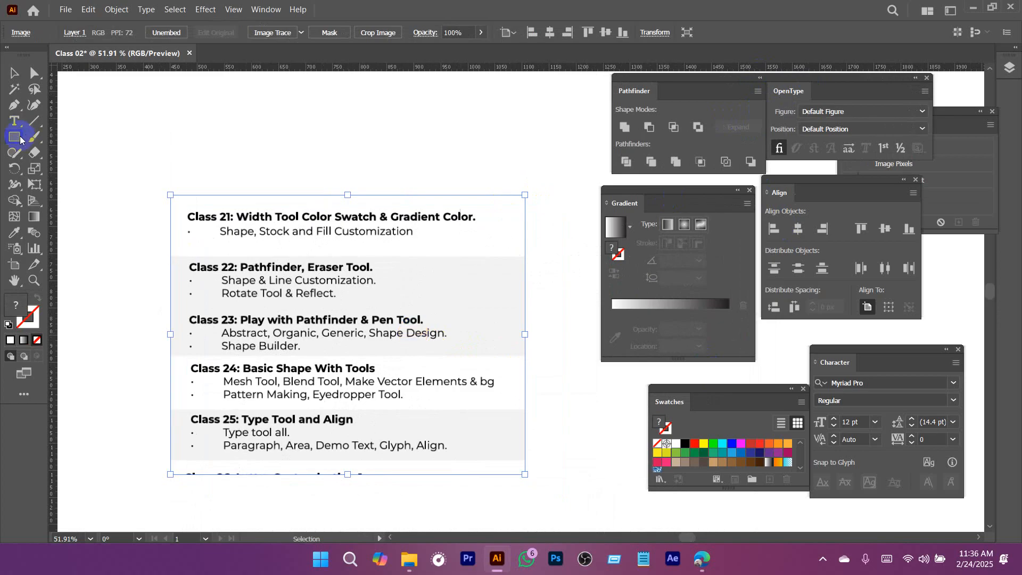
{"action": "key", "text": "ctrl+space"}
{"action": "left_click_drag", "start_coordinate": [410, 297], "coordinate": [149, 198]}
{"action": "key", "text": "space"}
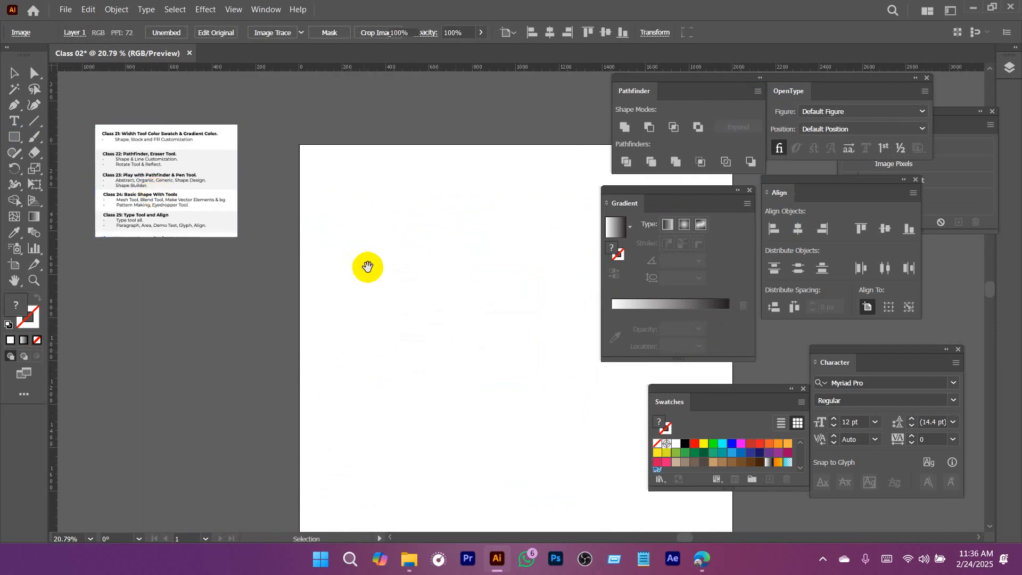
{"action": "left_click", "coordinate": [365, 267]}
{"action": "key", "text": "space"}
{"action": "left_click_drag", "start_coordinate": [365, 267], "coordinate": [240, 229]}
Draw a large landscape rectangle in the upper middle of the artboard with the Rectangle tool.
{"action": "left_click", "coordinate": [36, 121]}
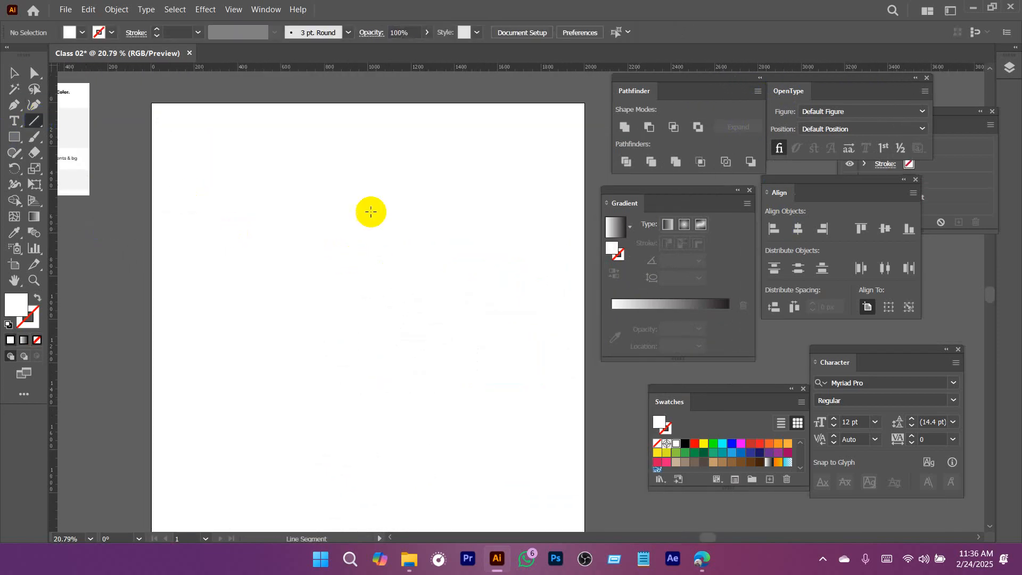
{"action": "left_click", "coordinate": [14, 137]}
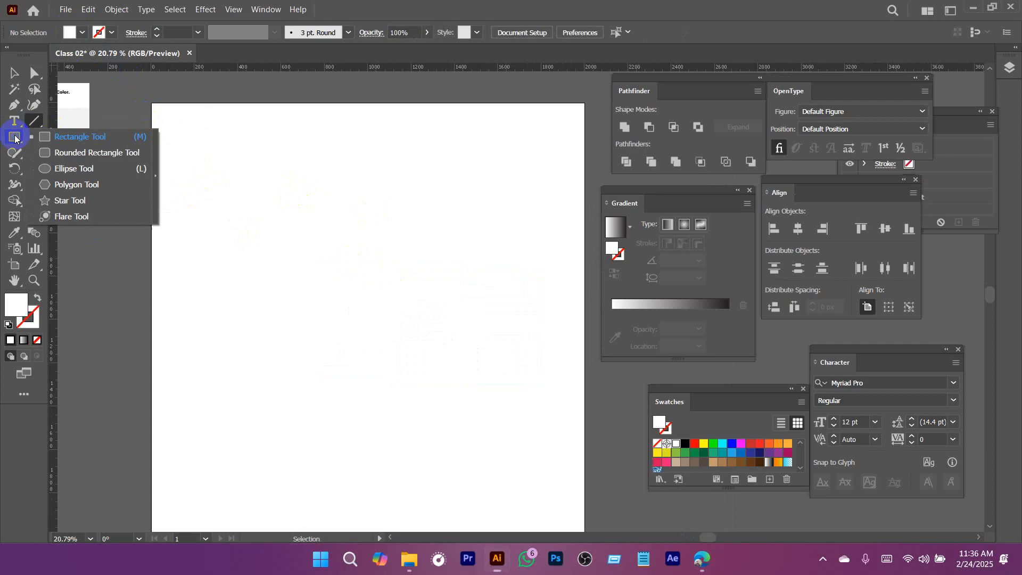
{"action": "left_click_drag", "start_coordinate": [233, 165], "coordinate": [491, 353]}
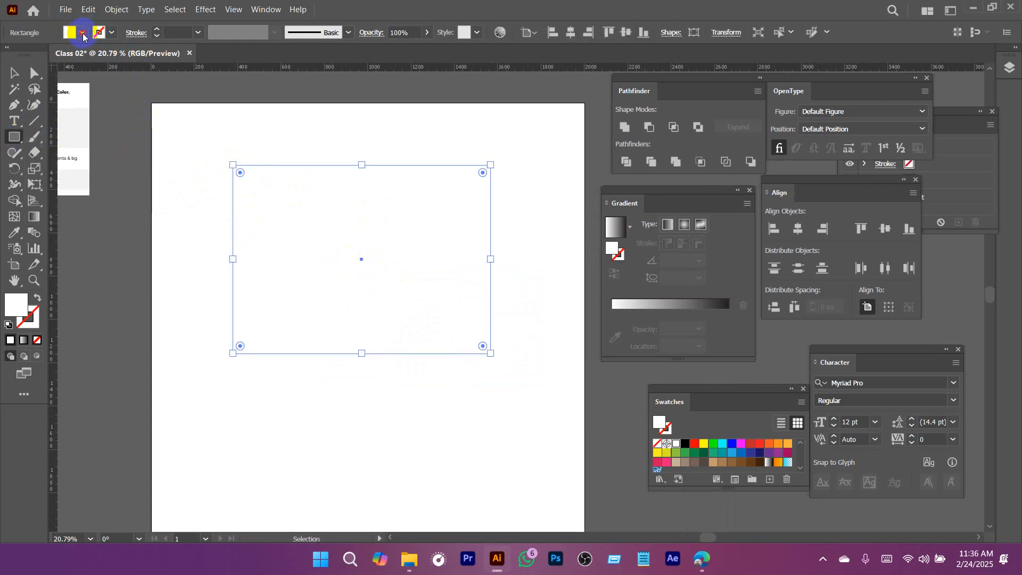
Set the rectangle's fill to None and its stroke color to black.
{"action": "left_click", "coordinate": [82, 32]}
{"action": "left_click", "coordinate": [8, 57]}
{"action": "left_click", "coordinate": [110, 36]}
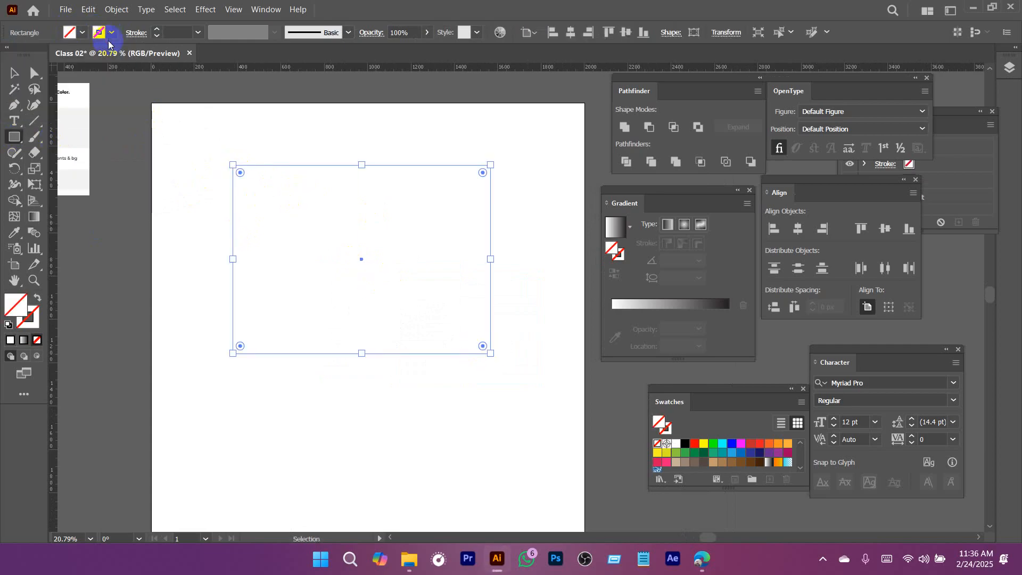
{"action": "left_click", "coordinate": [111, 34]}
{"action": "left_click", "coordinate": [36, 57]}
{"action": "left_click", "coordinate": [428, 13]}
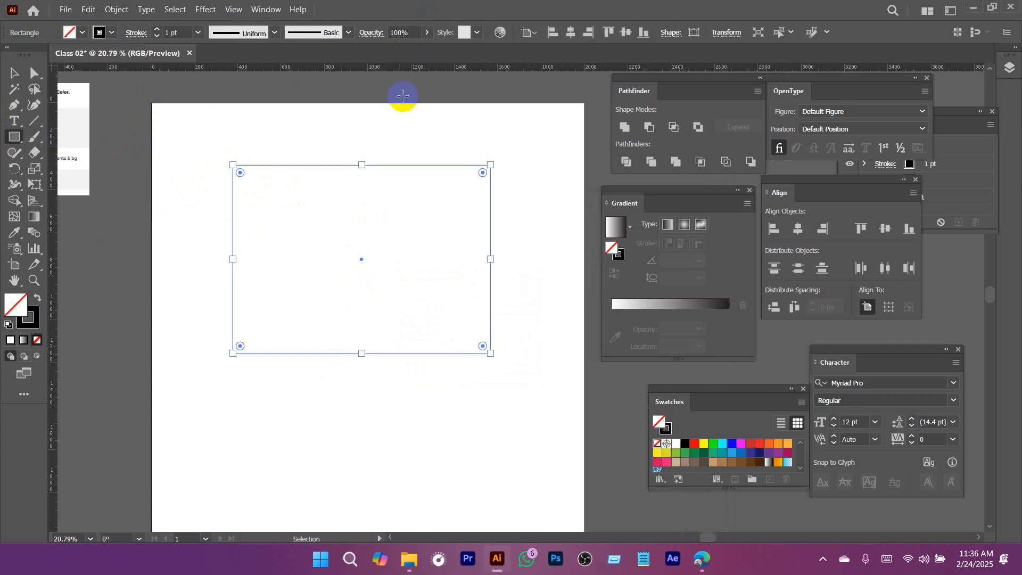
Set the rectangle's stroke weight to 10 pt and deselect it.
{"action": "key", "text": "v"}
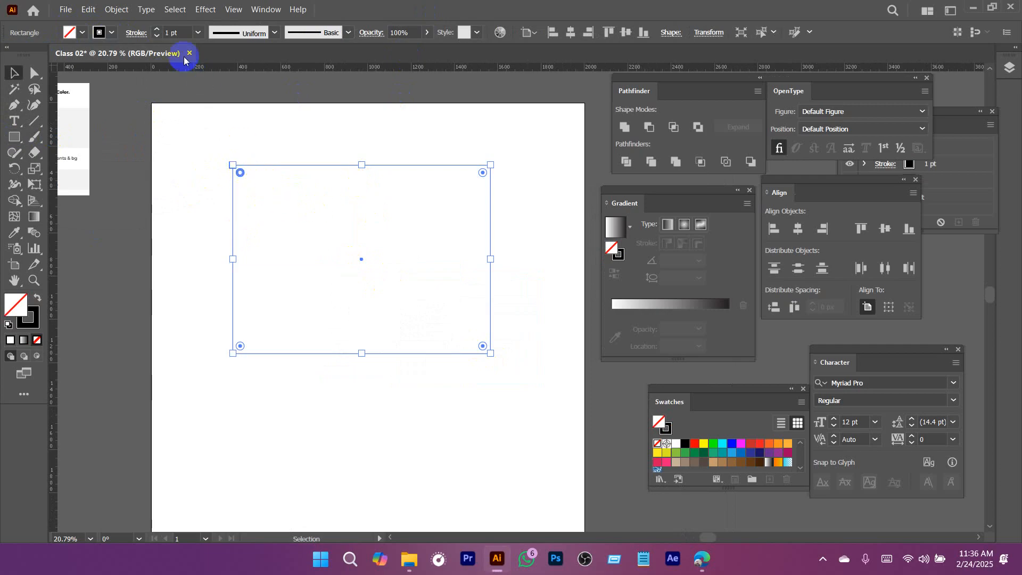
{"action": "left_click", "coordinate": [177, 32]}
{"action": "type", "text": "10"}
{"action": "key", "text": "Return"}
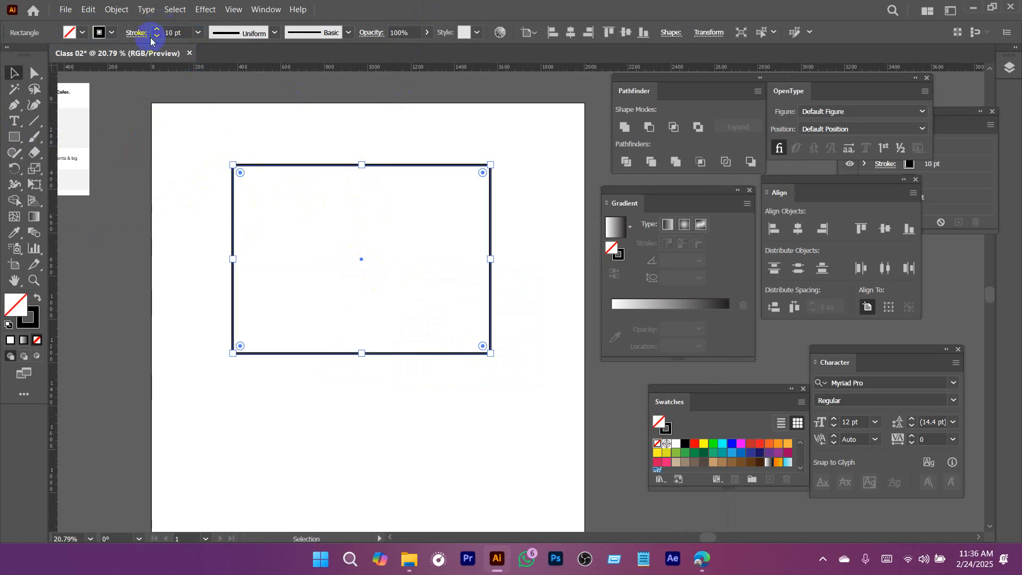
{"action": "left_click", "coordinate": [324, 197]}
{"action": "scroll", "coordinate": [324, 197], "scroll_direction": "up", "scroll_amount": 3}
{"action": "left_click_drag", "start_coordinate": [371, 243], "coordinate": [358, 229]}
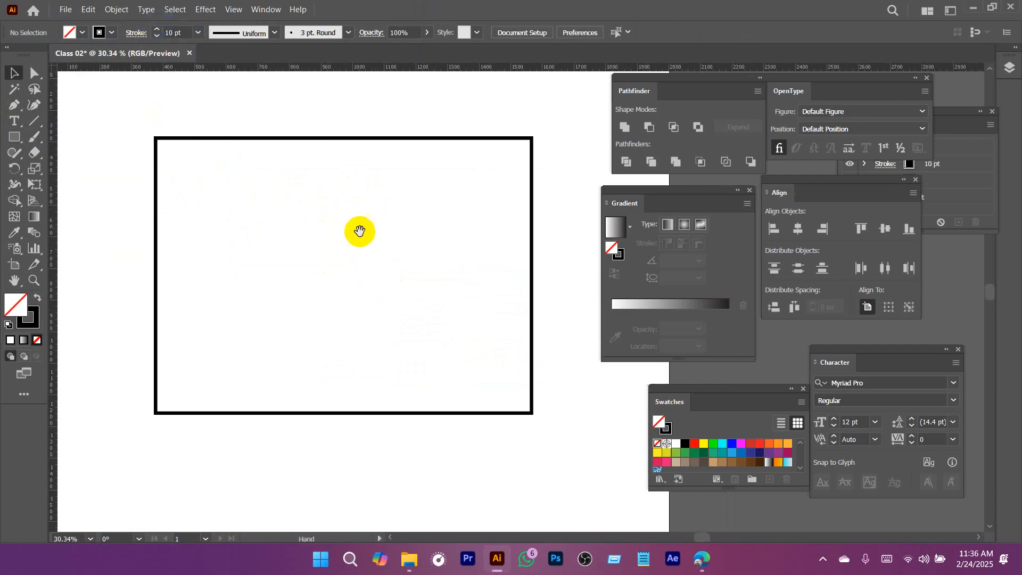
Select the rectangle and examine its stroke options, including weight, cap, corner, alignment, dashes, arrowheads and profile.
{"action": "left_click_drag", "start_coordinate": [255, 109], "coordinate": [331, 263]}
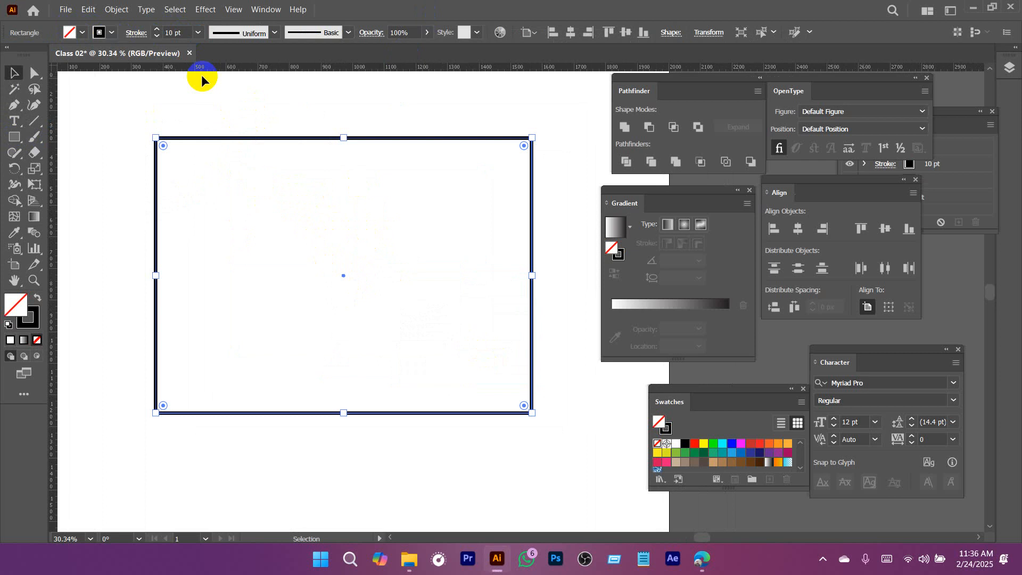
{"action": "left_click", "coordinate": [132, 36]}
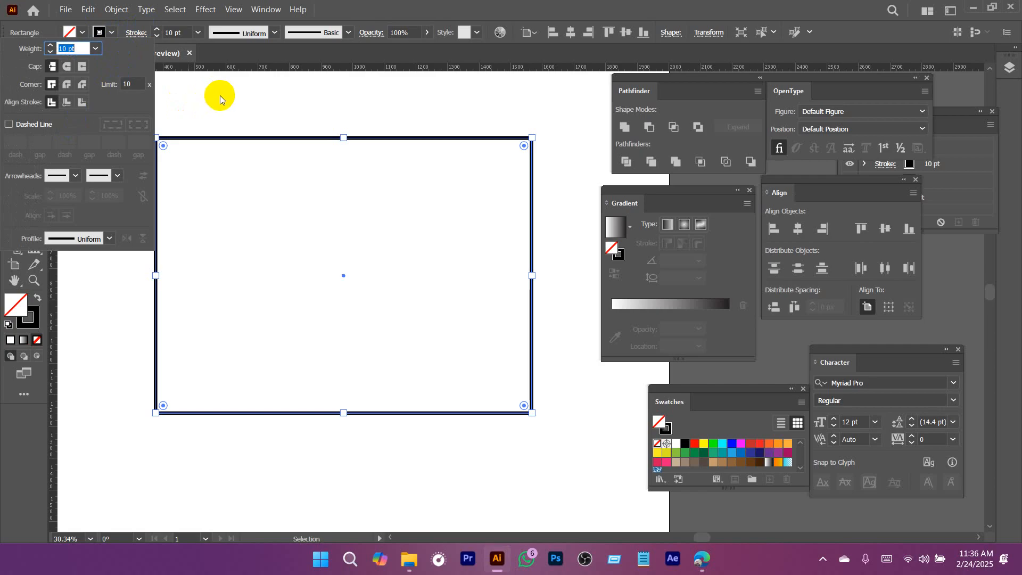
{"action": "key", "text": "Escape"}
{"action": "key", "text": "space"}
{"action": "left_click_drag", "start_coordinate": [252, 205], "coordinate": [378, 232]}
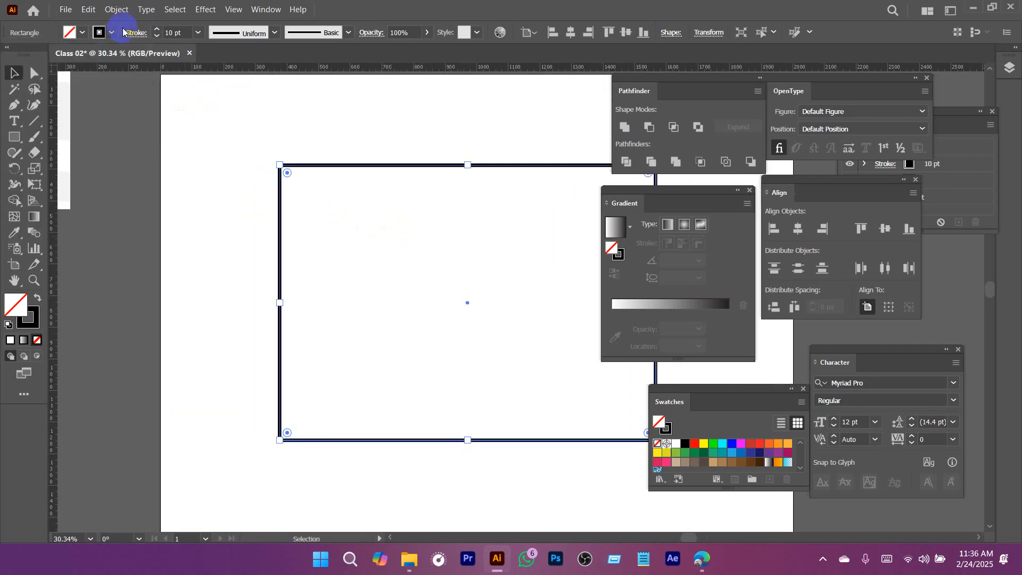
{"action": "left_click", "coordinate": [135, 33]}
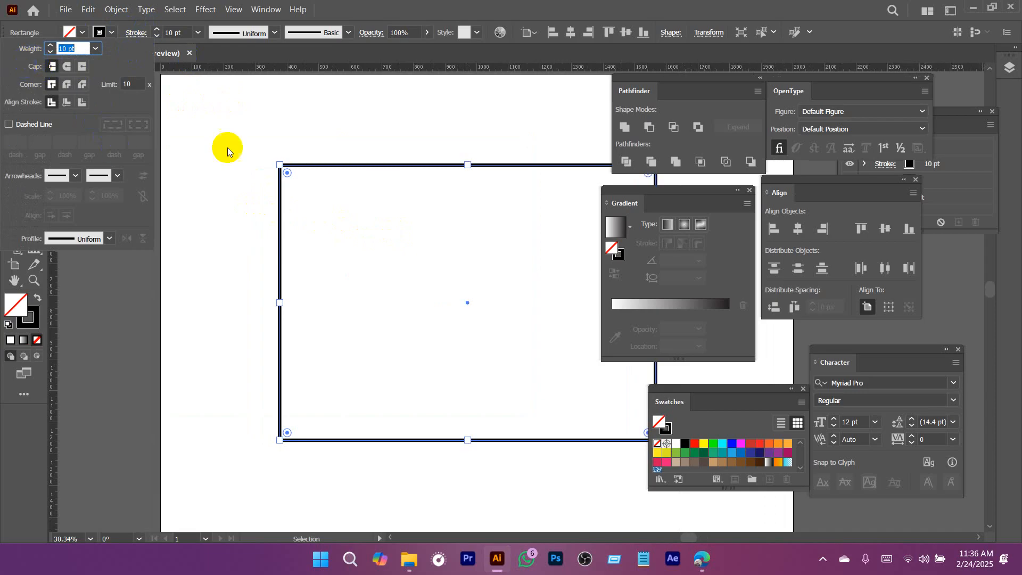
{"action": "left_click", "coordinate": [363, 249]}
{"action": "left_click_drag", "start_coordinate": [401, 256], "coordinate": [308, 255]}
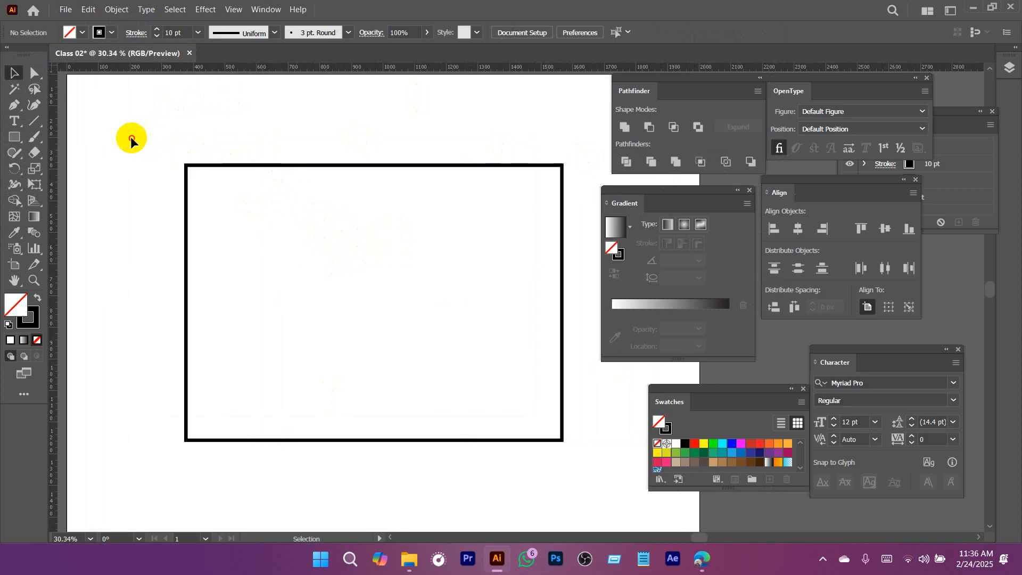
{"action": "left_click_drag", "start_coordinate": [130, 137], "coordinate": [557, 439]}
{"action": "left_click", "coordinate": [444, 321]}
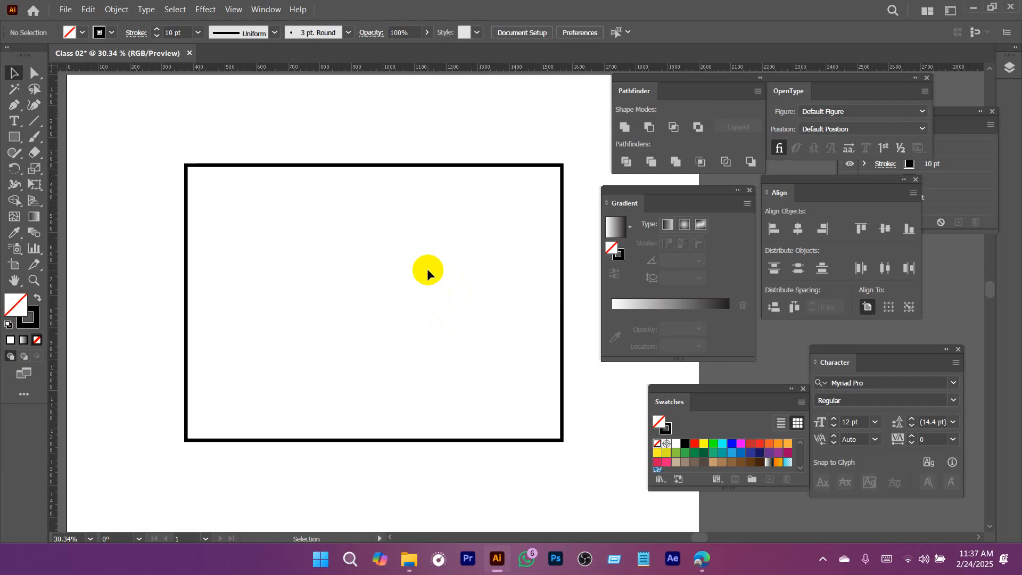
Set the rectangle's stroke corners to Round Join and inspect its upper-left corner up close.
{"action": "left_click_drag", "start_coordinate": [149, 133], "coordinate": [263, 237]}
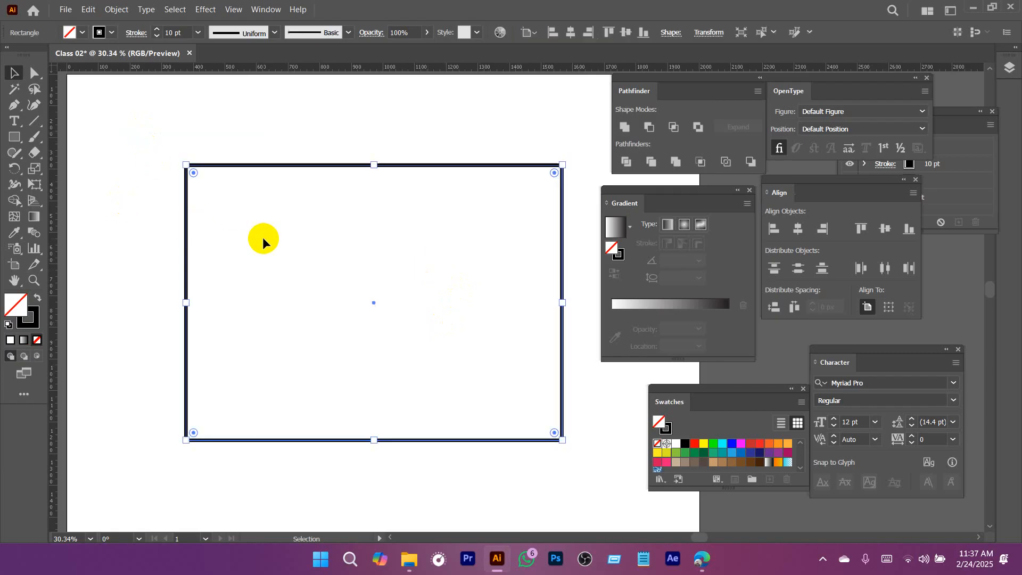
{"action": "left_click_drag", "start_coordinate": [260, 197], "coordinate": [337, 177]}
{"action": "left_click", "coordinate": [129, 36]}
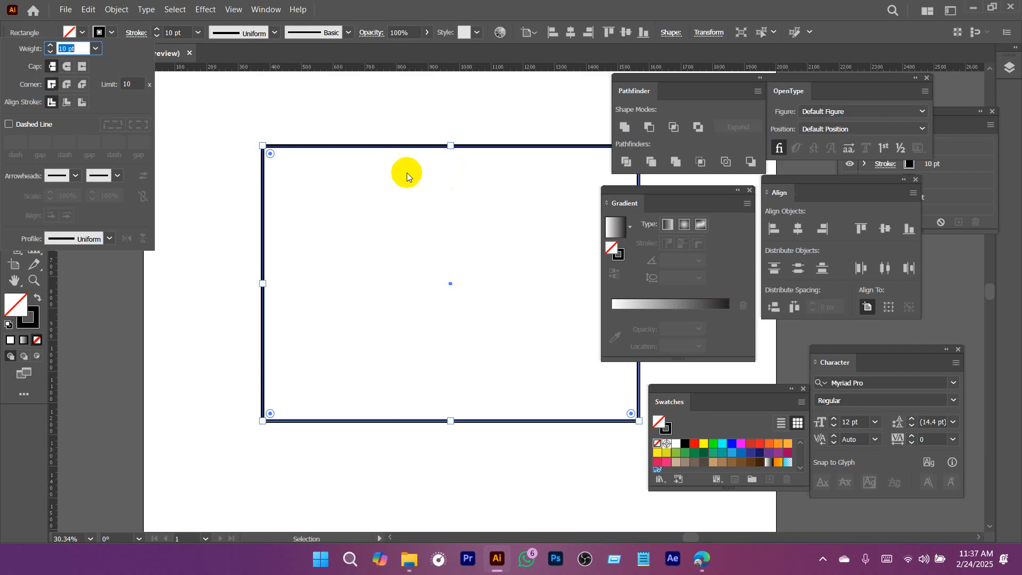
{"action": "left_click", "coordinate": [67, 85]}
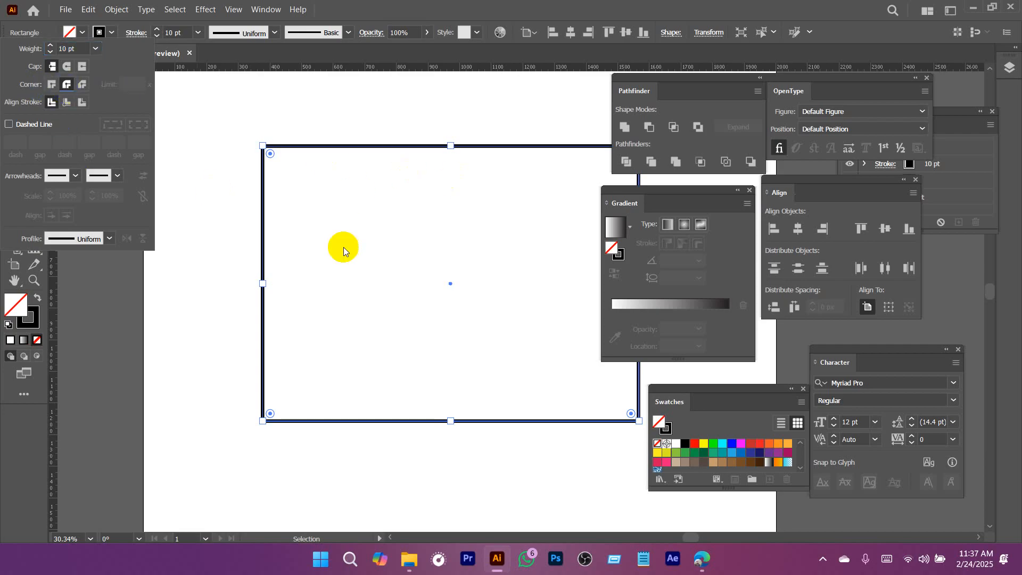
{"action": "left_click", "coordinate": [343, 247]}
{"action": "key", "text": "ctrl+space"}
{"action": "left_click_drag", "start_coordinate": [263, 146], "coordinate": [636, 381]}
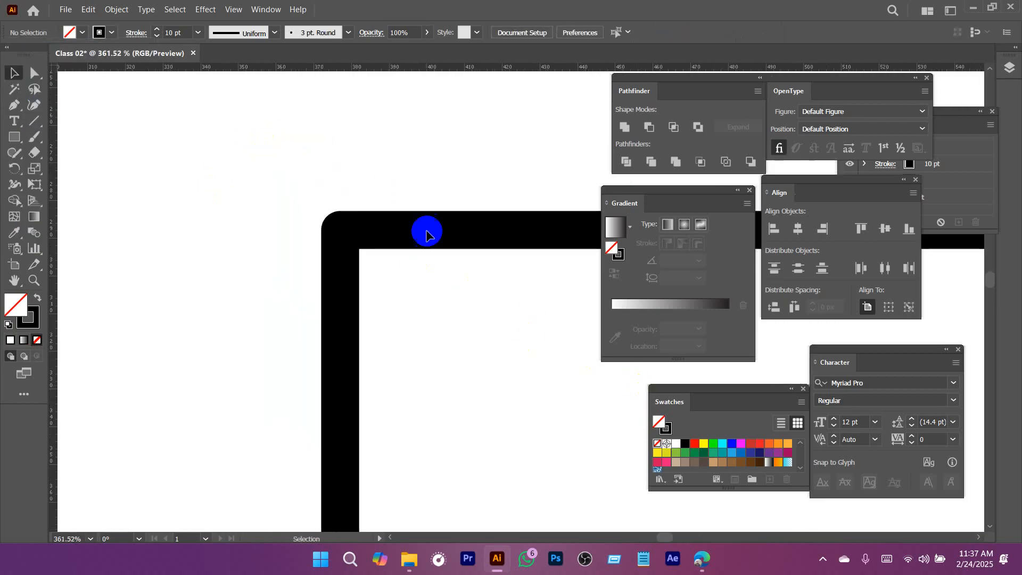
Try outside stroke alignment on the rectangle, then align its stroke to the inside.
{"action": "left_click_drag", "start_coordinate": [297, 171], "coordinate": [524, 388]}
{"action": "left_click", "coordinate": [136, 33]}
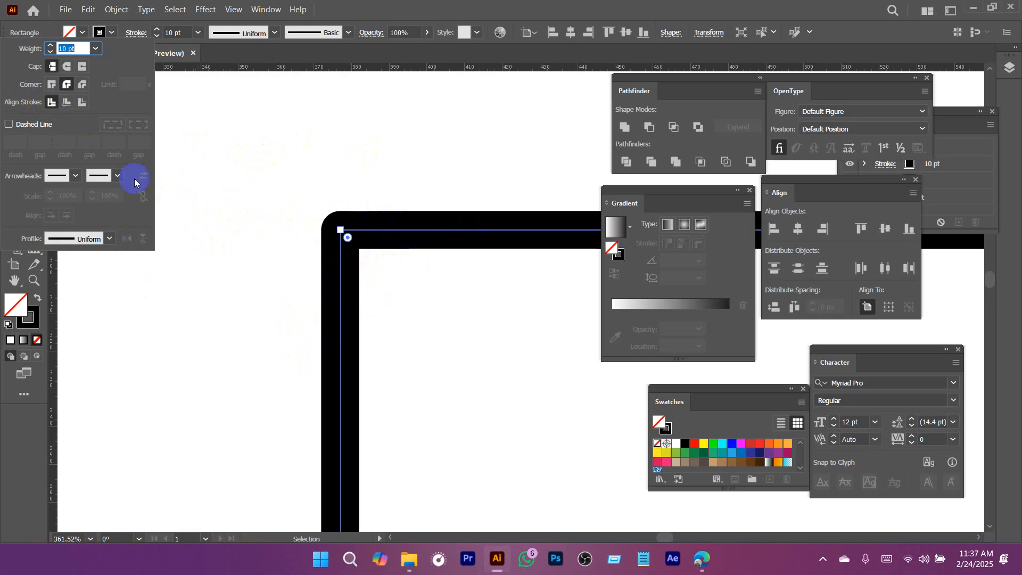
{"action": "left_click", "coordinate": [67, 102]}
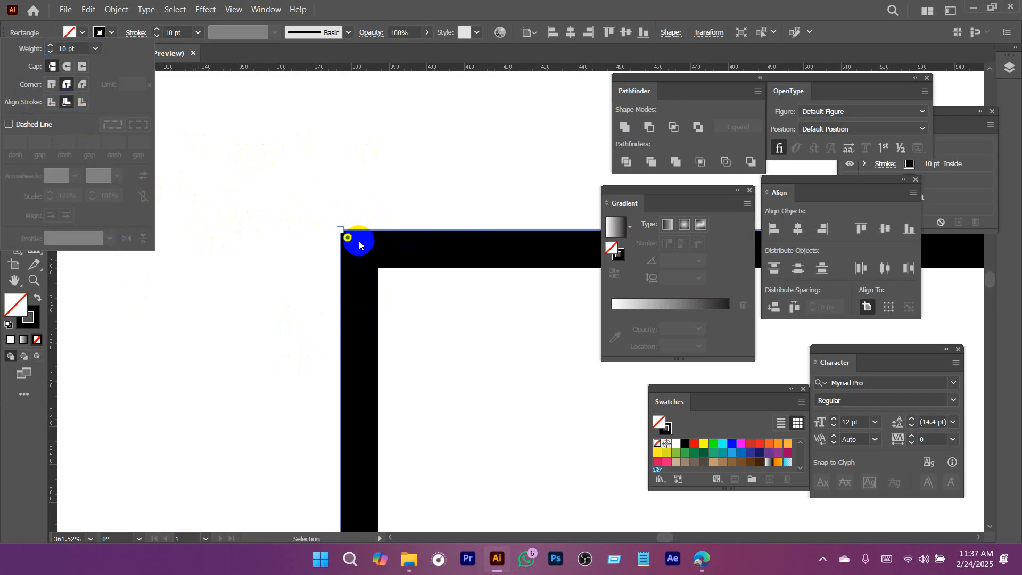
{"action": "left_click", "coordinate": [81, 101]}
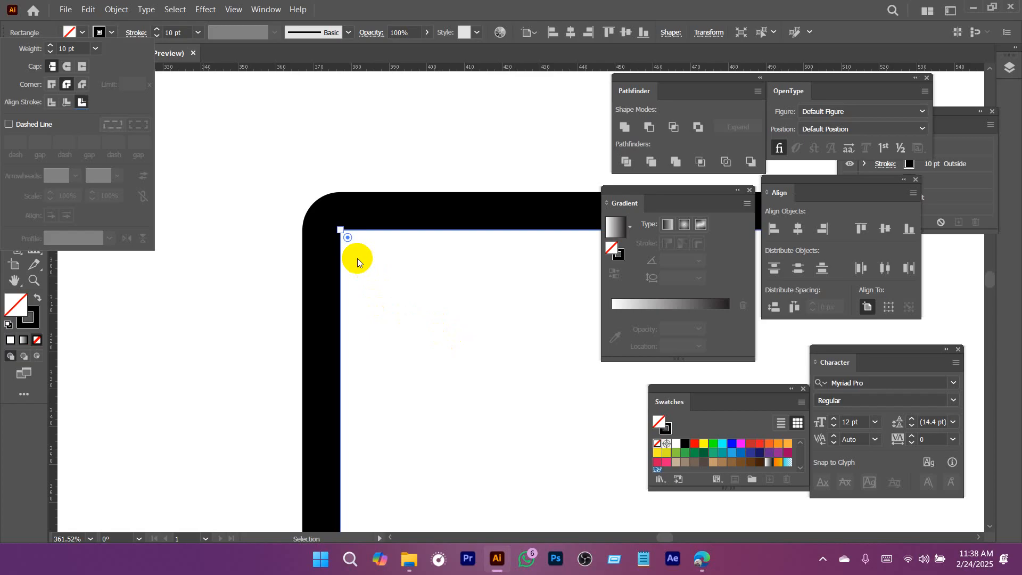
{"action": "left_click", "coordinate": [66, 102]}
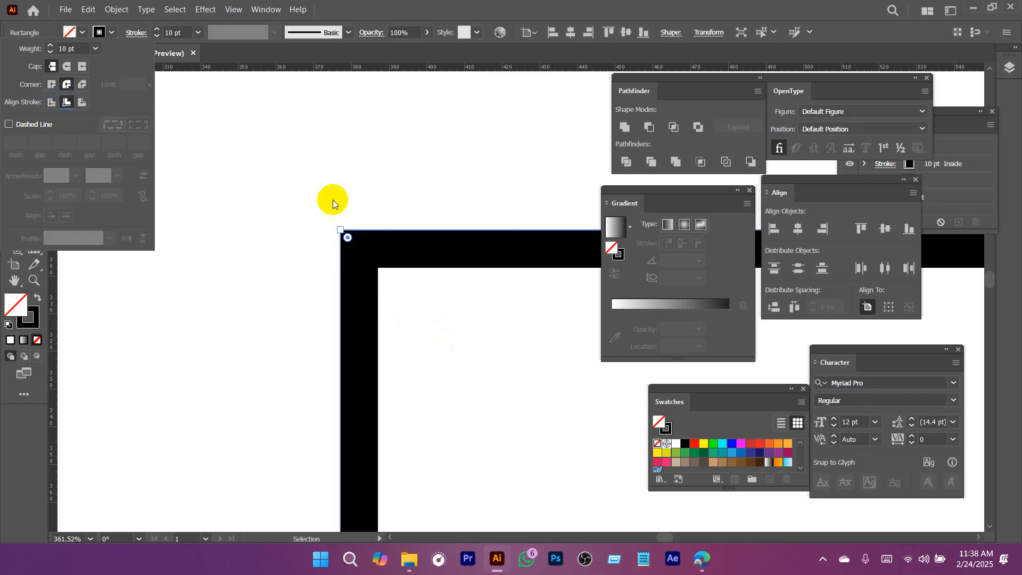
{"action": "left_click", "coordinate": [453, 238]}
{"action": "left_click_drag", "start_coordinate": [474, 329], "coordinate": [330, 368]}
{"action": "mouse_move", "coordinate": [535, 414]}
{"action": "left_mouse_down"}
{"action": "mouse_move", "coordinate": [359, 369]}
{"action": "mouse_move", "coordinate": [119, 368]}
{"action": "left_mouse_up"}
{"action": "left_click_drag", "start_coordinate": [379, 390], "coordinate": [258, 263]}
{"action": "left_click_drag", "start_coordinate": [298, 265], "coordinate": [370, 273]}
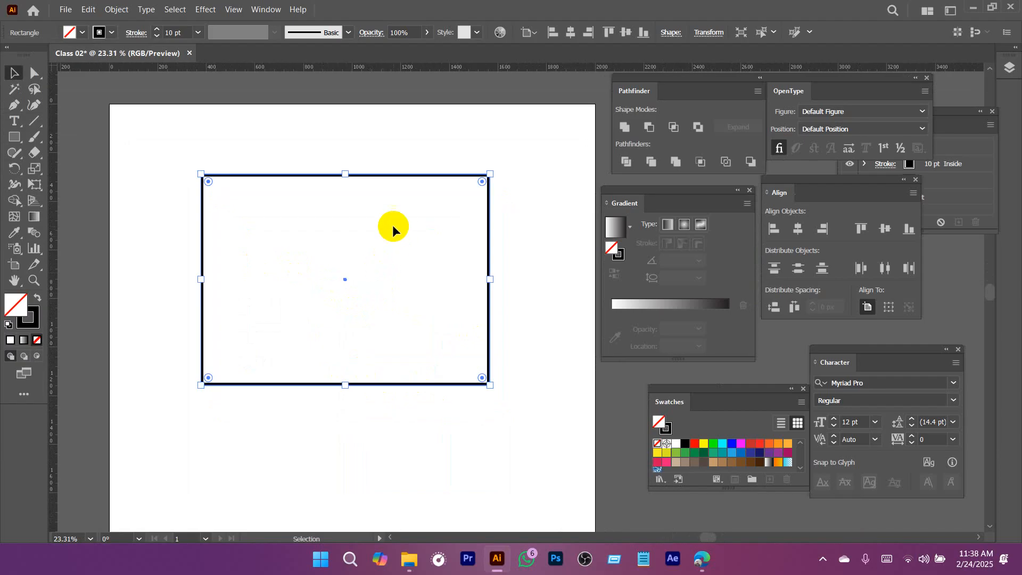
Reopen the selected rectangle's stroke options and choose the Round Join corner.
{"action": "scroll", "coordinate": [310, 217], "scroll_direction": "up", "scroll_amount": 1}
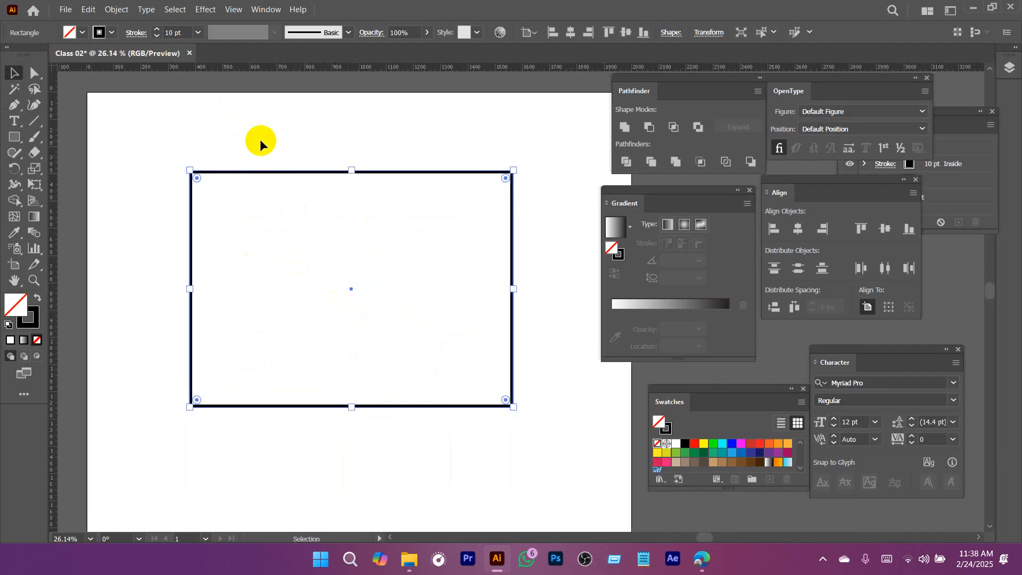
{"action": "left_click_drag", "start_coordinate": [197, 128], "coordinate": [301, 141]}
{"action": "left_click", "coordinate": [138, 32]}
{"action": "left_click", "coordinate": [67, 86]}
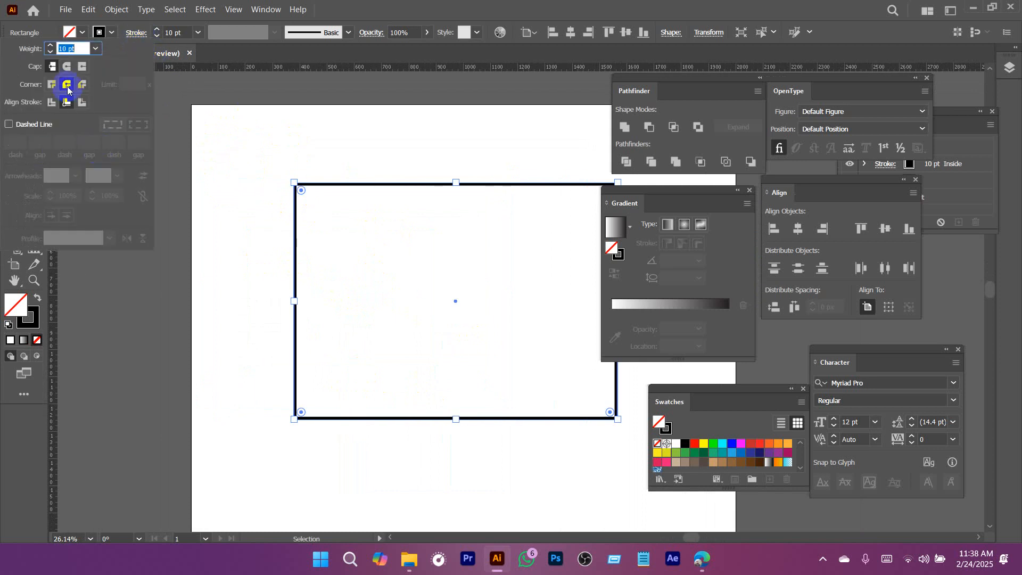
Turn on a dashed line for the rectangle's stroke and set its first dash to 33 pt.
{"action": "left_click", "coordinate": [9, 125]}
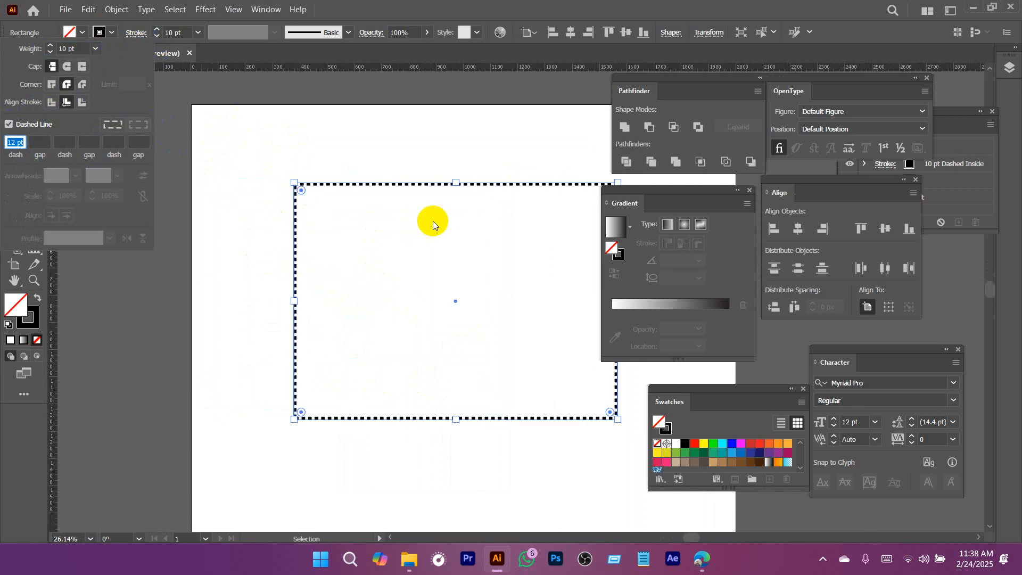
{"action": "left_click", "coordinate": [213, 176]}
{"action": "left_click_drag", "start_coordinate": [317, 185], "coordinate": [524, 300]}
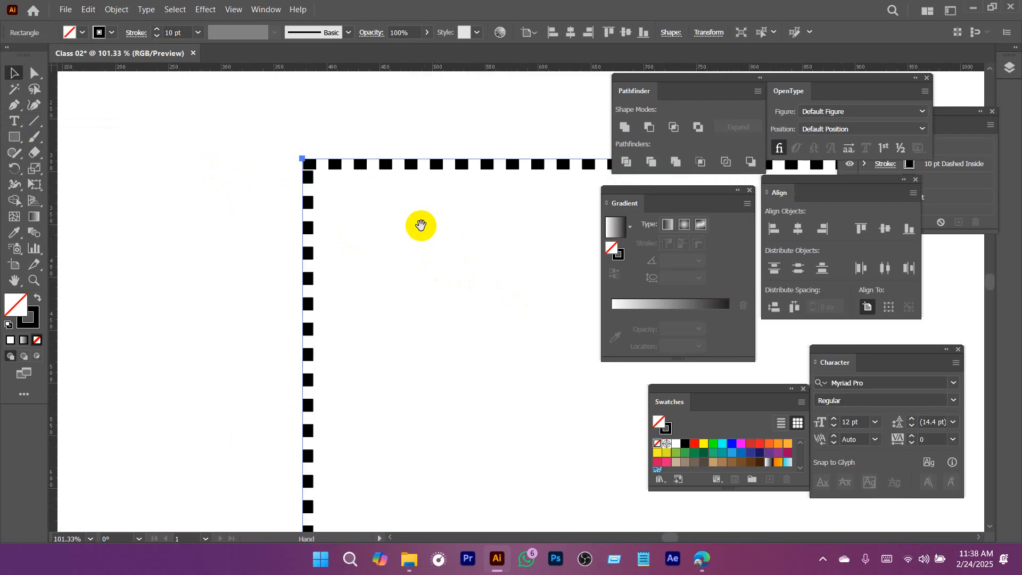
{"action": "left_click", "coordinate": [136, 33]}
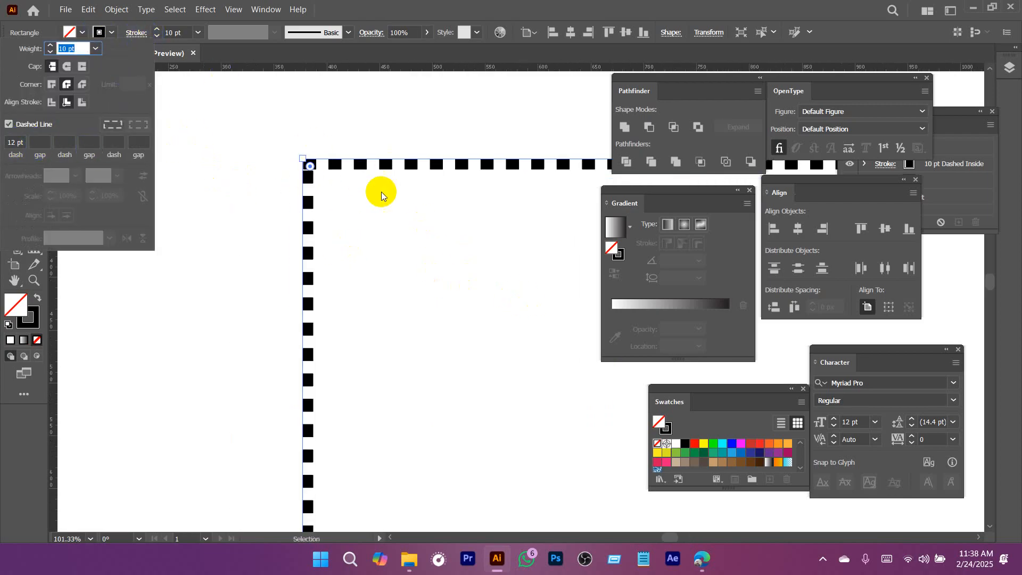
{"action": "left_click", "coordinate": [23, 142]}
{"action": "scroll", "coordinate": [23, 142], "scroll_direction": "up", "scroll_amount": 20}
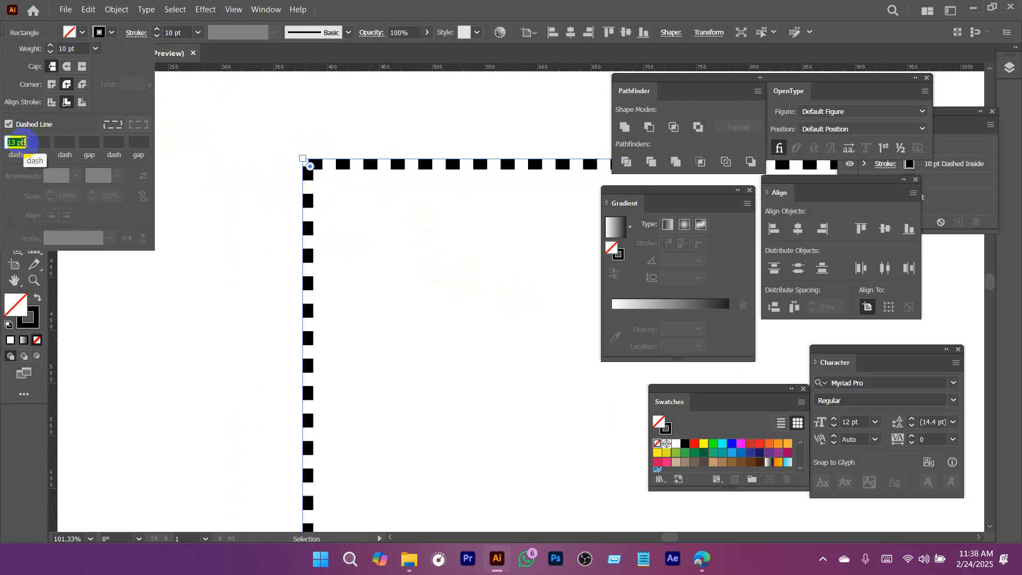
{"action": "scroll", "coordinate": [23, 142], "scroll_direction": "down", "scroll_amount": 10}
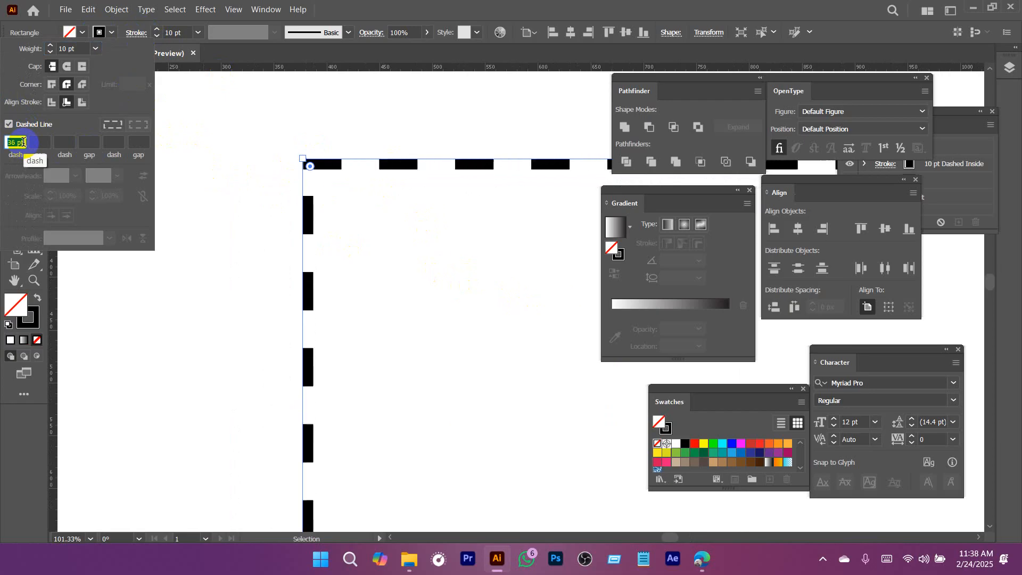
Set the dash pattern's first gap to 0 pt and its second dash to 14 pt.
{"action": "left_click", "coordinate": [47, 143]}
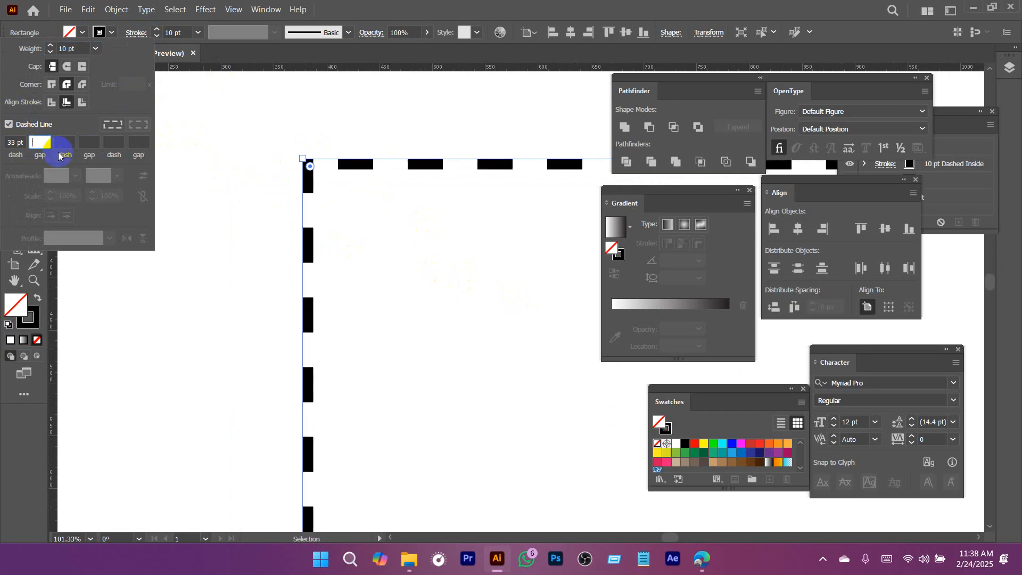
{"action": "type", "text": "0"}
{"action": "left_click", "coordinate": [70, 143]}
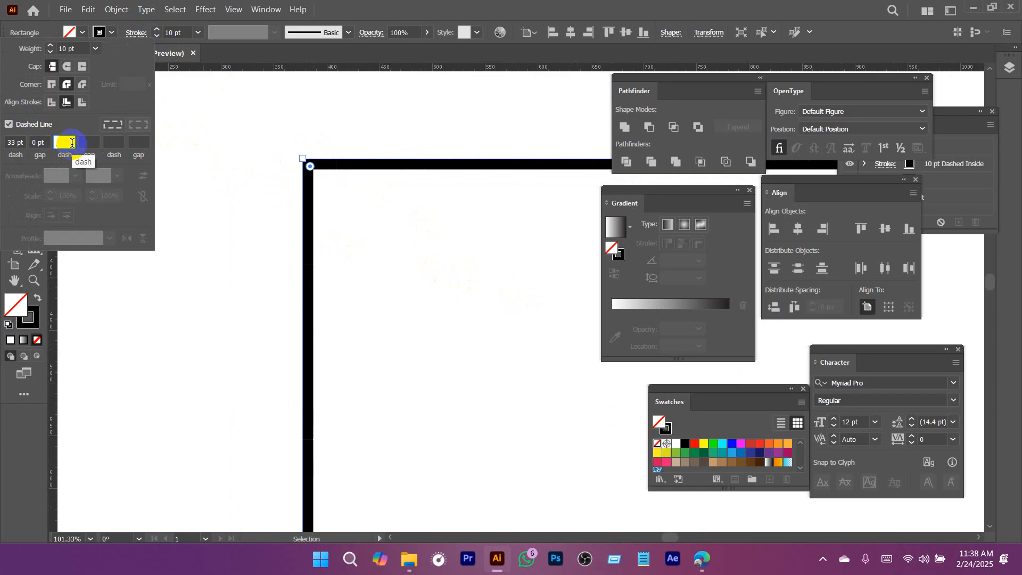
{"action": "type", "text": "10"}
{"action": "left_click", "coordinate": [90, 142]}
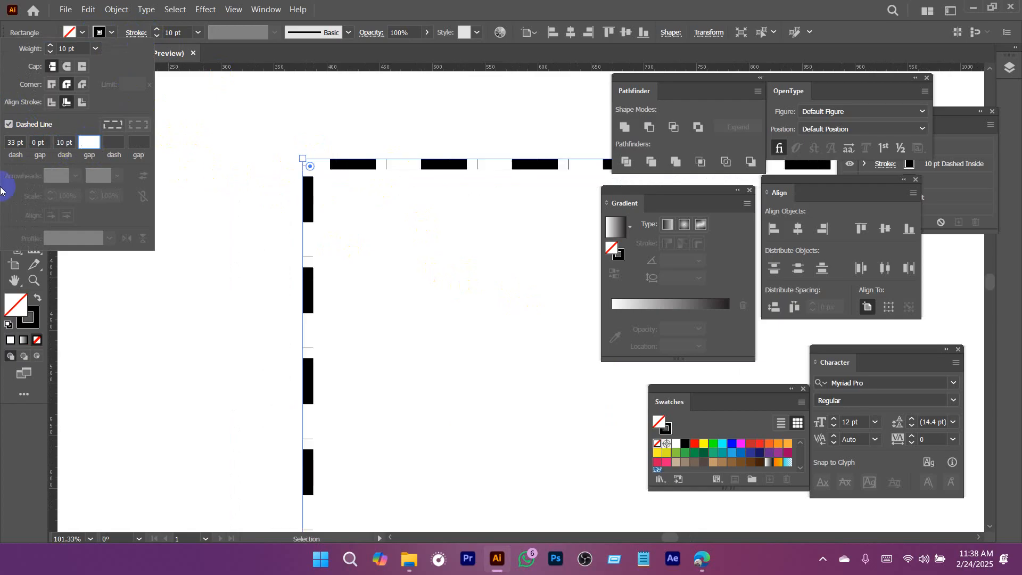
{"action": "left_click", "coordinate": [47, 143]}
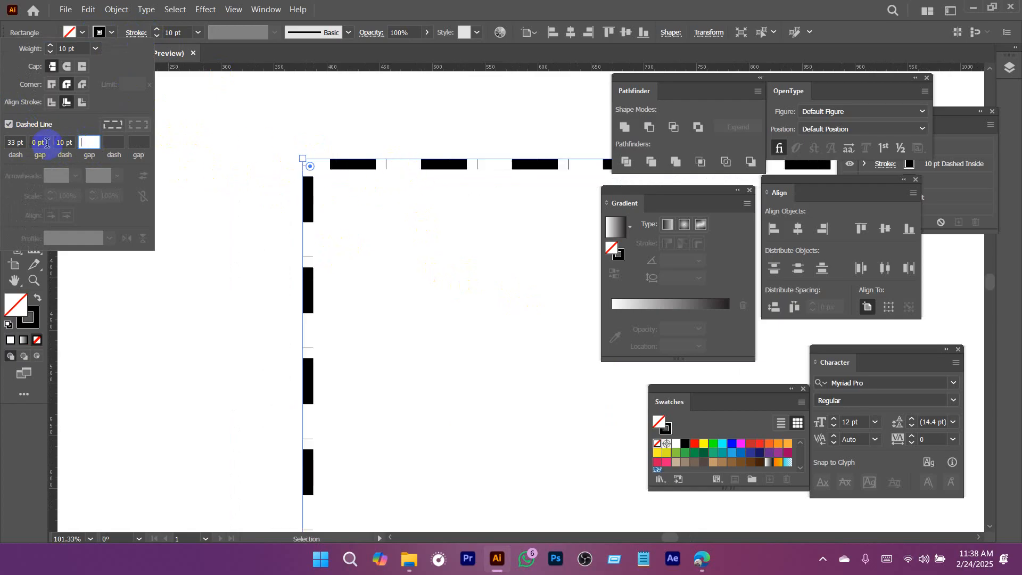
{"action": "left_click", "coordinate": [59, 140]}
{"action": "scroll", "coordinate": [60, 139], "scroll_direction": "up", "scroll_amount": 4}
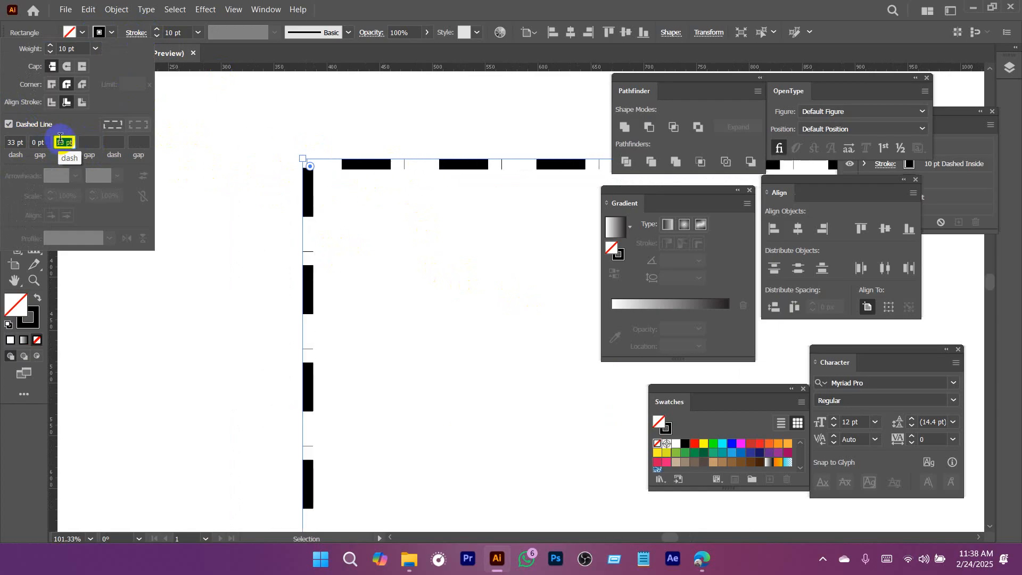
Complete the dash pattern with a 5 pt second gap, a 0 pt third dash and a 5 pt third gap.
{"action": "left_click", "coordinate": [96, 143]}
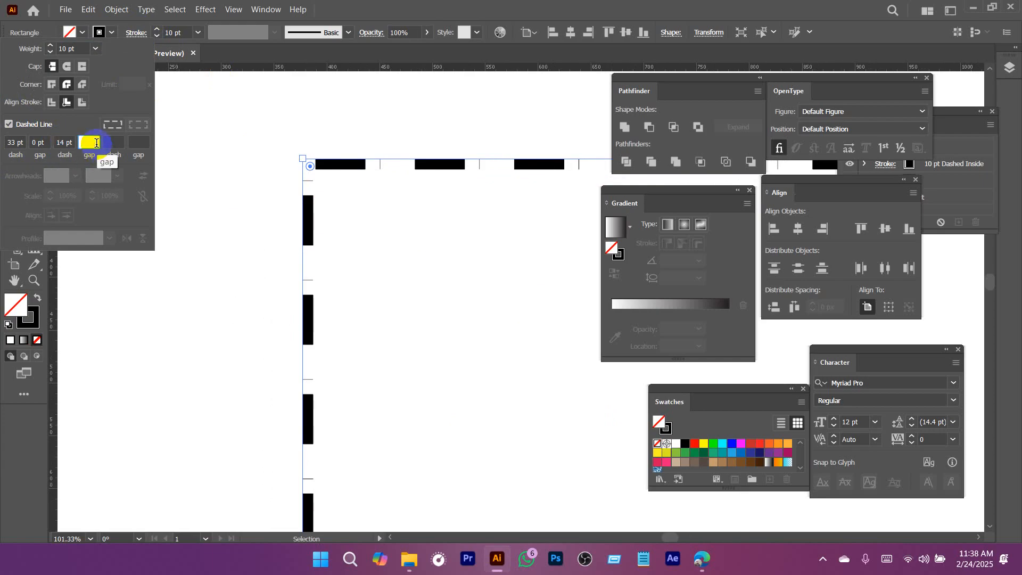
{"action": "left_click", "coordinate": [113, 142]}
{"action": "left_click", "coordinate": [138, 140]}
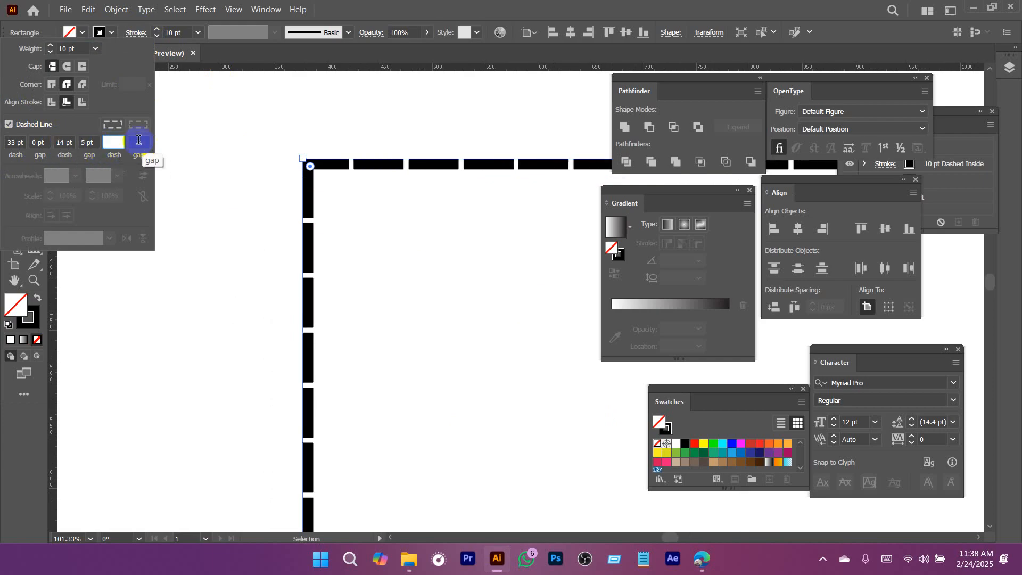
{"action": "left_click", "coordinate": [138, 141]}
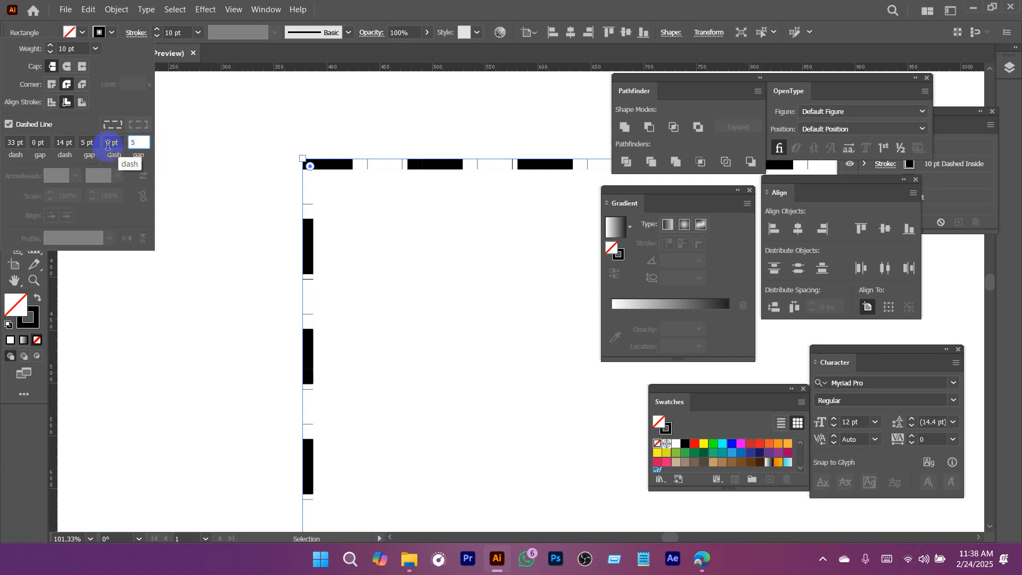
{"action": "left_click", "coordinate": [88, 143]}
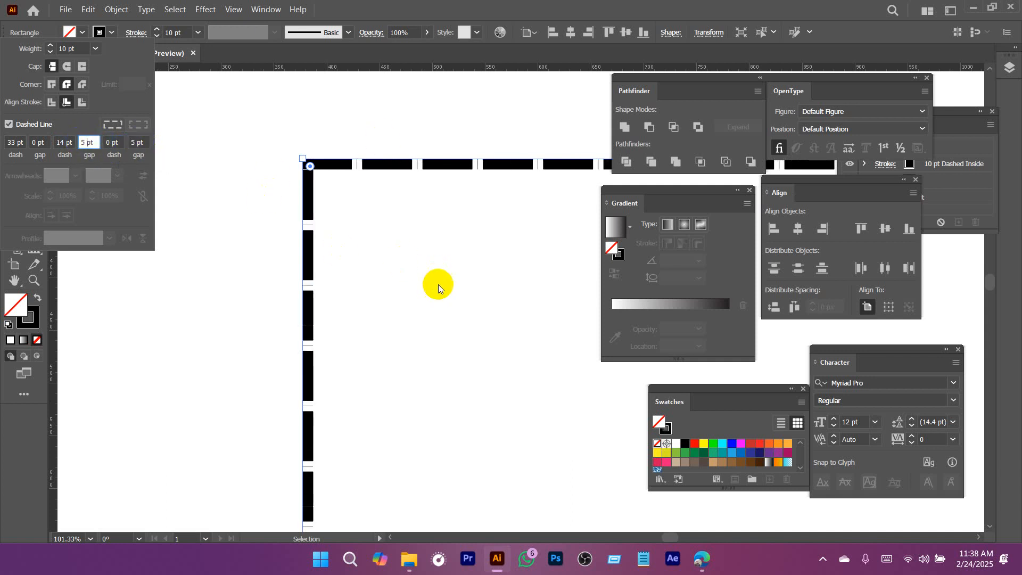
{"action": "key", "text": "Escape"}
Inspect the dashed stroke along the rectangle's edges and review its dash and gap values in the stroke options.
{"action": "scroll", "coordinate": [465, 291], "scroll_direction": "down", "scroll_amount": 5}
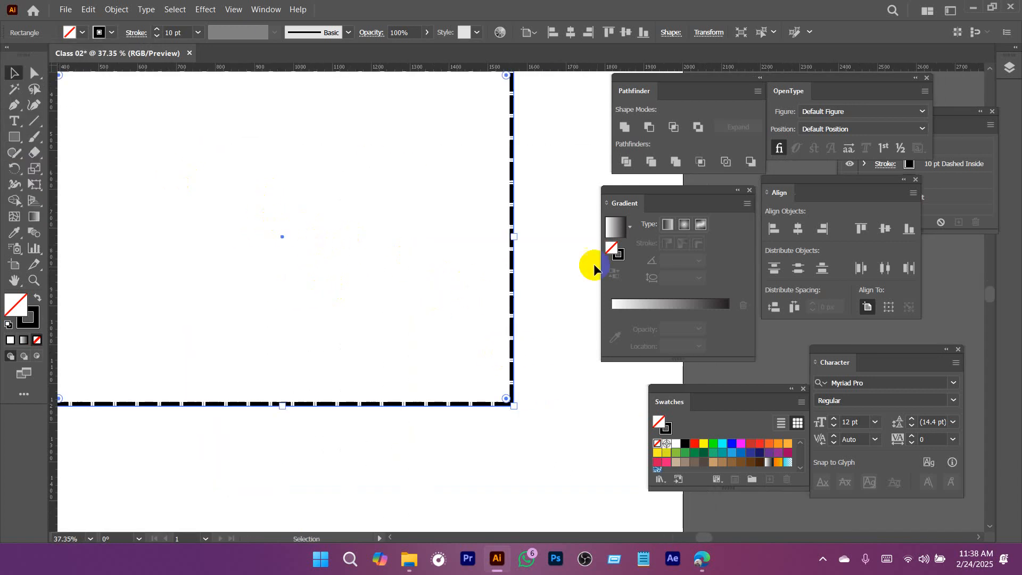
{"action": "left_click_drag", "start_coordinate": [512, 187], "coordinate": [635, 376]}
{"action": "left_click_drag", "start_coordinate": [469, 233], "coordinate": [438, 275]}
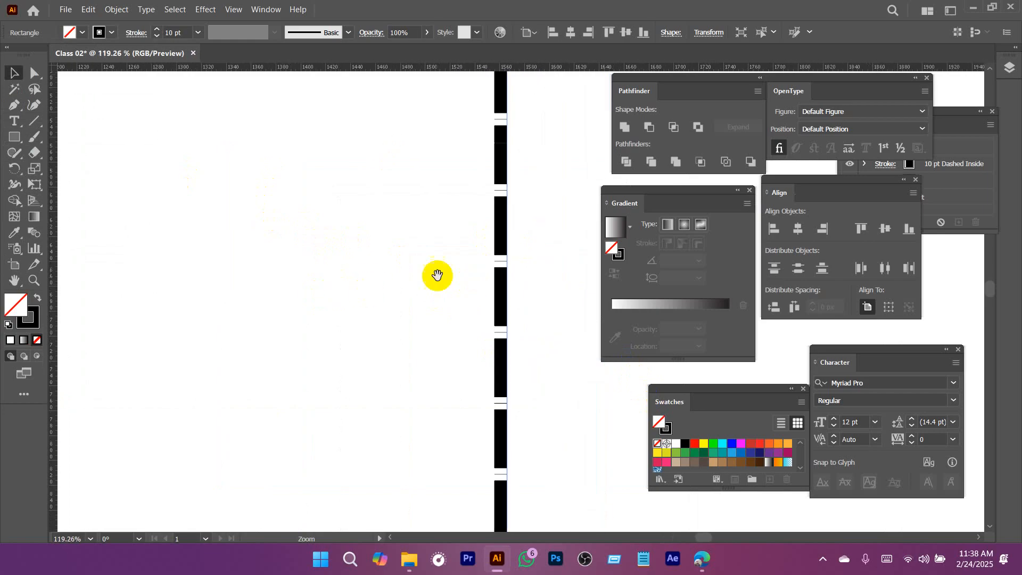
{"action": "left_click_drag", "start_coordinate": [488, 322], "coordinate": [319, 311]}
{"action": "left_click_drag", "start_coordinate": [236, 217], "coordinate": [369, 220]}
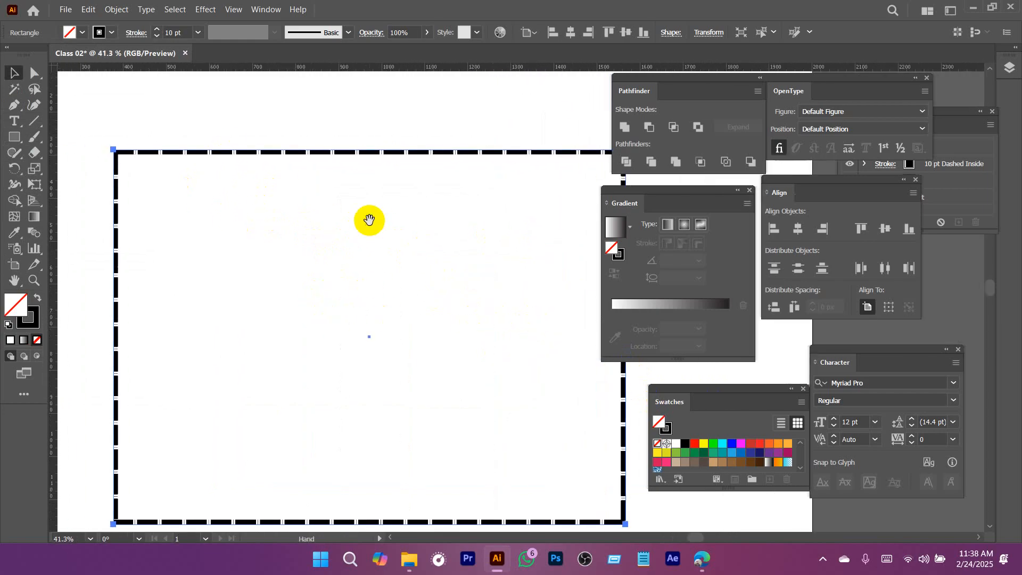
{"action": "left_click", "coordinate": [136, 32]}
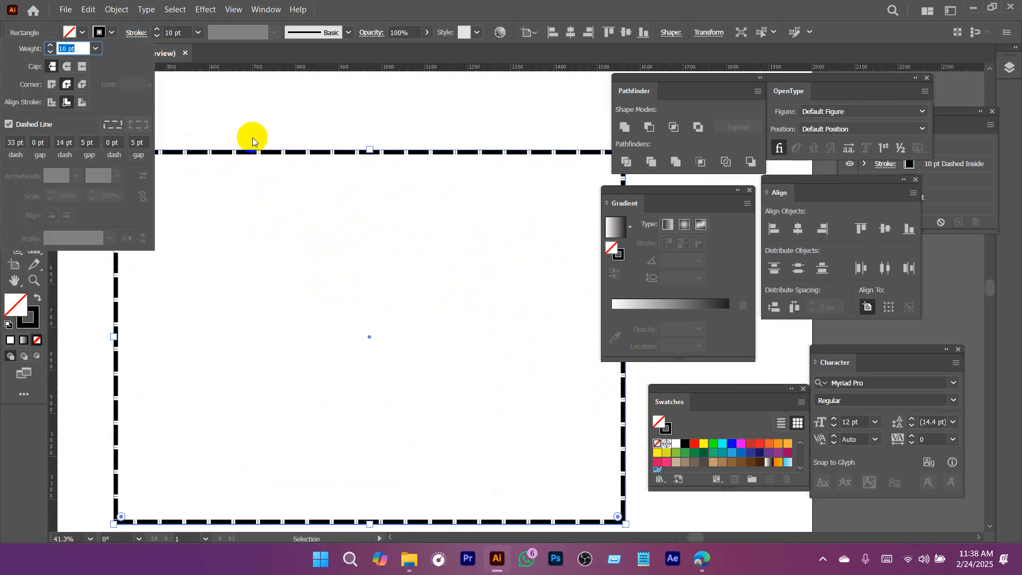
{"action": "left_click", "coordinate": [265, 131]}
{"action": "left_click_drag", "start_coordinate": [167, 132], "coordinate": [203, 193]}
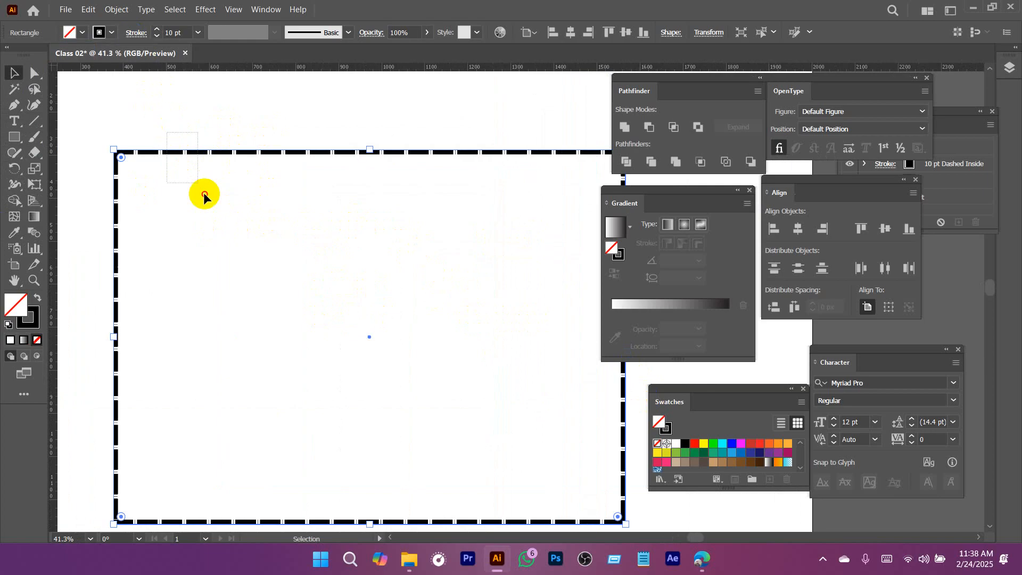
{"action": "left_click", "coordinate": [136, 32]}
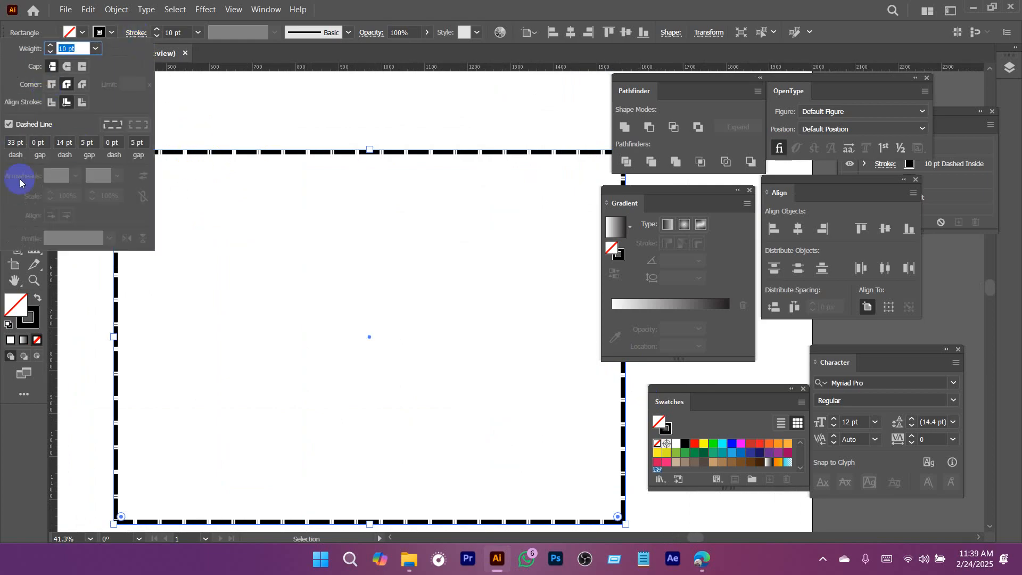
{"action": "left_click", "coordinate": [286, 127]}
Move the rectangle over the artboard's upper-right corner and draw a horizontal line in the freed area.
{"action": "left_click_drag", "start_coordinate": [405, 312], "coordinate": [265, 318]}
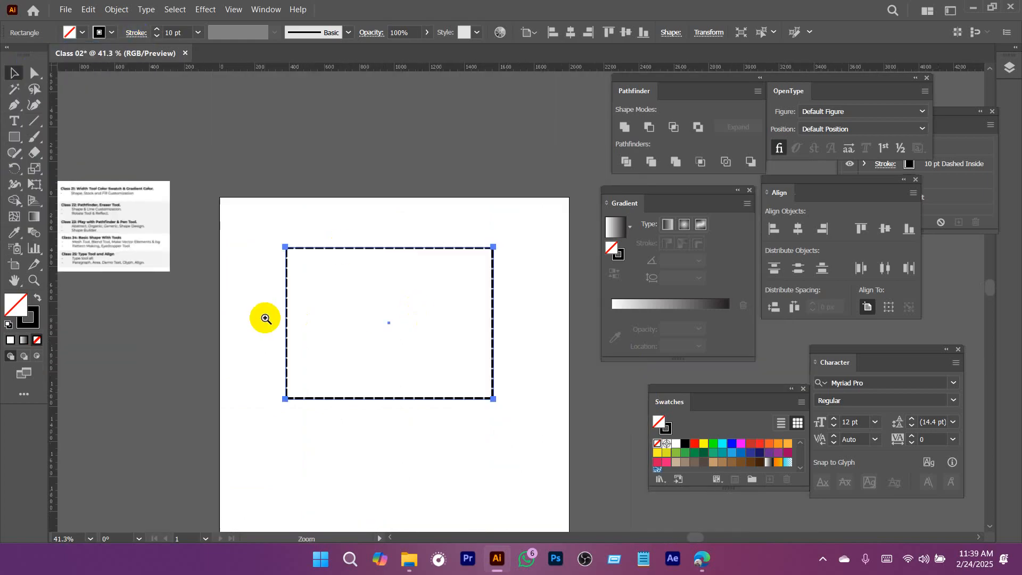
{"action": "mouse_move", "coordinate": [347, 234]}
{"action": "left_mouse_down"}
{"action": "mouse_move", "coordinate": [318, 213]}
{"action": "mouse_move", "coordinate": [354, 221]}
{"action": "mouse_move", "coordinate": [503, 129]}
{"action": "left_mouse_up"}
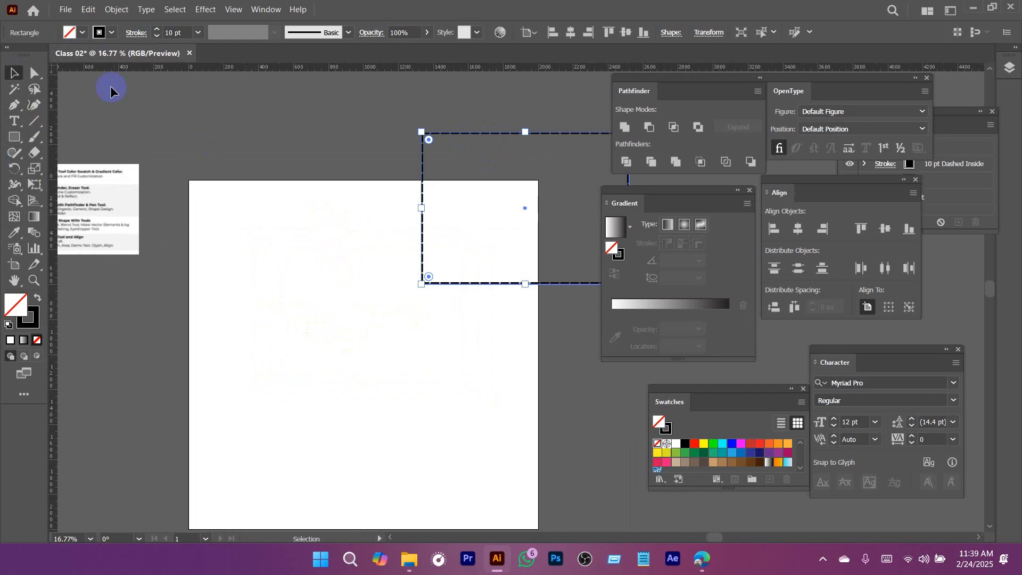
{"action": "left_click", "coordinate": [35, 122]}
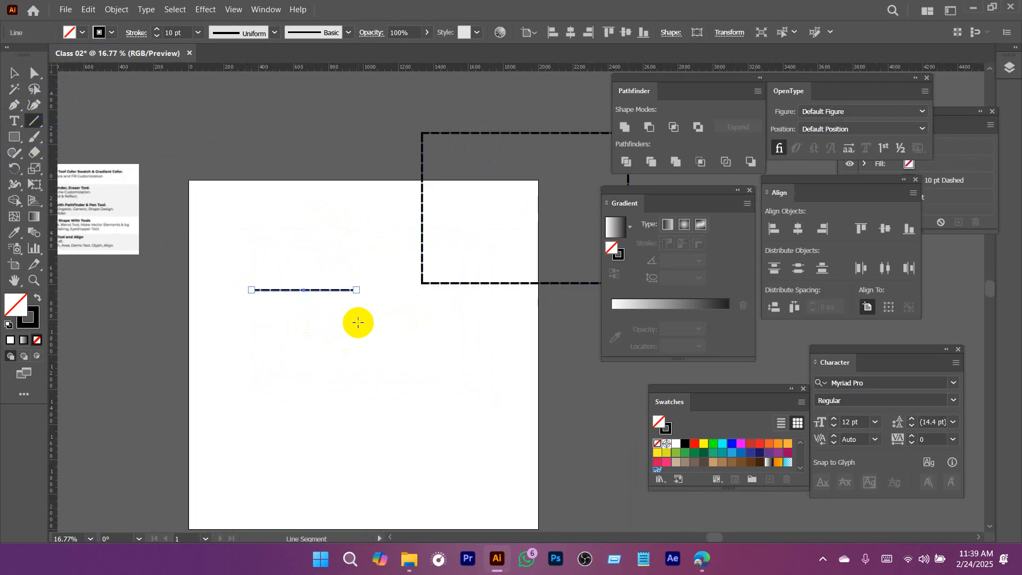
{"action": "key", "text": "v"}
Turn off the dashed line for the new horizontal line's stroke.
{"action": "scroll", "coordinate": [292, 252], "scroll_direction": "up", "scroll_amount": 4}
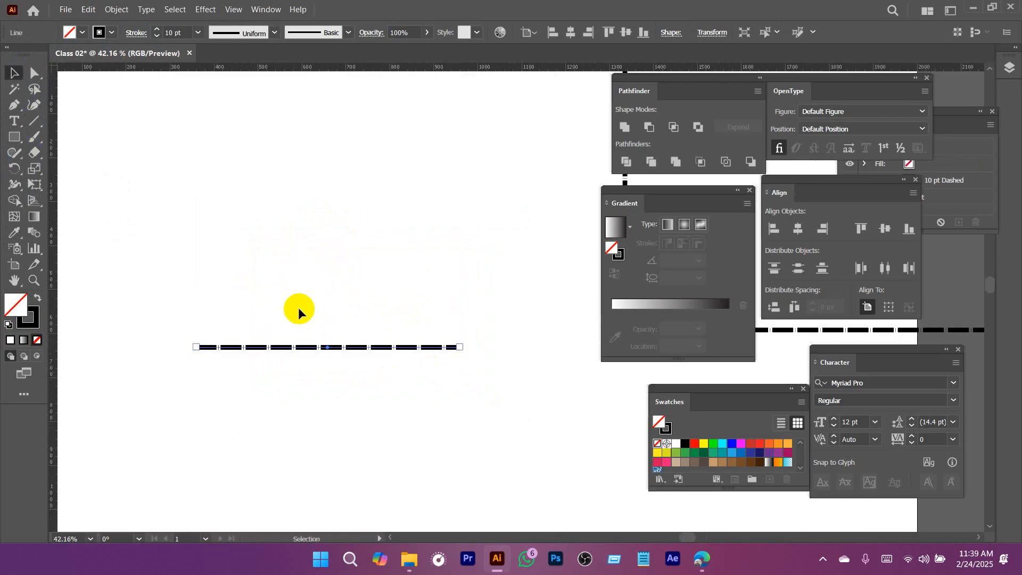
{"action": "left_click", "coordinate": [135, 33]}
{"action": "left_click", "coordinate": [9, 126]}
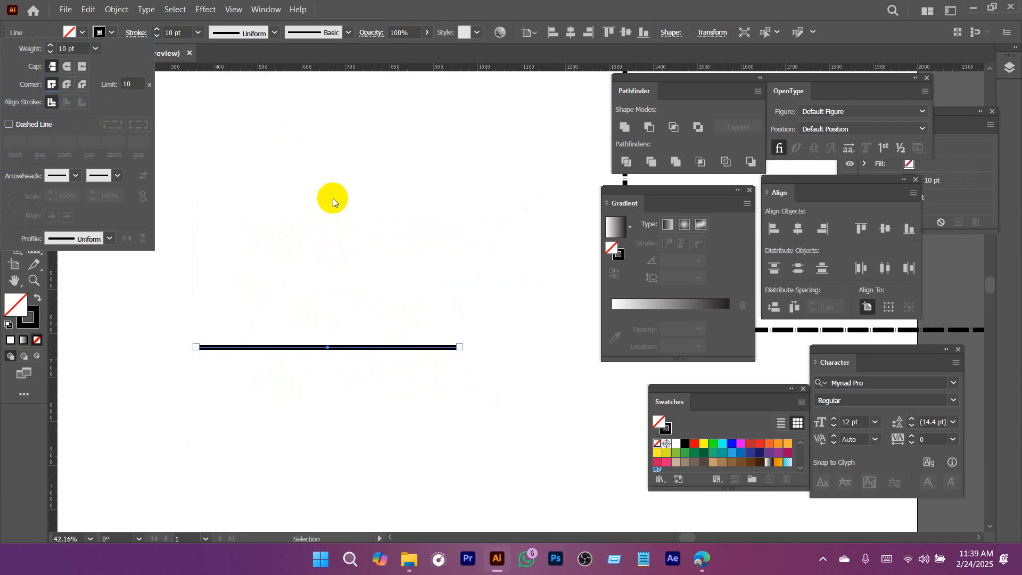
Apply a gradient fill to the line and try the round and projecting caps on its end, returning to the butt cap.
{"action": "scroll", "coordinate": [283, 280], "scroll_direction": "up", "scroll_amount": 10}
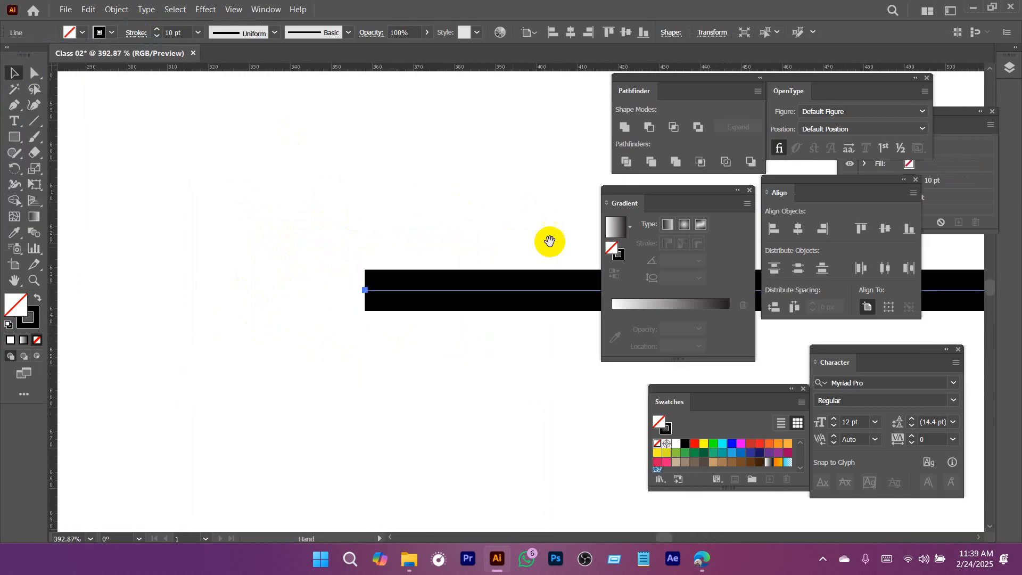
{"action": "key", "text": "."}
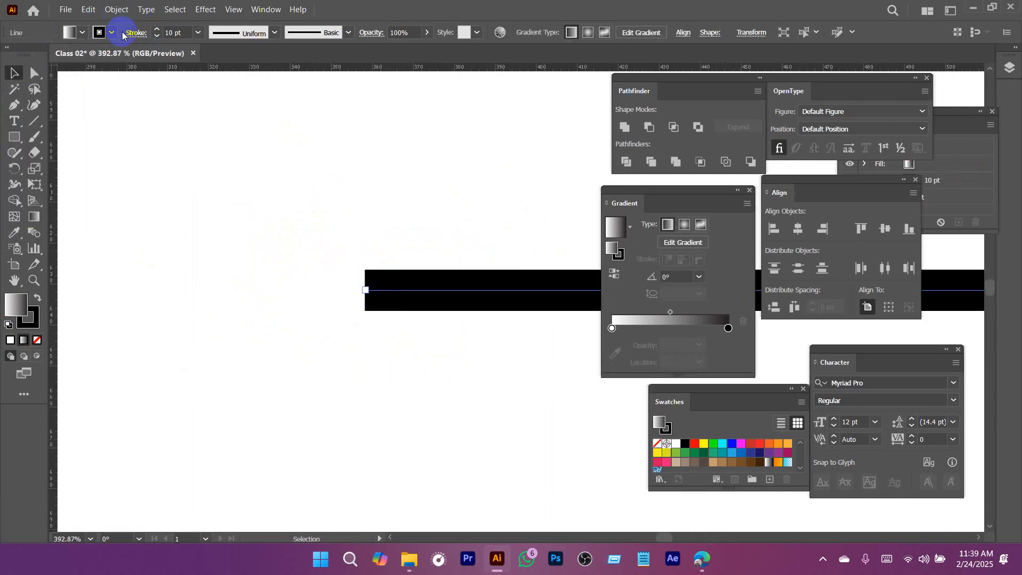
{"action": "left_click", "coordinate": [134, 33]}
{"action": "left_click", "coordinate": [67, 67]}
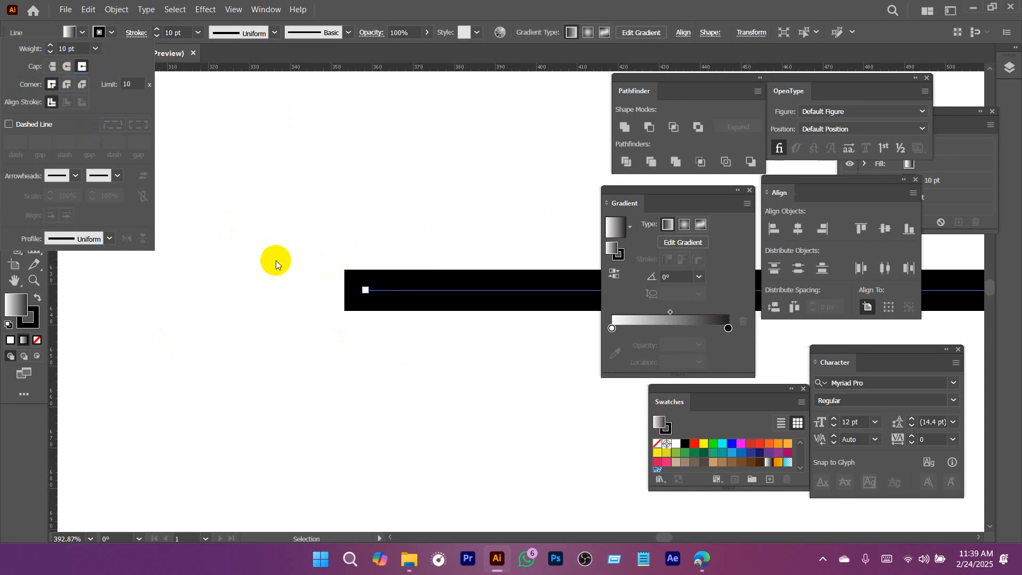
{"action": "left_click", "coordinate": [52, 67]}
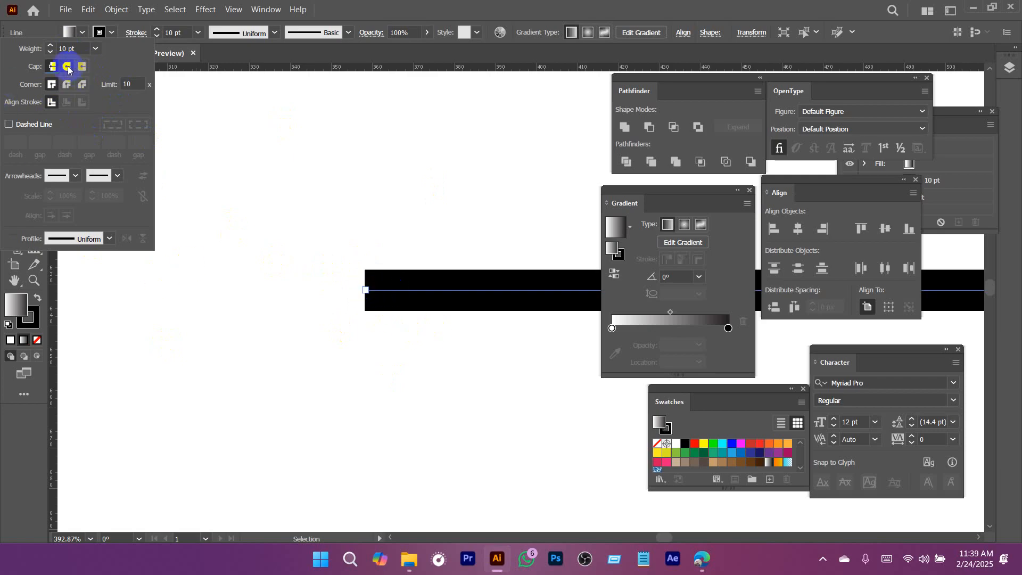
{"action": "left_click", "coordinate": [358, 169]}
{"action": "left_click_drag", "start_coordinate": [439, 194], "coordinate": [239, 189]}
{"action": "left_click_drag", "start_coordinate": [257, 189], "coordinate": [358, 432]}
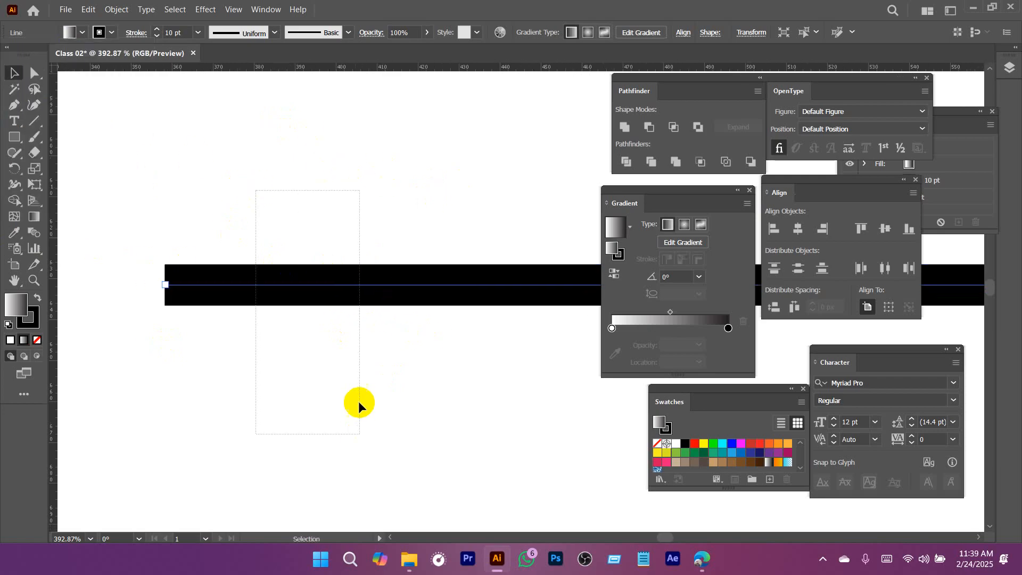
Apply the symmetric lens-shaped width profile, the first one after Uniform, to the horizontal line's stroke.
{"action": "left_click", "coordinate": [241, 32]}
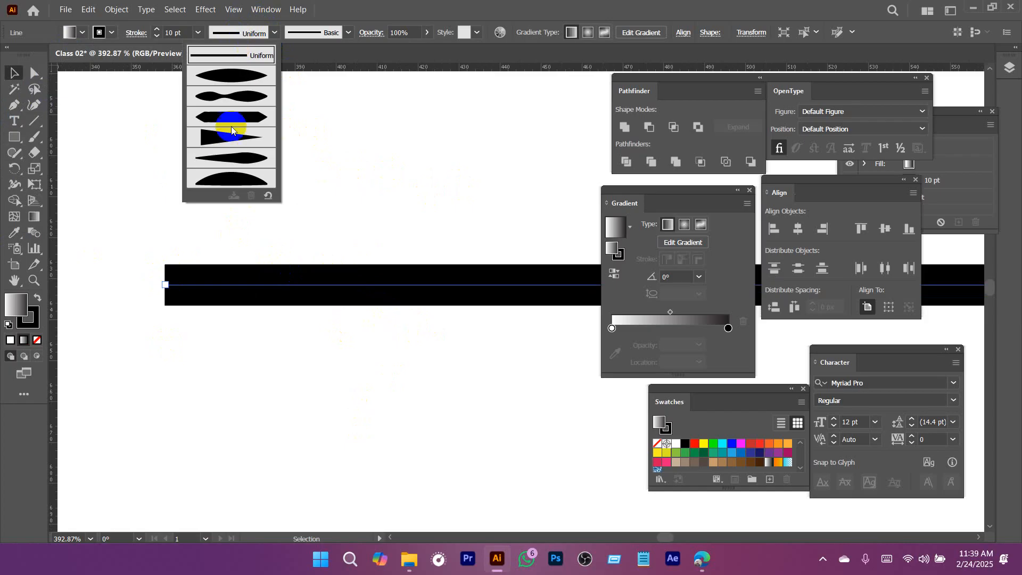
{"action": "left_click", "coordinate": [478, 215]}
{"action": "left_click_drag", "start_coordinate": [488, 216], "coordinate": [303, 227]}
{"action": "left_click_drag", "start_coordinate": [468, 245], "coordinate": [228, 210]}
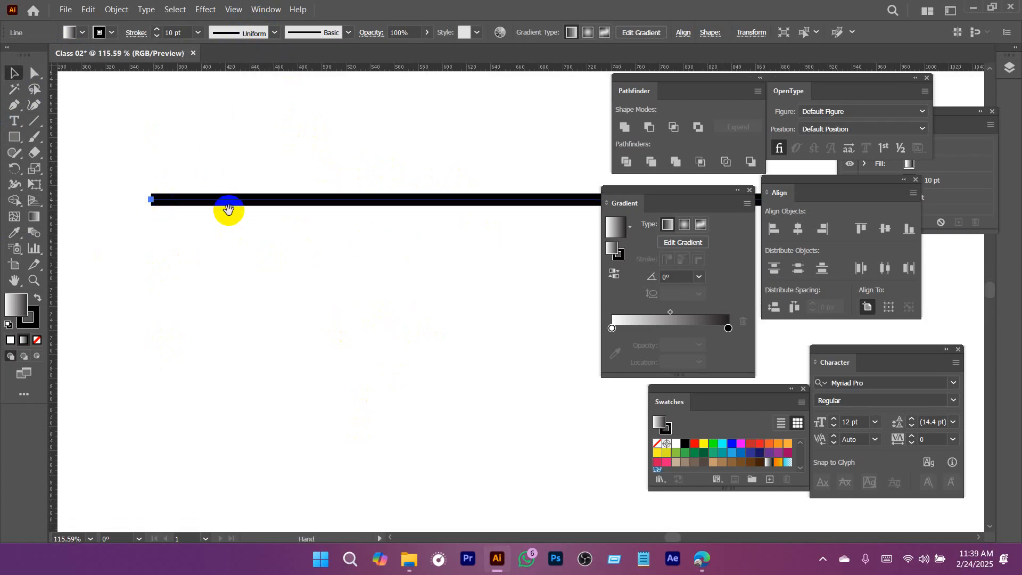
{"action": "left_click_drag", "start_coordinate": [384, 219], "coordinate": [255, 303]}
{"action": "scroll", "coordinate": [391, 335], "scroll_direction": "down", "scroll_amount": 5}
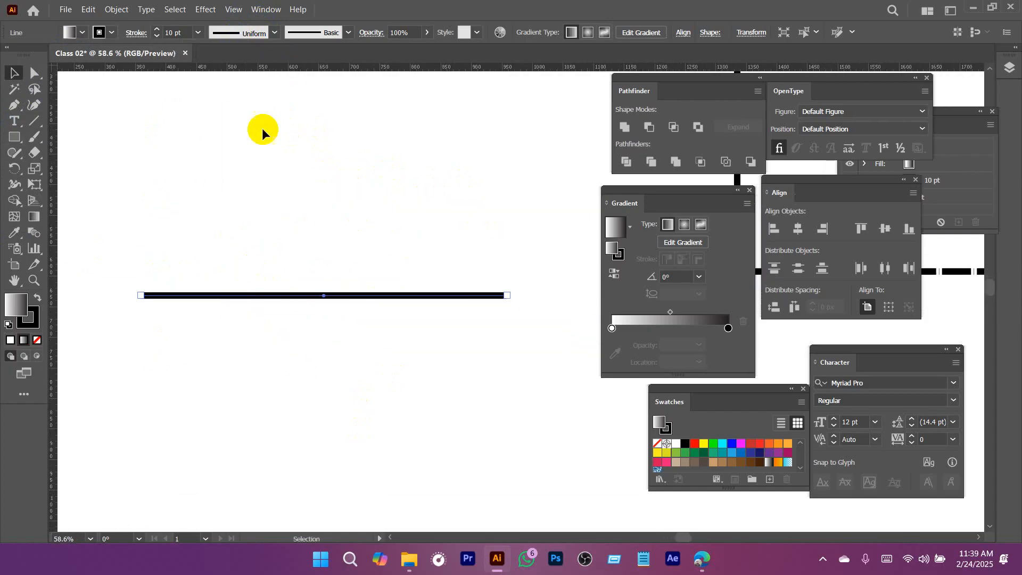
{"action": "left_click", "coordinate": [237, 41]}
{"action": "left_click", "coordinate": [245, 81]}
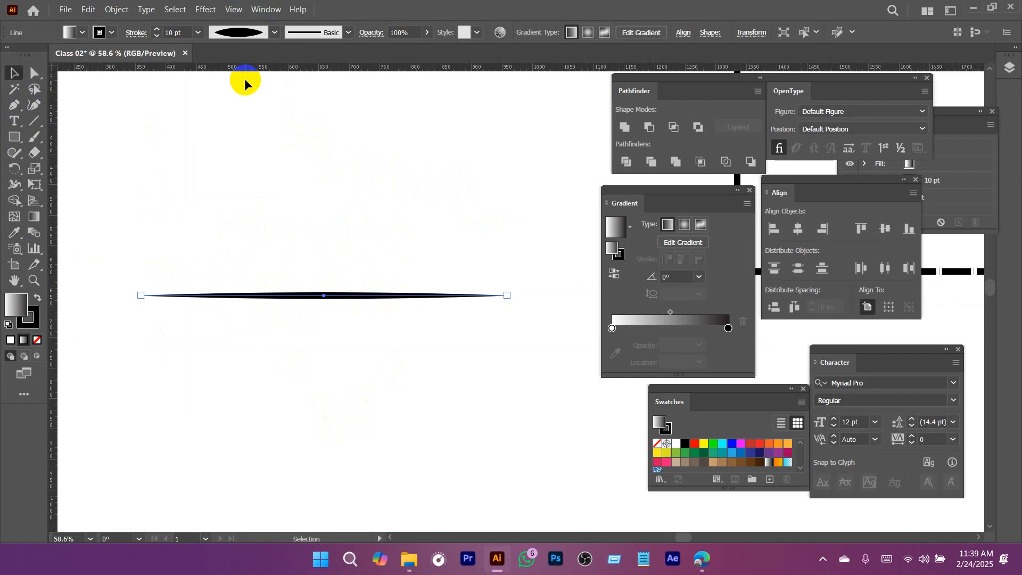
Set the horizontal line's stroke weight to 50 pt.
{"action": "left_click", "coordinate": [180, 32]}
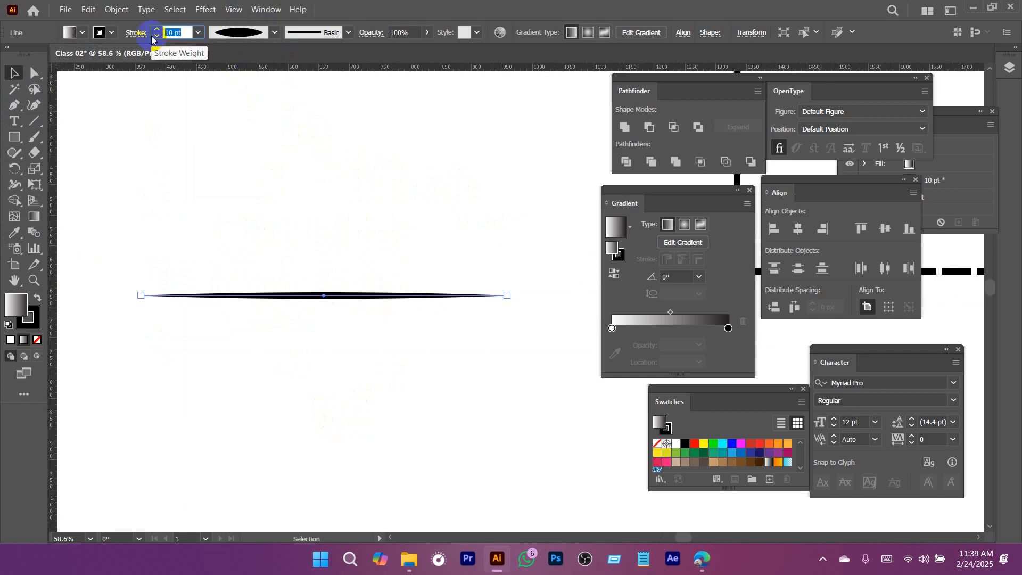
{"action": "type", "text": "50 pt"}
{"action": "key", "text": "Return"}
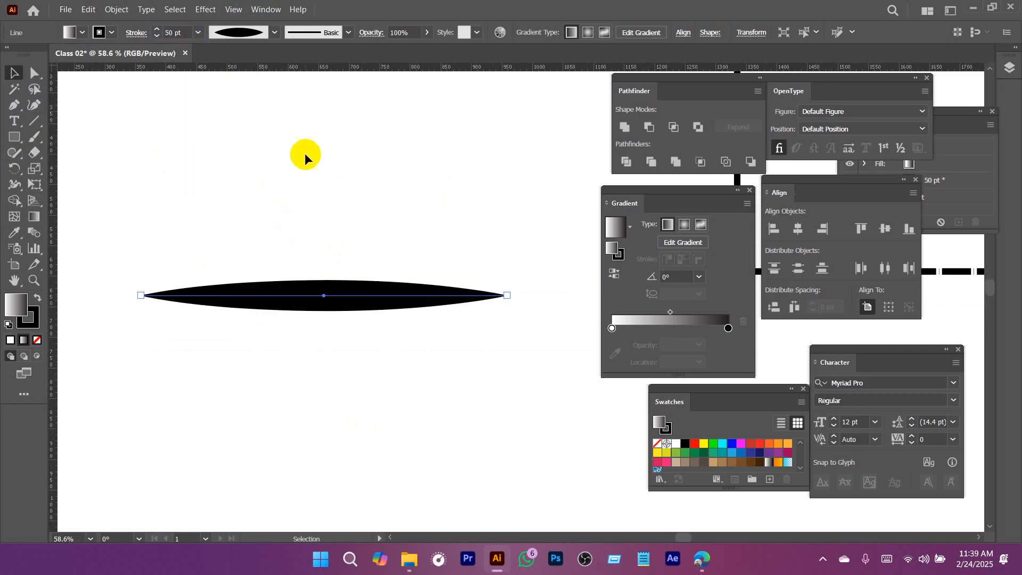
Try the other width profiles on the line, one after another, and return to the lens-shaped first profile after Uniform.
{"action": "left_click", "coordinate": [270, 37]}
{"action": "left_click", "coordinate": [234, 101]}
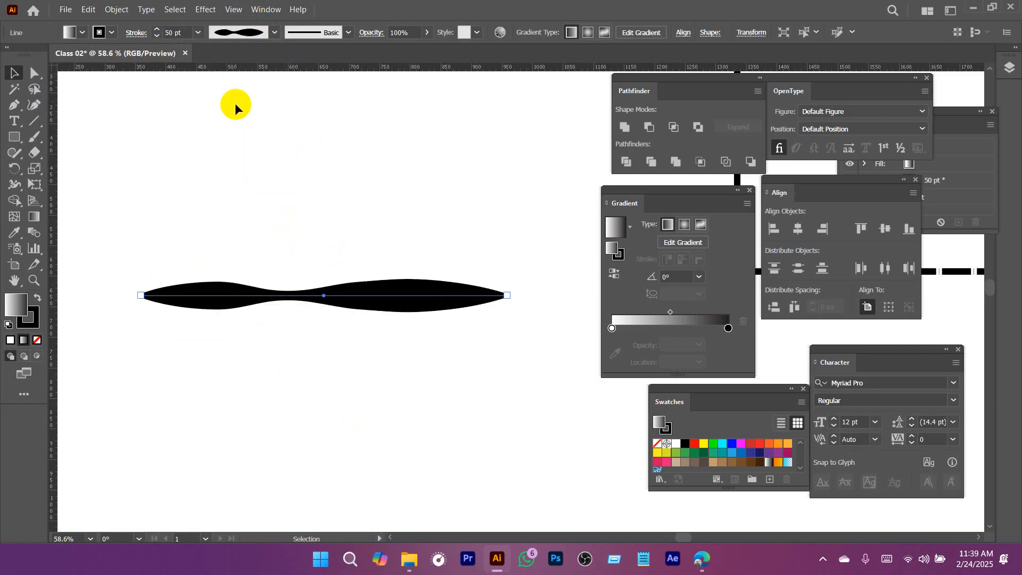
{"action": "left_click", "coordinate": [237, 35]}
{"action": "left_click", "coordinate": [234, 133]}
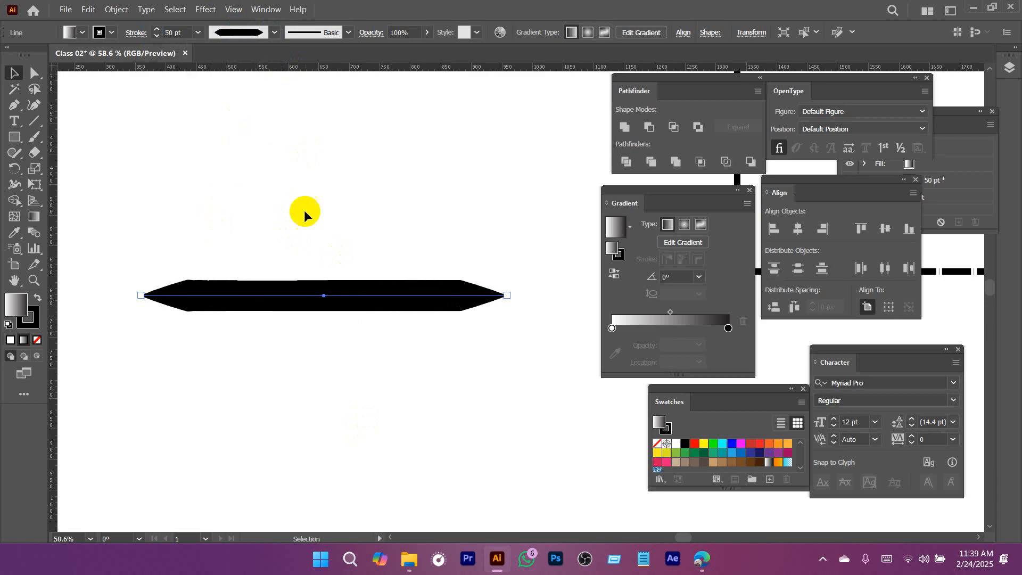
{"action": "left_click", "coordinate": [226, 32]}
{"action": "left_click", "coordinate": [236, 157]}
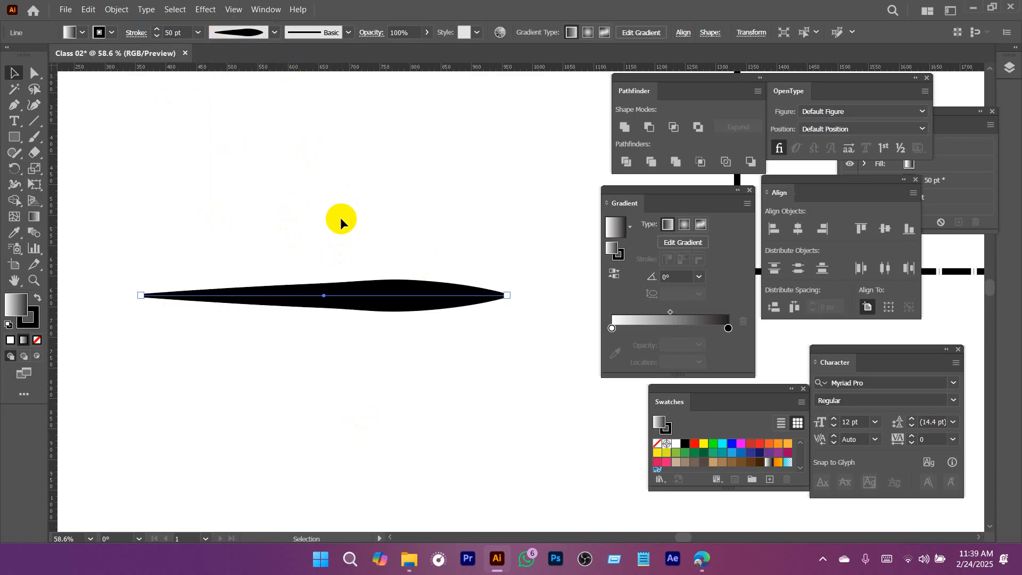
{"action": "left_click", "coordinate": [244, 33]}
{"action": "left_click", "coordinate": [235, 133]}
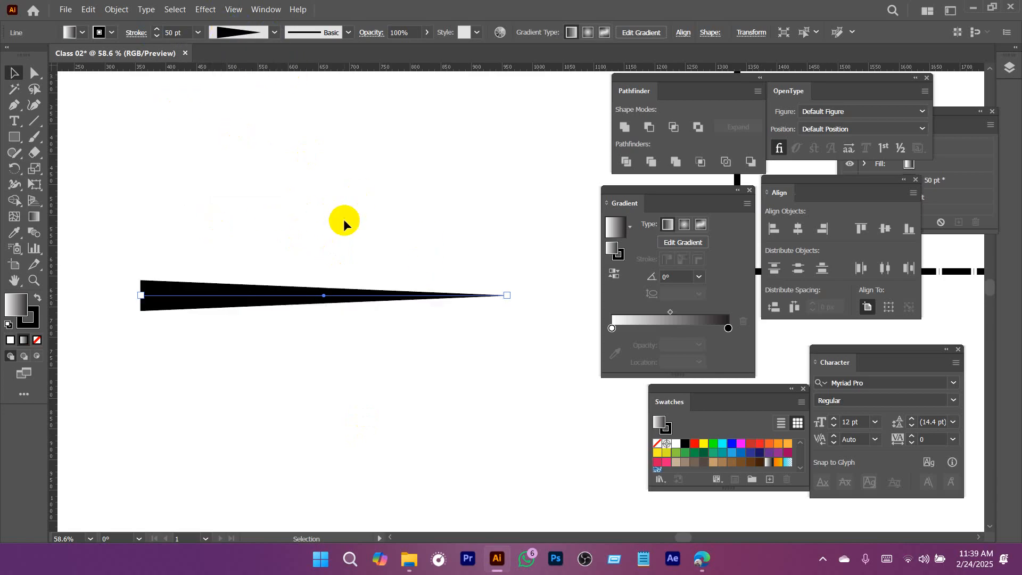
{"action": "left_click", "coordinate": [245, 32]}
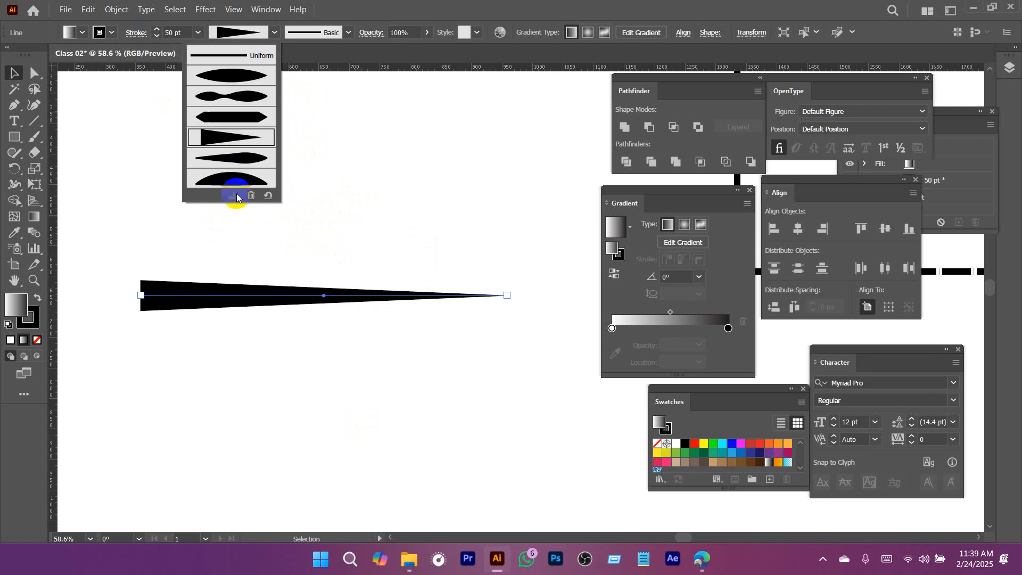
{"action": "left_click", "coordinate": [249, 184]}
{"action": "left_click", "coordinate": [237, 33]}
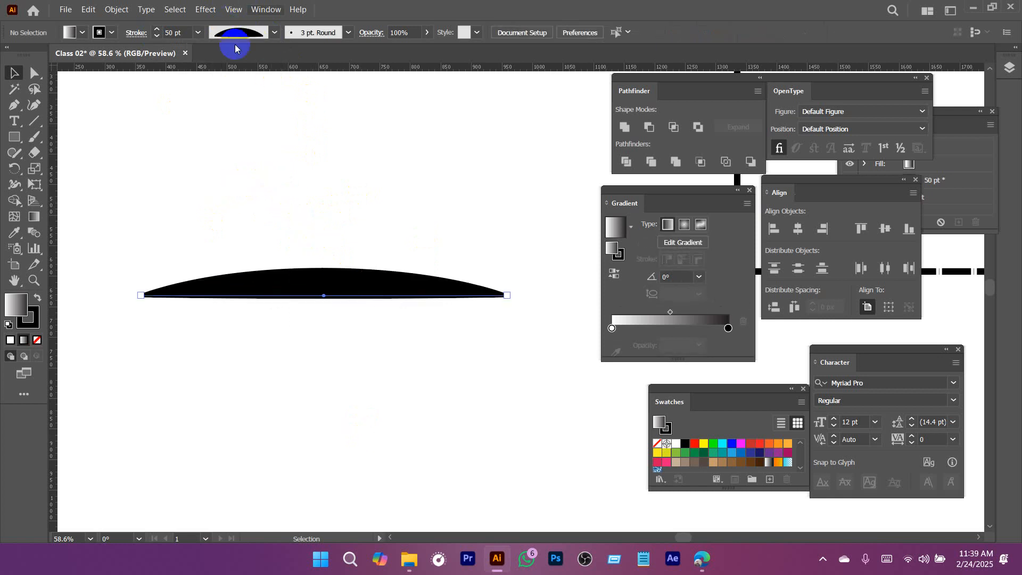
{"action": "left_click", "coordinate": [229, 76]}
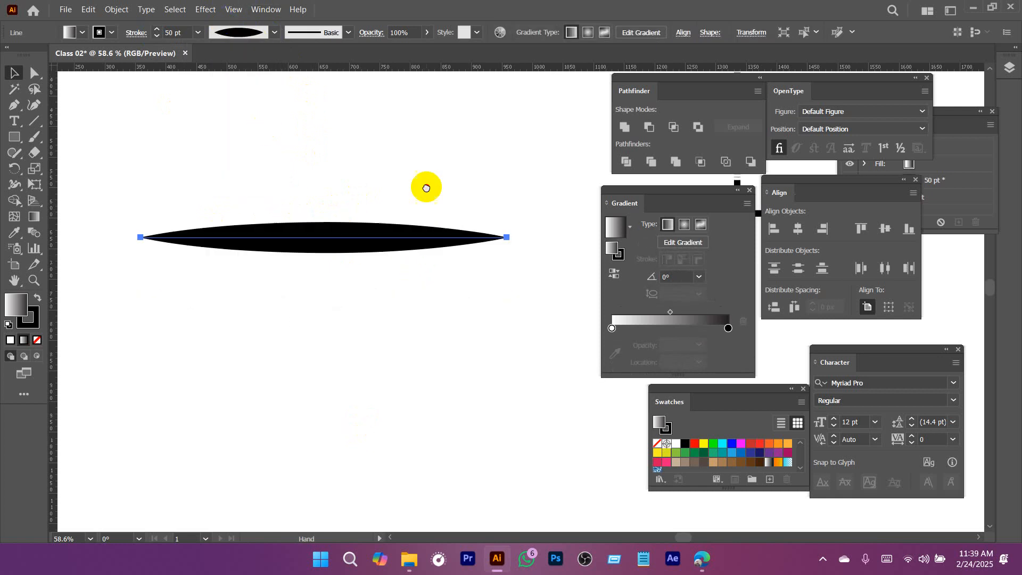
Lengthen the horizontal line by extending its right end to about 1290 on the horizontal ruler.
{"action": "scroll", "coordinate": [393, 228], "scroll_direction": "down", "scroll_amount": 2}
{"action": "left_click_drag", "start_coordinate": [332, 223], "coordinate": [390, 429]}
{"action": "left_click_drag", "start_coordinate": [315, 294], "coordinate": [344, 283]}
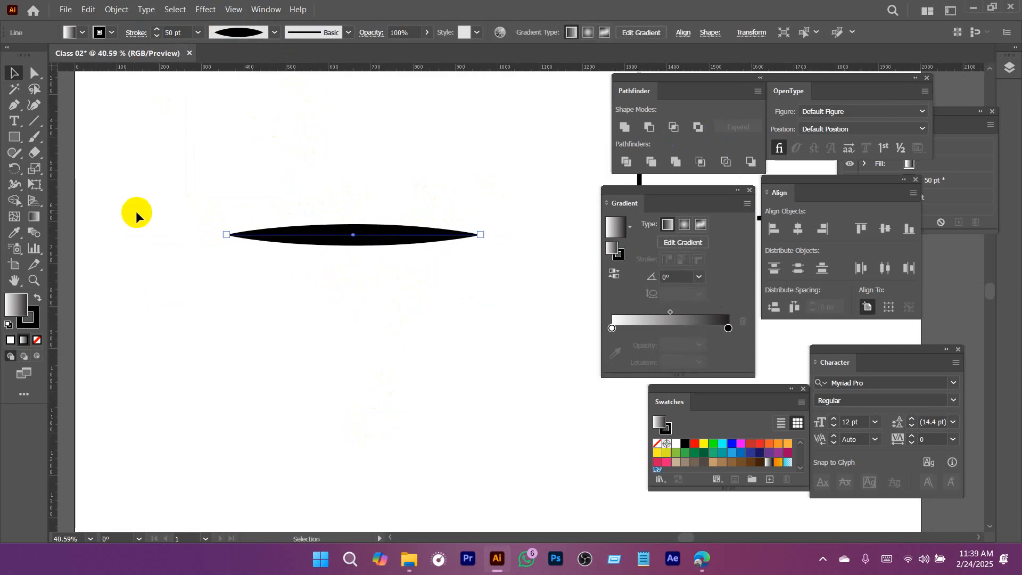
{"action": "left_click_drag", "start_coordinate": [2, 183], "coordinate": [67, 195]}
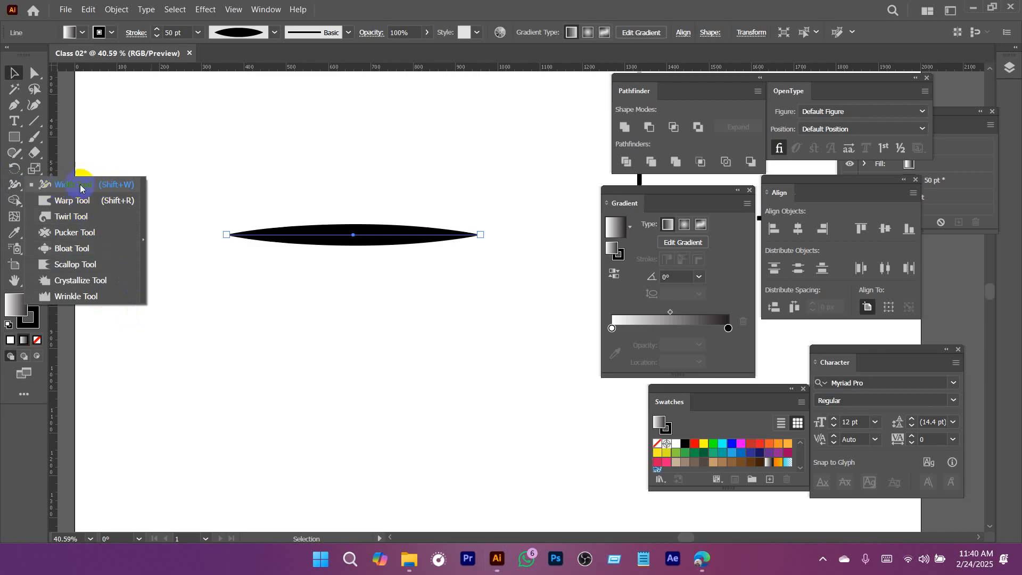
{"action": "left_click", "coordinate": [381, 216]}
{"action": "left_click_drag", "start_coordinate": [378, 231], "coordinate": [583, 131]}
{"action": "scroll", "coordinate": [451, 221], "scroll_direction": "down", "scroll_amount": 3}
{"action": "key", "text": "a"}
{"action": "left_click", "coordinate": [361, 202]}
{"action": "key", "text": "v"}
{"action": "left_click", "coordinate": [493, 193]}
Use the Width tool on the line to form large bulges near its left end and middle, with narrow necks after each.
{"action": "left_click_drag", "start_coordinate": [292, 190], "coordinate": [375, 280]}
{"action": "left_click_drag", "start_coordinate": [292, 144], "coordinate": [346, 333]}
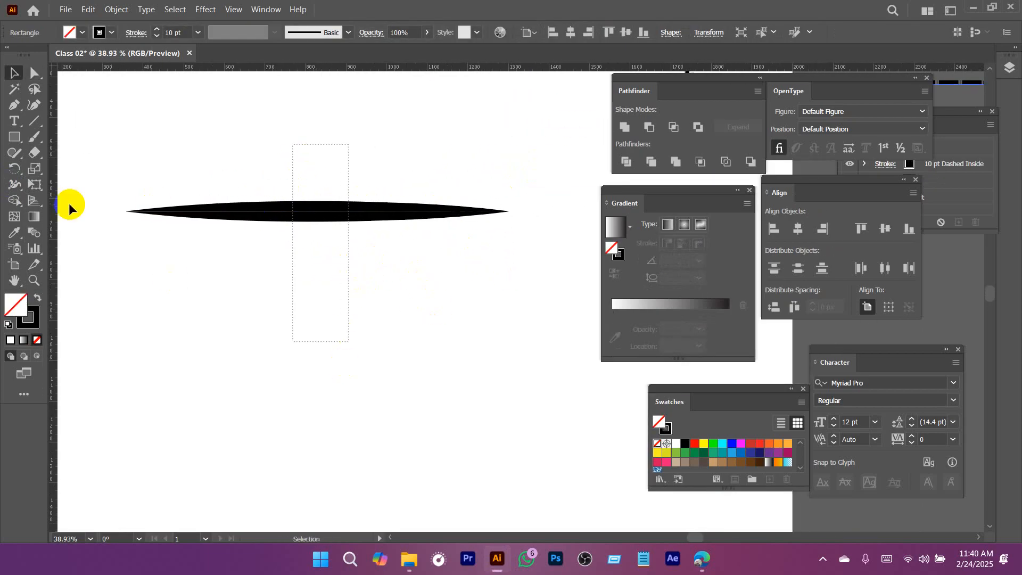
{"action": "left_click", "coordinate": [15, 184]}
{"action": "left_click", "coordinate": [61, 183]}
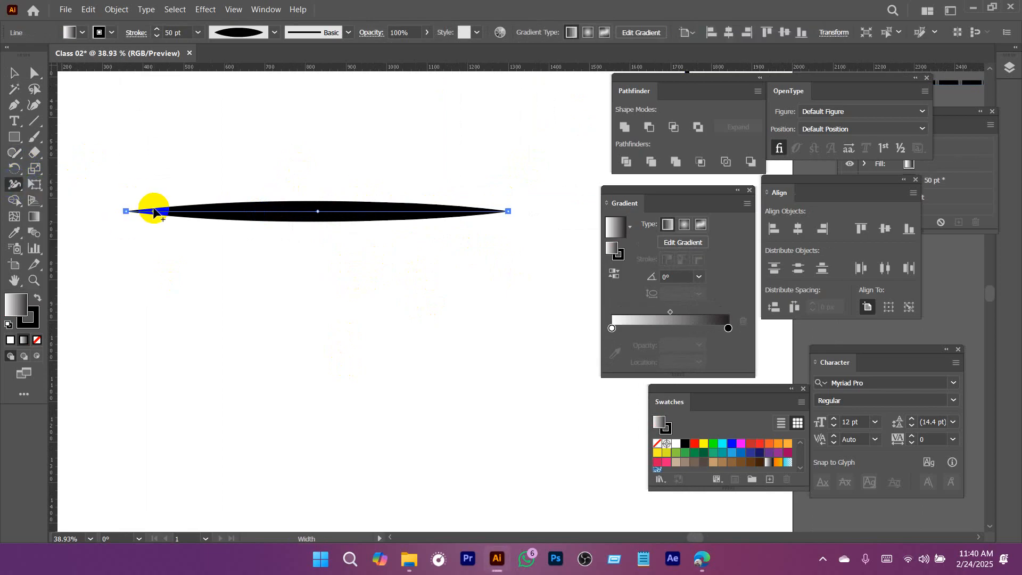
{"action": "left_click_drag", "start_coordinate": [154, 215], "coordinate": [155, 256]}
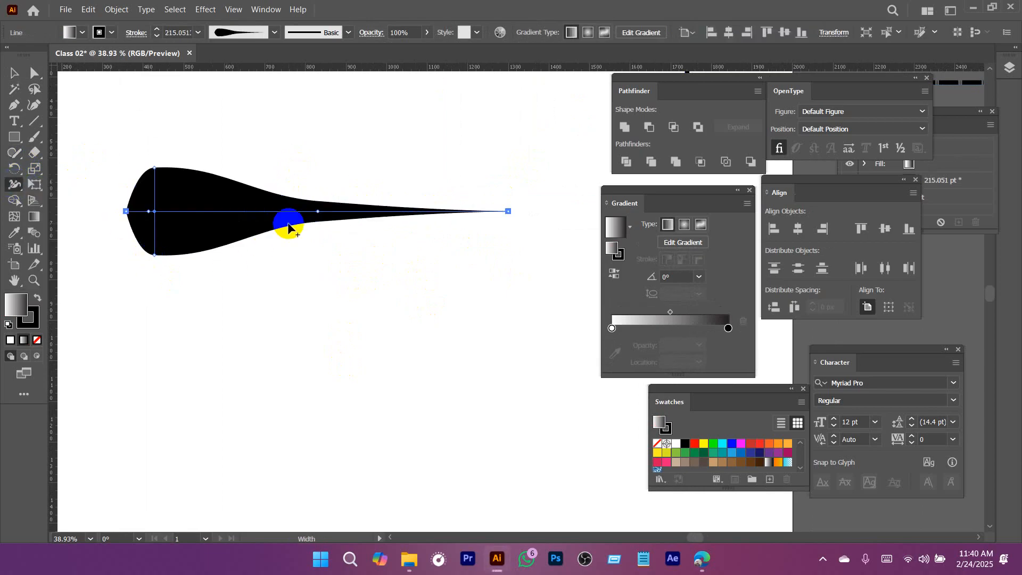
{"action": "mouse_move", "coordinate": [206, 211]}
{"action": "left_mouse_down"}
{"action": "mouse_move", "coordinate": [206, 194]}
{"action": "mouse_move", "coordinate": [206, 202]}
{"action": "left_mouse_up"}
{"action": "mouse_move", "coordinate": [318, 210]}
{"action": "left_mouse_down"}
{"action": "mouse_move", "coordinate": [325, 170]}
{"action": "mouse_move", "coordinate": [374, 205]}
{"action": "left_mouse_up"}
{"action": "left_click", "coordinate": [15, 71]}
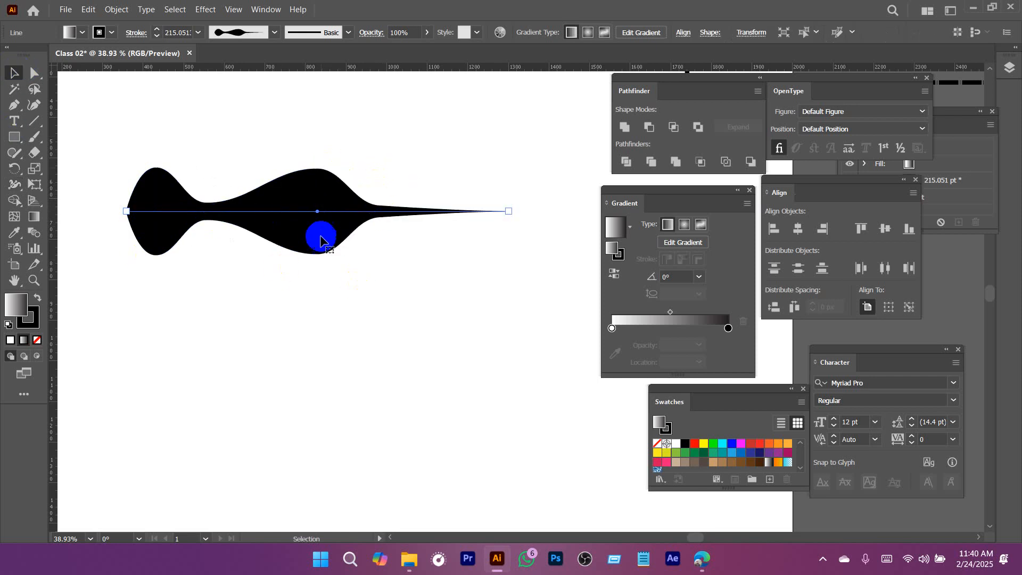
Rotate the reshaped line by 90° so it stands upright with its thin tip pointing up.
{"action": "left_click", "coordinate": [396, 302]}
{"action": "left_click_drag", "start_coordinate": [412, 288], "coordinate": [295, 151]}
{"action": "left_click", "coordinate": [491, 212]}
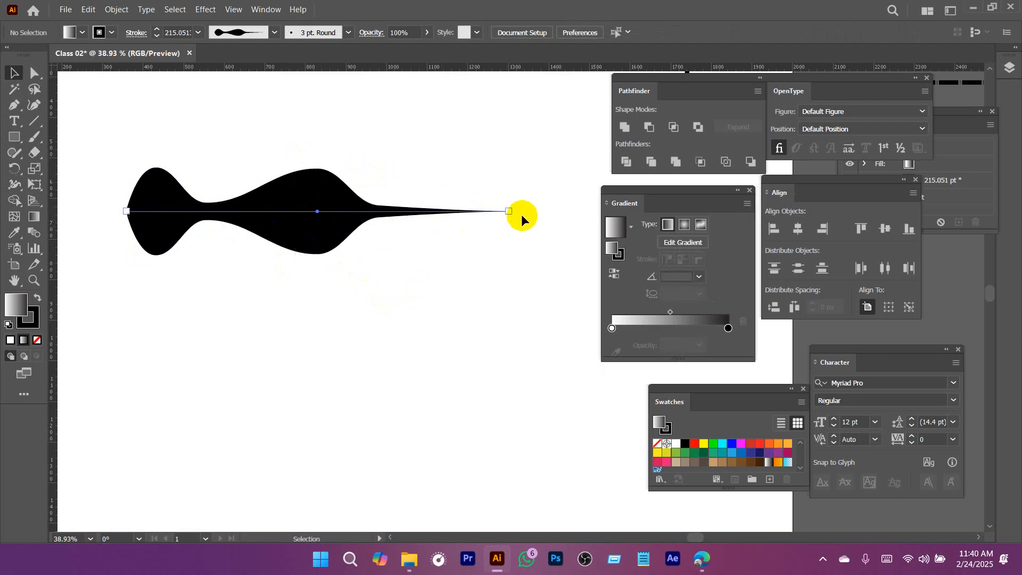
{"action": "left_click_drag", "start_coordinate": [515, 208], "coordinate": [299, 147]}
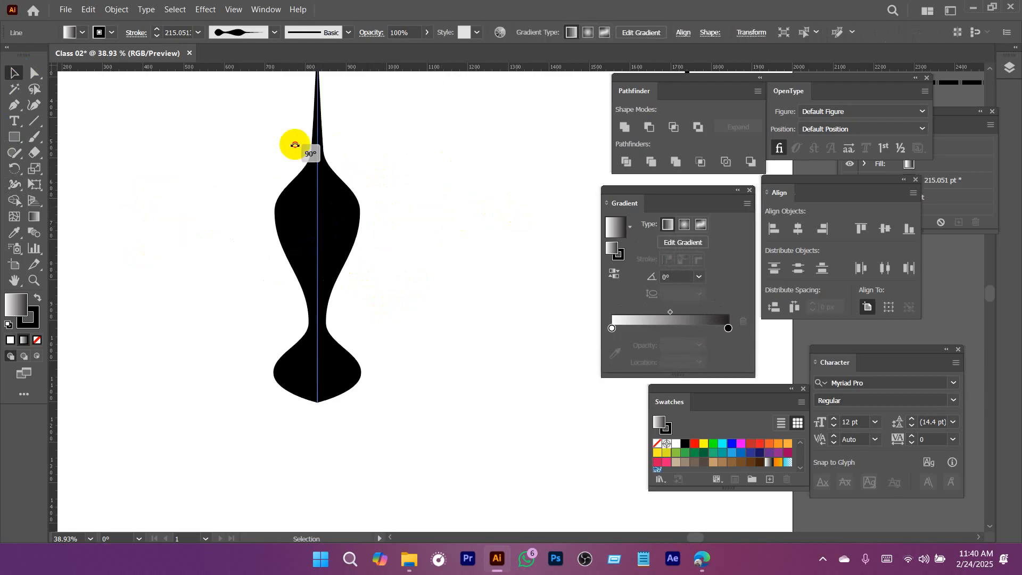
{"action": "left_click_drag", "start_coordinate": [408, 251], "coordinate": [294, 251]}
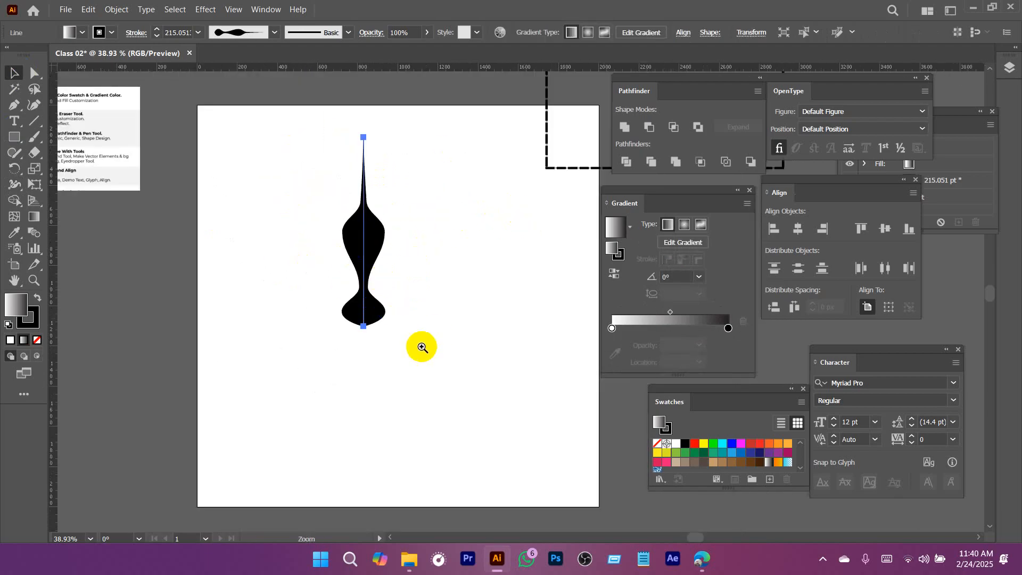
With the Width tool, slim the upright line's upper bulge and shorten its shoulder, and widen the bottom end into a flat base.
{"action": "left_click_drag", "start_coordinate": [361, 257], "coordinate": [438, 310]}
{"action": "left_click_drag", "start_coordinate": [291, 220], "coordinate": [527, 406]}
{"action": "left_click_drag", "start_coordinate": [18, 185], "coordinate": [82, 184]}
{"action": "left_click", "coordinate": [387, 241]}
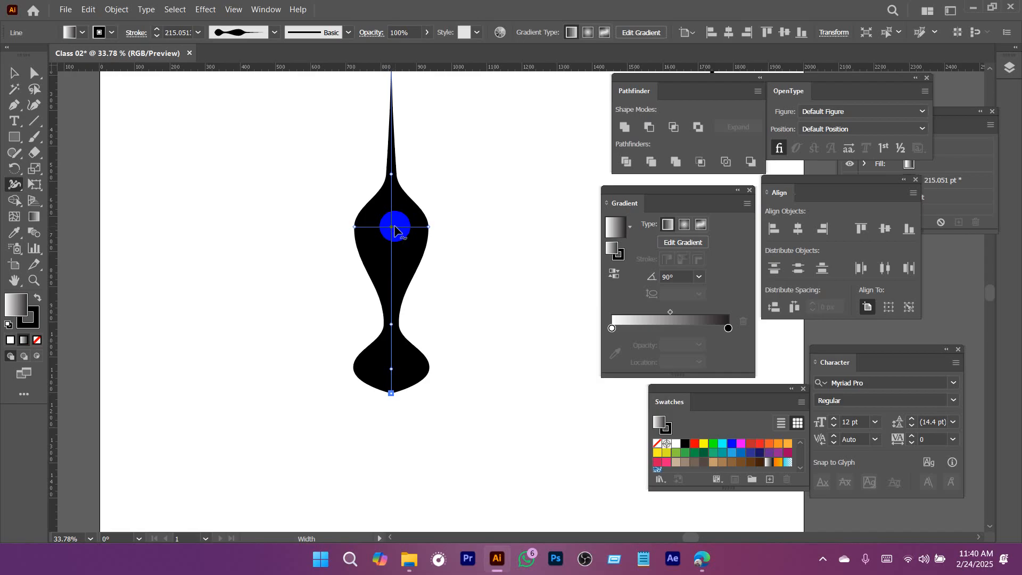
{"action": "mouse_move", "coordinate": [395, 230]}
{"action": "left_mouse_down"}
{"action": "mouse_move", "coordinate": [430, 233]}
{"action": "mouse_move", "coordinate": [407, 227]}
{"action": "left_mouse_up"}
{"action": "left_click", "coordinate": [392, 174]}
{"action": "left_click_drag", "start_coordinate": [392, 174], "coordinate": [391, 203]}
{"action": "left_click_drag", "start_coordinate": [406, 294], "coordinate": [383, 299]}
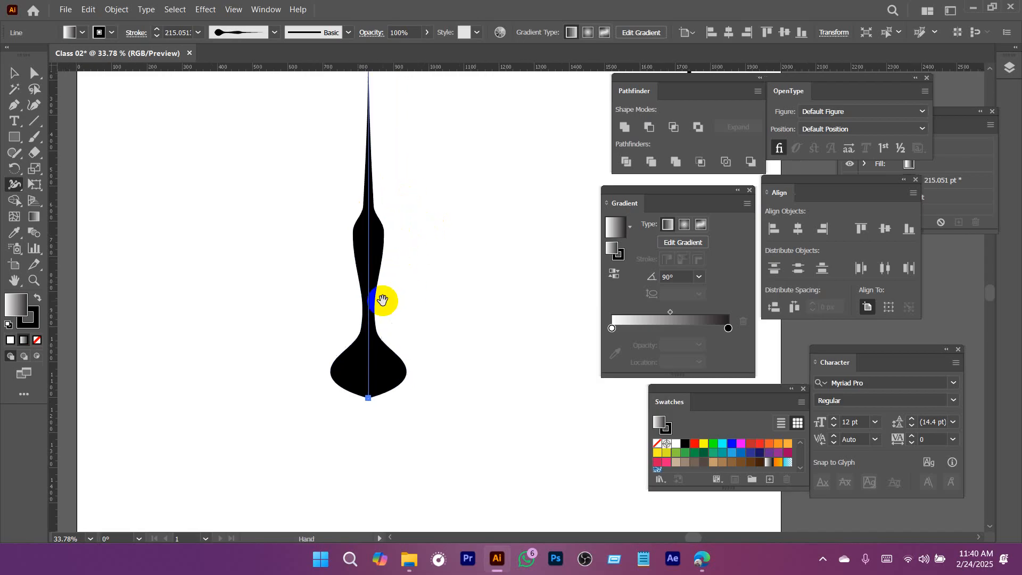
{"action": "left_click_drag", "start_coordinate": [368, 399], "coordinate": [409, 396]}
{"action": "scroll", "coordinate": [417, 303], "scroll_direction": "down", "scroll_amount": 3}
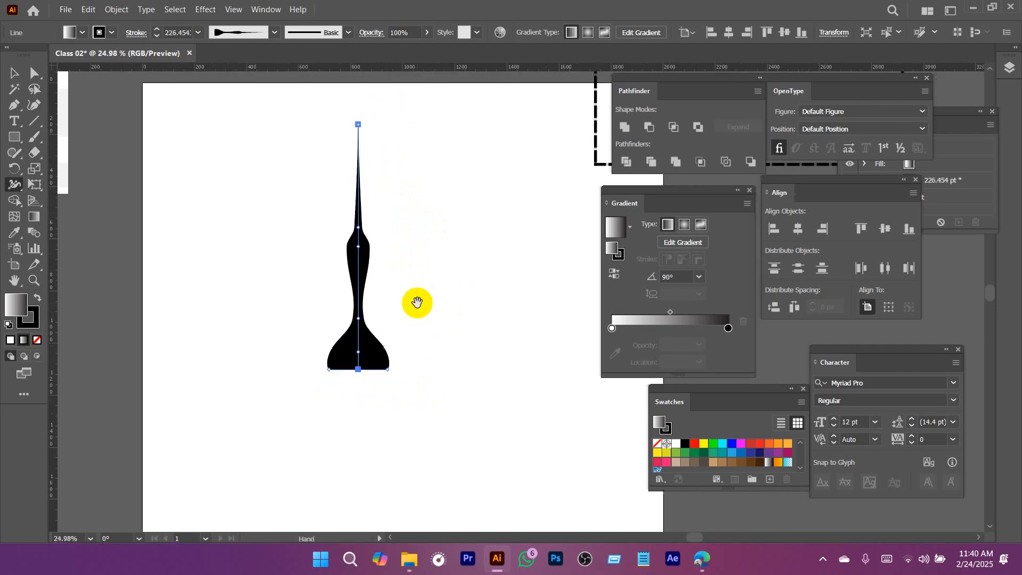
{"action": "scroll", "coordinate": [424, 279], "scroll_direction": "up", "scroll_amount": 1}
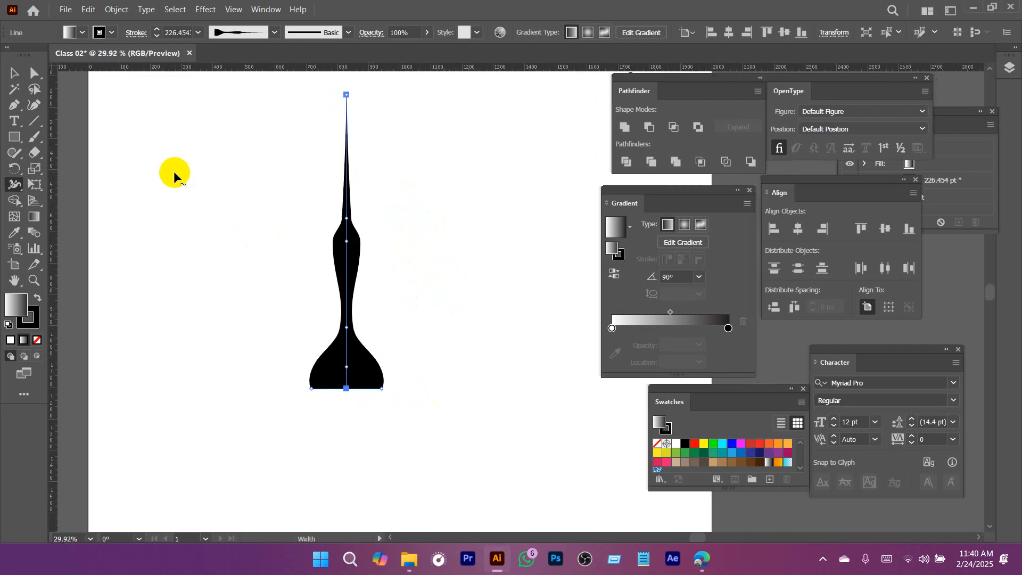
Draw a rectangle on the empty area of the artboard beside the upright shape.
{"action": "left_click", "coordinate": [11, 187]}
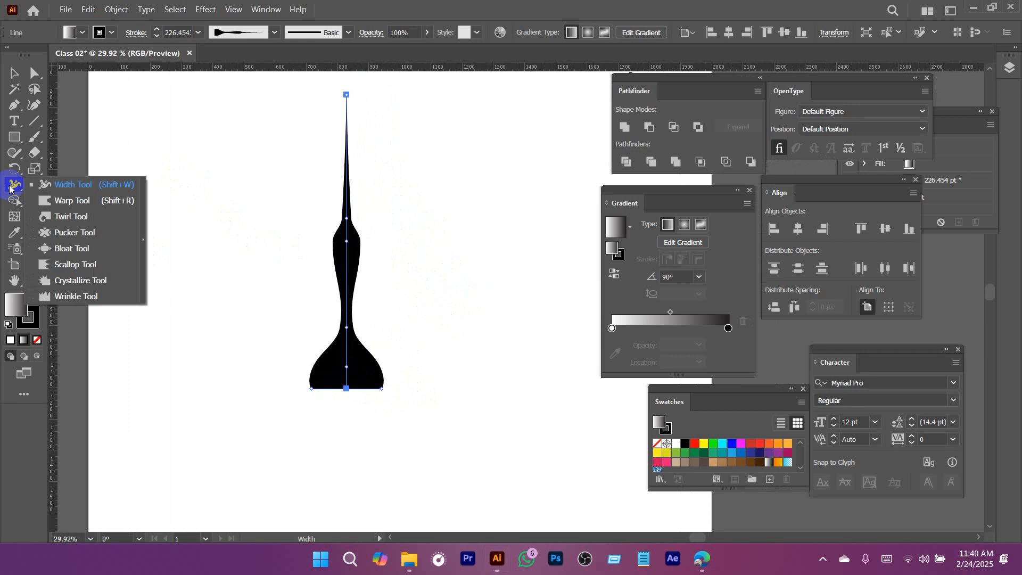
{"action": "left_click", "coordinate": [84, 207]}
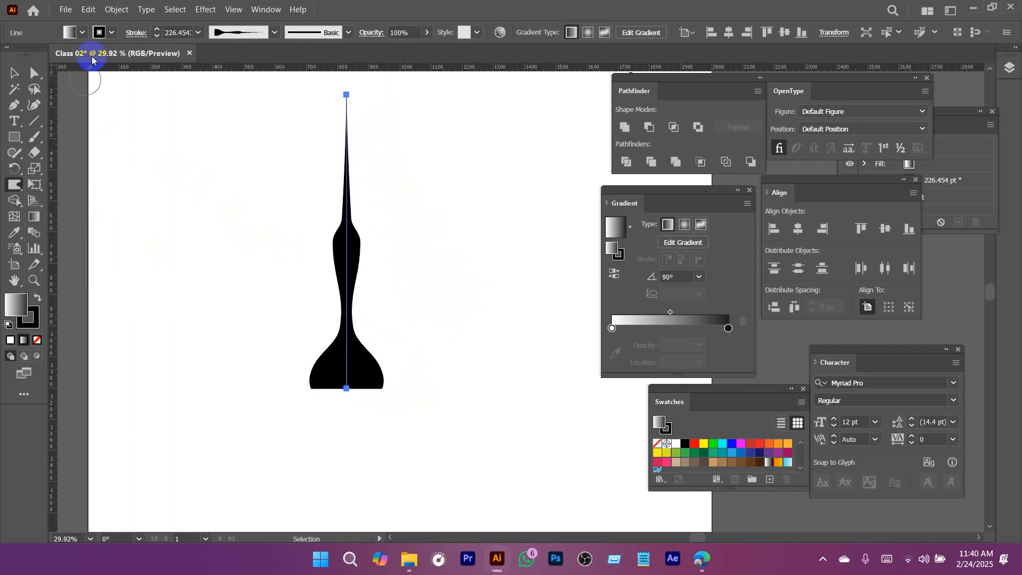
{"action": "left_click", "coordinate": [16, 138]}
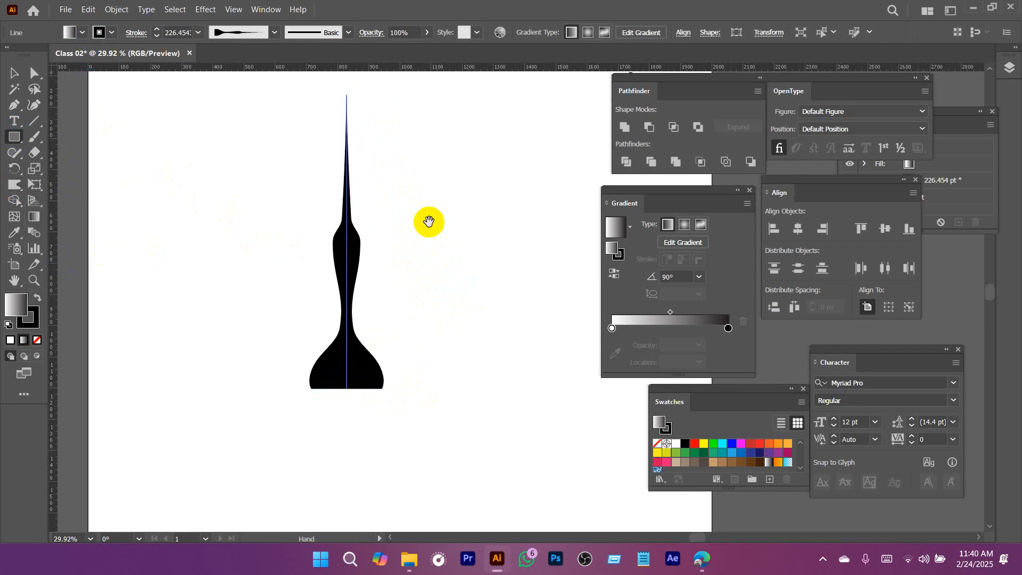
{"action": "scroll", "coordinate": [429, 222], "scroll_direction": "right", "scroll_amount": 4}
{"action": "left_click_drag", "start_coordinate": [257, 172], "coordinate": [435, 287]}
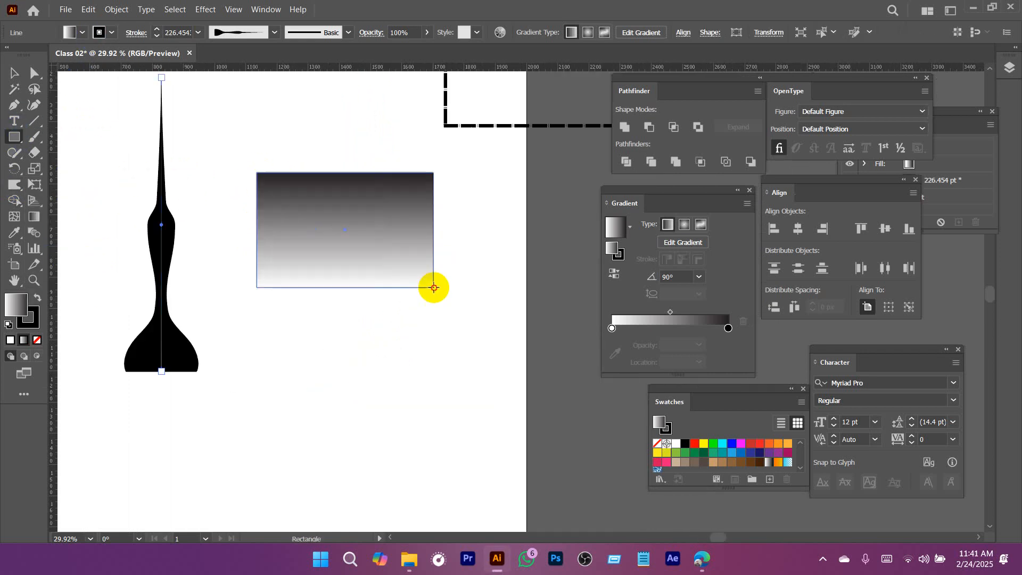
Give the new rectangle a black fill and no stroke.
{"action": "left_click", "coordinate": [85, 33]}
{"action": "left_click", "coordinate": [108, 33]}
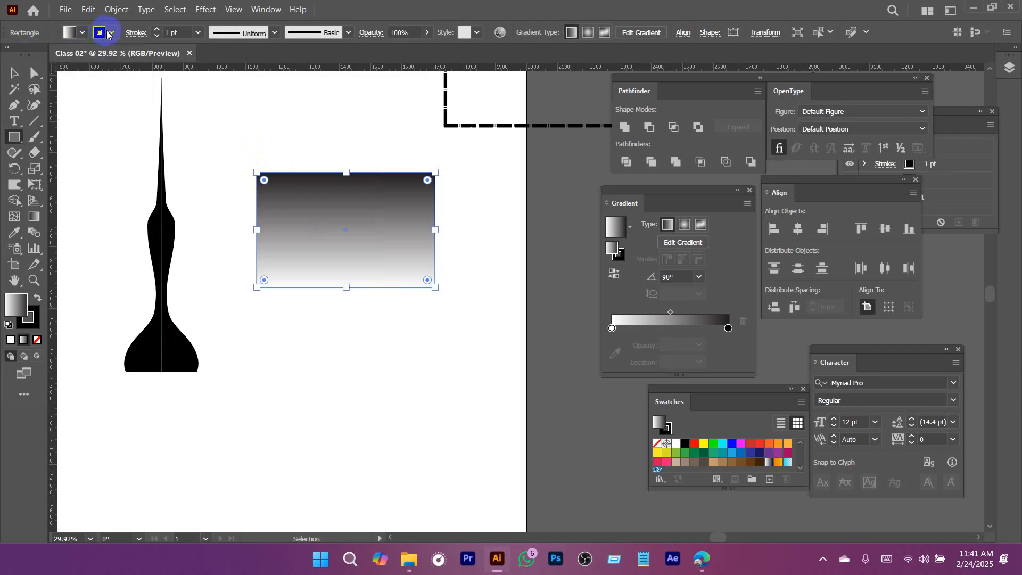
{"action": "left_click", "coordinate": [83, 33]}
{"action": "left_click", "coordinate": [37, 57]}
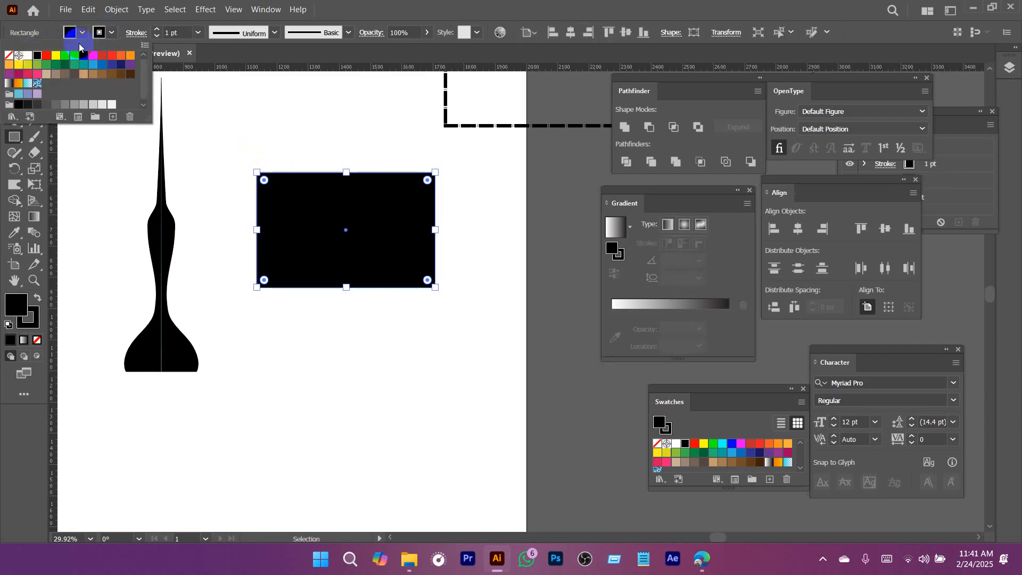
{"action": "left_click", "coordinate": [110, 34]}
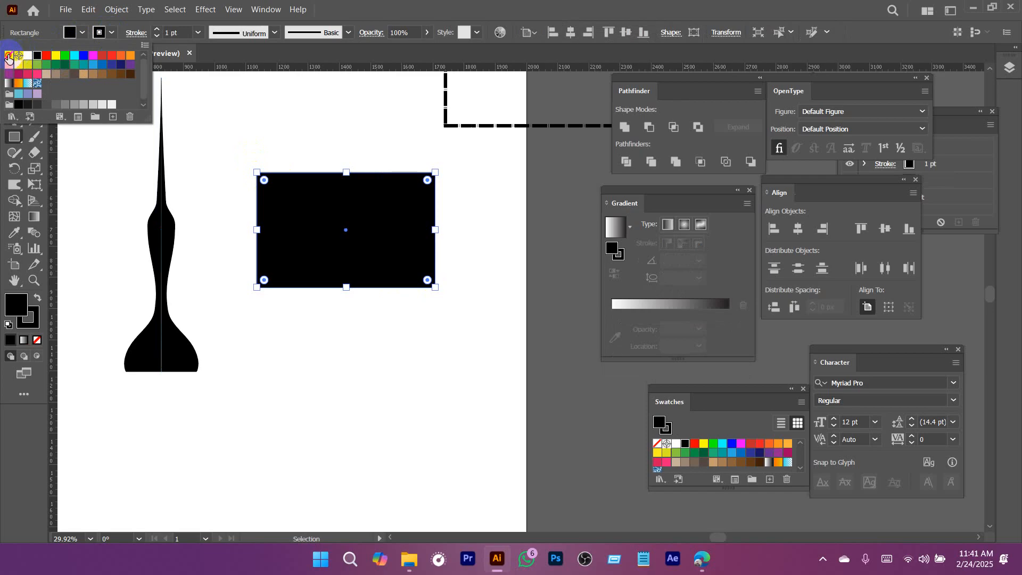
{"action": "left_click", "coordinate": [8, 56]}
{"action": "scroll", "coordinate": [347, 228], "scroll_direction": "up", "scroll_amount": 1}
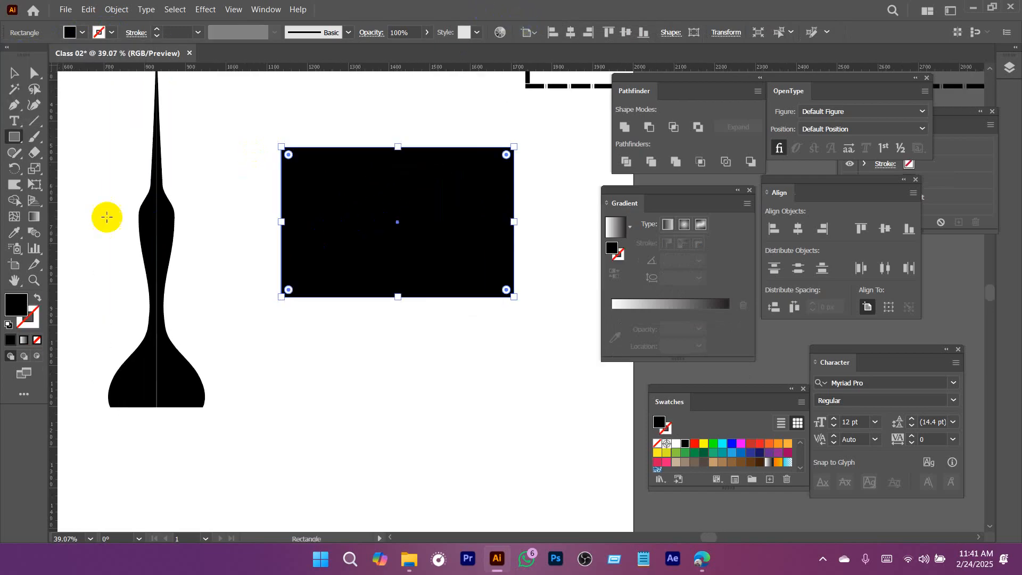
Use the Warp tool to push and pull the black rectangle's upper edge into an uneven wavy outline, and deselect it.
{"action": "left_click_drag", "start_coordinate": [7, 185], "coordinate": [76, 198]}
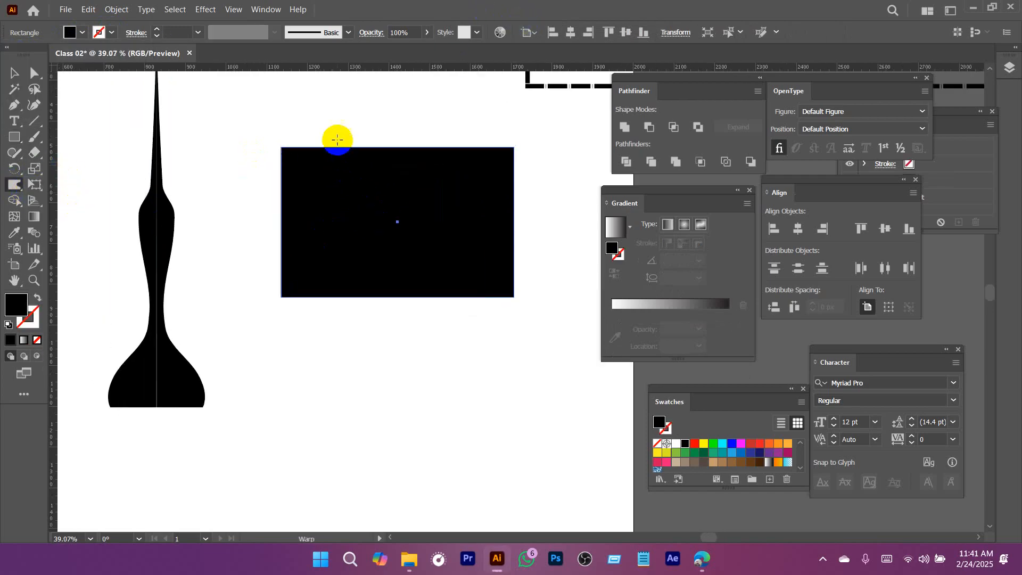
{"action": "left_click_drag", "start_coordinate": [337, 142], "coordinate": [341, 216]}
{"action": "left_click_drag", "start_coordinate": [372, 176], "coordinate": [378, 130]}
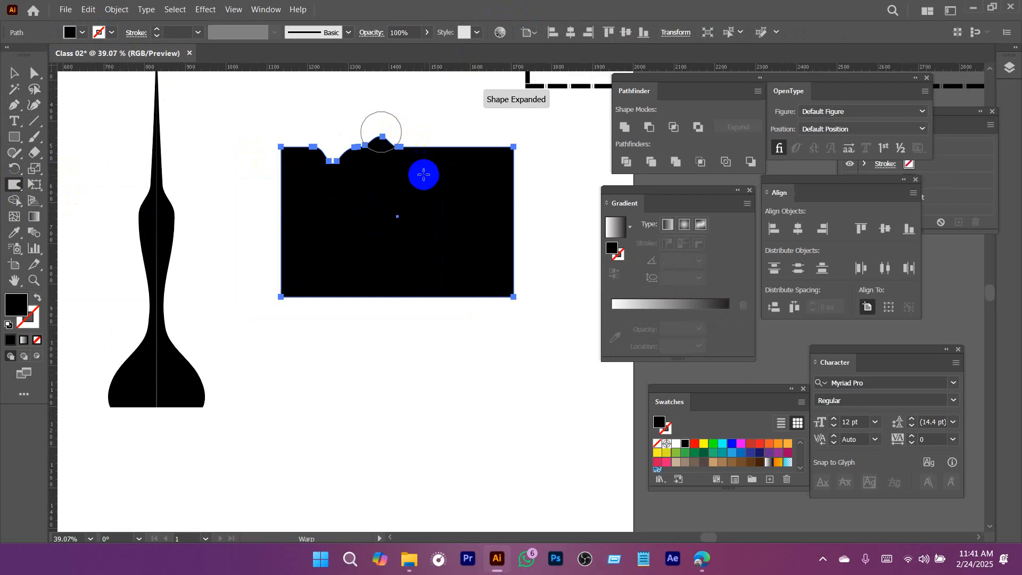
{"action": "left_click_drag", "start_coordinate": [428, 167], "coordinate": [437, 113]}
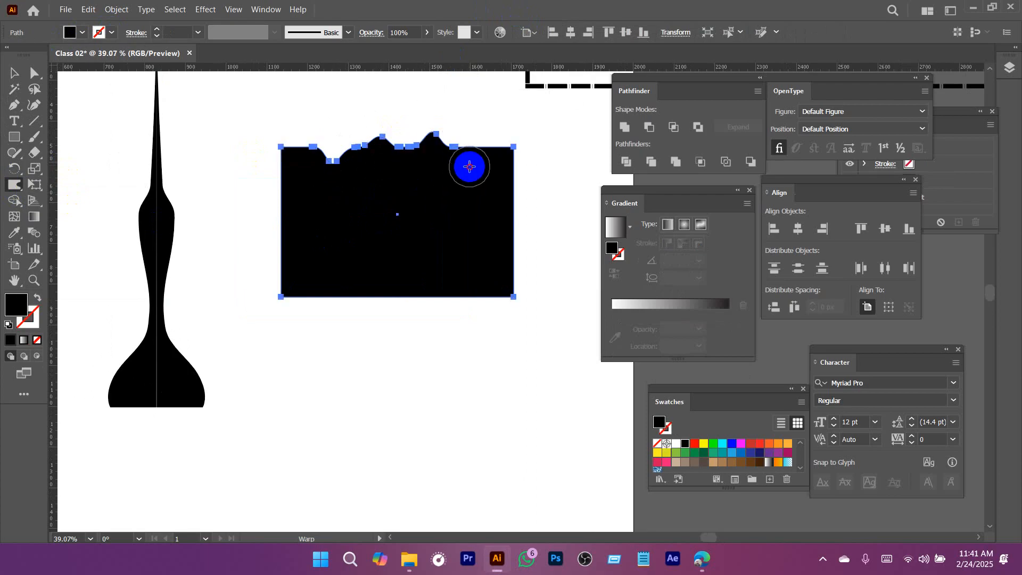
{"action": "left_click_drag", "start_coordinate": [469, 167], "coordinate": [476, 137]}
{"action": "left_click_drag", "start_coordinate": [292, 151], "coordinate": [291, 207]}
{"action": "key", "text": "v"}
{"action": "left_click", "coordinate": [447, 340]}
{"action": "left_click_drag", "start_coordinate": [447, 340], "coordinate": [427, 347]}
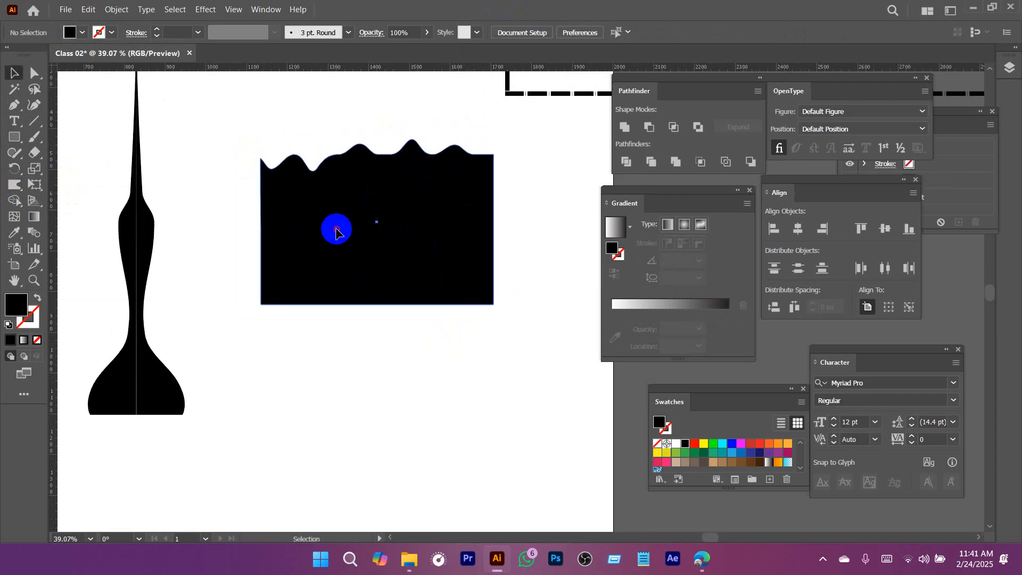
Draw a horizontal line across the warped black rectangle below its wavy edge and split the shape along it with Pathfinder Divide.
{"action": "left_click", "coordinate": [336, 232]}
{"action": "left_click", "coordinate": [34, 127]}
{"action": "left_click_drag", "start_coordinate": [244, 186], "coordinate": [580, 185]}
{"action": "left_click_drag", "start_coordinate": [480, 338], "coordinate": [364, 99]}
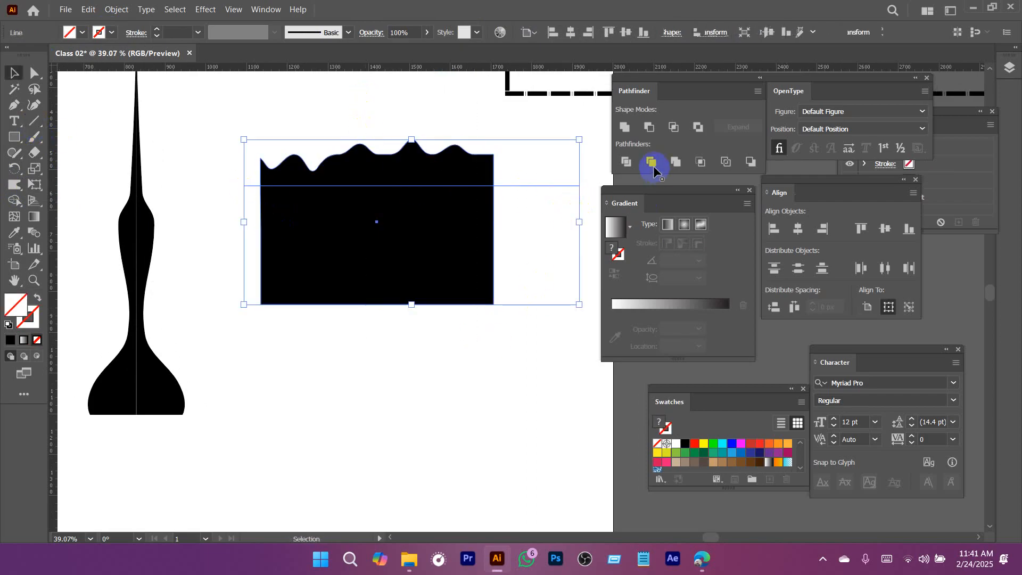
{"action": "left_click", "coordinate": [626, 161]}
Ungroup the divided shape and delete its lower rectangular piece, leaving only the wavy strip.
{"action": "right_click", "coordinate": [445, 184]}
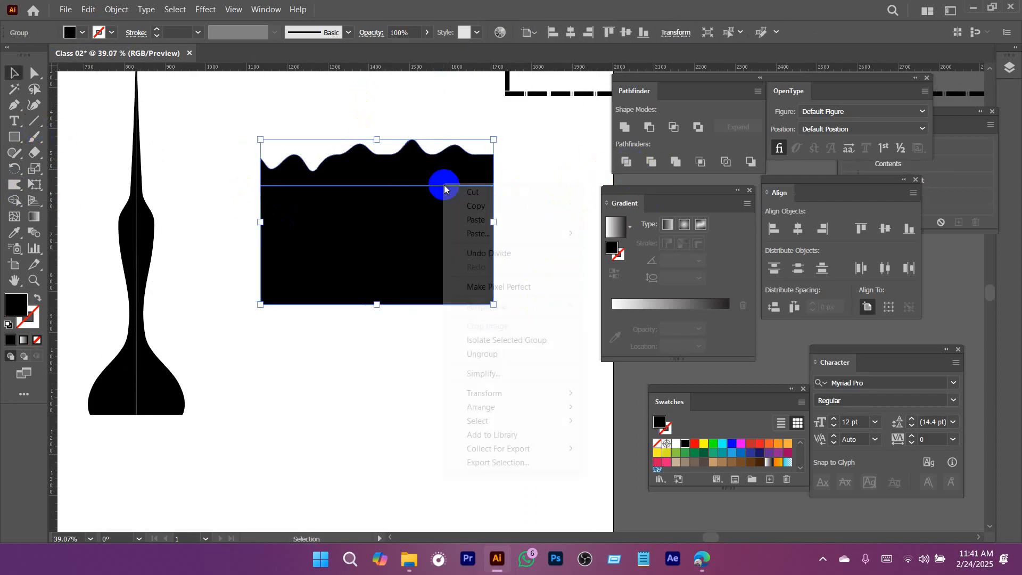
{"action": "left_click", "coordinate": [482, 354]}
{"action": "left_click", "coordinate": [433, 240]}
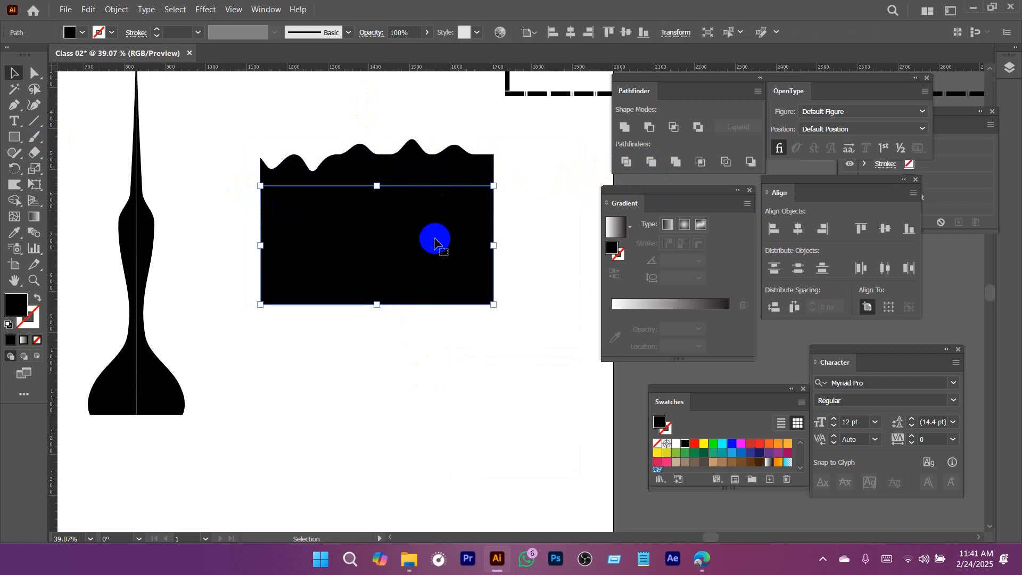
{"action": "key", "text": "Delete"}
{"action": "left_click", "coordinate": [407, 162]}
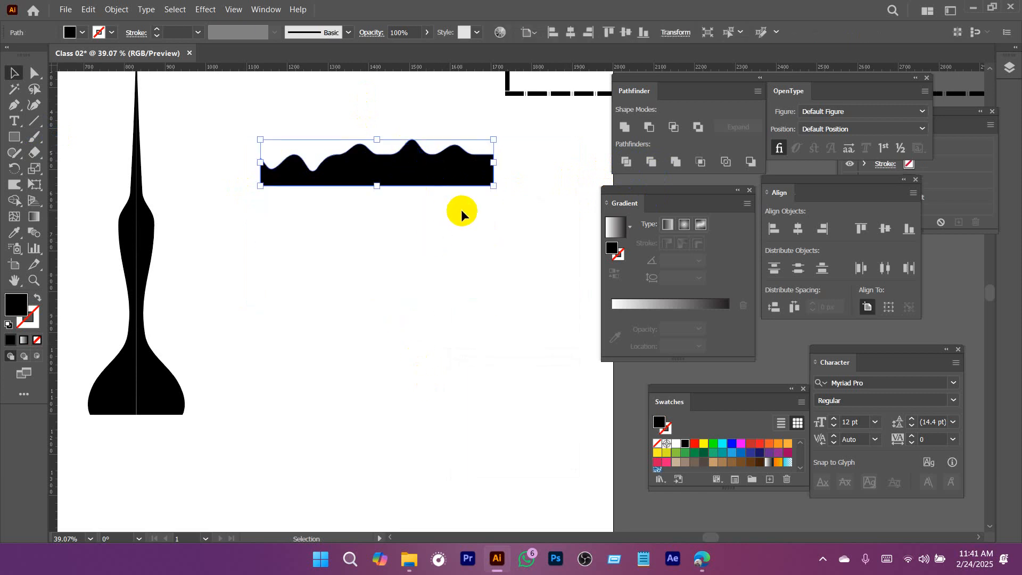
Move the wavy strip slightly upward on the artboard and deselect it.
{"action": "mouse_move", "coordinate": [461, 212]}
{"action": "left_mouse_down"}
{"action": "mouse_move", "coordinate": [383, 271]}
{"action": "mouse_move", "coordinate": [442, 222]}
{"action": "mouse_move", "coordinate": [547, 287]}
{"action": "left_mouse_up"}
{"action": "left_click_drag", "start_coordinate": [453, 226], "coordinate": [412, 216]}
{"action": "left_click_drag", "start_coordinate": [415, 232], "coordinate": [408, 239]}
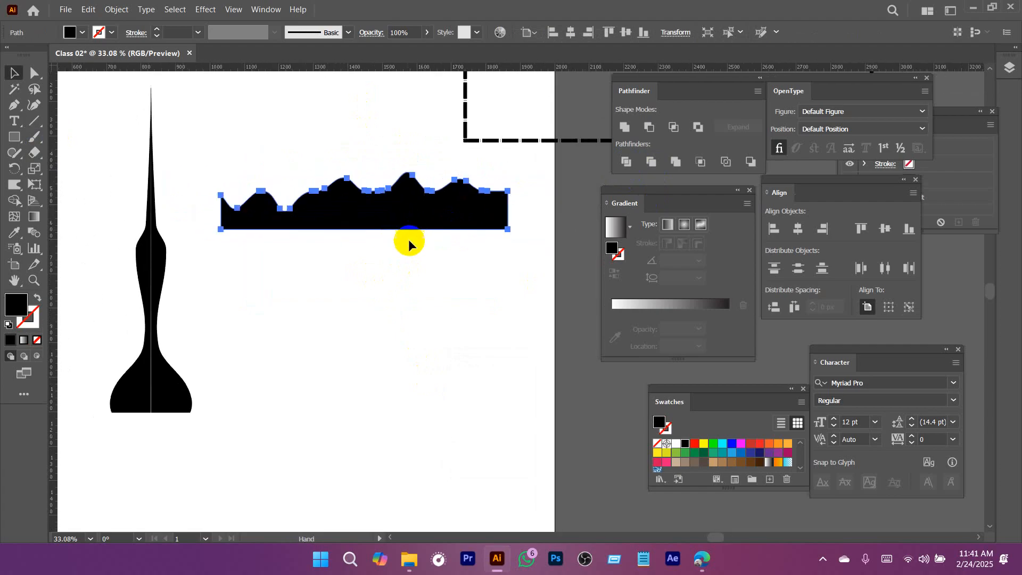
{"action": "left_click", "coordinate": [267, 248]}
{"action": "left_click_drag", "start_coordinate": [298, 218], "coordinate": [311, 189]}
{"action": "mouse_move", "coordinate": [14, 184]}
{"action": "left_mouse_down"}
{"action": "mouse_move", "coordinate": [32, 200]}
{"action": "mouse_move", "coordinate": [90, 205]}
{"action": "mouse_move", "coordinate": [57, 196]}
{"action": "left_mouse_up"}
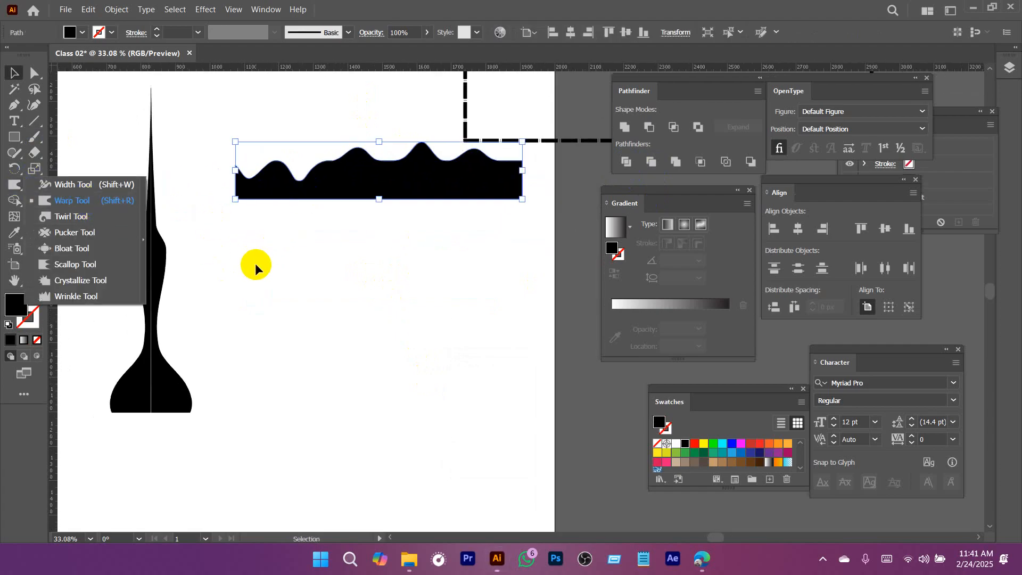
{"action": "left_click", "coordinate": [205, 284]}
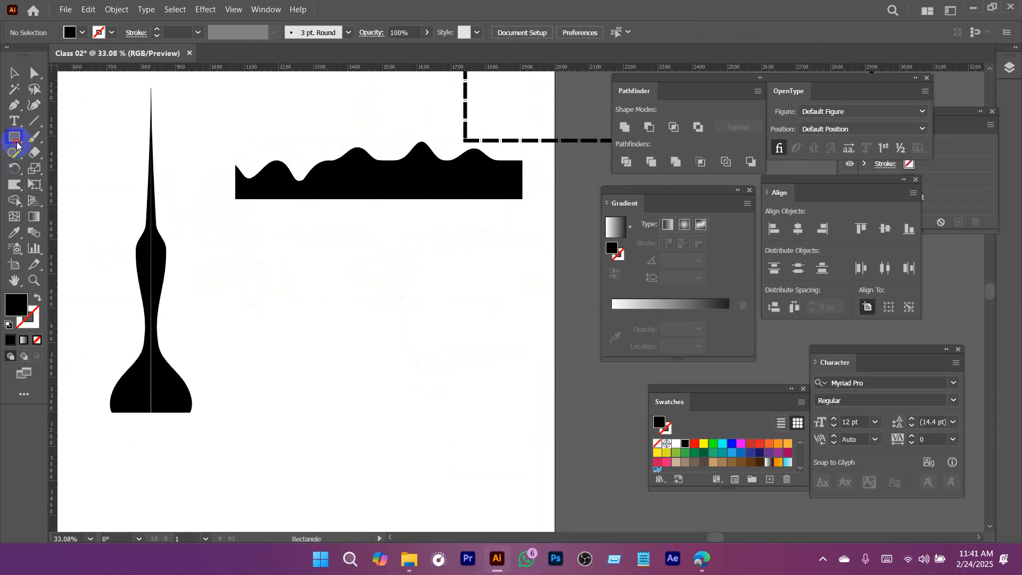
Draw a black square below the wavy strip and use the Twirl tool to curl its upper-left corner and upper edge.
{"action": "left_click_drag", "start_coordinate": [287, 269], "coordinate": [451, 400]}
{"action": "left_click", "coordinate": [13, 187]}
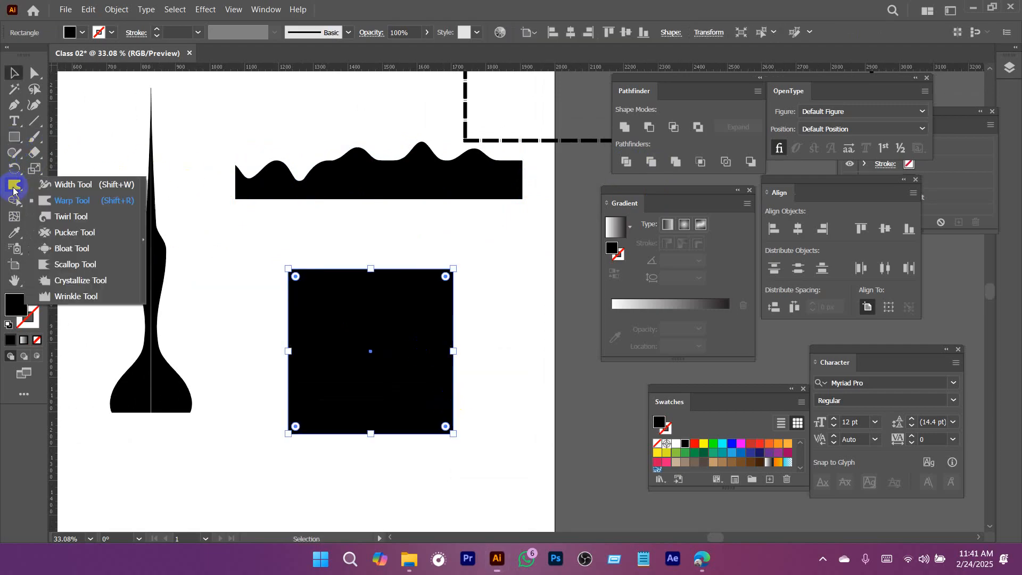
{"action": "left_click_drag", "start_coordinate": [14, 189], "coordinate": [77, 218]}
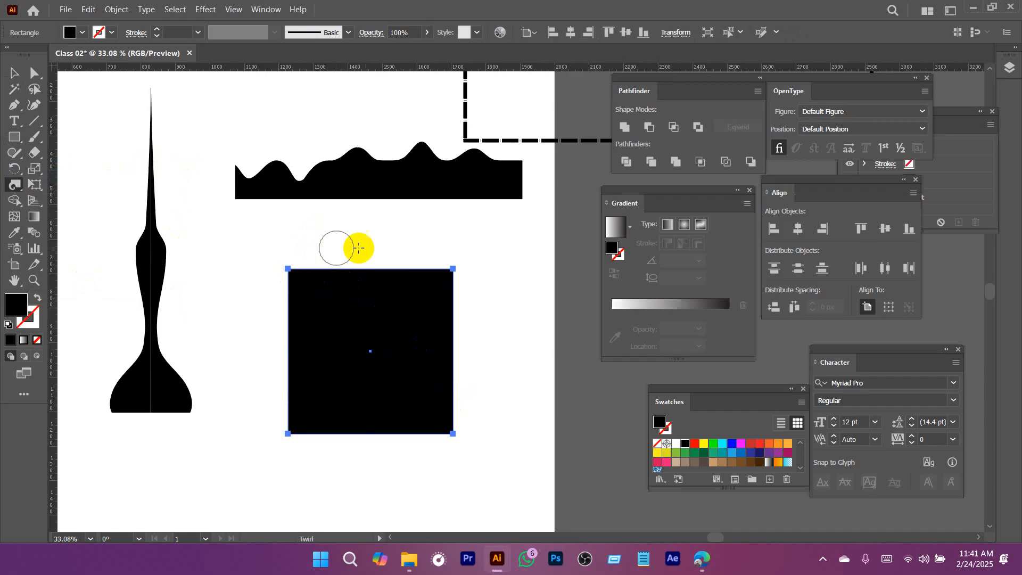
{"action": "left_click", "coordinate": [288, 270]}
{"action": "left_click", "coordinate": [382, 293]}
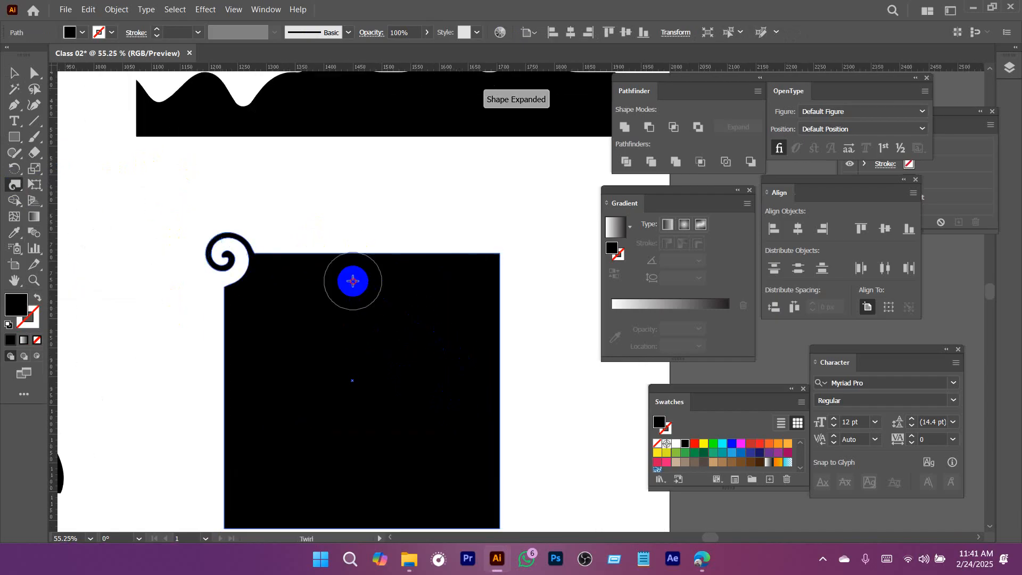
{"action": "left_click_drag", "start_coordinate": [353, 280], "coordinate": [342, 256]}
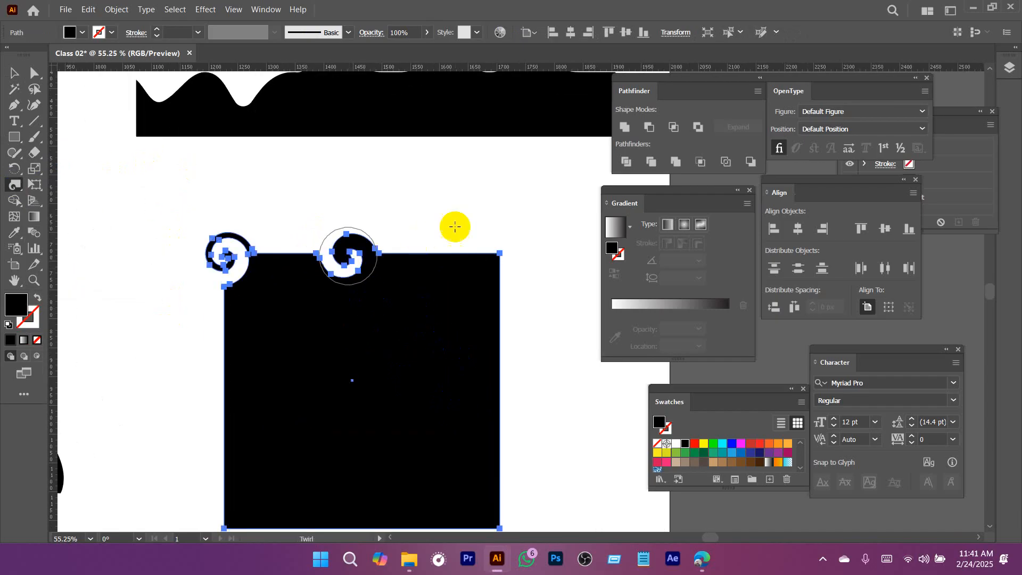
Move the twirled square over the artboard's right edge and draw a horizontal line with a 10 pt black stroke below the upright shape.
{"action": "left_click_drag", "start_coordinate": [422, 329], "coordinate": [319, 317]}
{"action": "left_click_drag", "start_coordinate": [447, 300], "coordinate": [348, 319]}
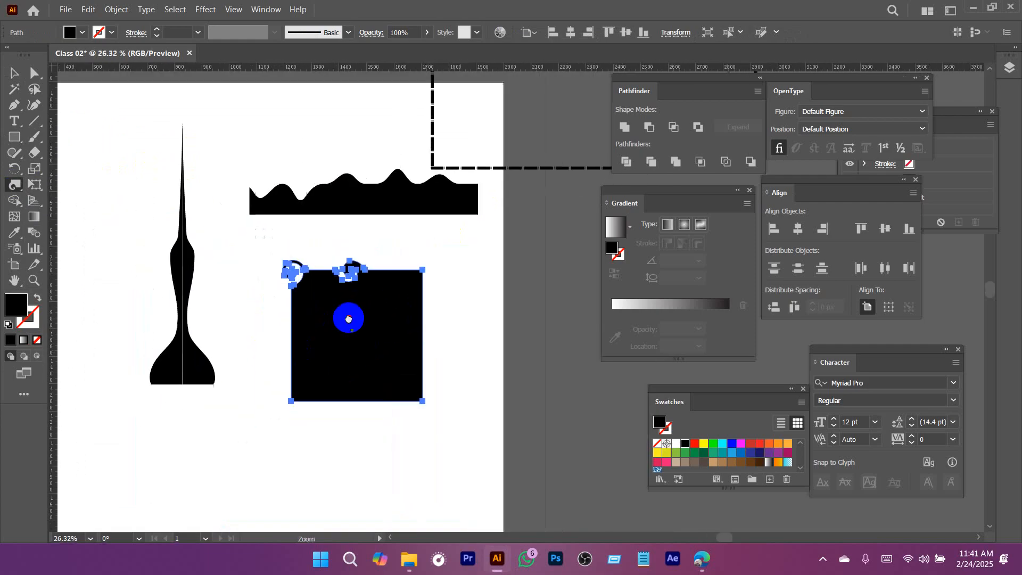
{"action": "left_click", "coordinate": [34, 121]}
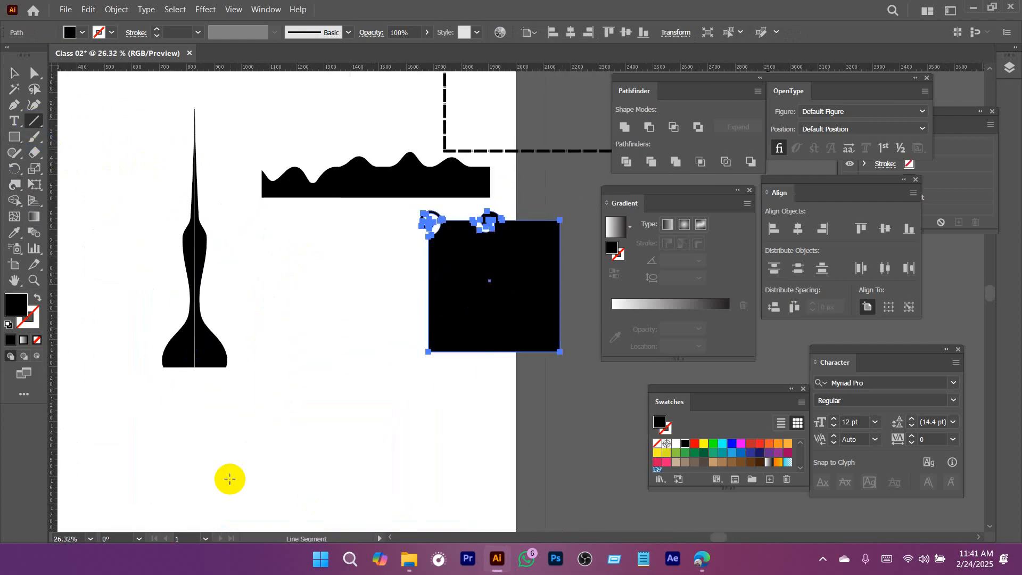
{"action": "left_click_drag", "start_coordinate": [162, 431], "coordinate": [440, 431]}
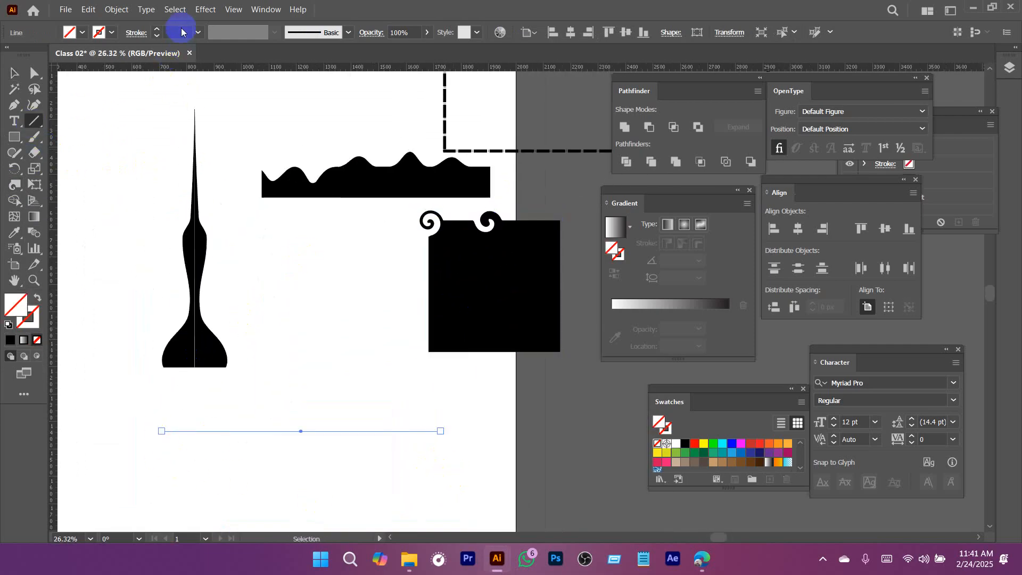
{"action": "key", "text": "Return"}
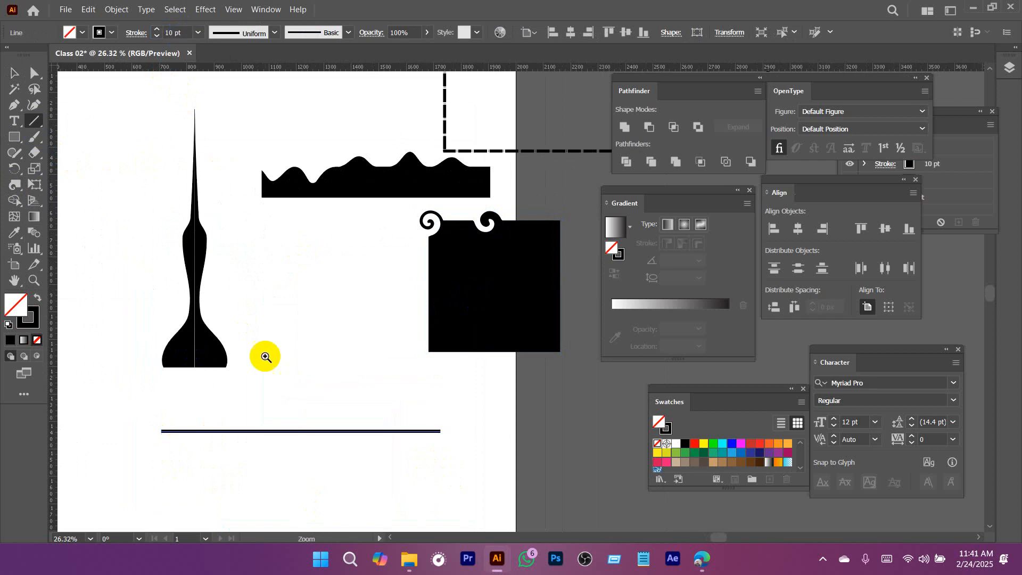
Use the Twirl tool to curl the left end of the horizontal line into a small spiral.
{"action": "left_click", "coordinate": [264, 357], "text": "ctrl"}
{"action": "left_click", "coordinate": [259, 356], "text": "ctrl"}
{"action": "mouse_move", "coordinate": [342, 331]}
{"action": "left_mouse_down"}
{"action": "mouse_move", "coordinate": [121, 358]}
{"action": "mouse_move", "coordinate": [192, 358]}
{"action": "left_mouse_up"}
{"action": "left_click_drag", "start_coordinate": [276, 342], "coordinate": [200, 343]}
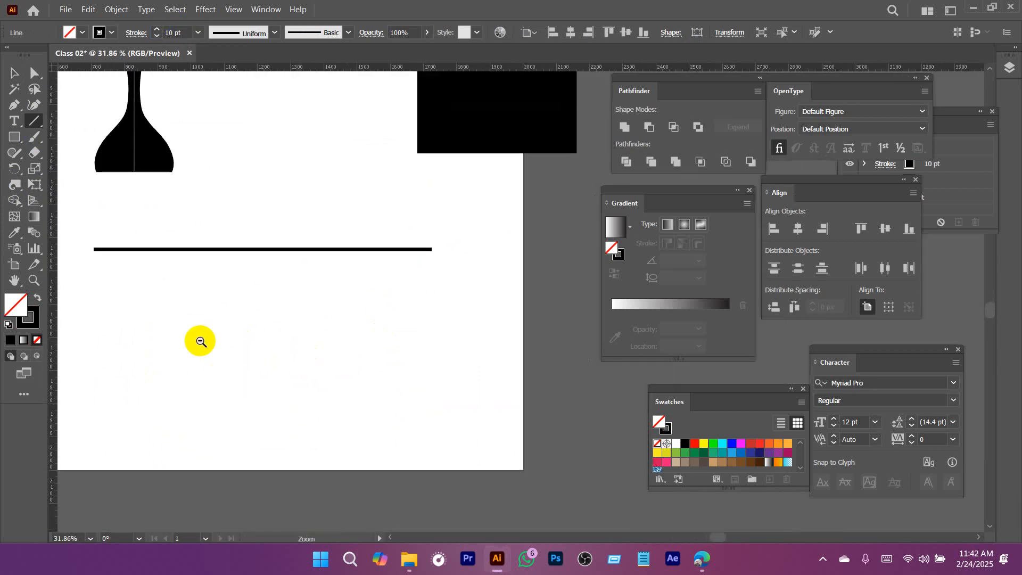
{"action": "left_click_drag", "start_coordinate": [155, 217], "coordinate": [186, 224]}
{"action": "left_click", "coordinate": [14, 188]}
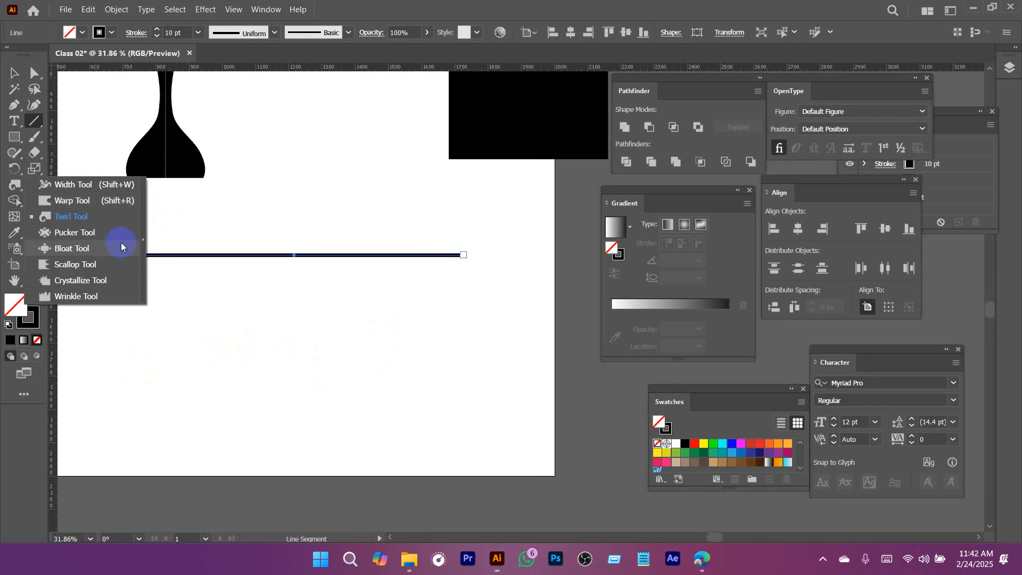
{"action": "left_click", "coordinate": [68, 218]}
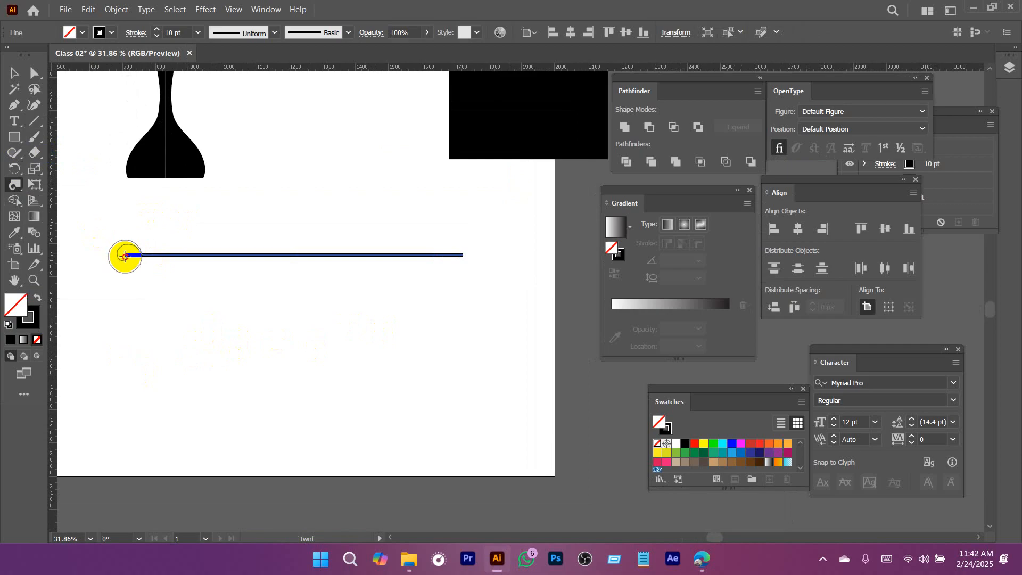
{"action": "left_click", "coordinate": [125, 257]}
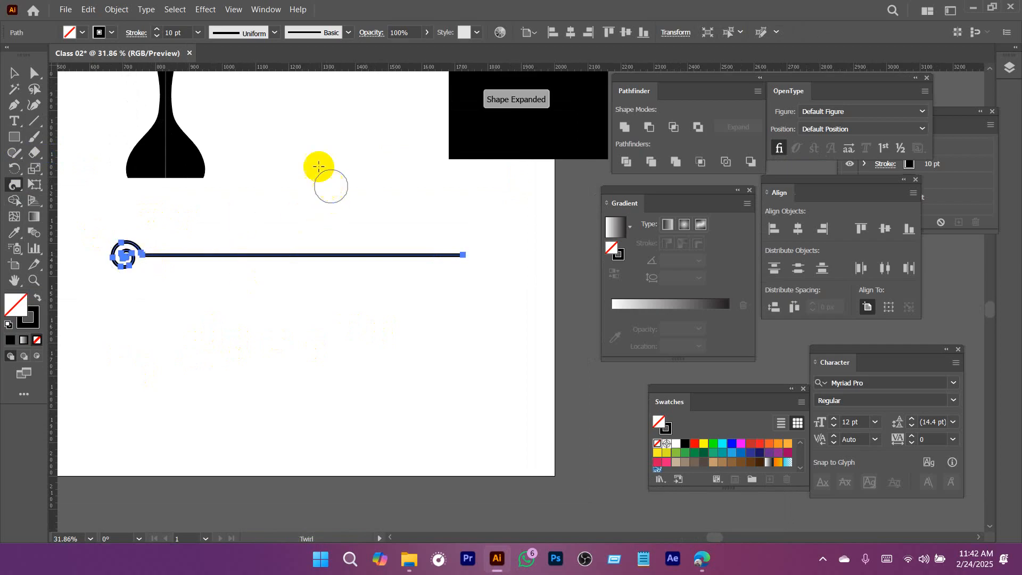
Enlarge the Twirl brush and twirl the line's right end, its middle, and the segment between them.
{"action": "mouse_move", "coordinate": [317, 165]}
{"action": "left_mouse_down"}
{"action": "mouse_move", "coordinate": [376, 256]}
{"action": "mouse_move", "coordinate": [467, 351]}
{"action": "mouse_move", "coordinate": [368, 229]}
{"action": "mouse_move", "coordinate": [326, 206]}
{"action": "mouse_move", "coordinate": [374, 174]}
{"action": "mouse_move", "coordinate": [367, 224]}
{"action": "mouse_move", "coordinate": [392, 310]}
{"action": "mouse_move", "coordinate": [388, 230]}
{"action": "mouse_move", "coordinate": [342, 212]}
{"action": "left_mouse_up"}
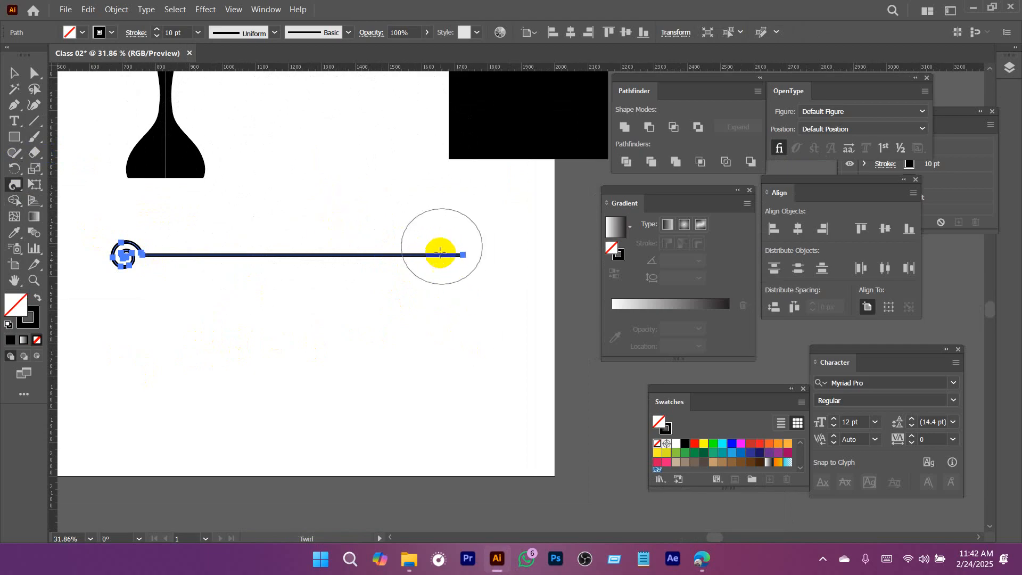
{"action": "left_click_drag", "start_coordinate": [434, 253], "coordinate": [434, 259]}
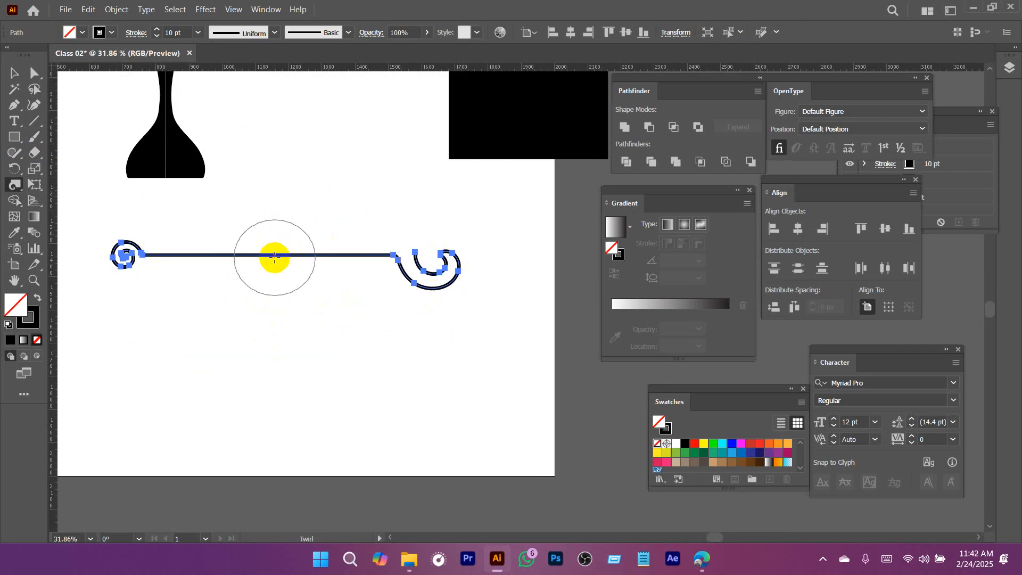
{"action": "left_click_drag", "start_coordinate": [274, 257], "coordinate": [275, 256]}
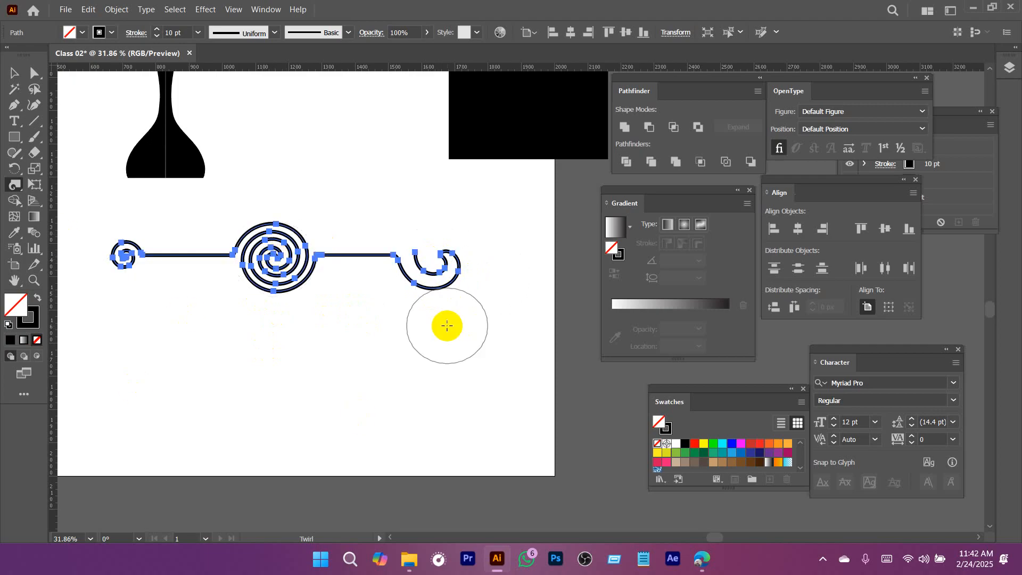
{"action": "left_click", "coordinate": [358, 256]}
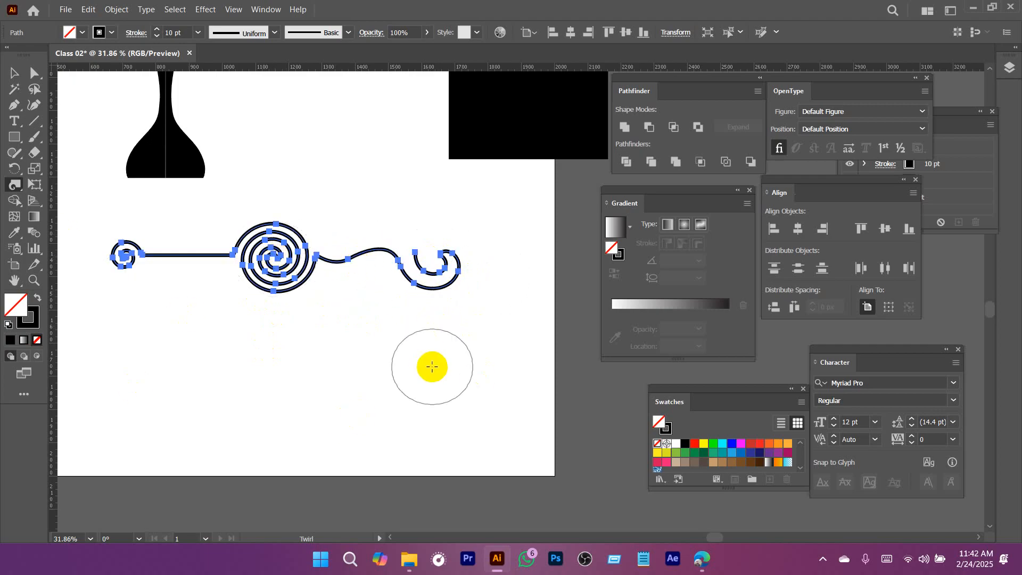
{"action": "left_click_drag", "start_coordinate": [416, 384], "coordinate": [434, 328]}
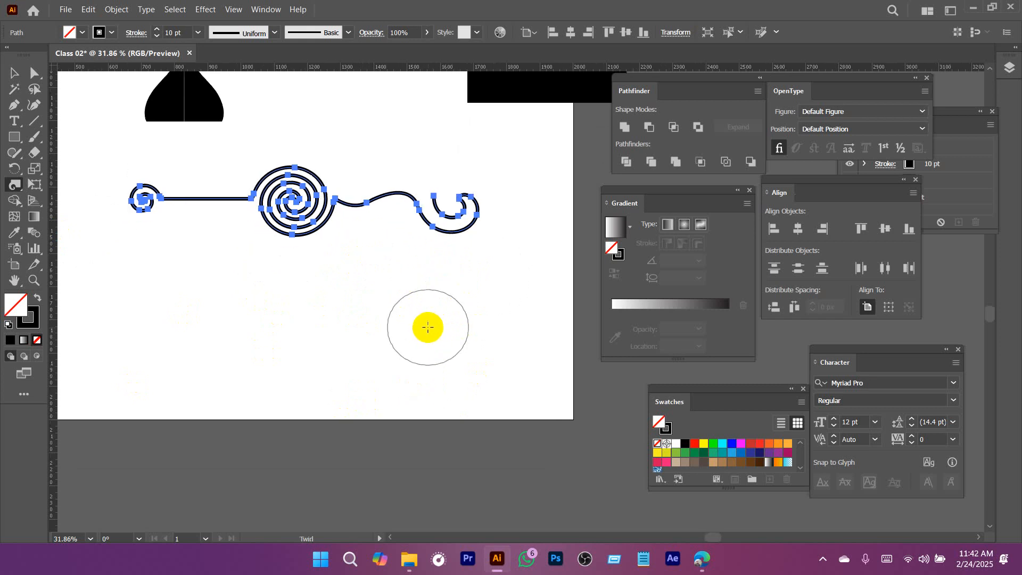
Draw a short horizontal line between the upright shape and the twirled square, and pull its middle down to a point with the Pucker tool.
{"action": "left_click", "coordinate": [14, 184]}
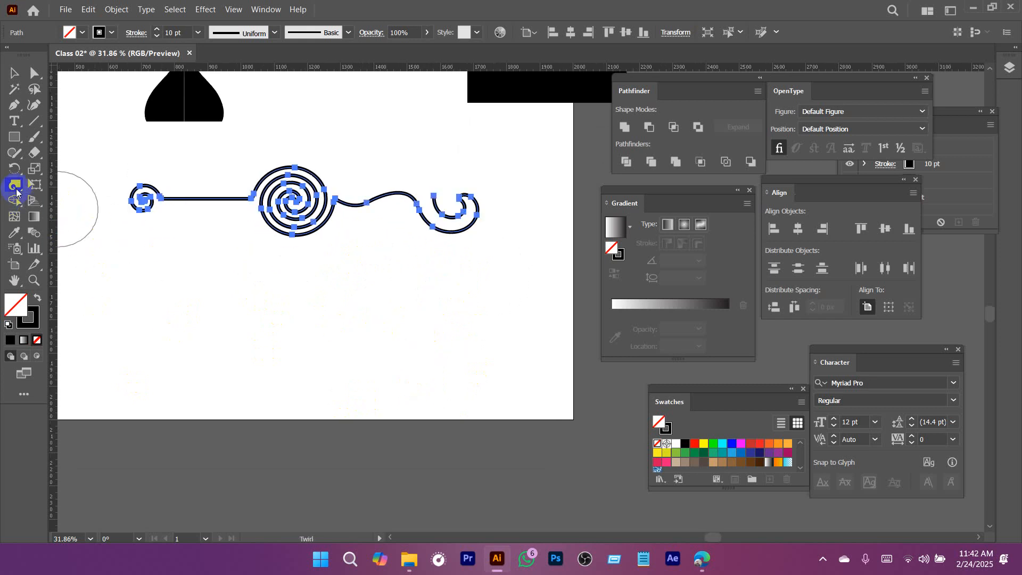
{"action": "left_click", "coordinate": [74, 232]}
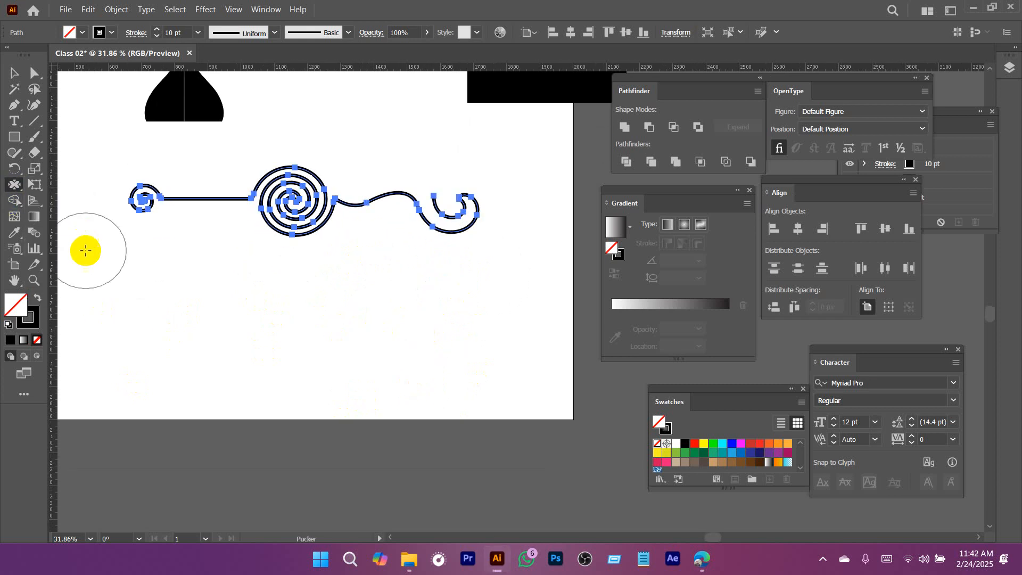
{"action": "left_click_drag", "start_coordinate": [475, 275], "coordinate": [278, 440]}
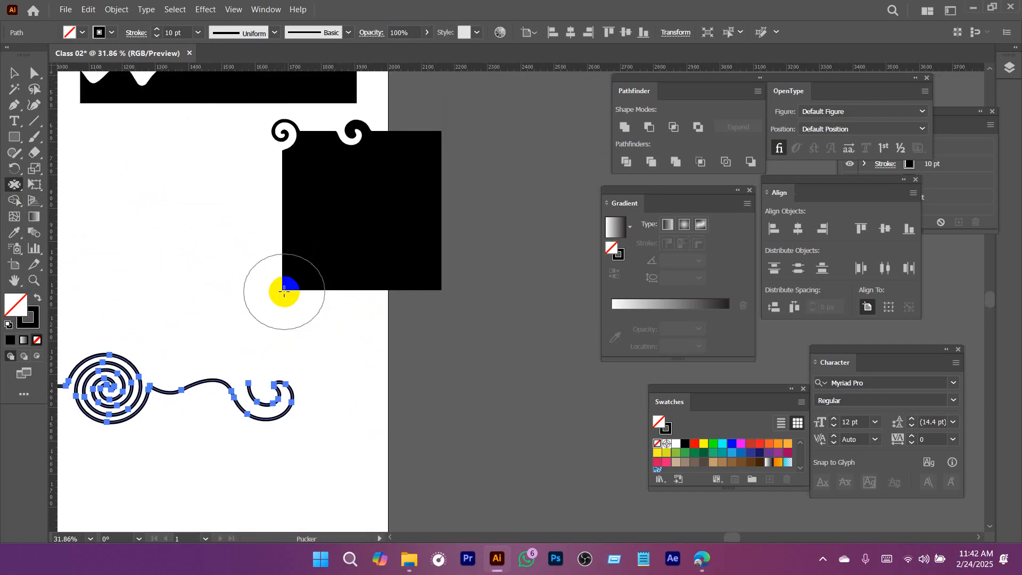
{"action": "mouse_move", "coordinate": [91, 232]}
{"action": "left_mouse_down"}
{"action": "mouse_move", "coordinate": [264, 254]}
{"action": "mouse_move", "coordinate": [371, 228]}
{"action": "left_mouse_up"}
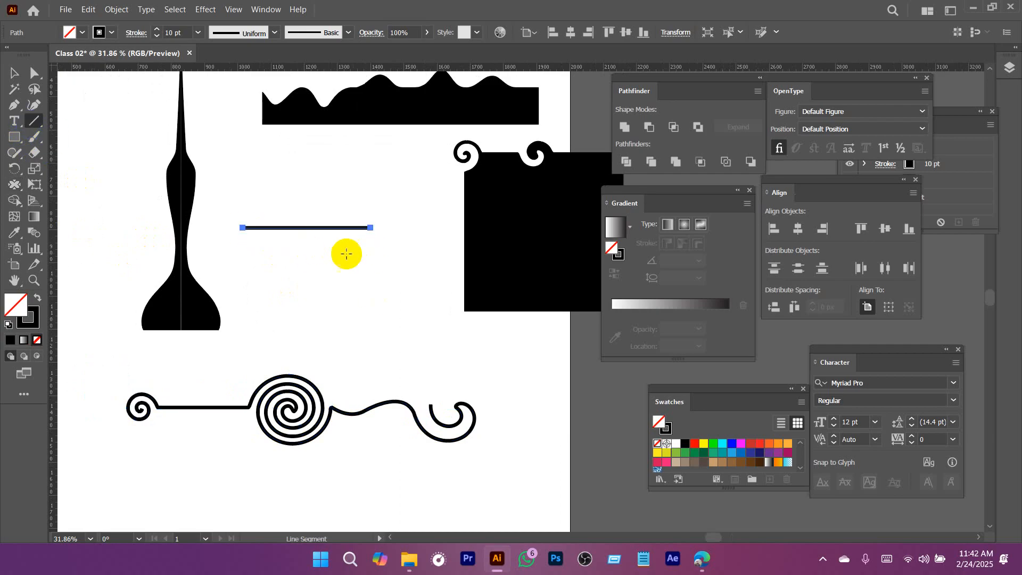
{"action": "left_click", "coordinate": [304, 228]}
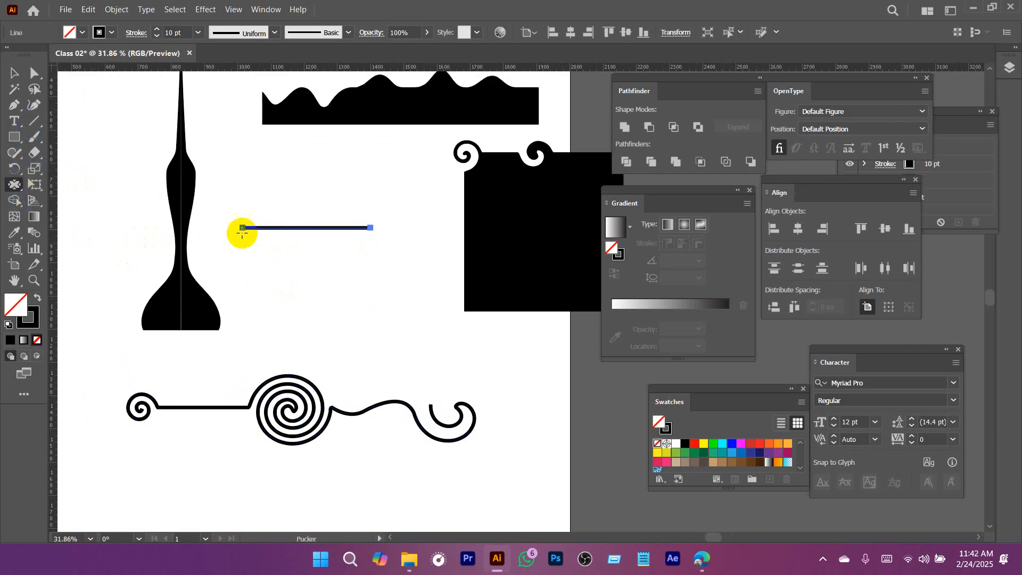
{"action": "left_click", "coordinate": [311, 233]}
{"action": "left_click_drag", "start_coordinate": [311, 233], "coordinate": [306, 259]}
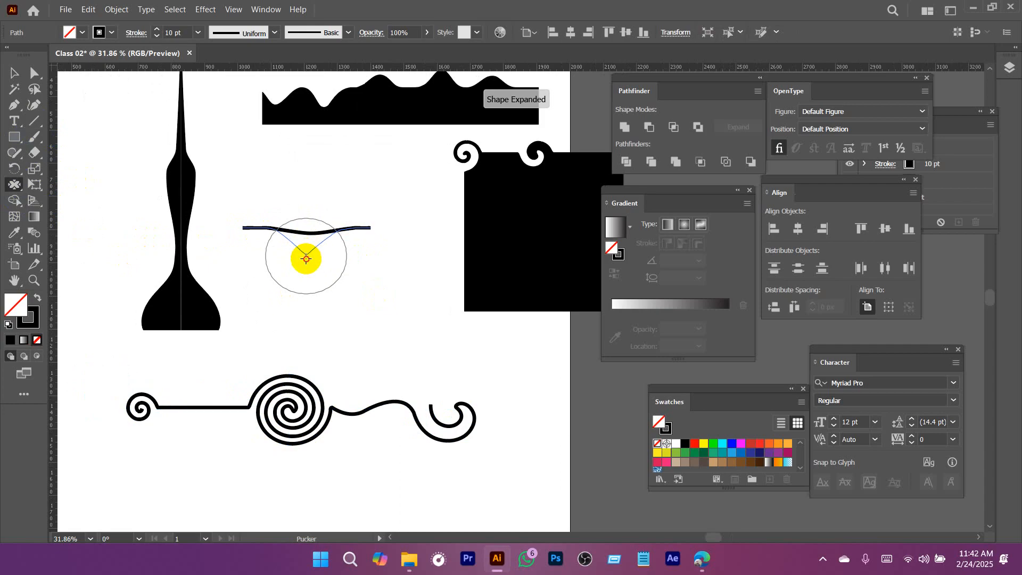
Use the Bloat tool to swell the left part of the puckered line into a rounded arch.
{"action": "left_click_drag", "start_coordinate": [19, 186], "coordinate": [93, 253]}
{"action": "key", "text": "ctrl+space"}
{"action": "left_click_drag", "start_coordinate": [383, 326], "coordinate": [360, 326]}
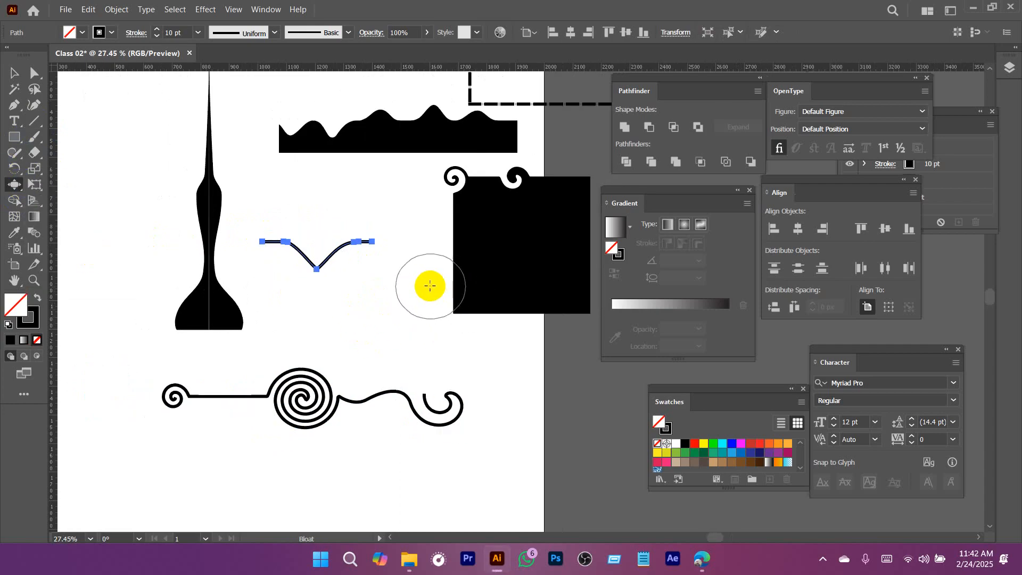
{"action": "left_click_drag", "start_coordinate": [331, 261], "coordinate": [330, 259]}
{"action": "key", "text": "ctrl+z"}
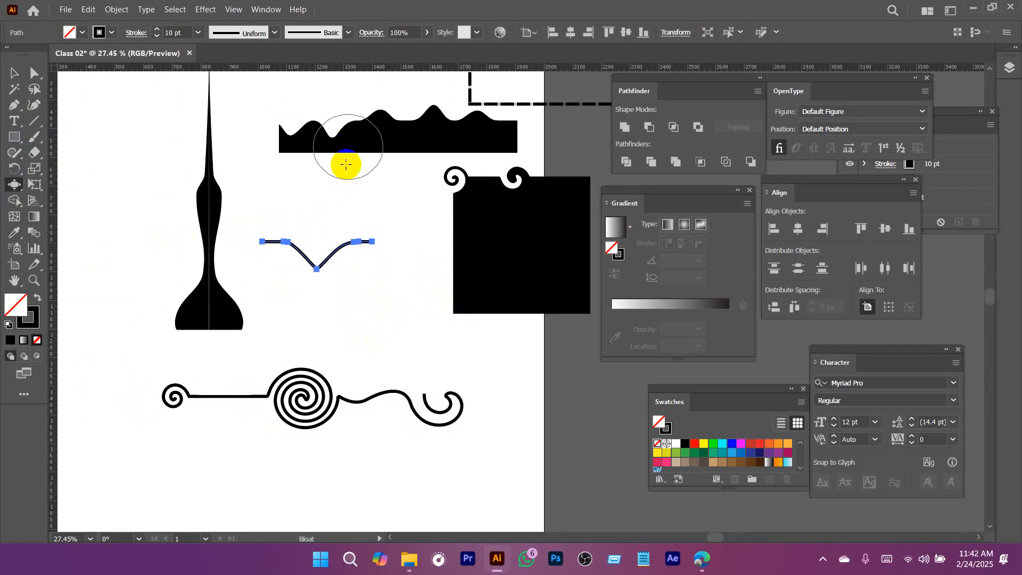
{"action": "left_click_drag", "start_coordinate": [274, 242], "coordinate": [274, 242]}
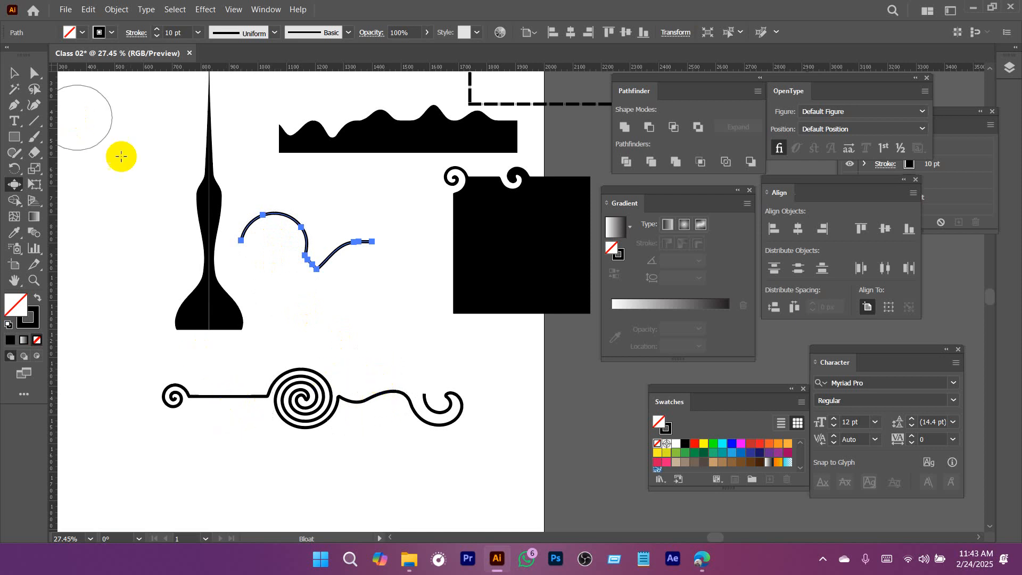
{"action": "left_click", "coordinate": [11, 185]}
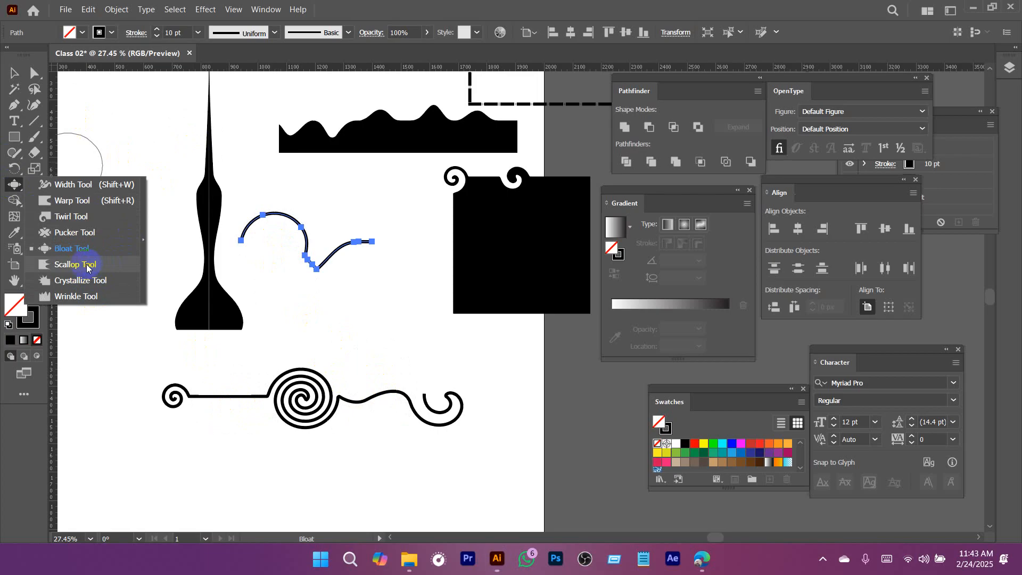
{"action": "left_click", "coordinate": [74, 268]}
{"action": "left_click_drag", "start_coordinate": [366, 228], "coordinate": [162, 280]}
{"action": "key", "text": "v"}
{"action": "left_click_drag", "start_coordinate": [239, 338], "coordinate": [423, 125]}
{"action": "left_click_drag", "start_coordinate": [425, 331], "coordinate": [331, 357]}
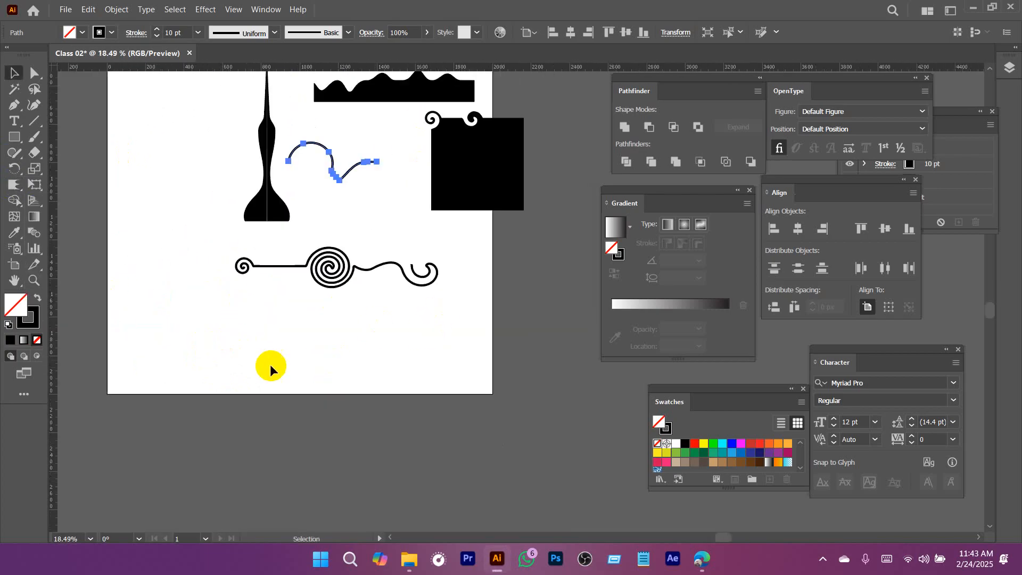
Move the practice shapes upward and draw a wide rectangle across the artboard's bottom edge.
{"action": "left_click_drag", "start_coordinate": [187, 371], "coordinate": [471, 140]}
{"action": "left_click_drag", "start_coordinate": [455, 198], "coordinate": [474, 107]}
{"action": "right_click", "coordinate": [15, 137]}
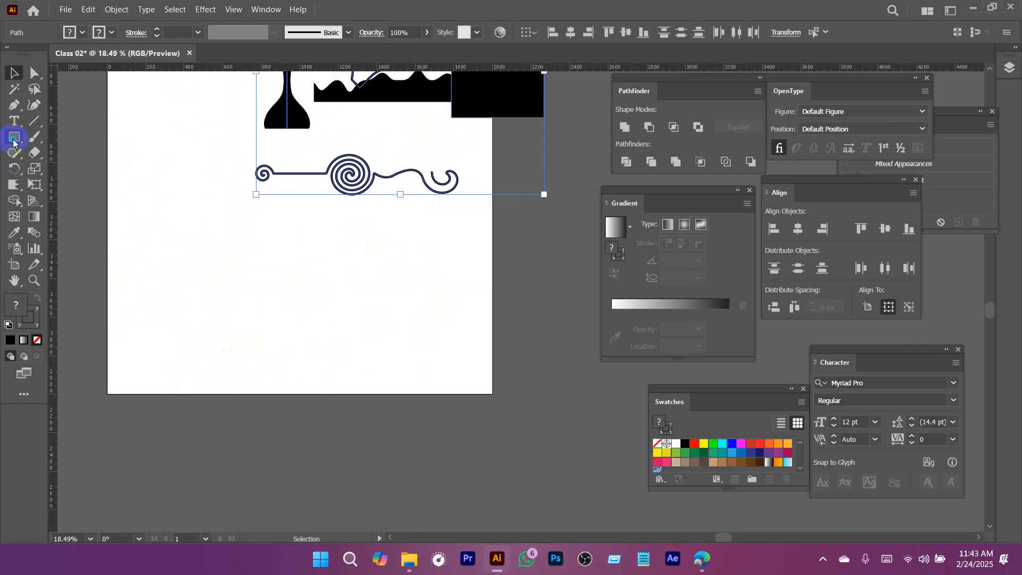
{"action": "left_click", "coordinate": [52, 141]}
{"action": "left_click_drag", "start_coordinate": [103, 339], "coordinate": [490, 411]}
Remove the wide rectangle's stroke and fill it with black.
{"action": "left_click", "coordinate": [111, 33]}
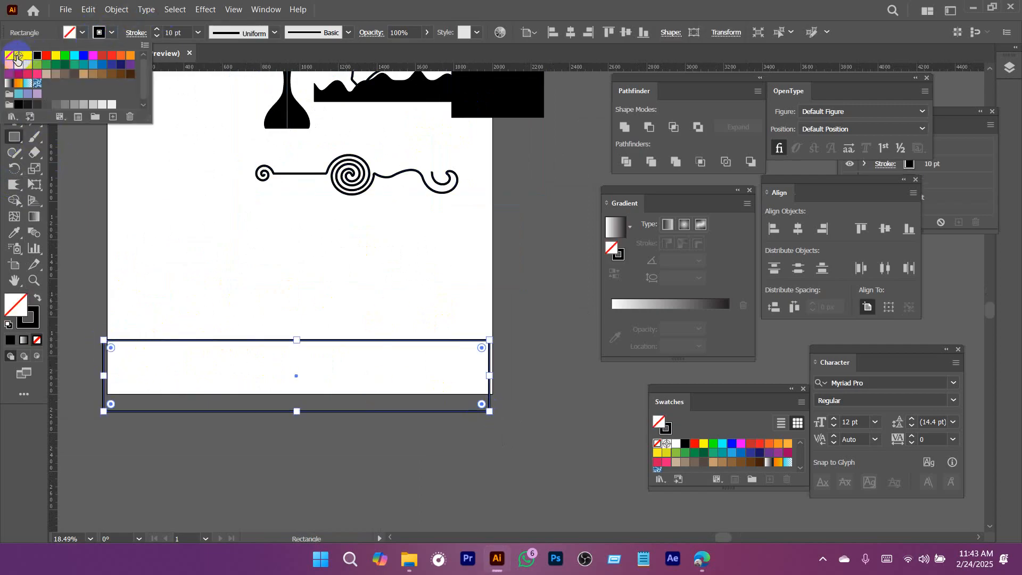
{"action": "left_click", "coordinate": [8, 55]}
{"action": "left_click", "coordinate": [81, 34]}
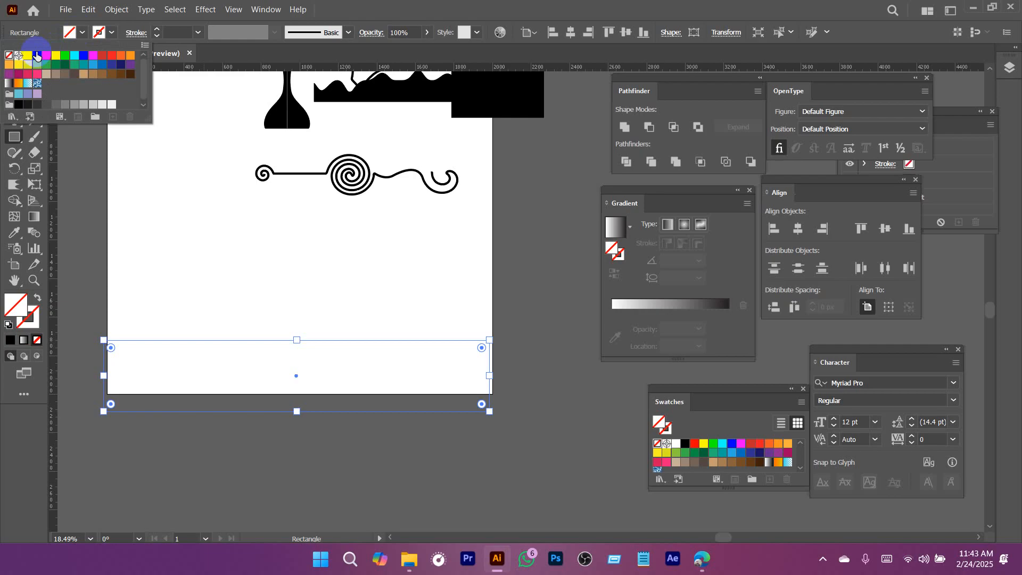
{"action": "left_click", "coordinate": [37, 57]}
Use the Scallop tool to roughen the black rectangle's upper edge from its left end past the middle.
{"action": "key", "text": "ctrl+space"}
{"action": "left_click", "coordinate": [238, 333], "text": "ctrl"}
{"action": "left_click_drag", "start_coordinate": [309, 308], "coordinate": [81, 244]}
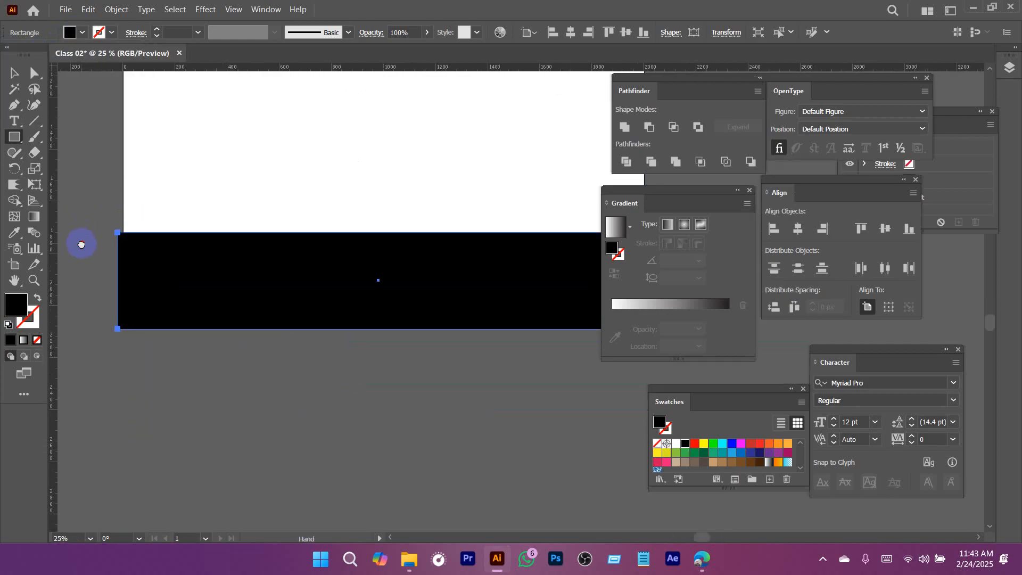
{"action": "left_click", "coordinate": [14, 185]}
{"action": "mouse_move", "coordinate": [155, 241]}
{"action": "left_mouse_down"}
{"action": "mouse_move", "coordinate": [233, 237]}
{"action": "mouse_move", "coordinate": [237, 251]}
{"action": "mouse_move", "coordinate": [313, 238]}
{"action": "mouse_move", "coordinate": [375, 249]}
{"action": "mouse_move", "coordinate": [465, 239]}
{"action": "left_mouse_up"}
{"action": "key", "text": "v"}
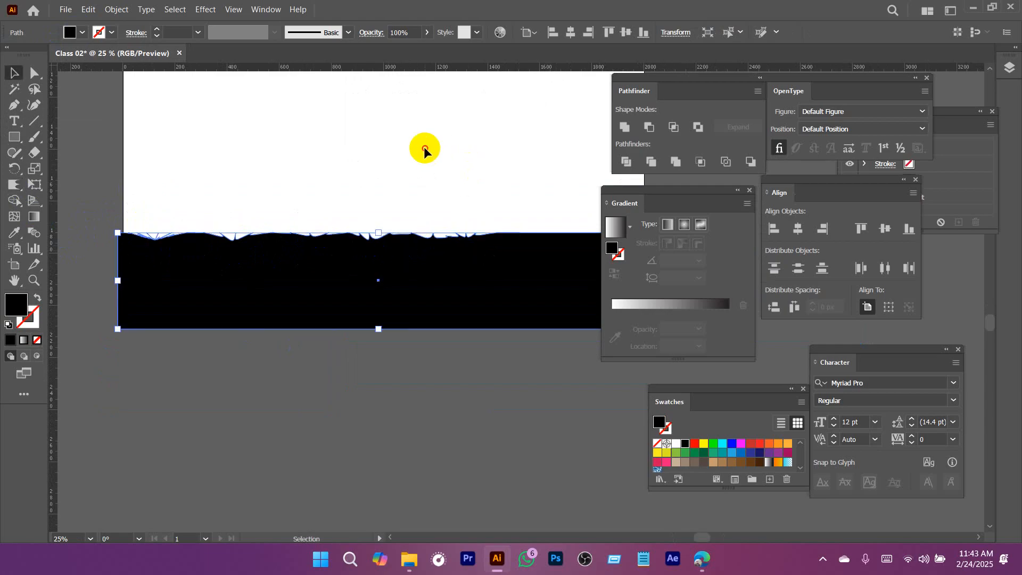
{"action": "left_click", "coordinate": [425, 147]}
Apply the Crystallize tool to the right end of the black rectangle's upper edge to form spikes.
{"action": "key", "text": "ctrl+space"}
{"action": "left_click_drag", "start_coordinate": [315, 250], "coordinate": [250, 277]}
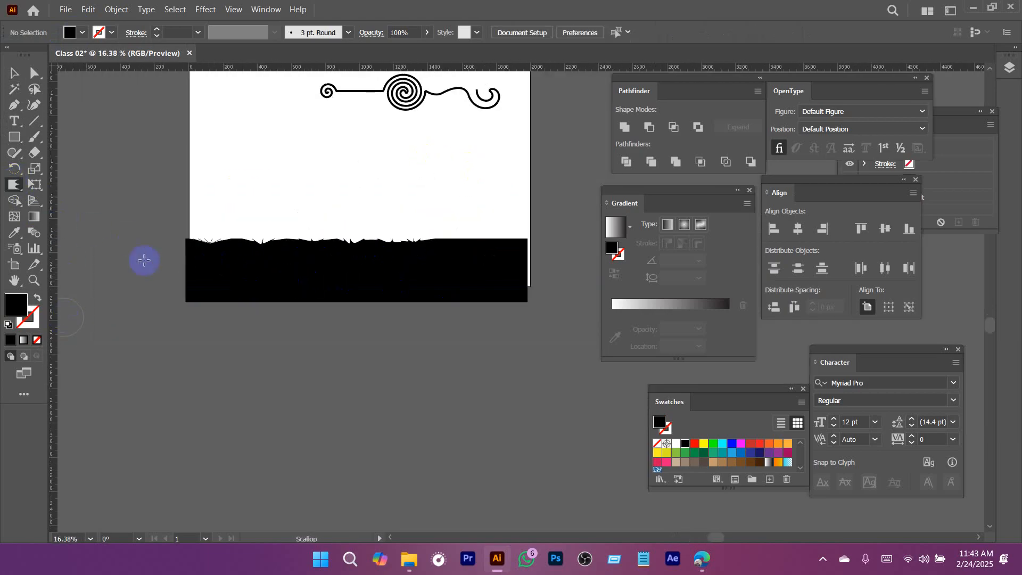
{"action": "key", "text": "v"}
{"action": "left_click", "coordinate": [255, 244]}
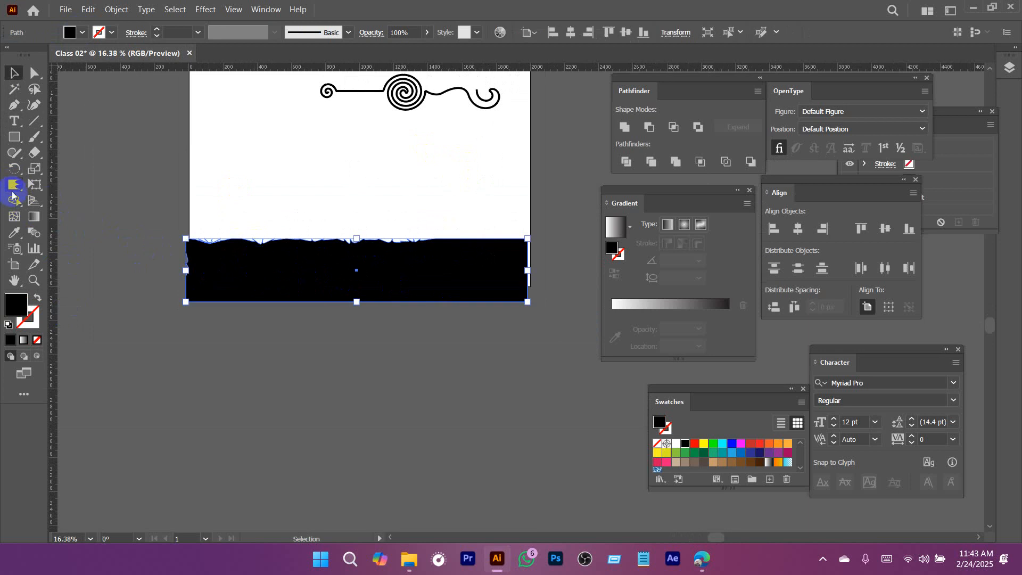
{"action": "left_click", "coordinate": [14, 184]}
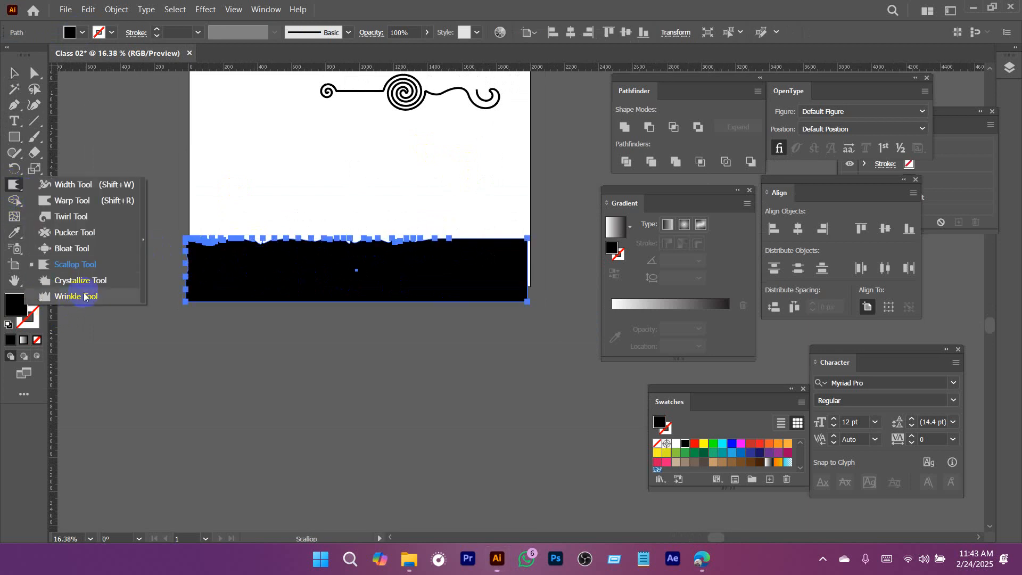
{"action": "left_click", "coordinate": [80, 281]}
{"action": "mouse_move", "coordinate": [469, 251]}
{"action": "left_mouse_down"}
{"action": "mouse_move", "coordinate": [494, 237]}
{"action": "mouse_move", "coordinate": [520, 239]}
{"action": "left_mouse_up"}
Crystallize two spots on the left half of the rectangle's upper edge into spiky mounds and deselect the shape.
{"action": "mouse_move", "coordinate": [388, 274]}
{"action": "left_mouse_down"}
{"action": "mouse_move", "coordinate": [297, 247]}
{"action": "mouse_move", "coordinate": [308, 244]}
{"action": "left_mouse_up"}
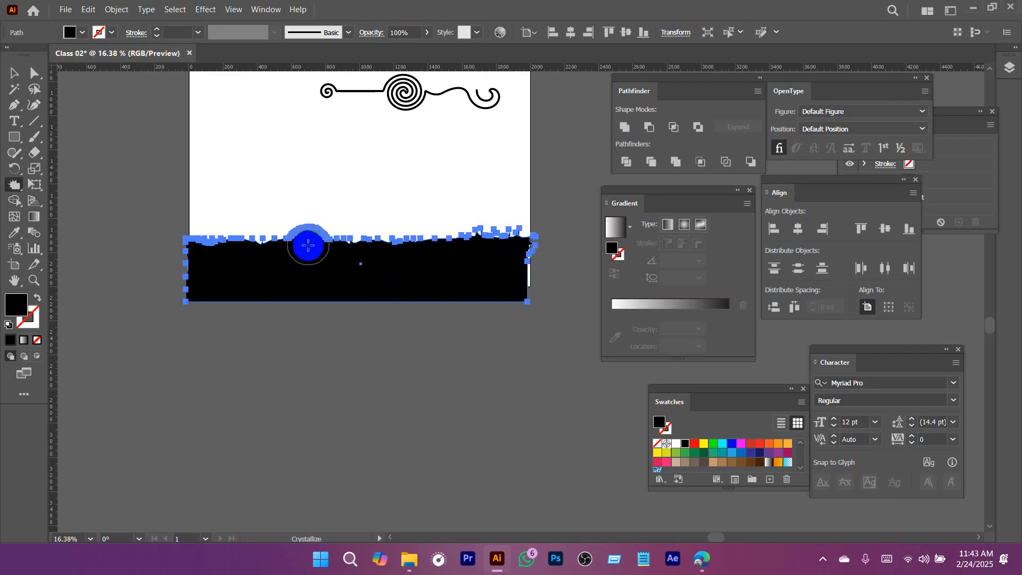
{"action": "left_click_drag", "start_coordinate": [228, 237], "coordinate": [346, 266]}
{"action": "key", "text": "ctrl+space"}
{"action": "key", "text": "a"}
{"action": "left_click", "coordinate": [289, 166]}
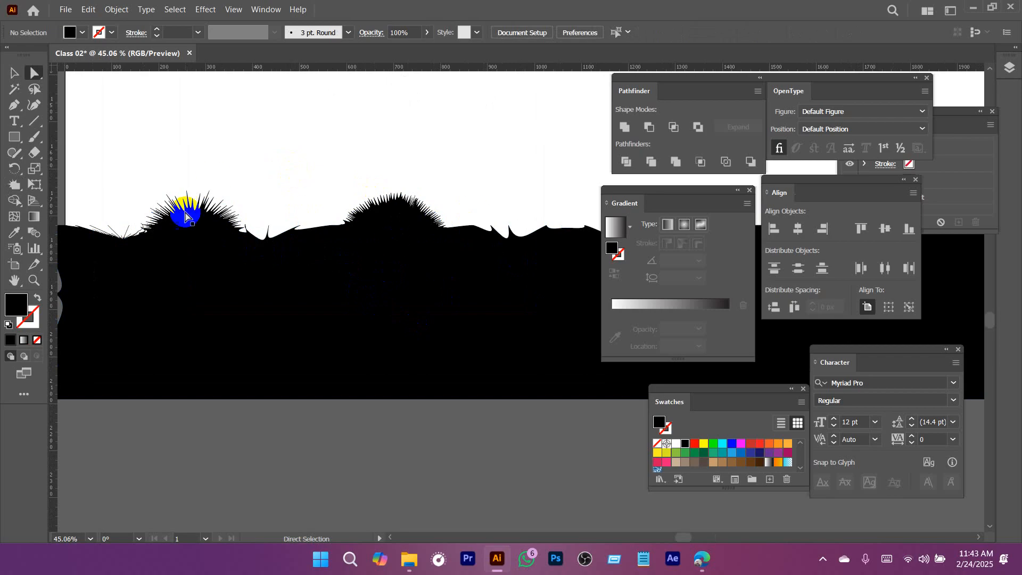
Draw a tall black ellipse in the empty area above the spiky ground shape.
{"action": "left_click_drag", "start_coordinate": [230, 267], "coordinate": [426, 271]}
{"action": "left_click", "coordinate": [333, 285]}
{"action": "left_click_drag", "start_coordinate": [448, 183], "coordinate": [302, 312]}
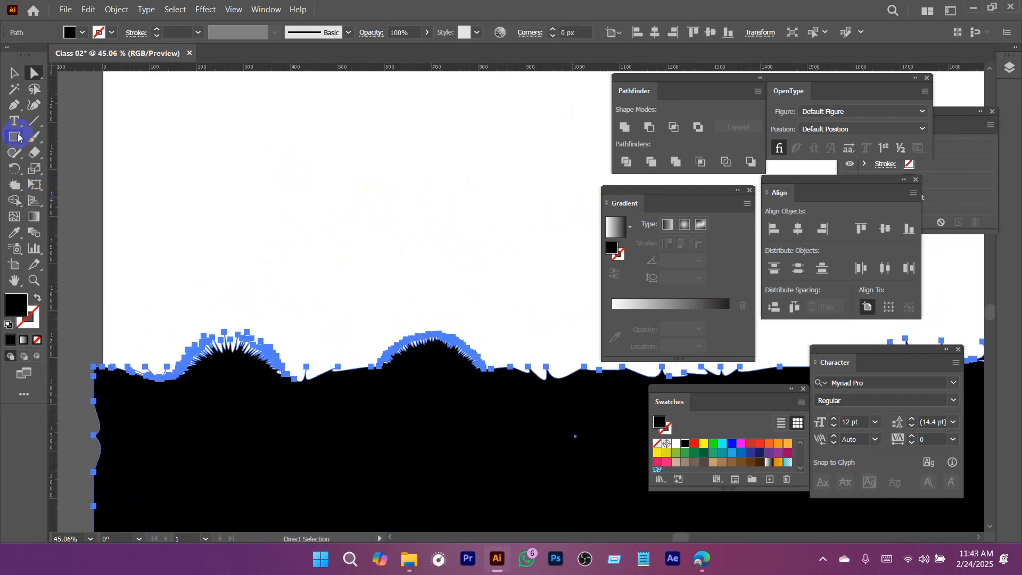
{"action": "mouse_move", "coordinate": [18, 137]}
{"action": "left_mouse_down"}
{"action": "mouse_move", "coordinate": [54, 155]}
{"action": "mouse_move", "coordinate": [53, 175]}
{"action": "left_mouse_up"}
{"action": "left_click_drag", "start_coordinate": [391, 132], "coordinate": [468, 283]}
{"action": "key", "text": "v"}
{"action": "left_click_drag", "start_coordinate": [438, 232], "coordinate": [405, 273]}
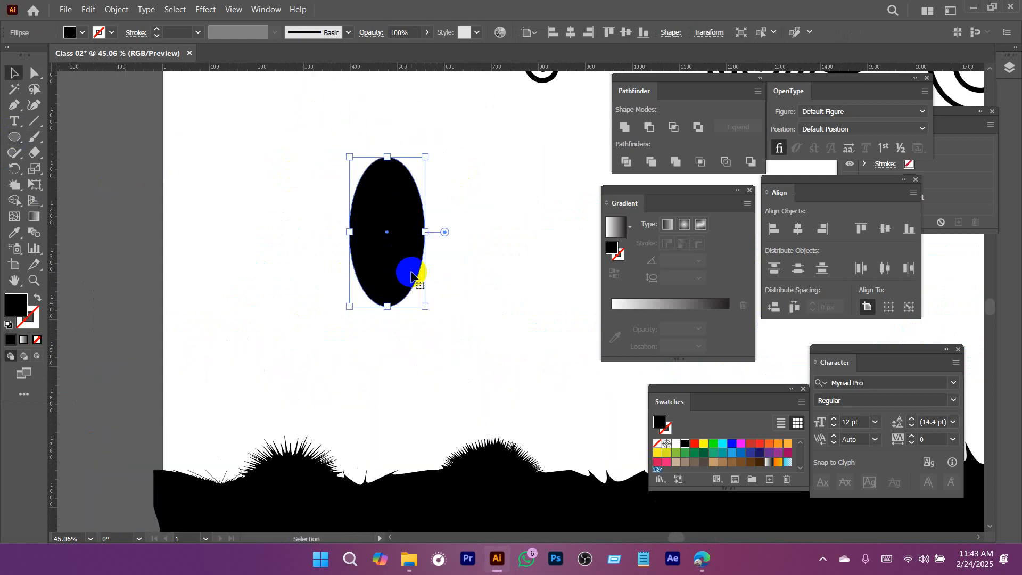
Use the Crystallize tool to add spikes along the ellipse's top and sides, and deselect it.
{"action": "key", "text": "a"}
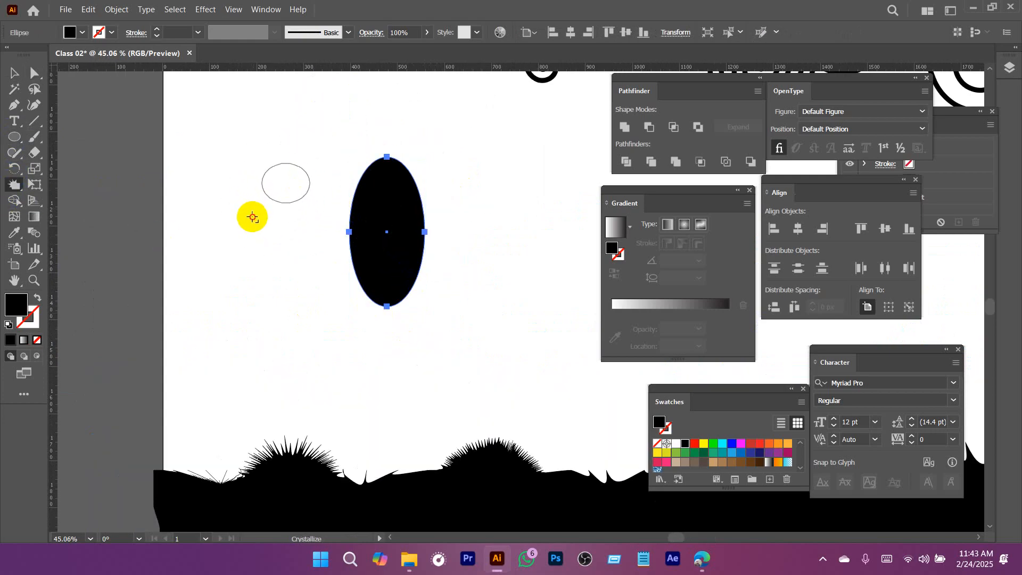
{"action": "mouse_move", "coordinate": [360, 185]}
{"action": "left_mouse_down"}
{"action": "mouse_move", "coordinate": [385, 155]}
{"action": "mouse_move", "coordinate": [416, 222]}
{"action": "mouse_move", "coordinate": [426, 275]}
{"action": "left_mouse_up"}
{"action": "key", "text": "a"}
{"action": "left_click", "coordinate": [472, 272]}
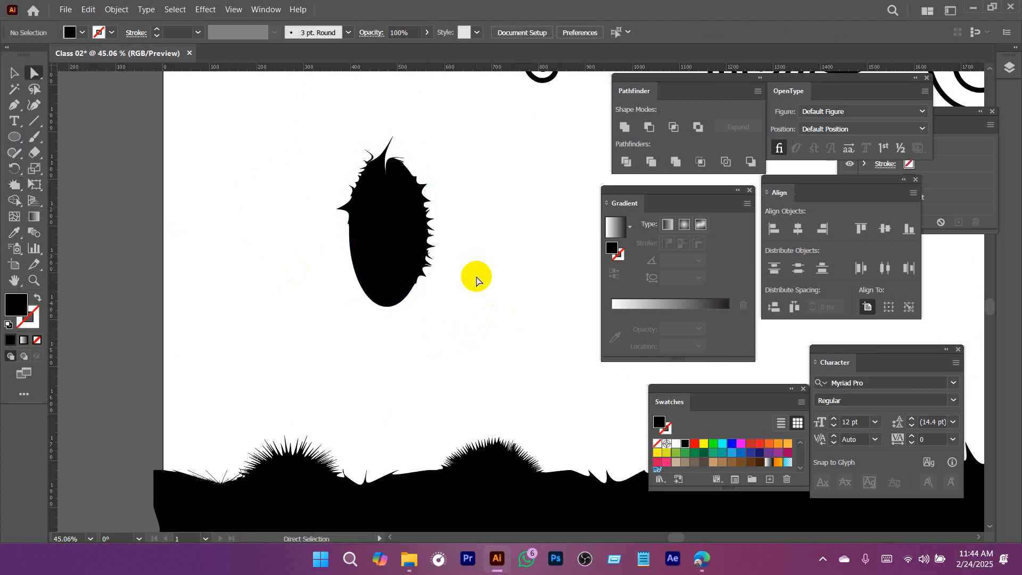
Try the Wrinkle tool on the upper edge of the ground shape, right of its two spiky mounds.
{"action": "left_click_drag", "start_coordinate": [501, 305], "coordinate": [374, 308]}
{"action": "left_click_drag", "start_coordinate": [545, 333], "coordinate": [331, 265]}
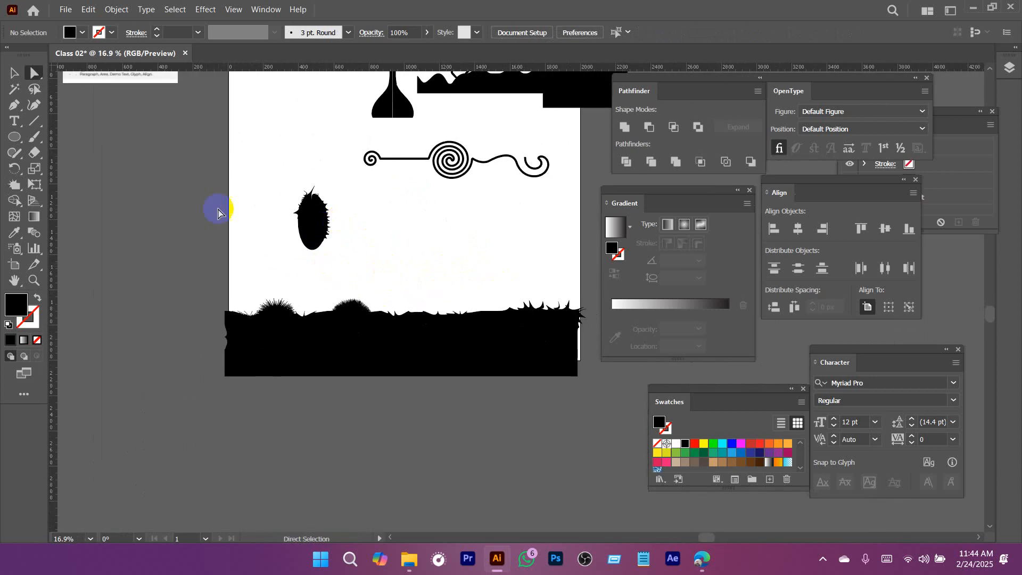
{"action": "left_click_drag", "start_coordinate": [15, 186], "coordinate": [83, 302]}
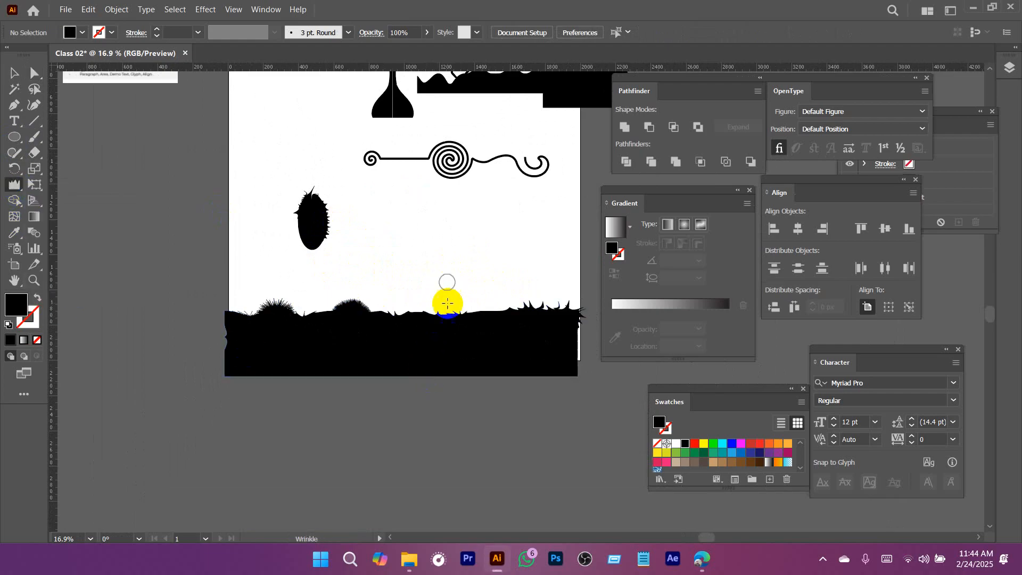
{"action": "left_click", "coordinate": [449, 319]}
Select all the practice artwork and move it off the artboard to the right, leaving the artboard empty.
{"action": "key", "text": "v"}
{"action": "left_click_drag", "start_coordinate": [459, 228], "coordinate": [393, 305]}
{"action": "left_click_drag", "start_coordinate": [399, 308], "coordinate": [374, 308]}
{"action": "left_click_drag", "start_coordinate": [506, 471], "coordinate": [506, 471]}
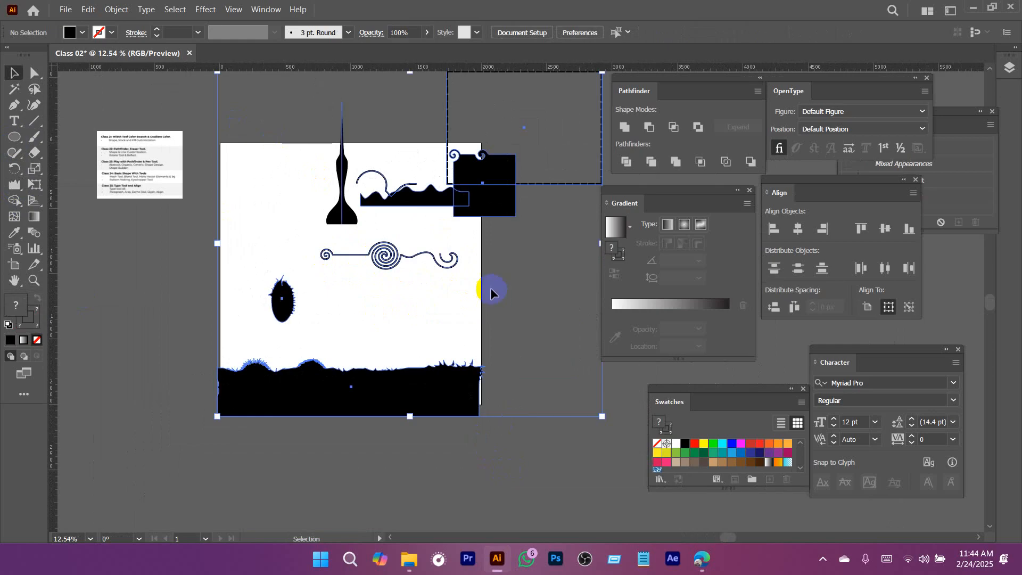
{"action": "left_click_drag", "start_coordinate": [506, 326], "coordinate": [390, 378]}
{"action": "left_click_drag", "start_coordinate": [341, 236], "coordinate": [545, 146]}
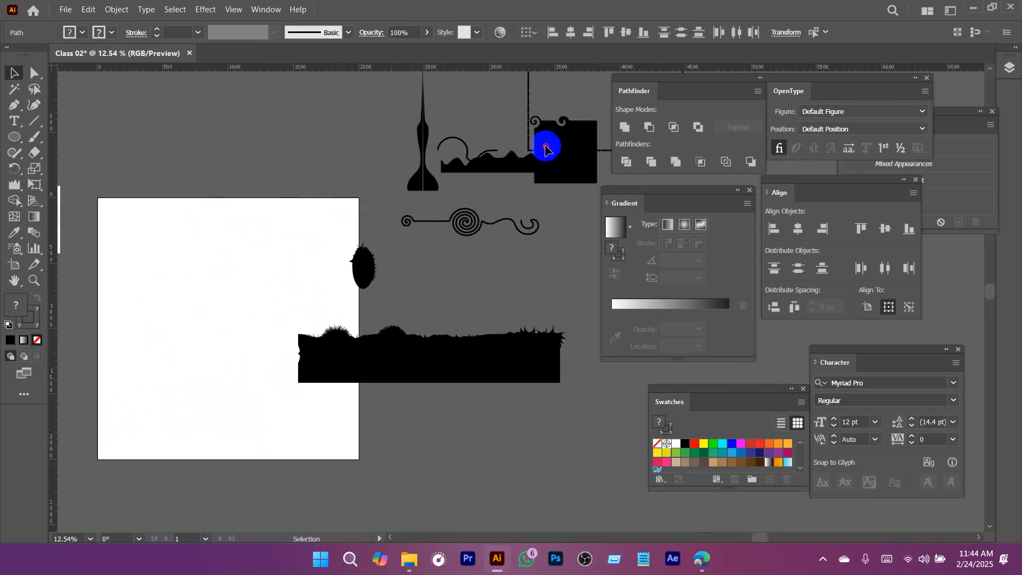
{"action": "left_click_drag", "start_coordinate": [471, 233], "coordinate": [253, 324]}
{"action": "left_click_drag", "start_coordinate": [338, 251], "coordinate": [531, 158]}
{"action": "left_click_drag", "start_coordinate": [200, 223], "coordinate": [579, 125]}
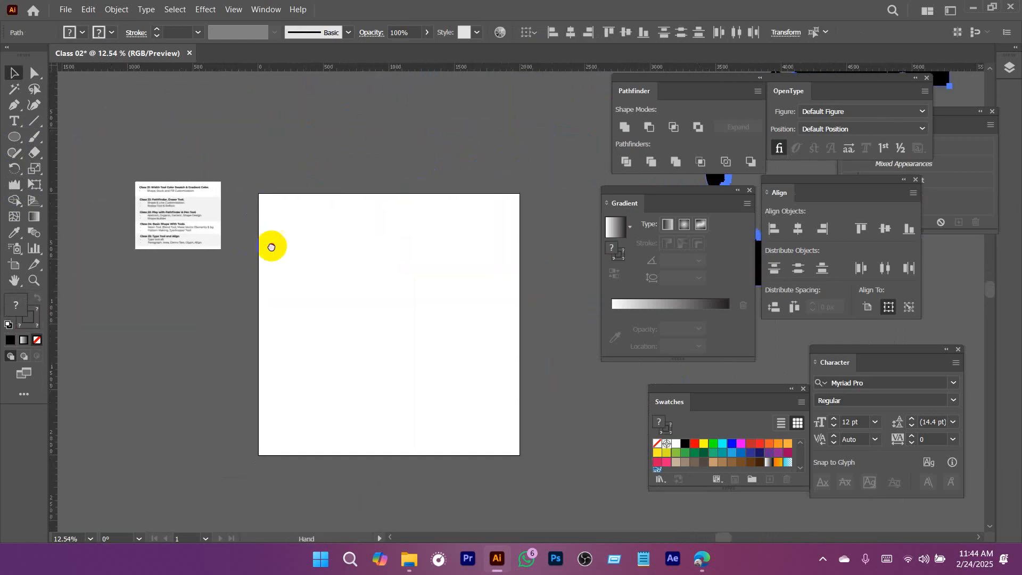
Draw a tall black rectangle on the empty artboard and round all its corners.
{"action": "left_click_drag", "start_coordinate": [324, 242], "coordinate": [453, 341]}
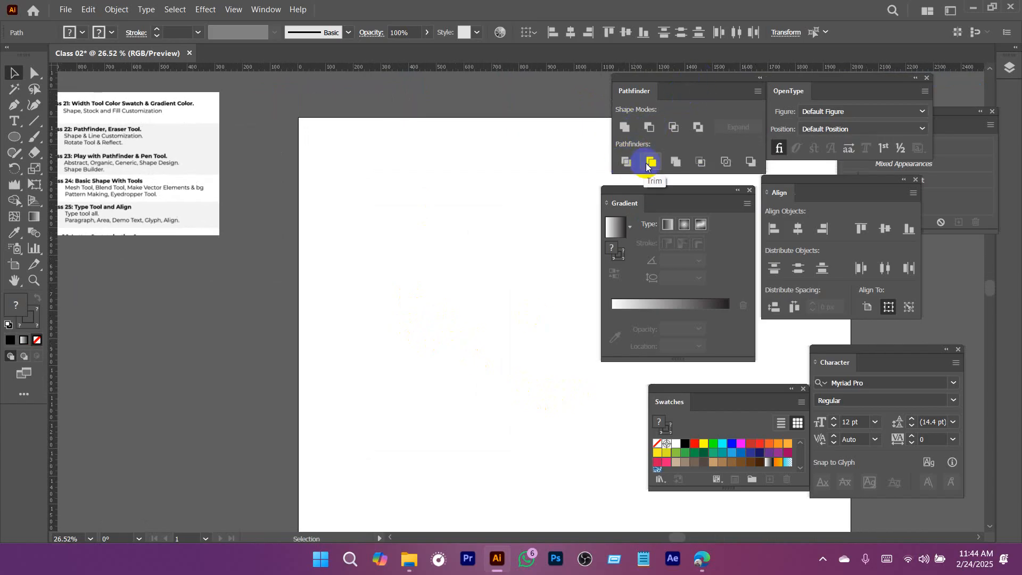
{"action": "mouse_move", "coordinate": [386, 276]}
{"action": "left_mouse_down"}
{"action": "mouse_move", "coordinate": [398, 263]}
{"action": "mouse_move", "coordinate": [388, 258]}
{"action": "left_mouse_up"}
{"action": "left_click", "coordinate": [415, 268]}
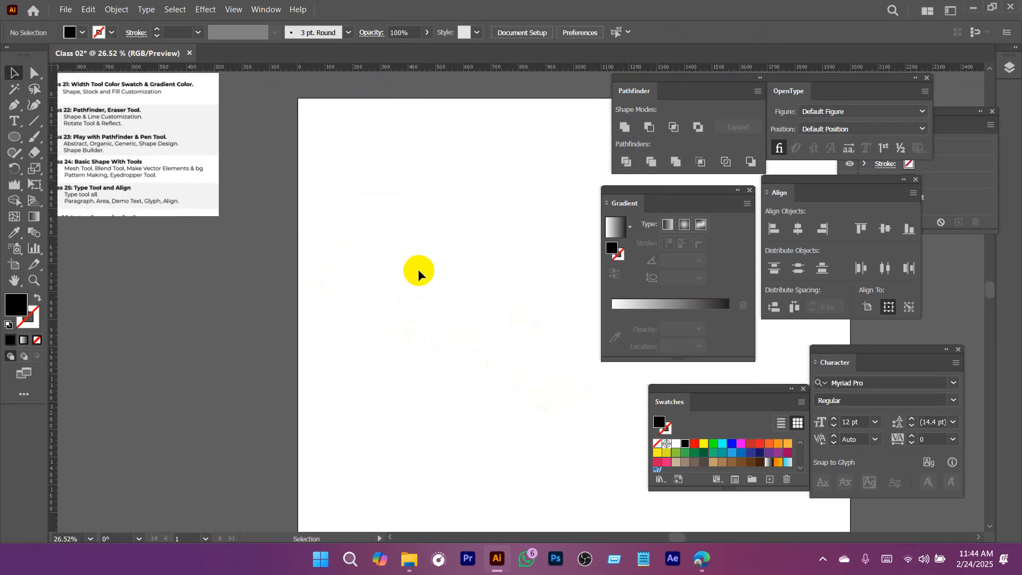
{"action": "left_click_drag", "start_coordinate": [446, 286], "coordinate": [395, 309]}
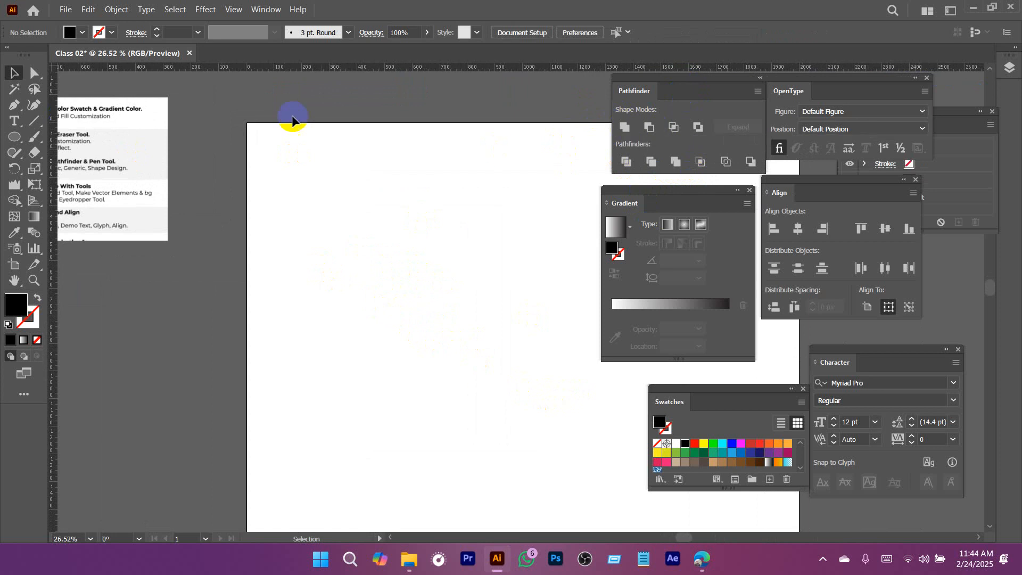
{"action": "left_click", "coordinate": [13, 138]}
{"action": "left_click", "coordinate": [57, 138]}
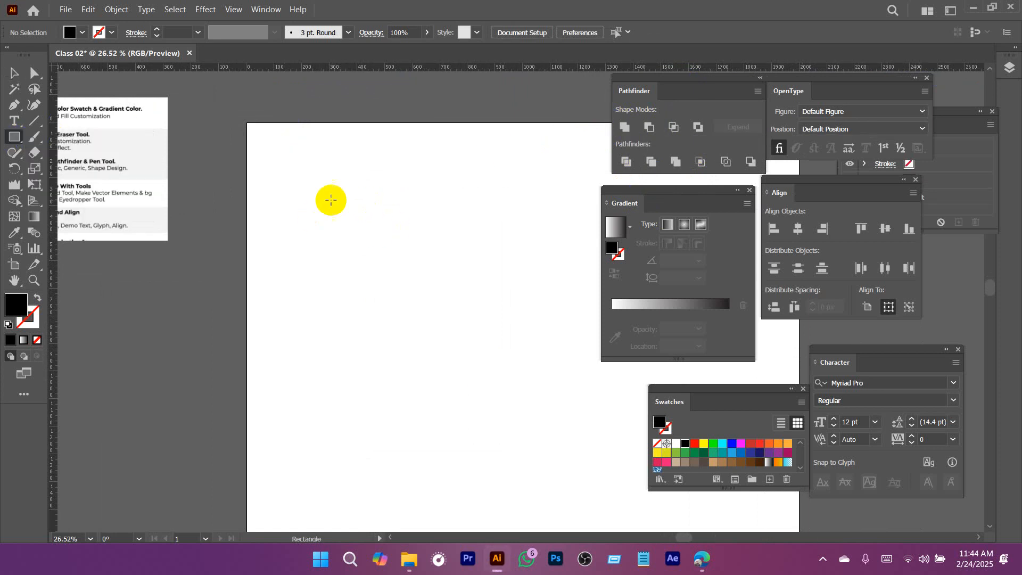
{"action": "left_click_drag", "start_coordinate": [329, 200], "coordinate": [438, 378]}
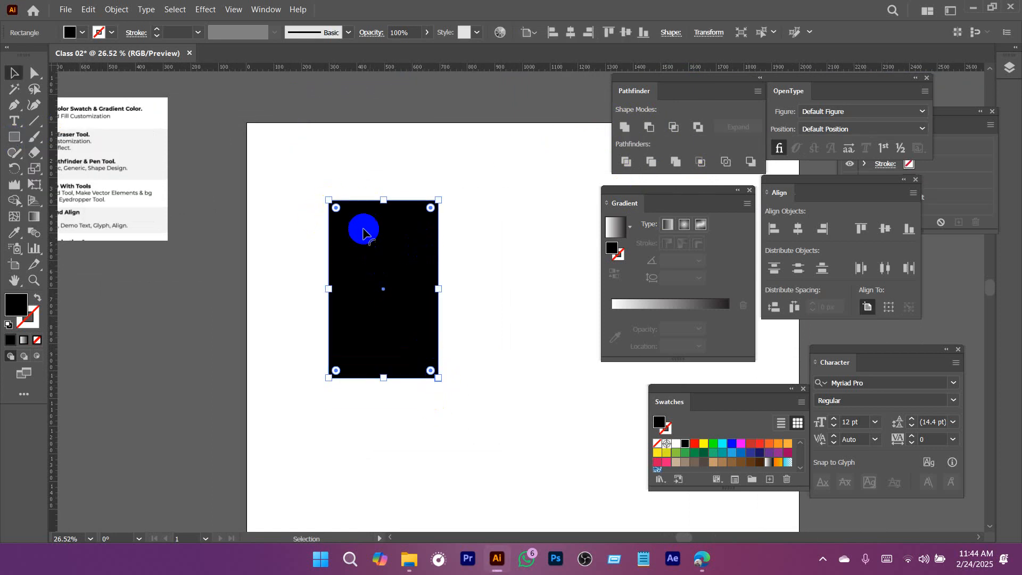
{"action": "left_click_drag", "start_coordinate": [336, 209], "coordinate": [349, 227]}
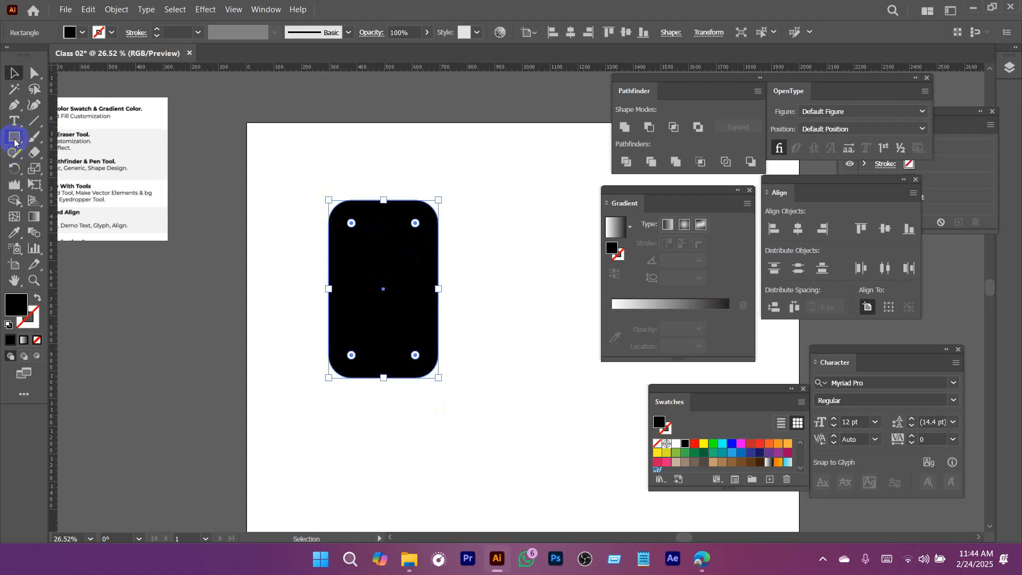
Draw an ellipse as a head overlapping the top of the rounded rectangle, and move both shapes down.
{"action": "left_click", "coordinate": [15, 141]}
{"action": "left_click", "coordinate": [70, 169]}
{"action": "left_click_drag", "start_coordinate": [356, 165], "coordinate": [414, 240]}
{"action": "key", "text": "v"}
{"action": "left_click_drag", "start_coordinate": [385, 165], "coordinate": [396, 123]}
{"action": "left_click_drag", "start_coordinate": [401, 173], "coordinate": [397, 162]}
{"action": "left_click_drag", "start_coordinate": [493, 162], "coordinate": [365, 290]}
{"action": "left_click_drag", "start_coordinate": [399, 243], "coordinate": [397, 330]}
Widen the rounded rectangle equally on both sides into a broad torso, and move the head and torso upward.
{"action": "left_click", "coordinate": [440, 368]}
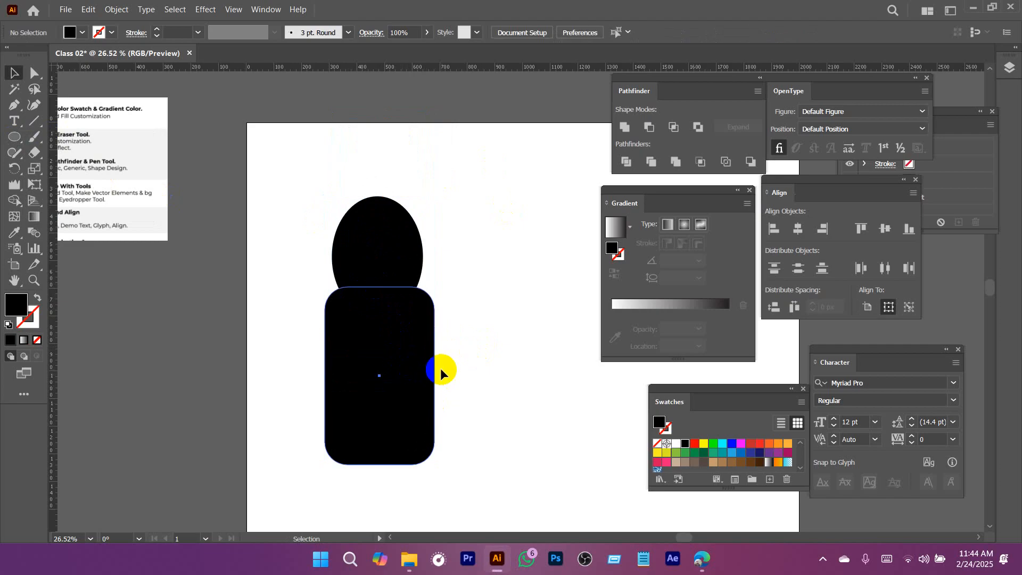
{"action": "left_click", "coordinate": [434, 373]}
{"action": "left_click_drag", "start_coordinate": [436, 377], "coordinate": [488, 377]}
{"action": "left_click_drag", "start_coordinate": [501, 236], "coordinate": [393, 319]}
{"action": "left_click_drag", "start_coordinate": [392, 372], "coordinate": [436, 270]}
{"action": "left_click", "coordinate": [431, 428]}
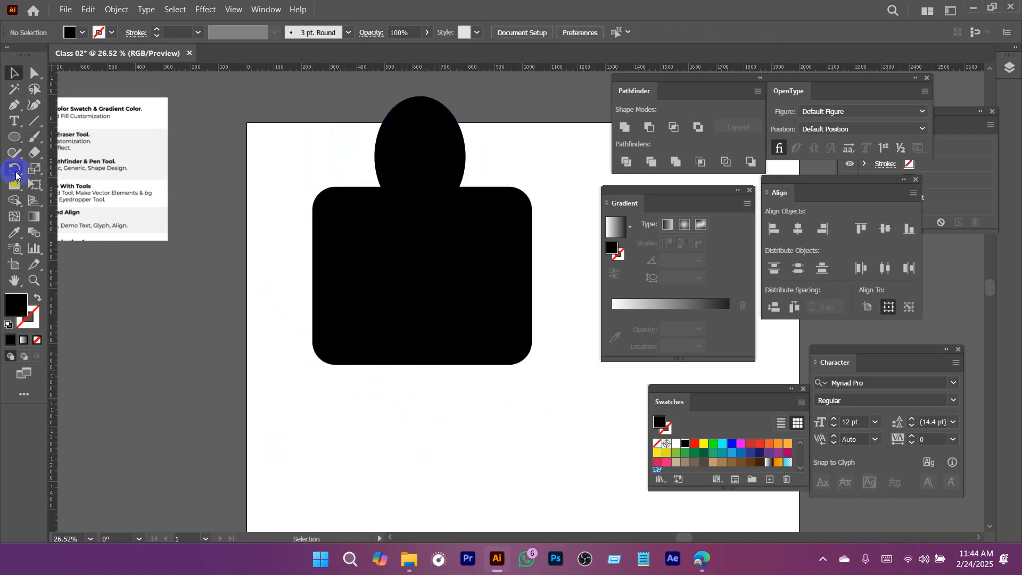
Draw a thin rectangle and a thicker rectangle beneath the torso as two legs.
{"action": "mouse_move", "coordinate": [14, 137]}
{"action": "left_mouse_down"}
{"action": "mouse_move", "coordinate": [71, 169]}
{"action": "mouse_move", "coordinate": [83, 143]}
{"action": "left_mouse_up"}
{"action": "left_click_drag", "start_coordinate": [343, 337], "coordinate": [362, 459]}
{"action": "left_click_drag", "start_coordinate": [441, 347], "coordinate": [475, 446]}
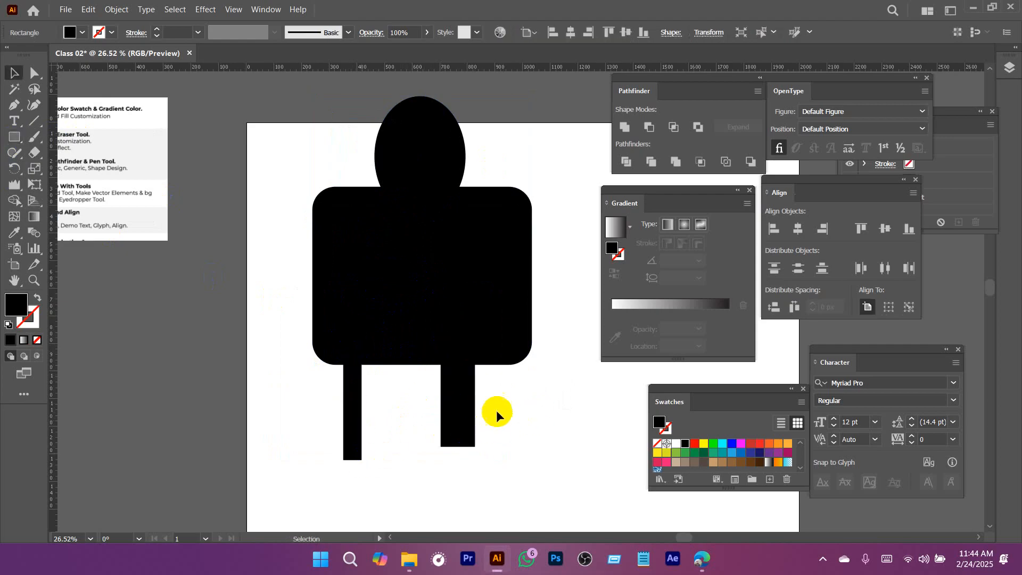
Delete the thin left leg and replace it with a copy of the thicker right leg.
{"action": "left_click", "coordinate": [496, 413]}
{"action": "left_click", "coordinate": [354, 404]}
{"action": "key", "text": "Delete"}
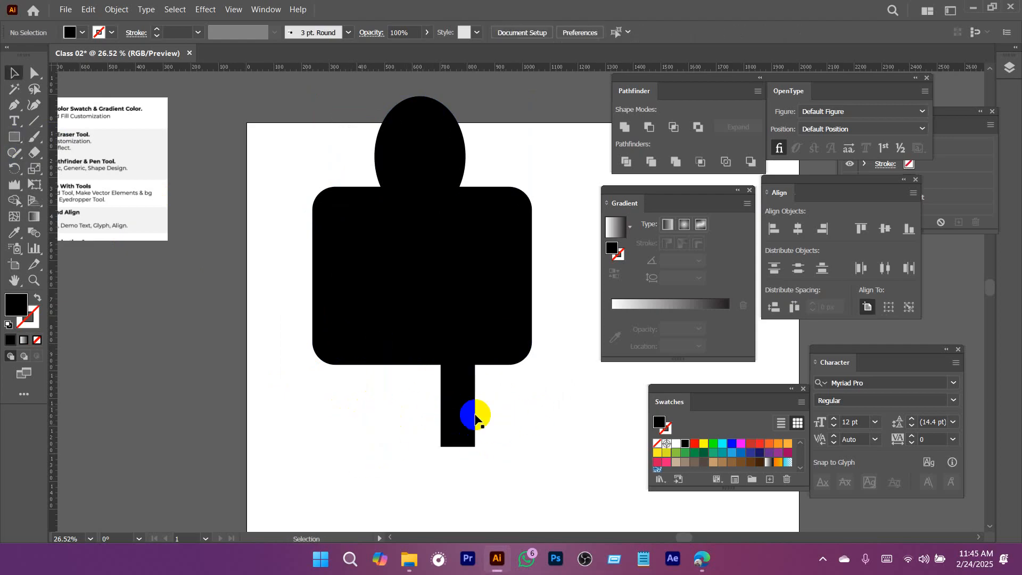
{"action": "left_click_drag", "start_coordinate": [462, 415], "coordinate": [375, 415], "text": "alt"}
Group the head, torso and legs, and shift the whole figure slightly down and to the left.
{"action": "left_click_drag", "start_coordinate": [539, 154], "coordinate": [301, 468]}
{"action": "key", "text": "ctrl+g"}
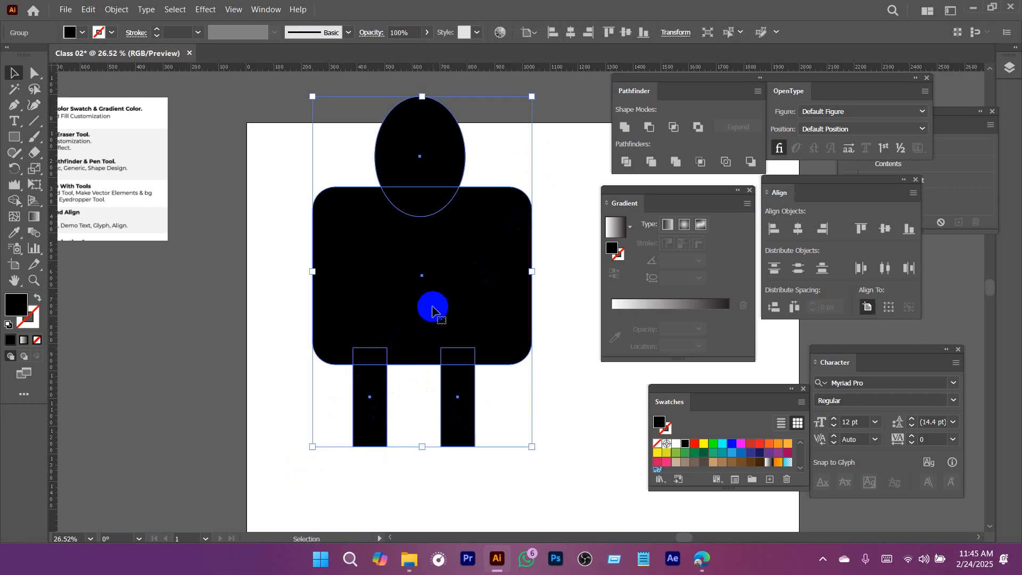
{"action": "left_click_drag", "start_coordinate": [484, 297], "coordinate": [455, 311]}
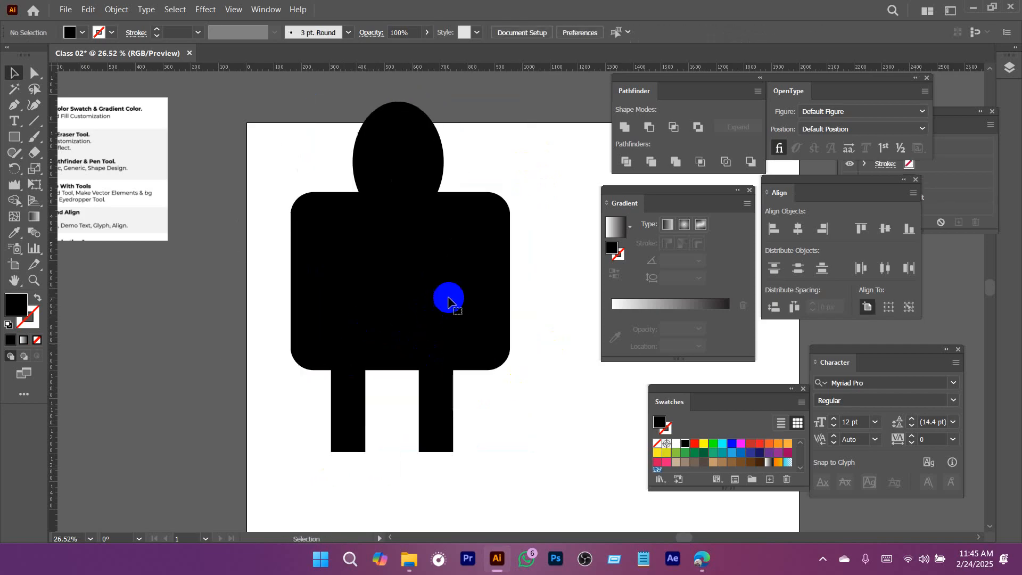
Ungroup the figure and select the head, torso and right leg individually to check that they are separate.
{"action": "right_click", "coordinate": [409, 298]}
{"action": "left_click", "coordinate": [456, 418]}
{"action": "left_click", "coordinate": [422, 155]}
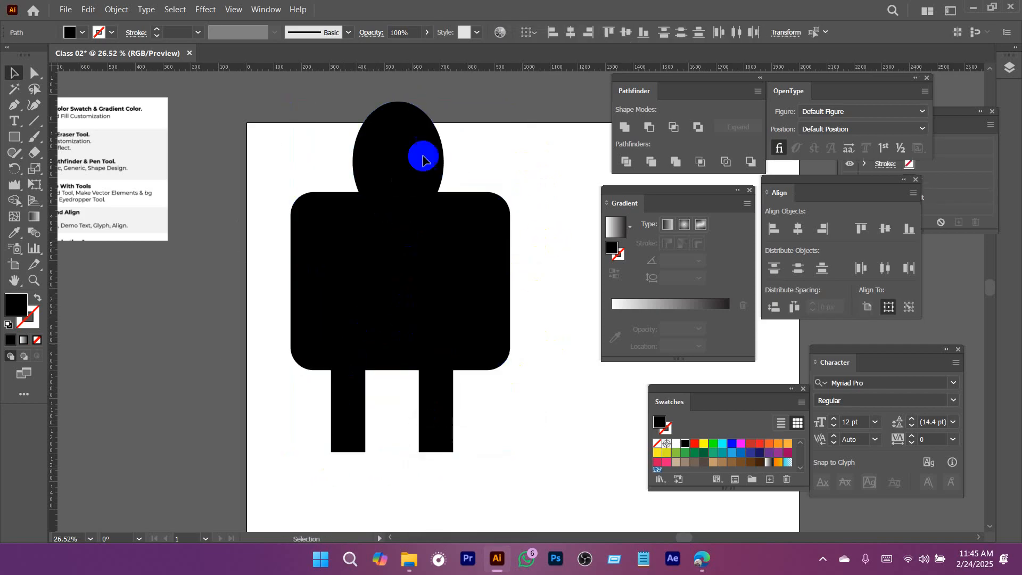
{"action": "left_click", "coordinate": [432, 270]}
{"action": "left_click", "coordinate": [451, 418]}
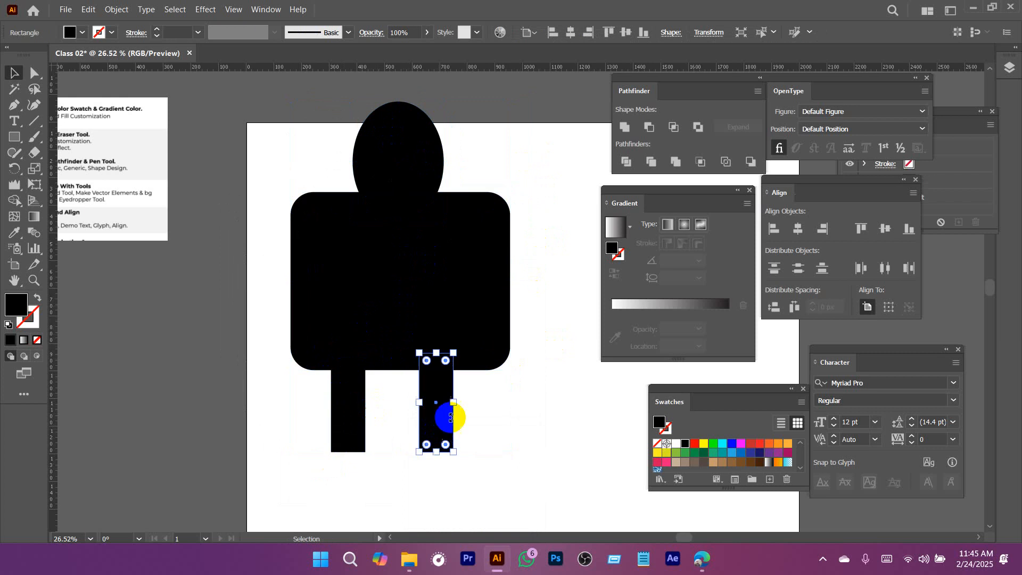
{"action": "left_click", "coordinate": [536, 152]}
Merge the head, torso and legs into one shape with Pathfinder Unite and move it down.
{"action": "left_click_drag", "start_coordinate": [536, 109], "coordinate": [290, 468]}
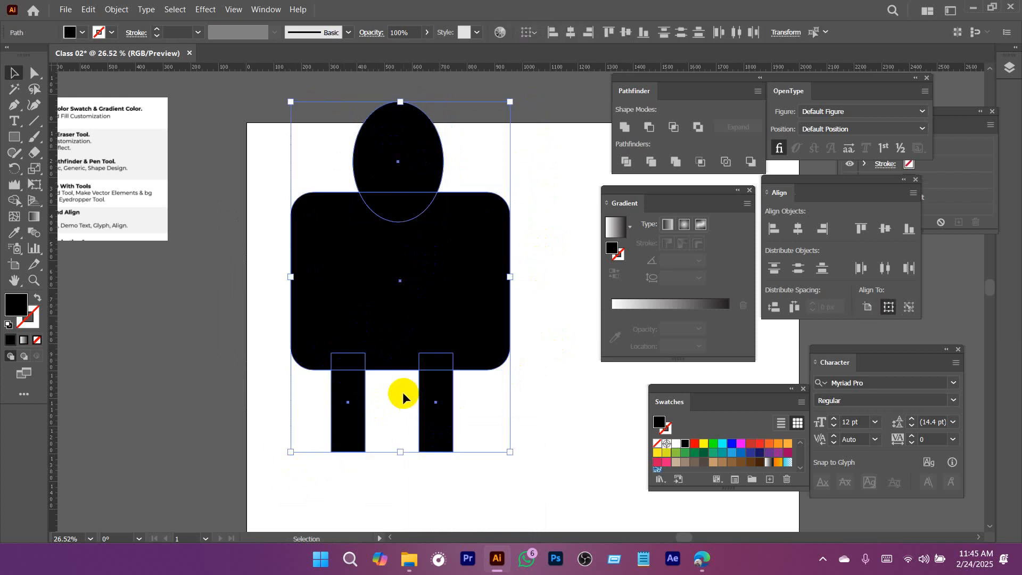
{"action": "left_click", "coordinate": [624, 128]}
{"action": "left_click_drag", "start_coordinate": [412, 256], "coordinate": [405, 299]}
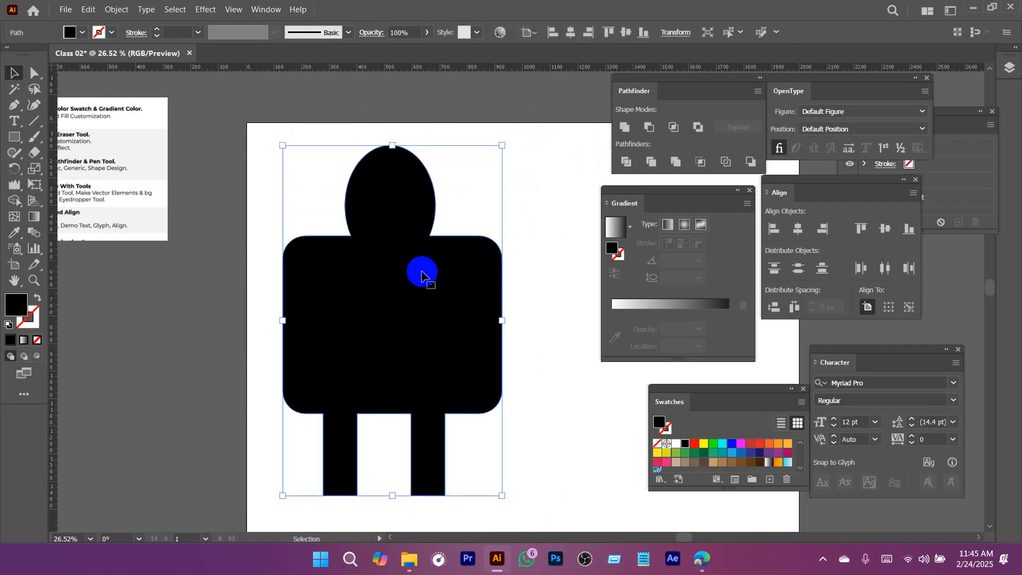
Undo the downward move and the Unite of the figure.
{"action": "key", "text": "ctrl+z"}
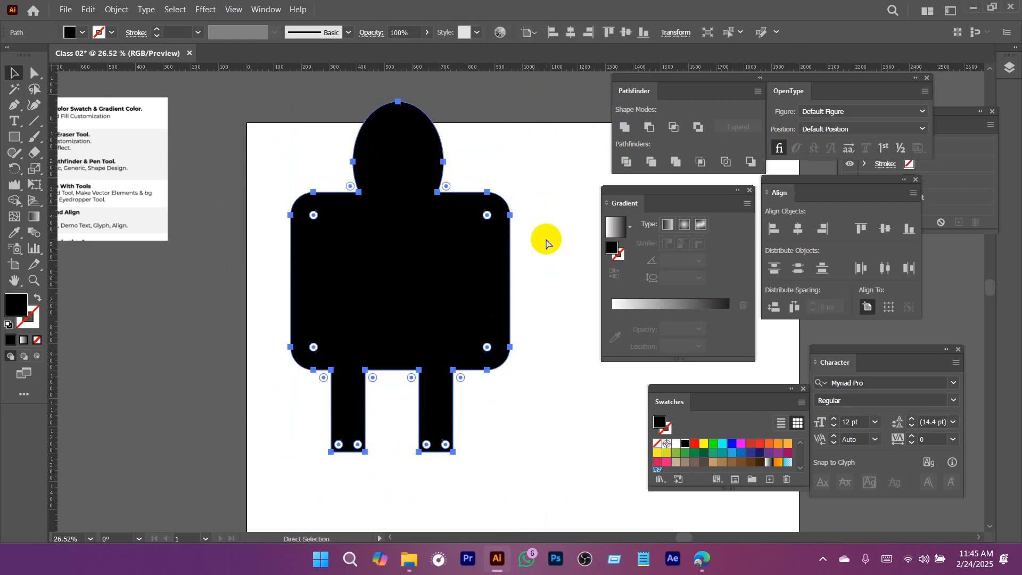
{"action": "key", "text": "ctrl+z"}
{"action": "left_click", "coordinate": [557, 117]}
Split the overlapping head, torso and legs with Pathfinder Divide and ungroup the resulting pieces.
{"action": "left_click_drag", "start_coordinate": [558, 116], "coordinate": [288, 522]}
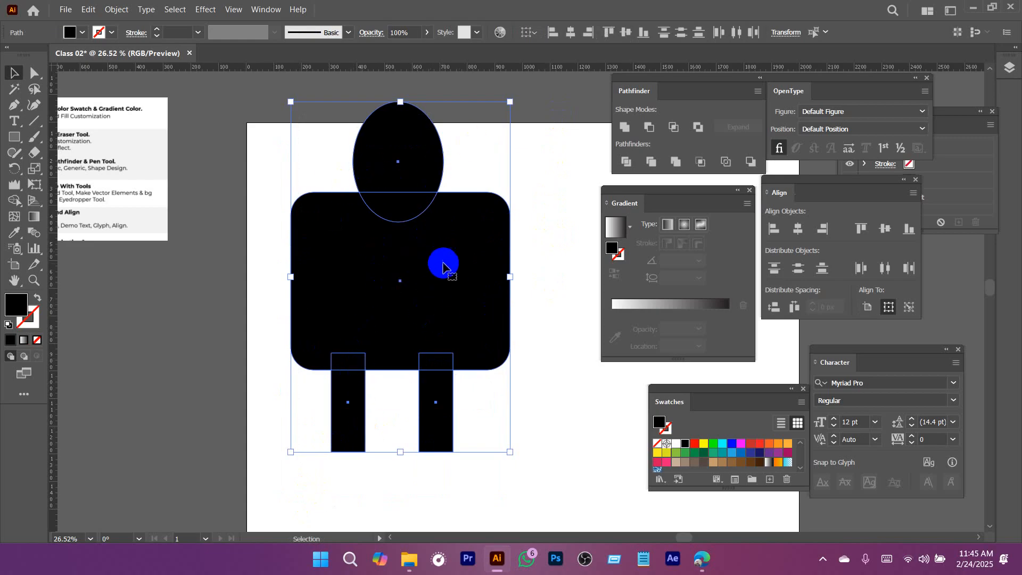
{"action": "scroll", "coordinate": [403, 230], "scroll_direction": "down", "scroll_amount": 2}
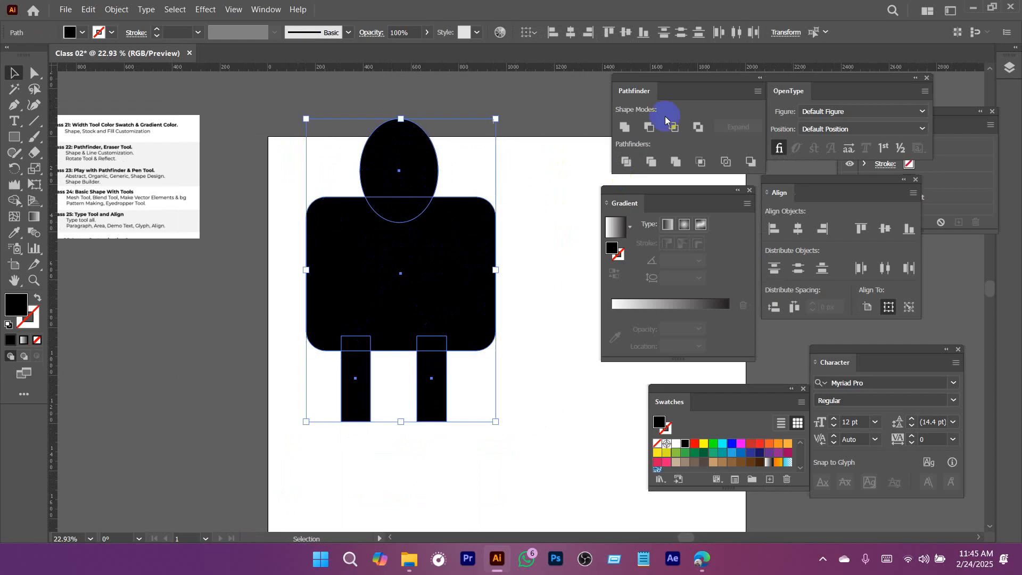
{"action": "right_click", "coordinate": [368, 212]}
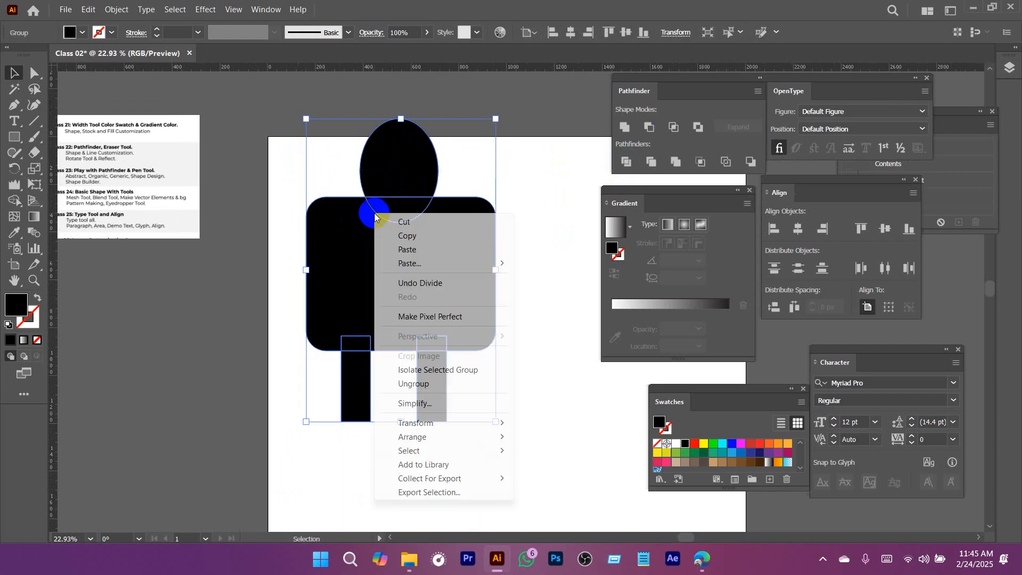
{"action": "left_click", "coordinate": [420, 383]}
{"action": "left_click", "coordinate": [529, 399]}
Delete the three overlap pieces where the legs and the head meet the torso.
{"action": "left_click", "coordinate": [373, 346]}
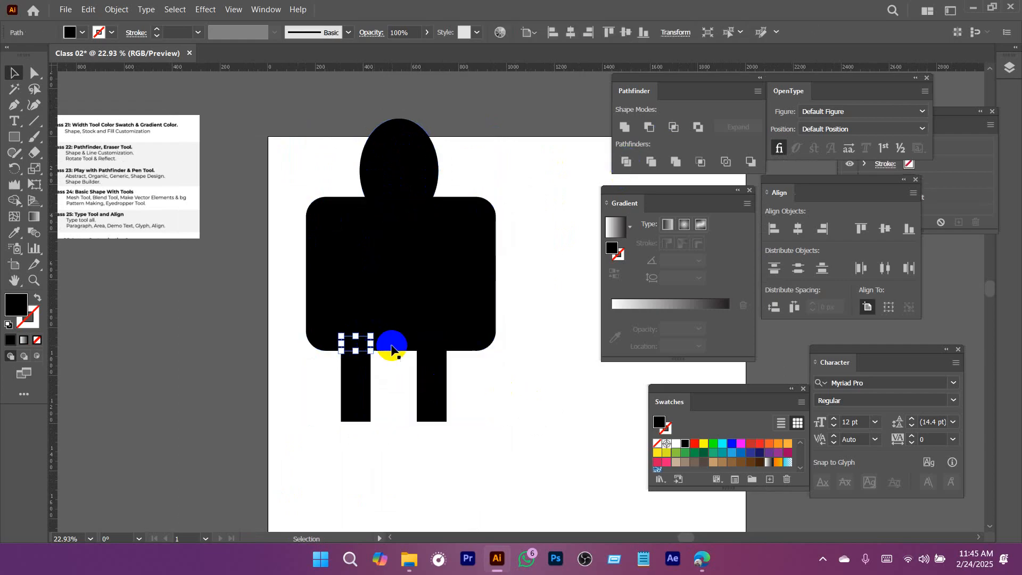
{"action": "key", "text": "Delete"}
{"action": "left_click", "coordinate": [429, 343]}
{"action": "key", "text": "Delete"}
{"action": "left_click", "coordinate": [405, 209]}
{"action": "key", "text": "Delete"}
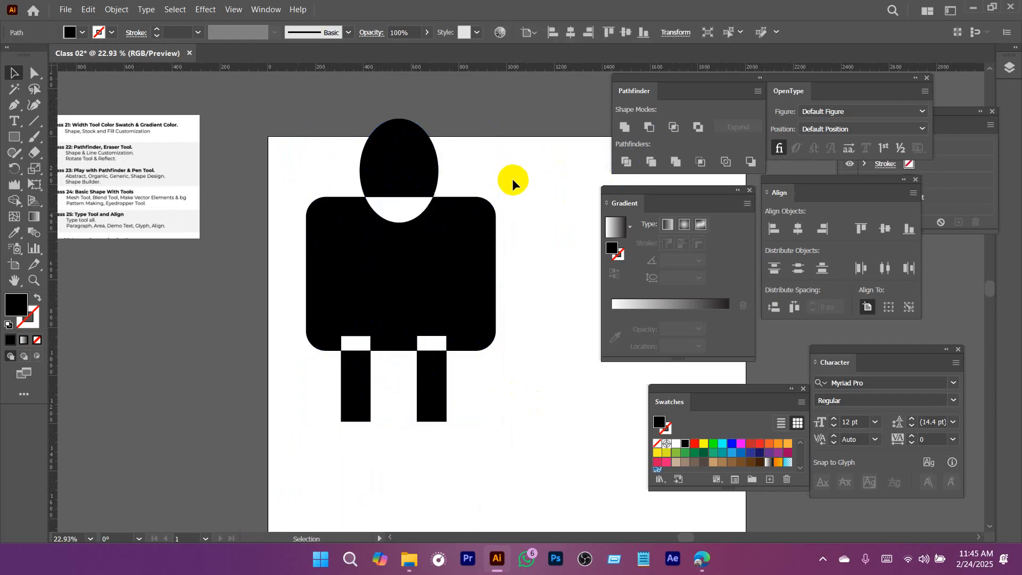
Combine the remaining head, torso and leg pieces with Pathfinder Unite, undoing and redoing the operation once.
{"action": "left_click", "coordinate": [462, 304], "text": "ctrl+alt"}
{"action": "left_click_drag", "start_coordinate": [467, 386], "coordinate": [469, 387]}
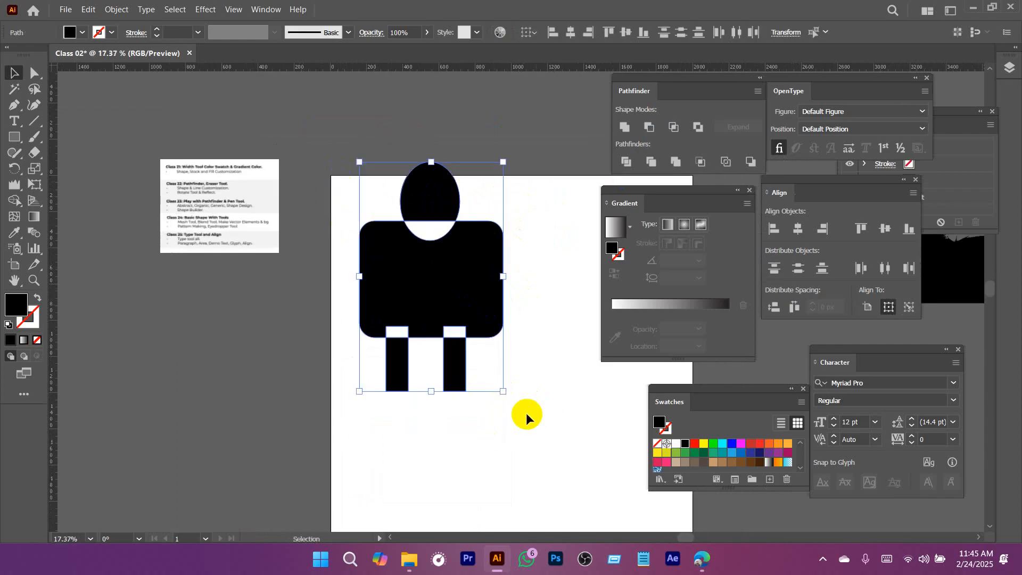
{"action": "left_click", "coordinate": [626, 128]}
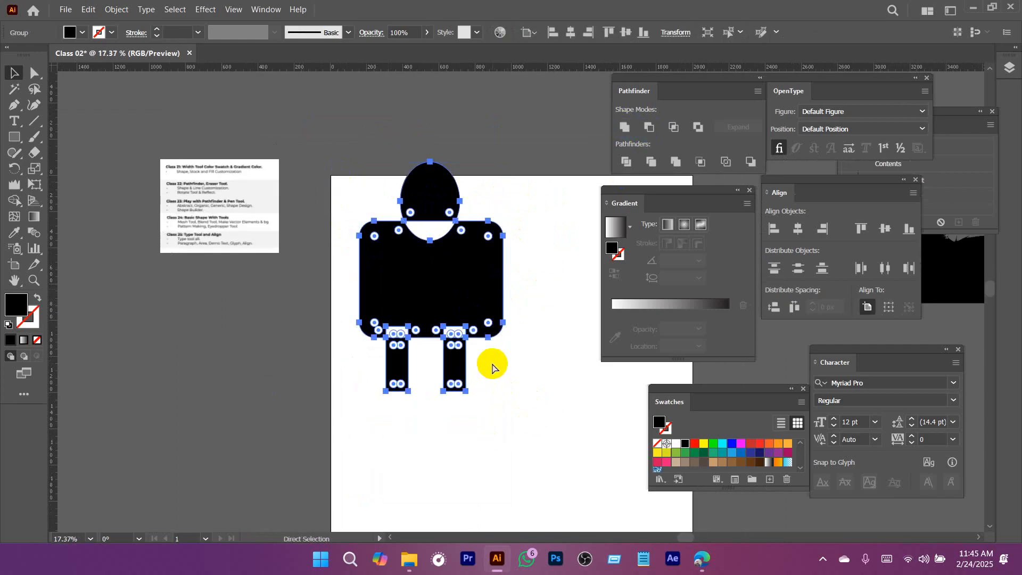
{"action": "key", "text": "ctrl+z"}
{"action": "key", "text": "ctrl+shift+z"}
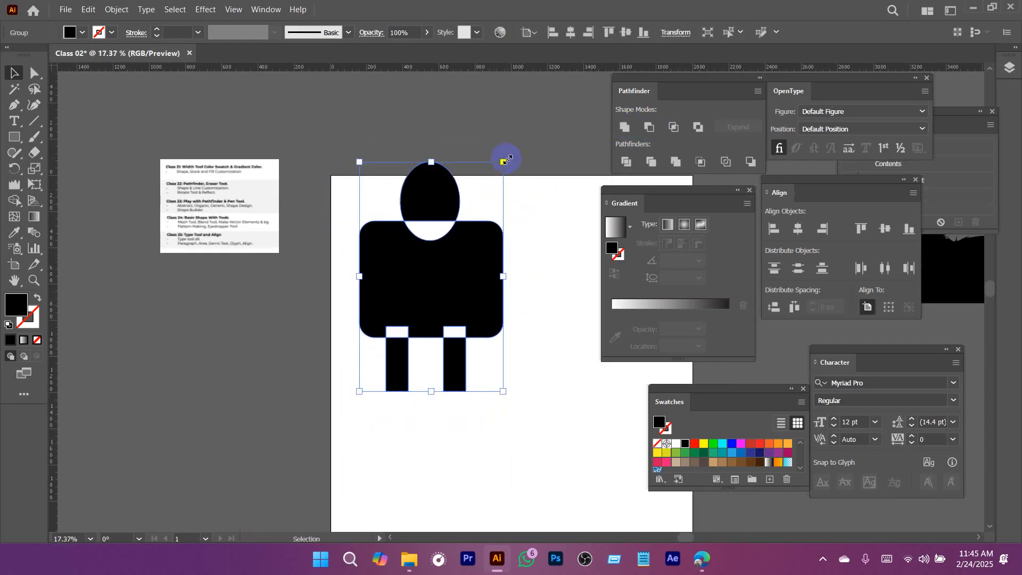
Scale the figure down and move it off the artboard, beneath the class outline image.
{"action": "left_click_drag", "start_coordinate": [506, 161], "coordinate": [464, 227]}
{"action": "left_click", "coordinate": [491, 284]}
{"action": "left_click_drag", "start_coordinate": [490, 285], "coordinate": [421, 297]}
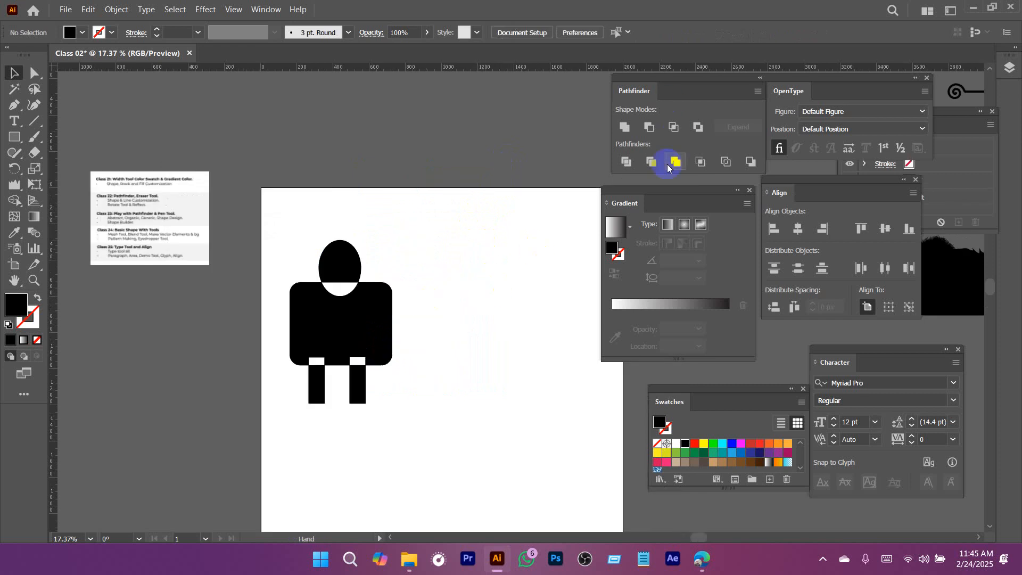
{"action": "left_click", "coordinate": [200, 241]}
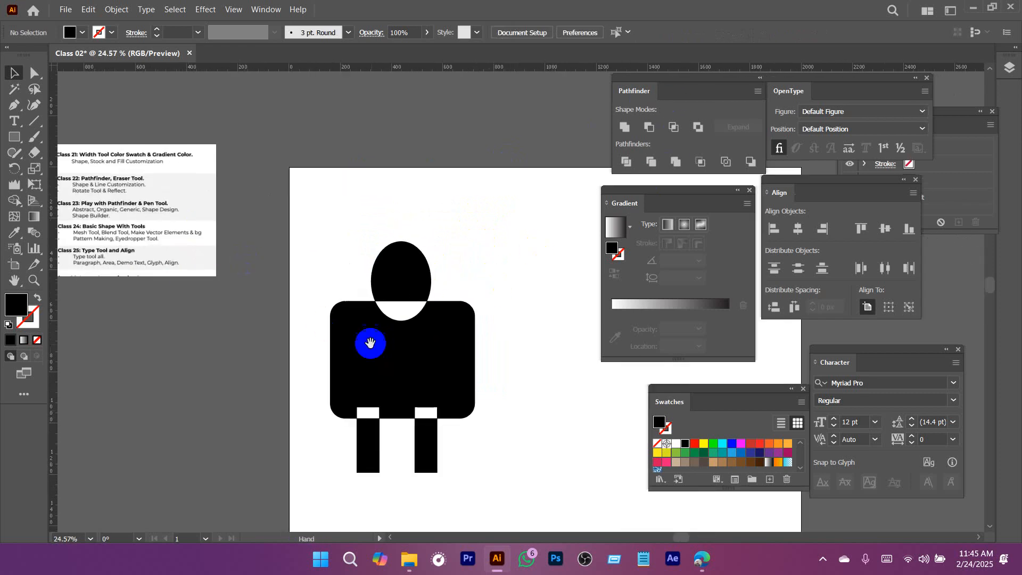
{"action": "left_click_drag", "start_coordinate": [369, 343], "coordinate": [424, 277]}
{"action": "left_click_drag", "start_coordinate": [460, 267], "coordinate": [191, 445]}
{"action": "left_click", "coordinate": [369, 388]}
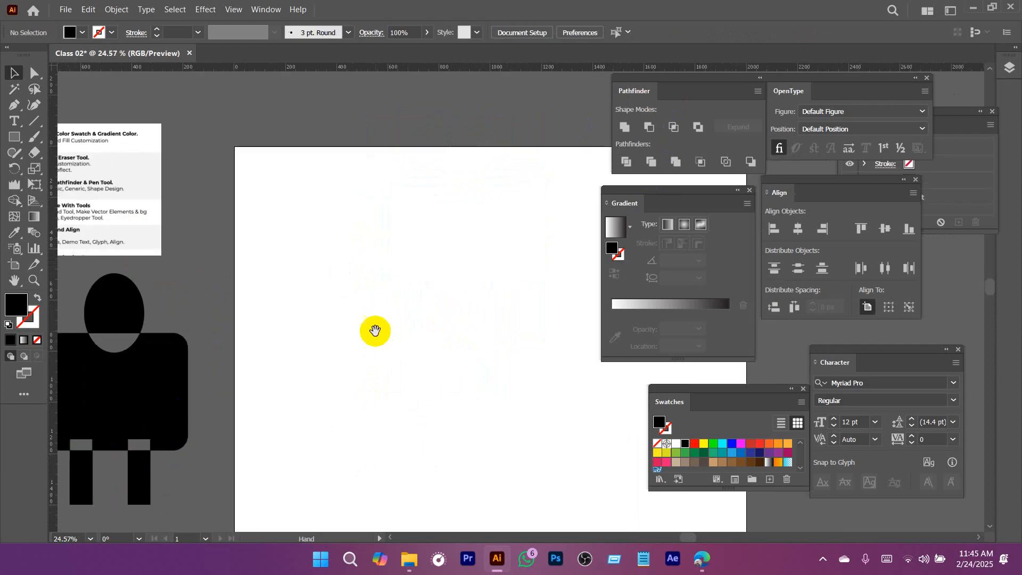
Switch to the browser and search Google Images for "generic shape logo design" in a new tab.
{"action": "left_click", "coordinate": [702, 559]}
{"action": "key", "text": "ctrl+t"}
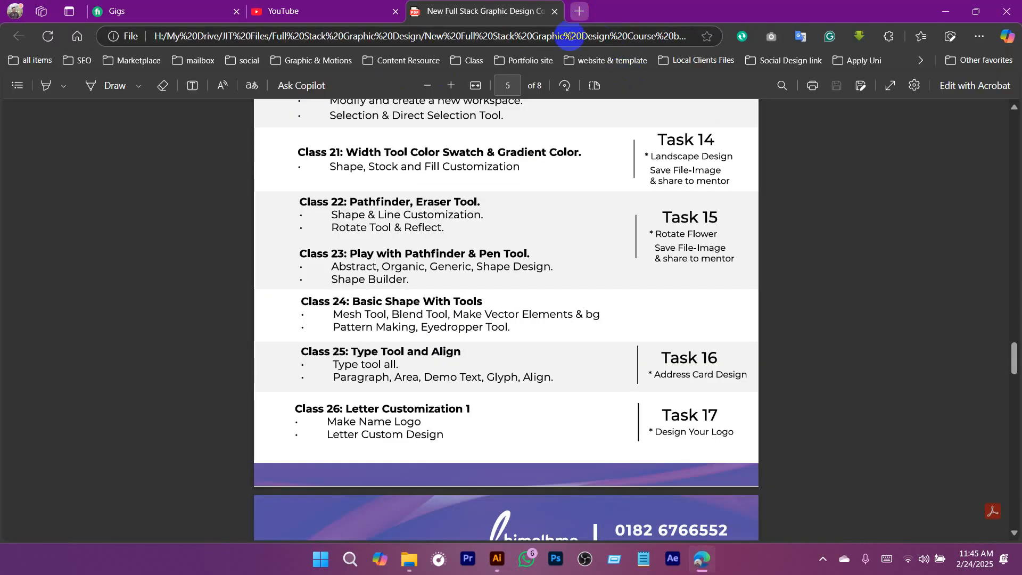
{"action": "type", "text": "ge"}
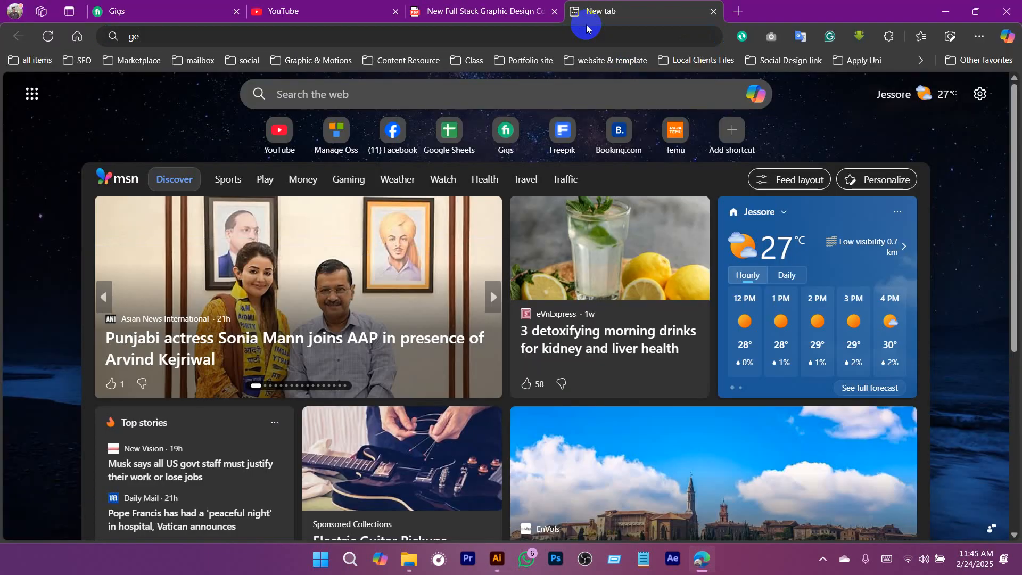
{"action": "type", "text": "neric logo"}
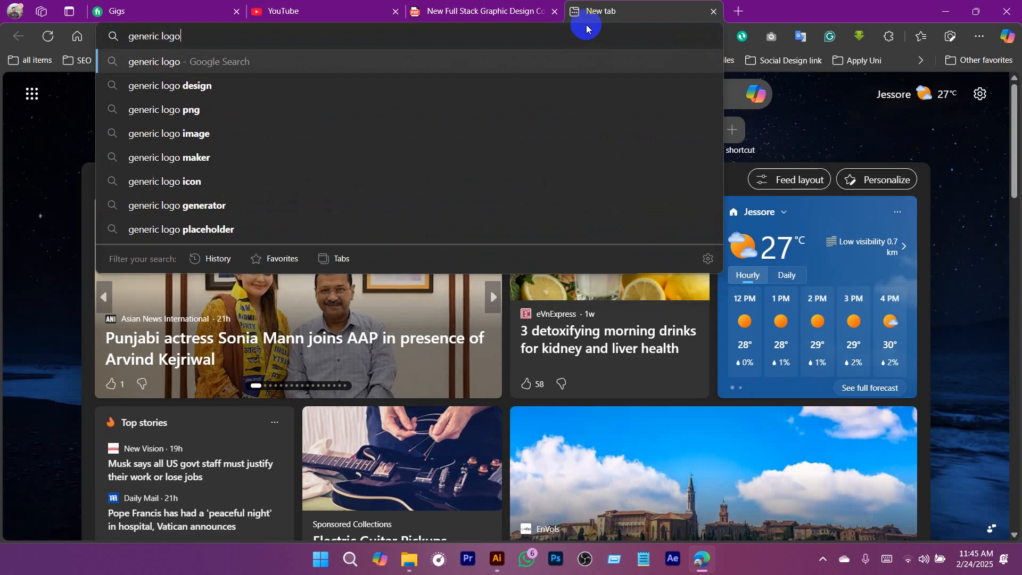
{"action": "type", "text": " design"}
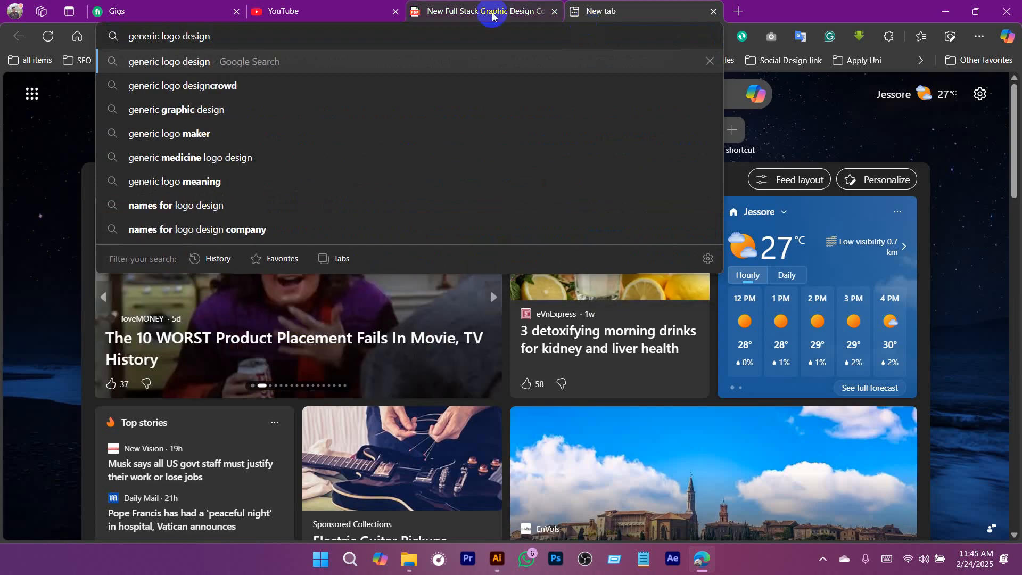
{"action": "left_click", "coordinate": [161, 36]}
{"action": "type", "text": "shape"}
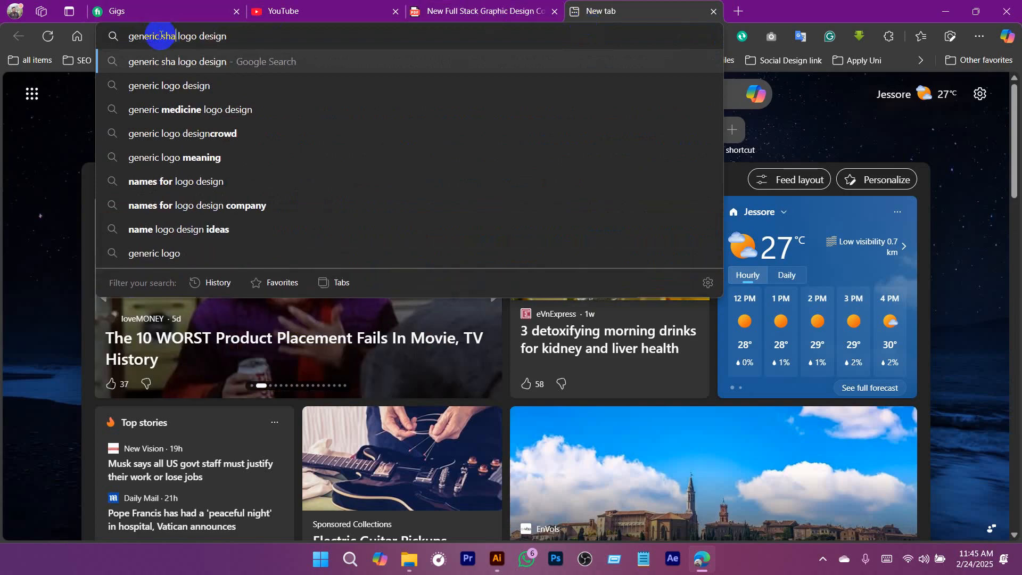
{"action": "key", "text": "Return"}
{"action": "left_click", "coordinate": [176, 147]}
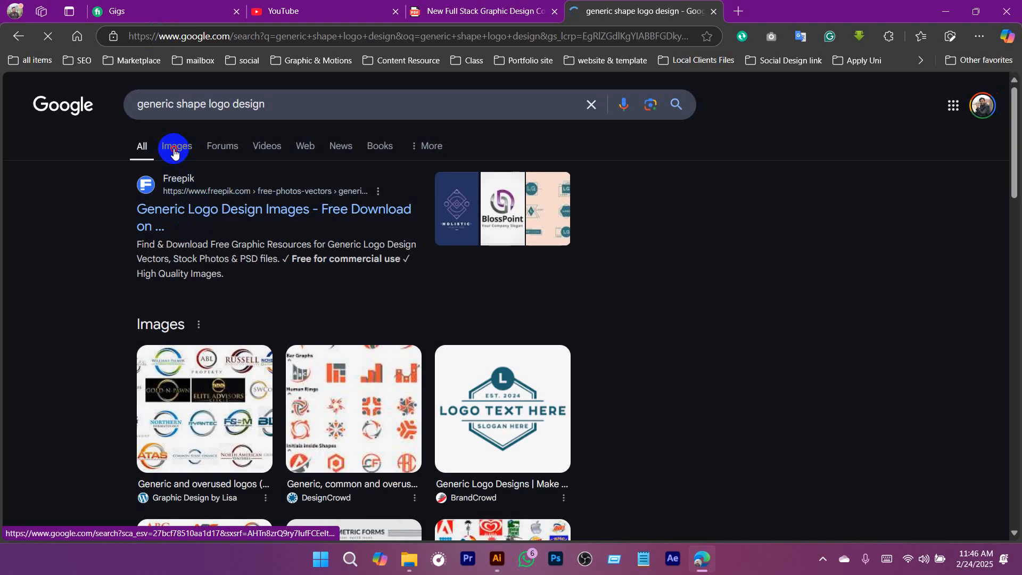
{"action": "scroll", "coordinate": [671, 404], "scroll_direction": "down", "scroll_amount": 3}
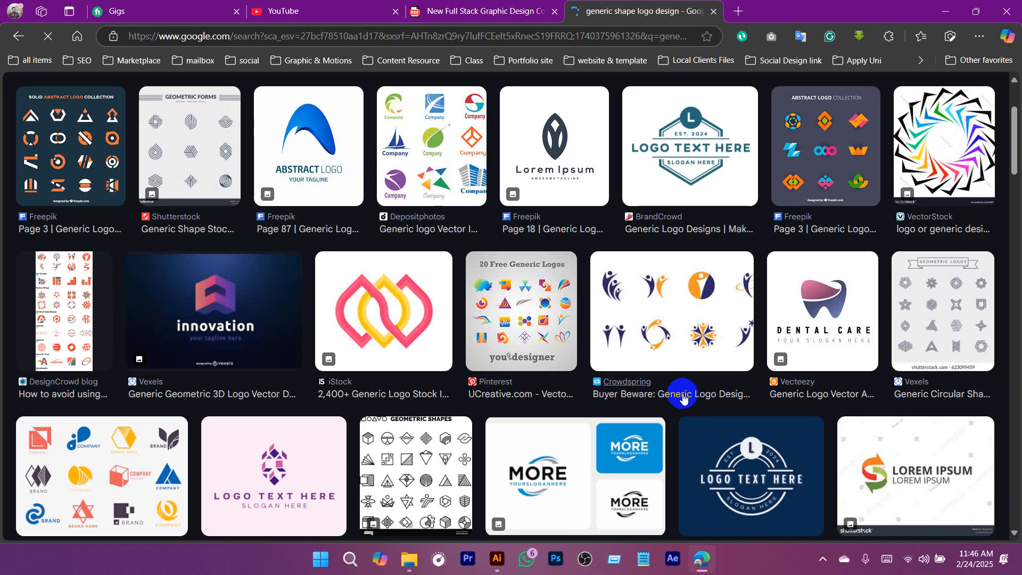
Copy the Crowdspring image of eight people logos and paste it onto the artboard in Illustrator.
{"action": "left_click", "coordinate": [663, 301]}
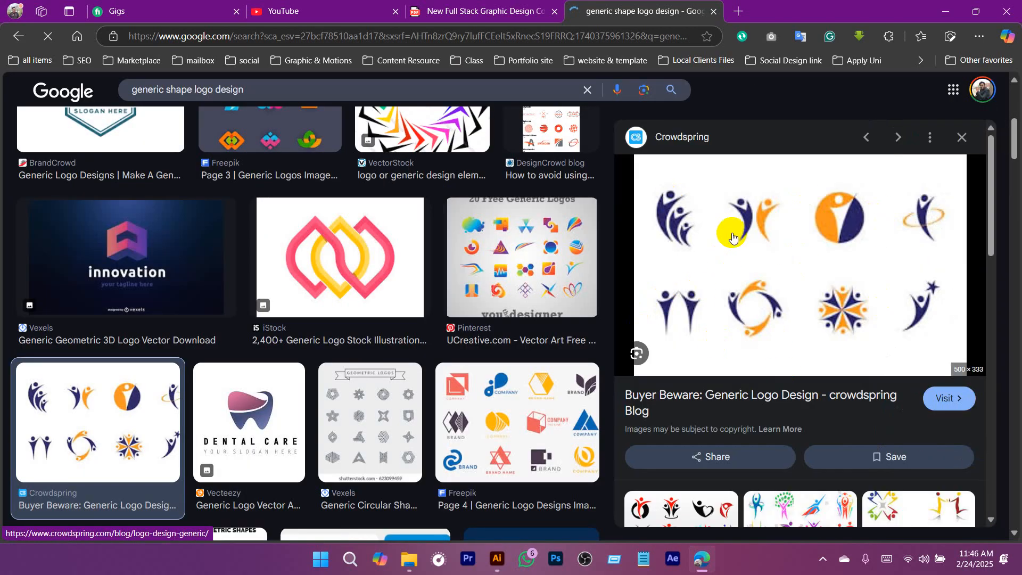
{"action": "right_click", "coordinate": [765, 242]}
{"action": "left_click", "coordinate": [810, 299]}
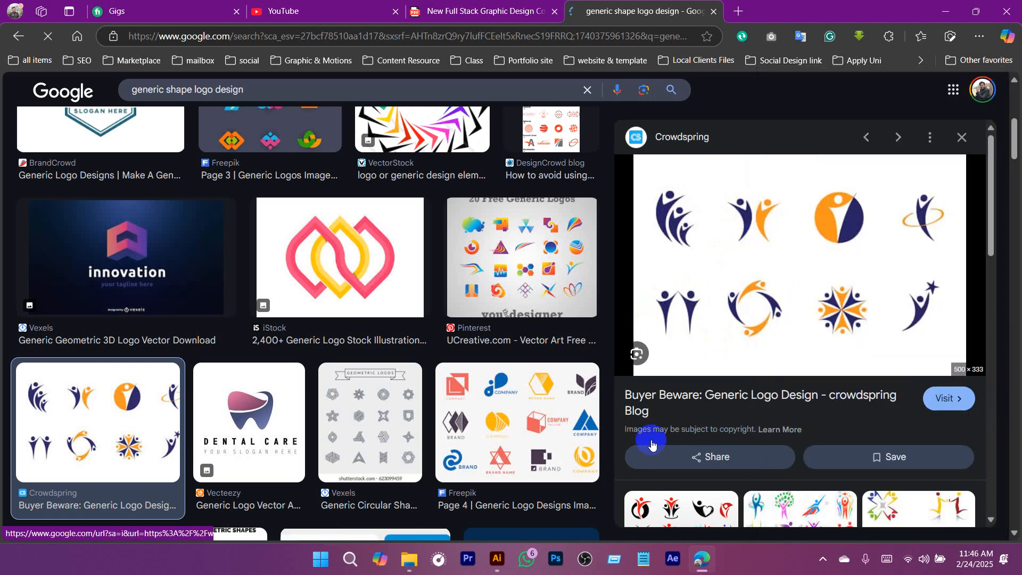
{"action": "left_click", "coordinate": [498, 559]}
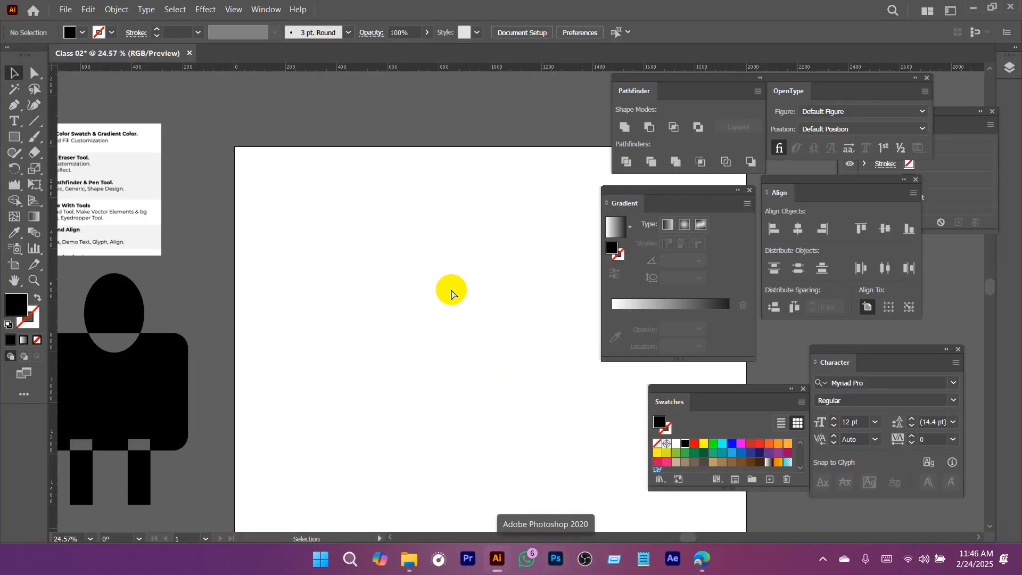
{"action": "key", "text": "ctrl+v"}
{"action": "left_click_drag", "start_coordinate": [491, 301], "coordinate": [405, 312]}
{"action": "left_click_drag", "start_coordinate": [460, 368], "coordinate": [434, 351]}
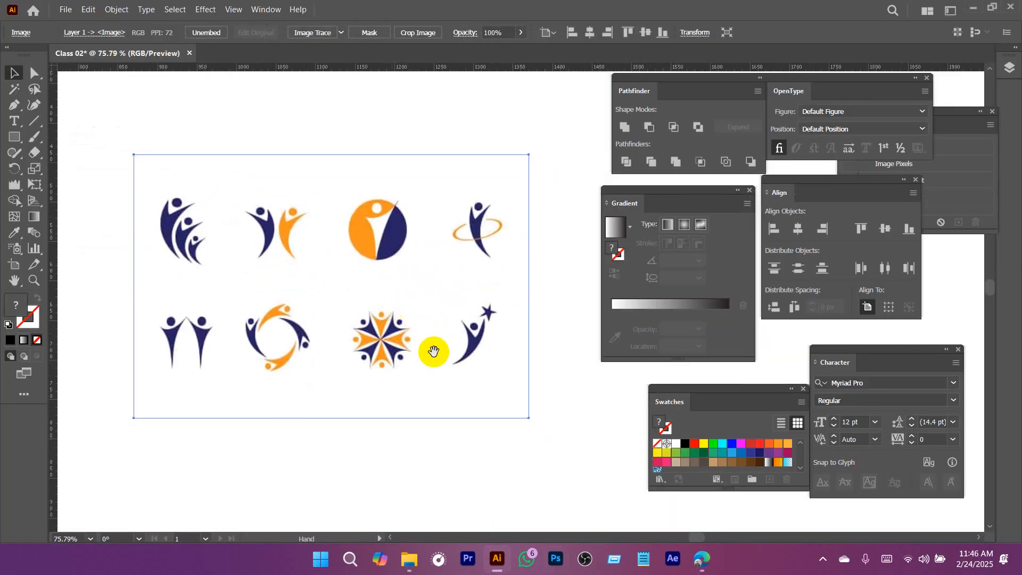
Return to the browser and examine the image results and related images for more generic logo examples.
{"action": "left_click", "coordinate": [693, 557]}
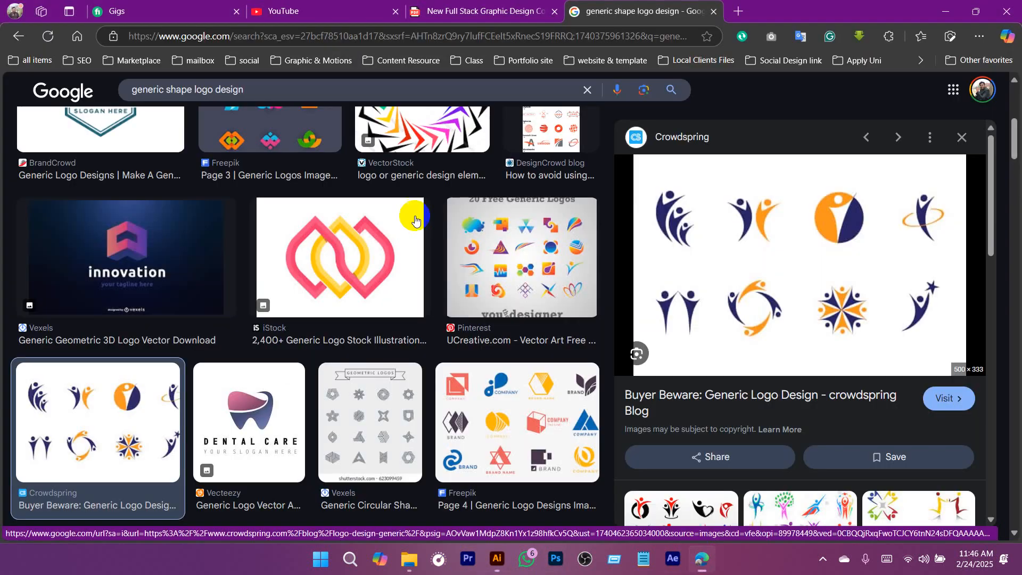
{"action": "scroll", "coordinate": [813, 314], "scroll_direction": "down", "scroll_amount": 5}
{"action": "scroll", "coordinate": [358, 314], "scroll_direction": "down", "scroll_amount": 15}
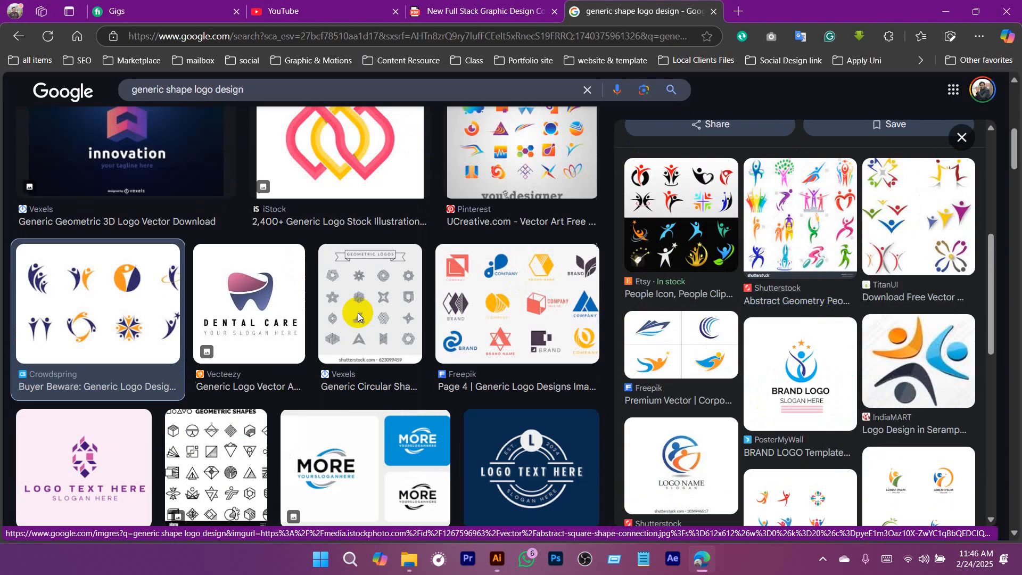
{"action": "scroll", "coordinate": [760, 376], "scroll_direction": "down", "scroll_amount": 5}
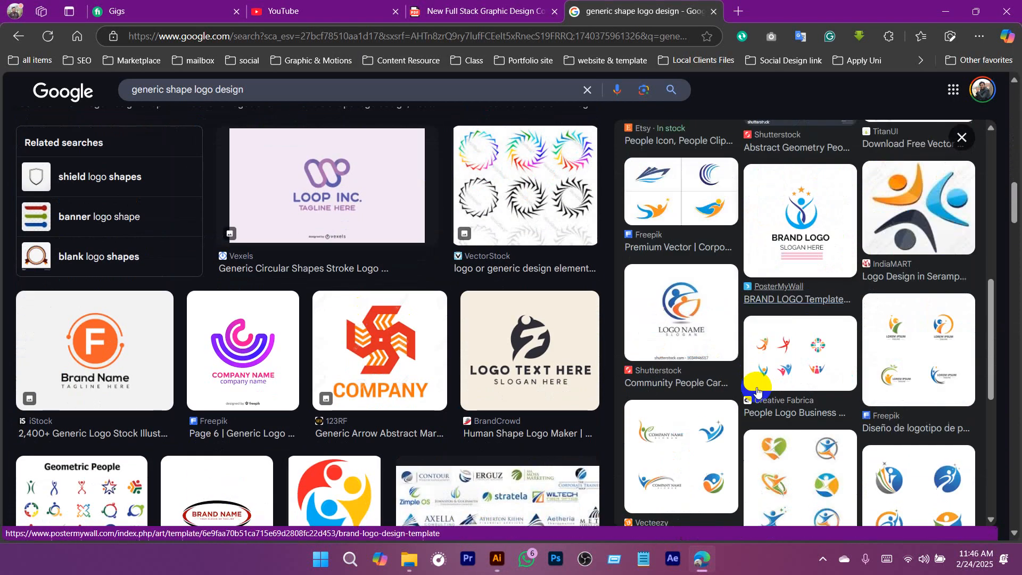
{"action": "scroll", "coordinate": [314, 322], "scroll_direction": "down", "scroll_amount": 5}
{"action": "scroll", "coordinate": [314, 322], "scroll_direction": "down", "scroll_amount": 5}
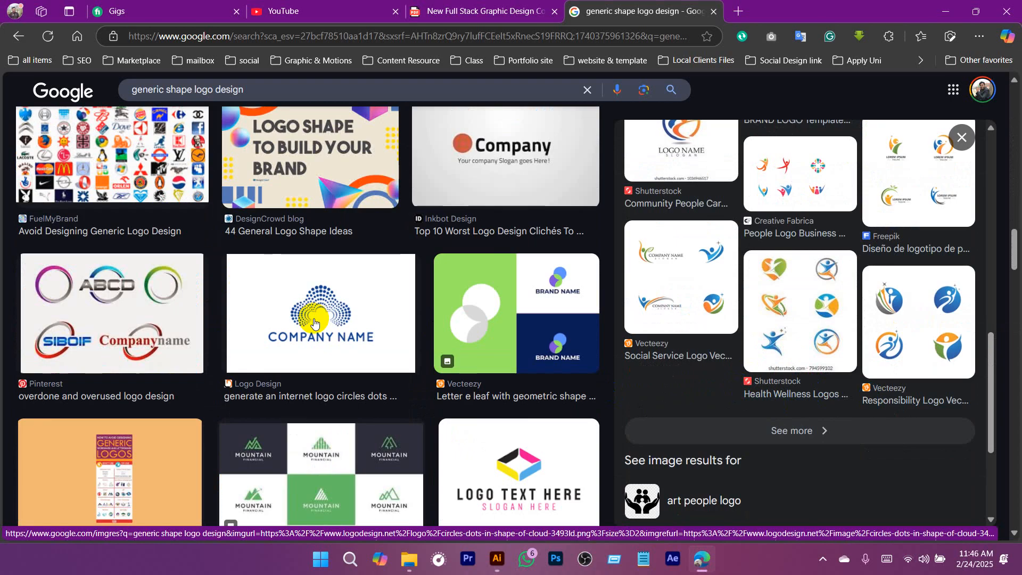
{"action": "left_click", "coordinate": [962, 137]}
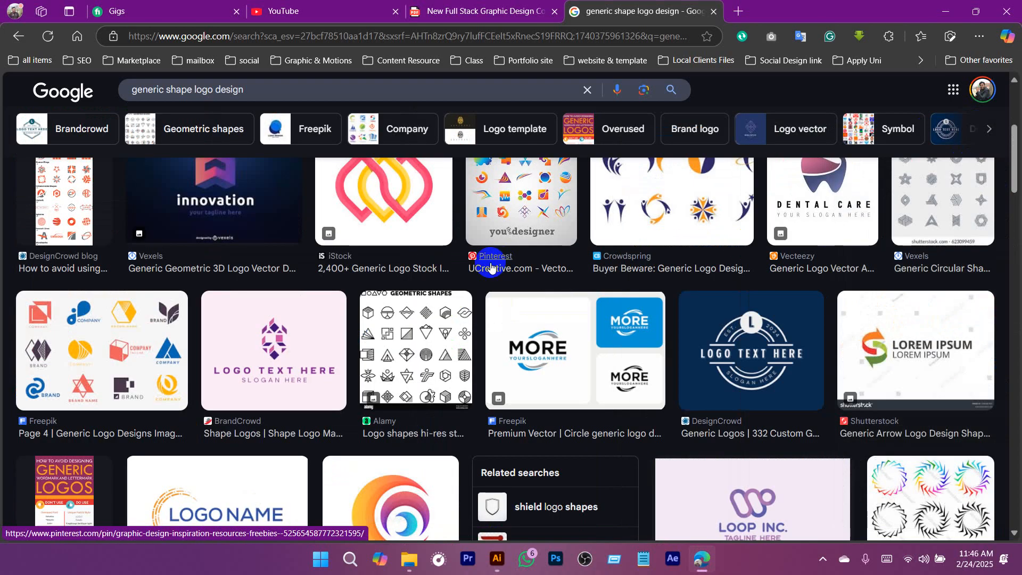
{"action": "scroll", "coordinate": [665, 351], "scroll_direction": "up", "scroll_amount": 5}
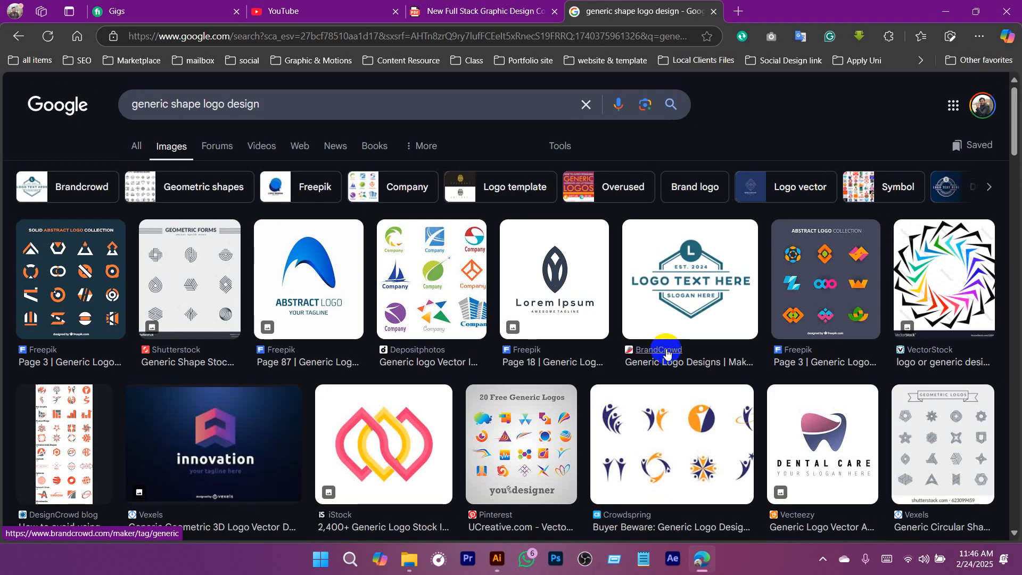
{"action": "scroll", "coordinate": [674, 351], "scroll_direction": "down", "scroll_amount": 15}
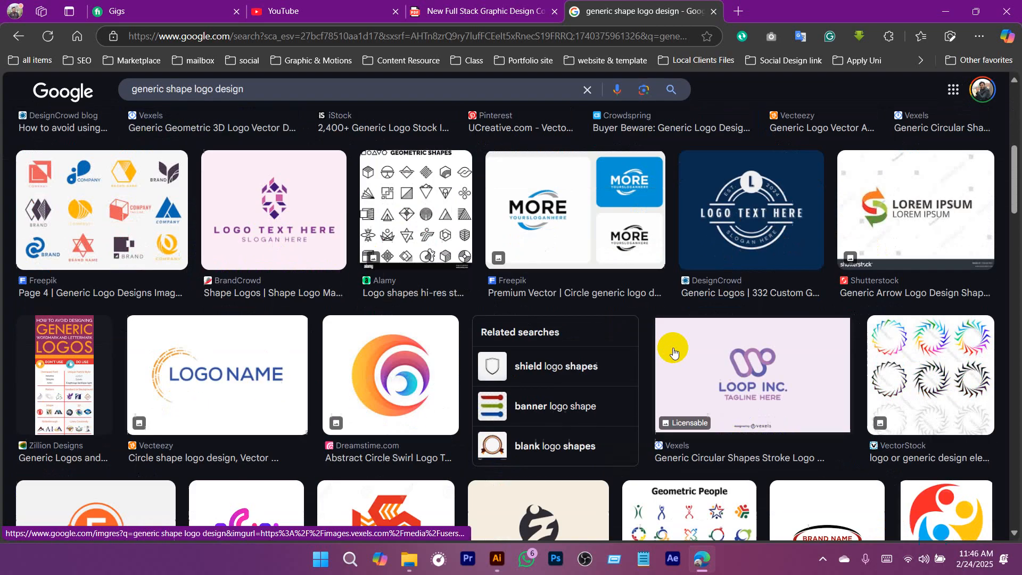
{"action": "scroll", "coordinate": [676, 349], "scroll_direction": "up", "scroll_amount": 10}
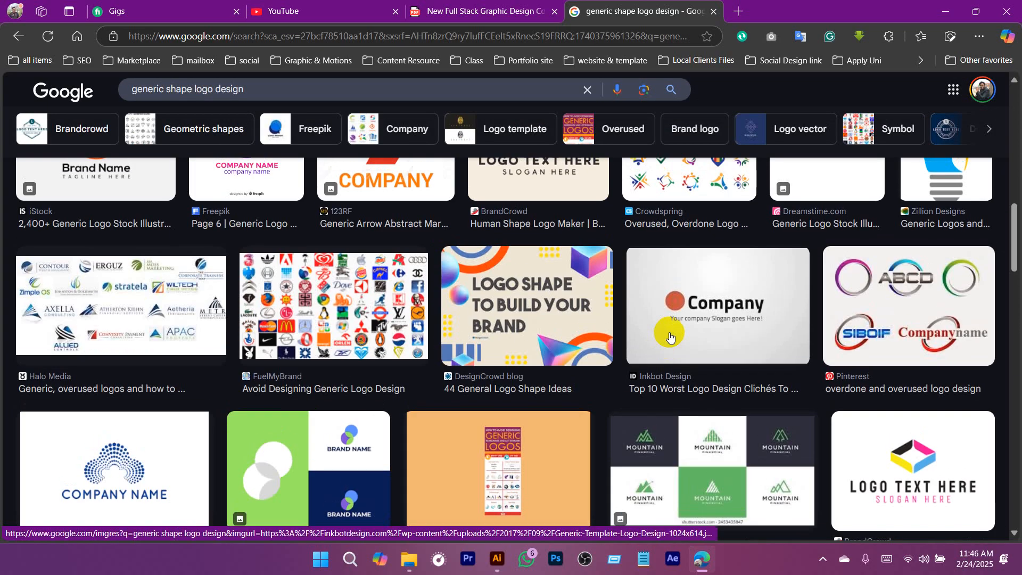
Copy the Pinterest image "overdone and overused logo design" and paste it onto the artboard in Illustrator.
{"action": "left_click", "coordinate": [985, 327]}
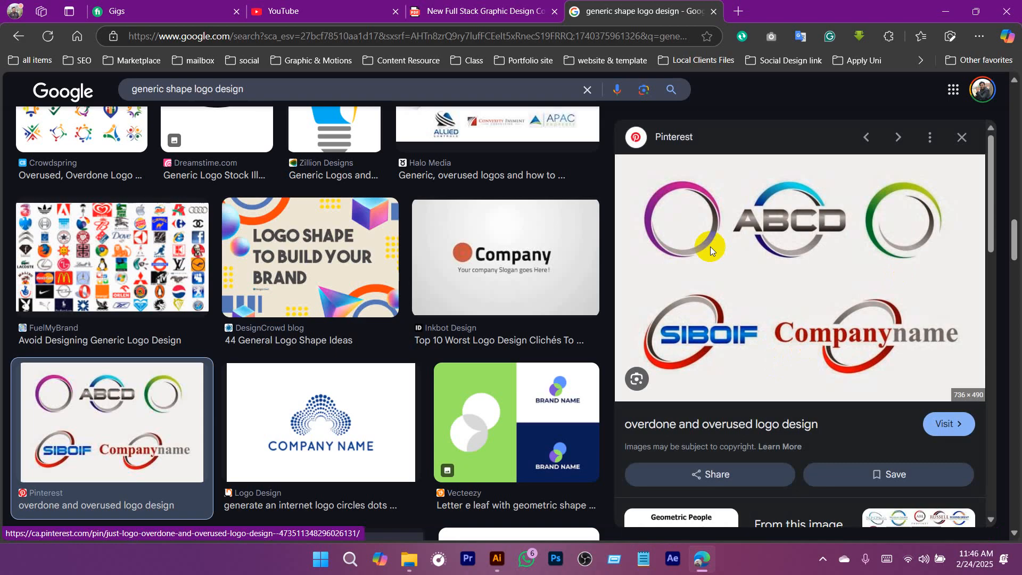
{"action": "scroll", "coordinate": [710, 247], "scroll_direction": "down", "scroll_amount": 6}
{"action": "scroll", "coordinate": [874, 297], "scroll_direction": "down", "scroll_amount": 4}
{"action": "scroll", "coordinate": [865, 343], "scroll_direction": "up", "scroll_amount": 4}
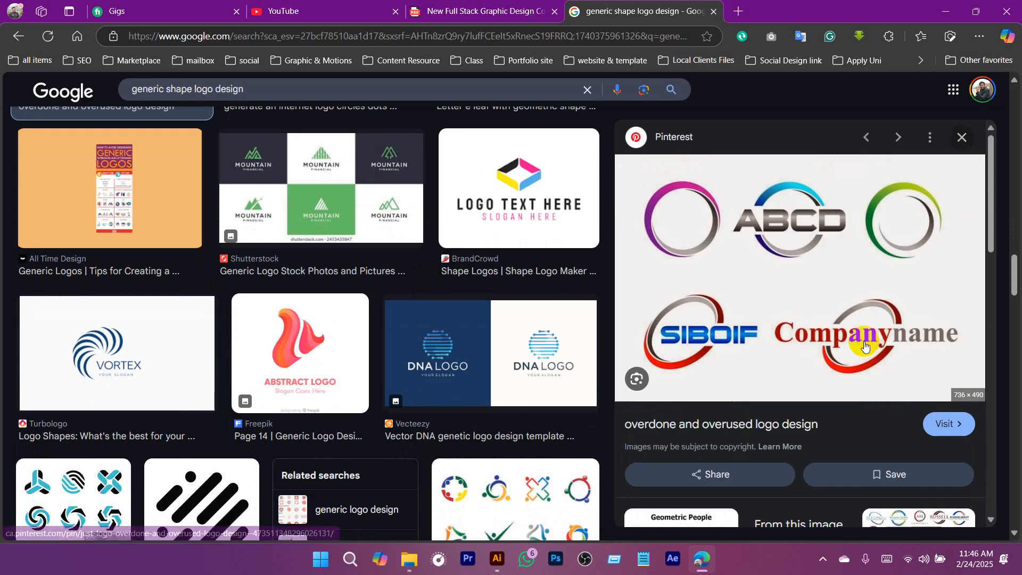
{"action": "right_click", "coordinate": [865, 346]}
{"action": "left_click", "coordinate": [596, 300]}
{"action": "left_click", "coordinate": [497, 558]}
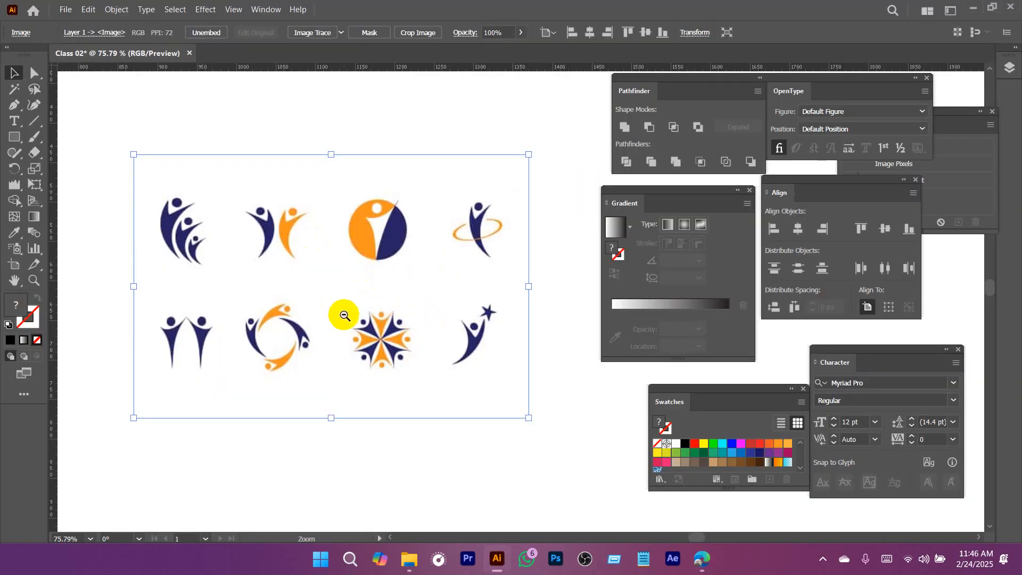
{"action": "key", "text": "ctrl+v"}
{"action": "scroll", "coordinate": [475, 331], "scroll_direction": "down", "scroll_amount": 5}
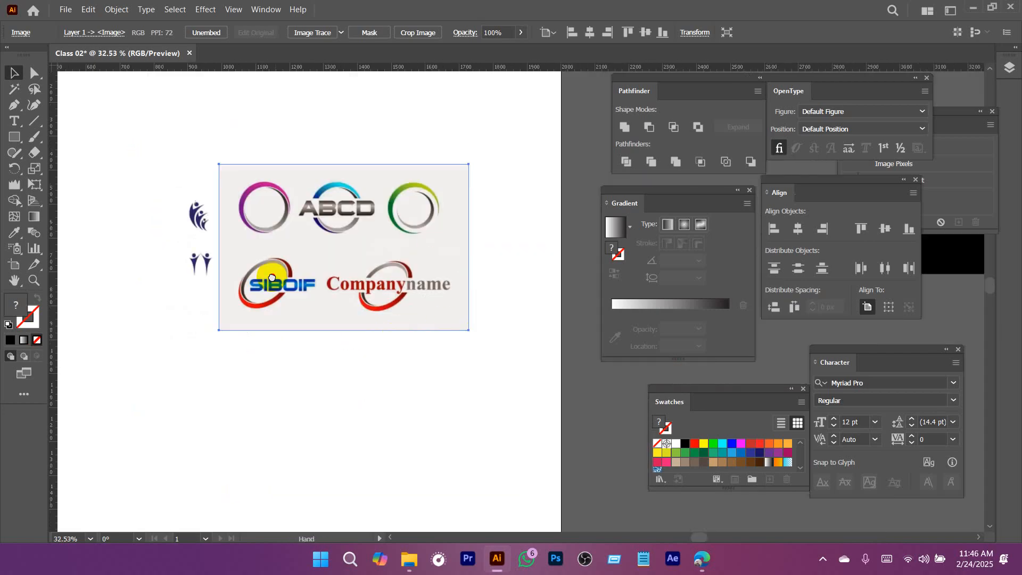
Move the circle-logo reference image and the eight people logos apart toward the right side of the artboard.
{"action": "left_click", "coordinate": [422, 178]}
{"action": "left_click_drag", "start_coordinate": [356, 336], "coordinate": [525, 238]}
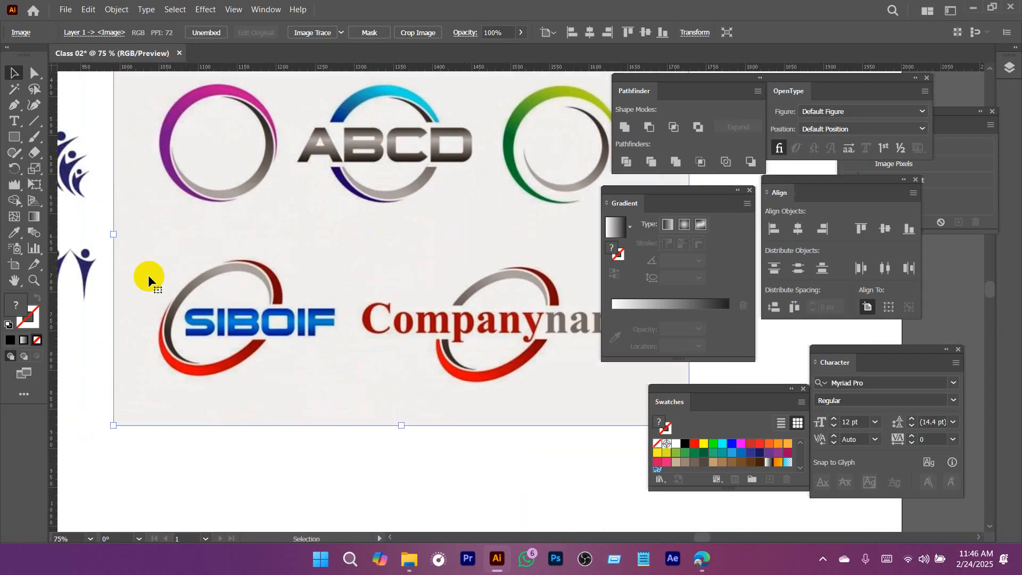
{"action": "left_click_drag", "start_coordinate": [450, 296], "coordinate": [507, 464]}
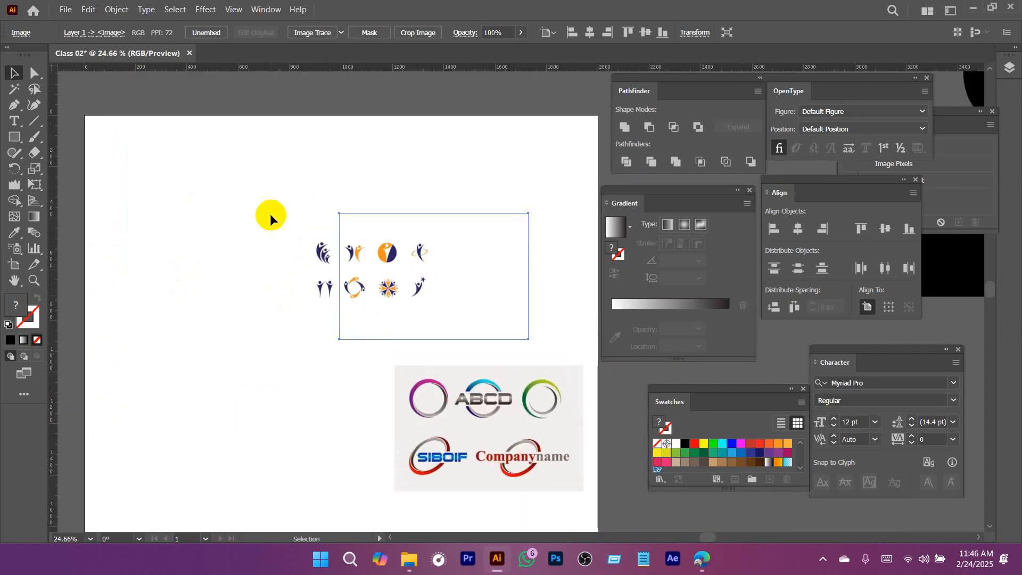
{"action": "left_click_drag", "start_coordinate": [369, 291], "coordinate": [519, 186]}
{"action": "left_click_drag", "start_coordinate": [464, 413], "coordinate": [535, 371]}
{"action": "left_click_drag", "start_coordinate": [329, 337], "coordinate": [374, 277]}
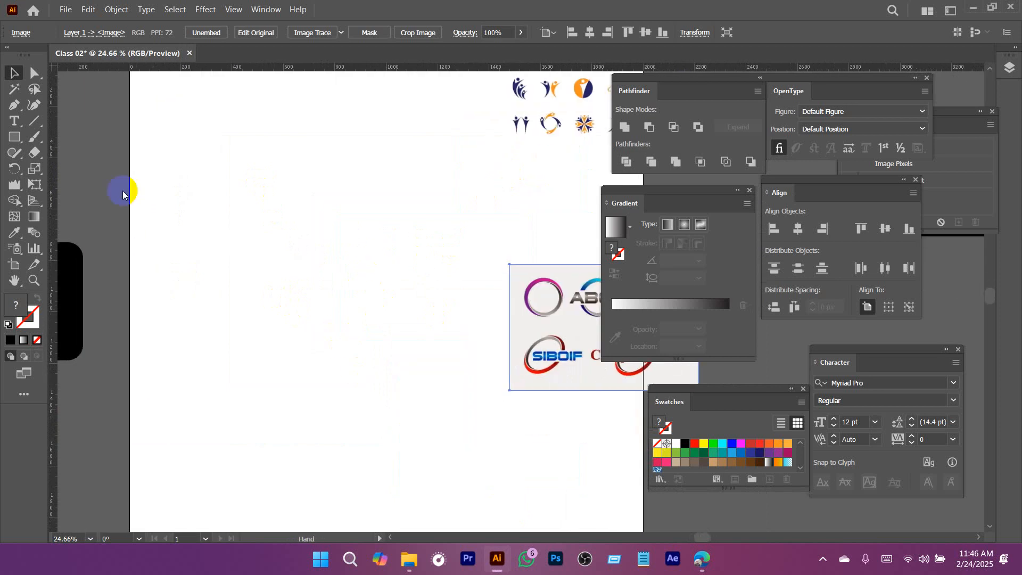
Draw a large black circle with the Ellipse tool on the empty left part of the artboard.
{"action": "left_click_drag", "start_coordinate": [16, 140], "coordinate": [70, 183]}
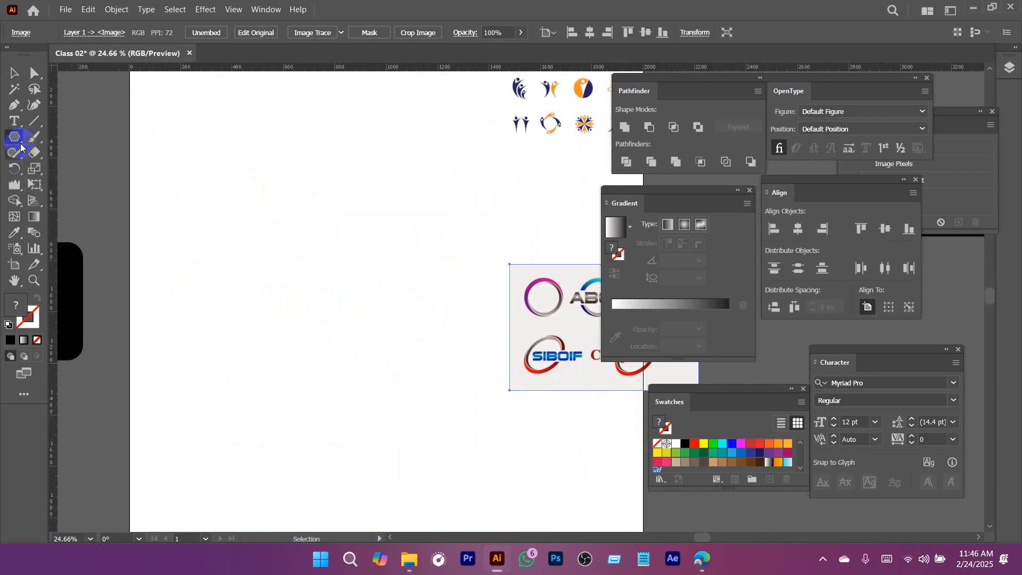
{"action": "left_click_drag", "start_coordinate": [20, 148], "coordinate": [72, 162]}
{"action": "left_click_drag", "start_coordinate": [224, 168], "coordinate": [382, 336]}
{"action": "key", "text": "v"}
{"action": "left_click", "coordinate": [408, 283]}
{"action": "left_click_drag", "start_coordinate": [409, 281], "coordinate": [425, 246]}
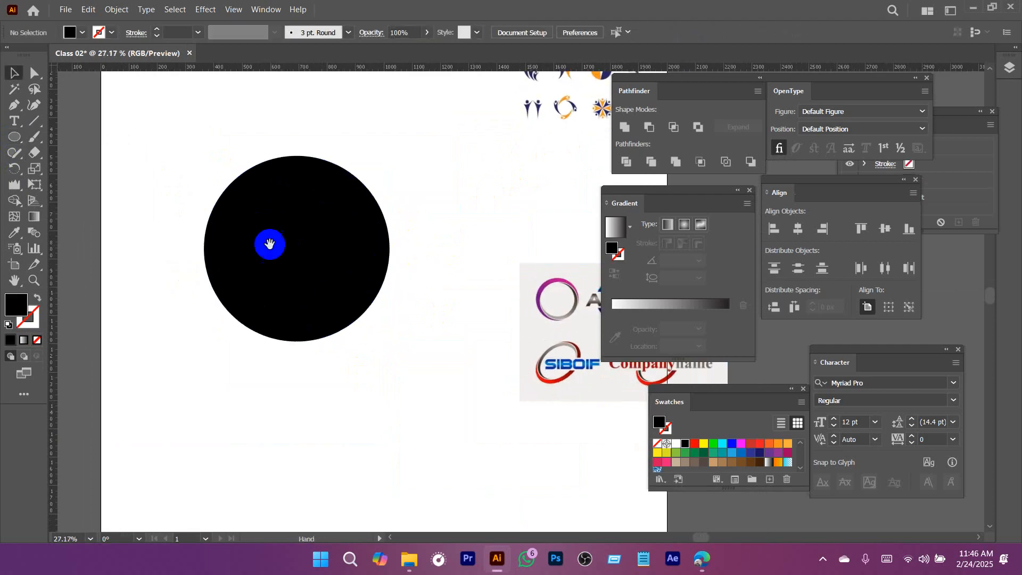
Paste a regular copy of the black circle and delete the pasted copy.
{"action": "left_click", "coordinate": [271, 248]}
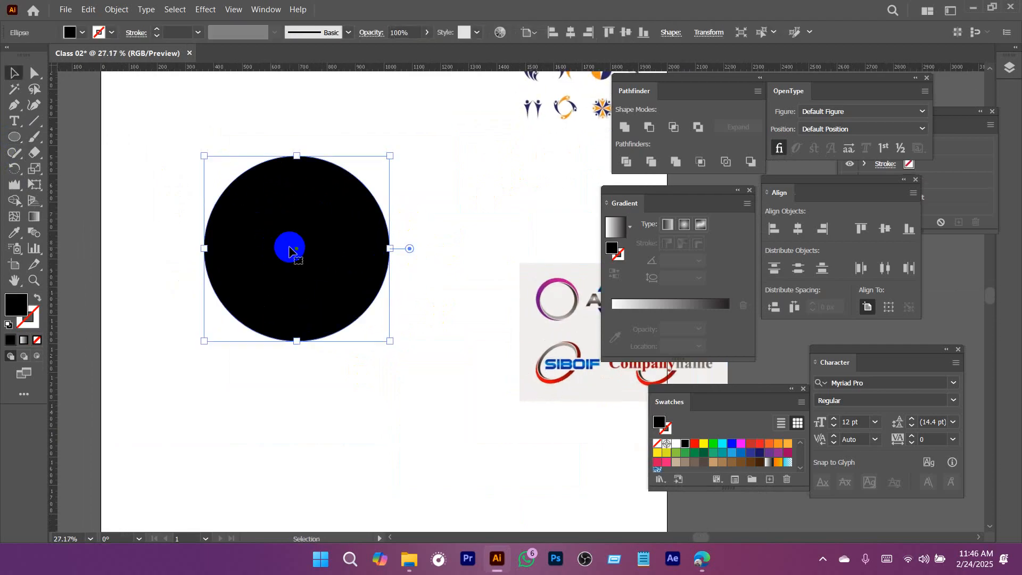
{"action": "key", "text": "a"}
{"action": "key", "text": "ctrl+c"}
{"action": "key", "text": "ctrl+v"}
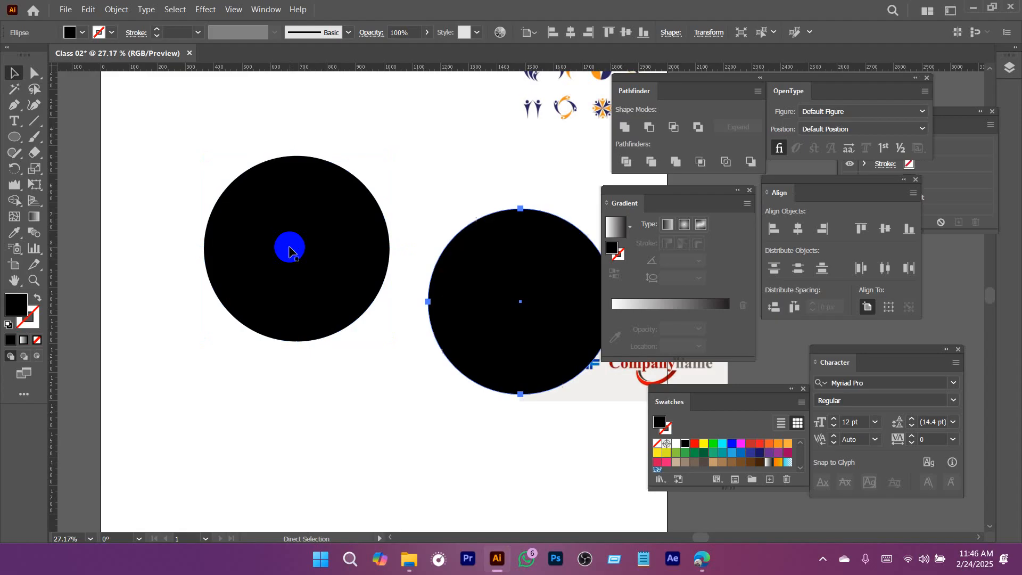
{"action": "key", "text": "v"}
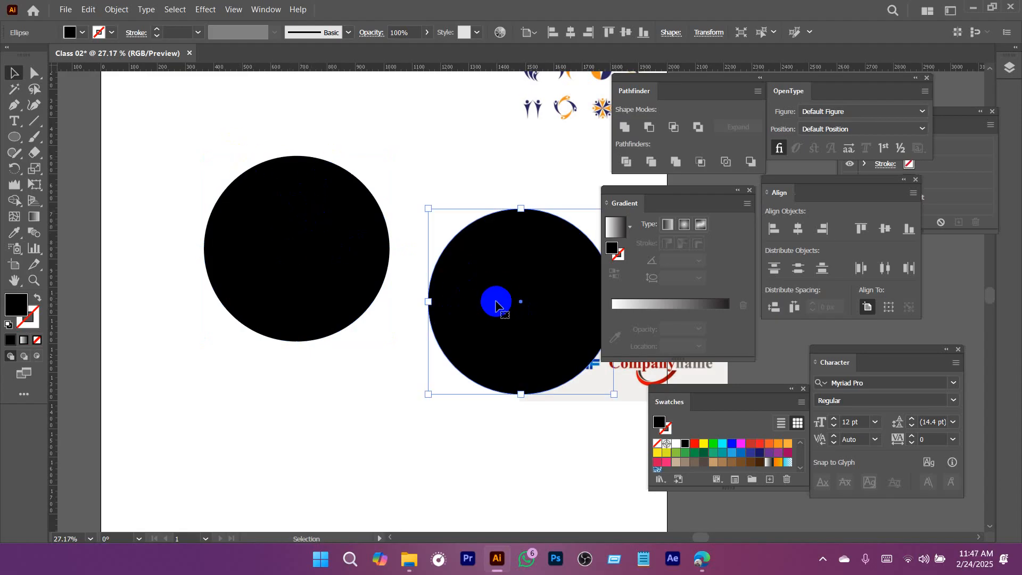
{"action": "key", "text": "Delete"}
Try moving the black circle downward and undo the move.
{"action": "left_click", "coordinate": [336, 219]}
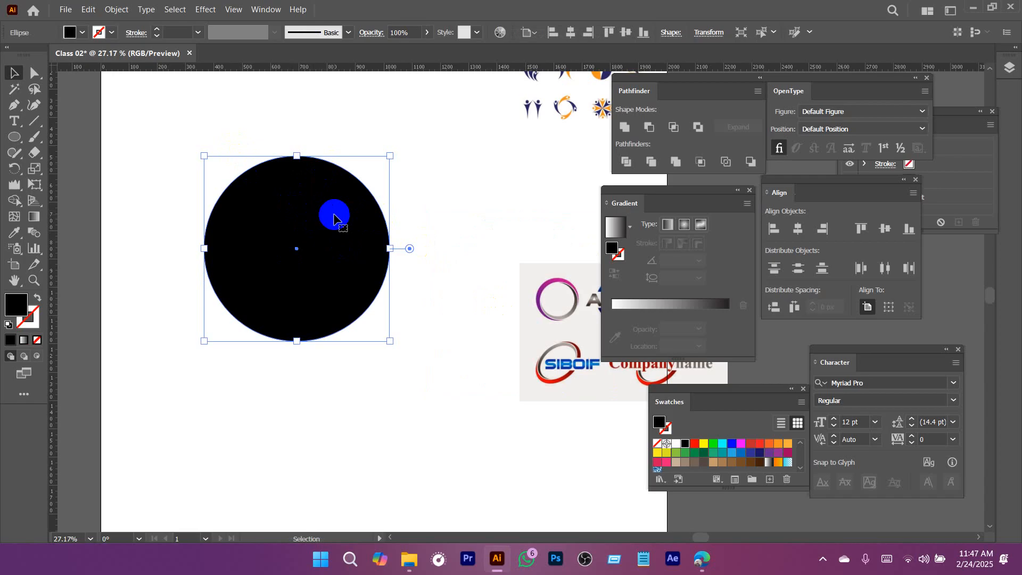
{"action": "key", "text": "a"}
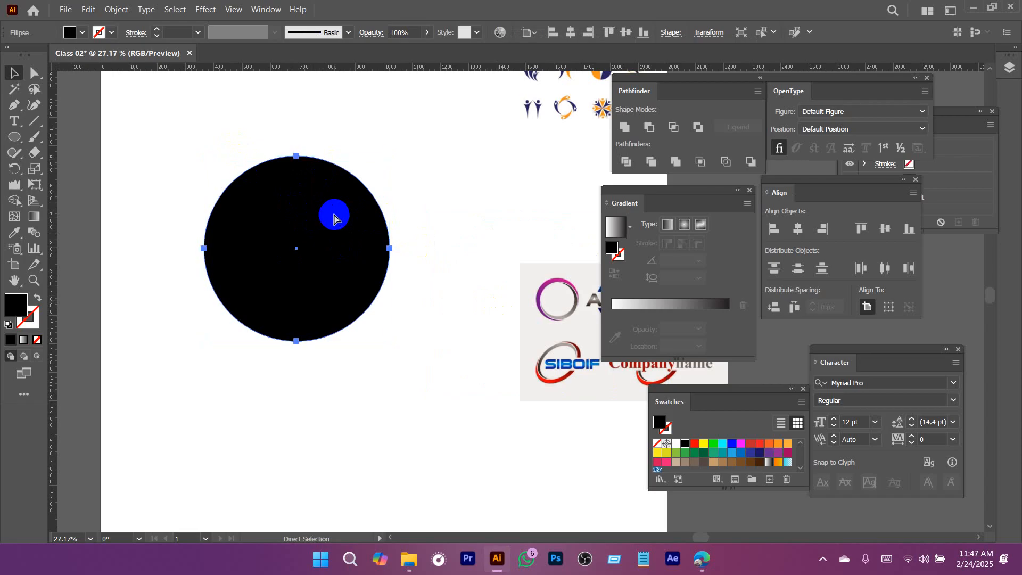
{"action": "key", "text": "v"}
{"action": "left_click_drag", "start_coordinate": [333, 218], "coordinate": [353, 364]}
{"action": "key", "text": "ctrl+z"}
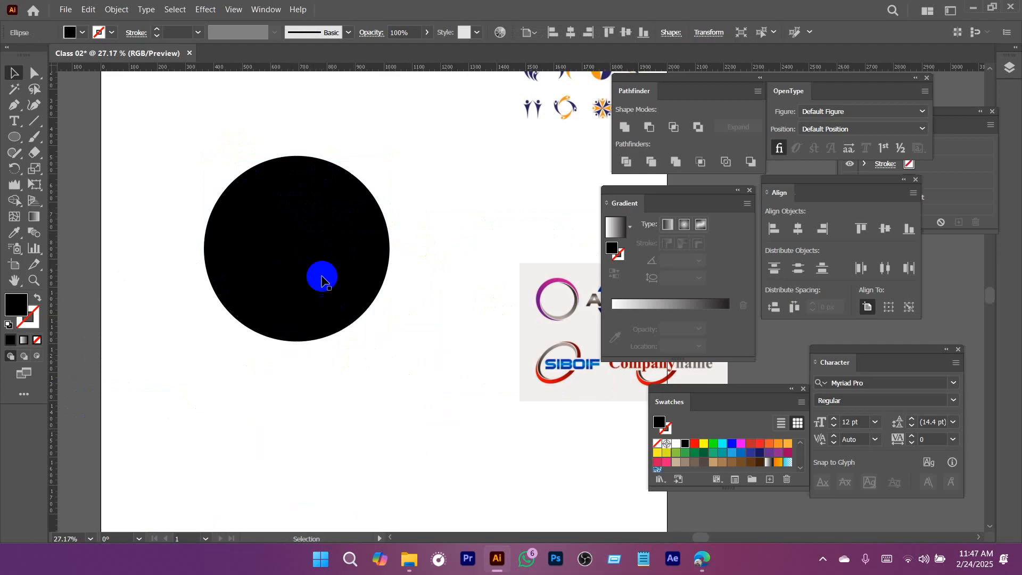
Duplicate the black circle in place and fill the front copy with cyan.
{"action": "key", "text": "a"}
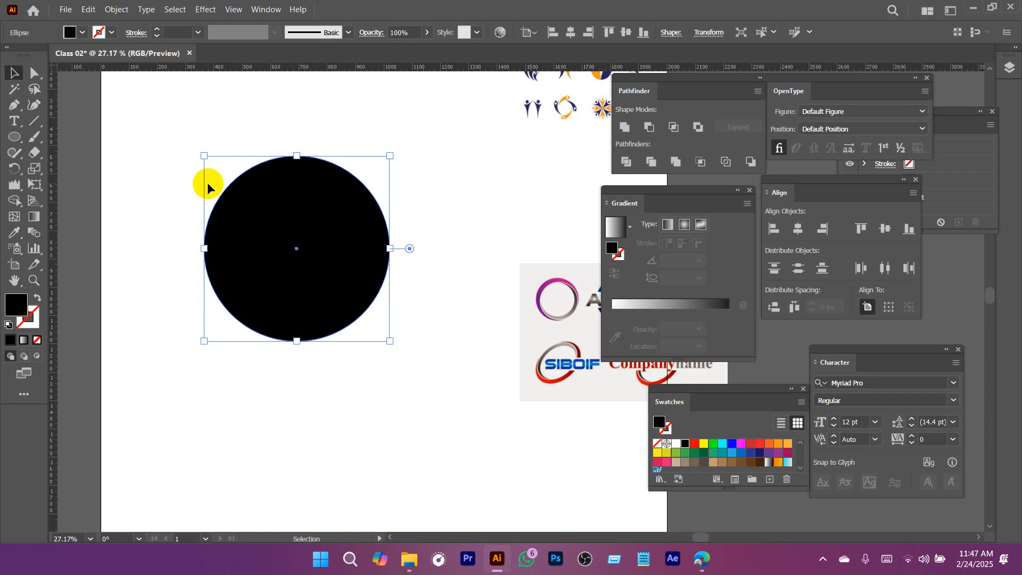
{"action": "scroll", "coordinate": [273, 233], "scroll_direction": "up", "scroll_amount": 1}
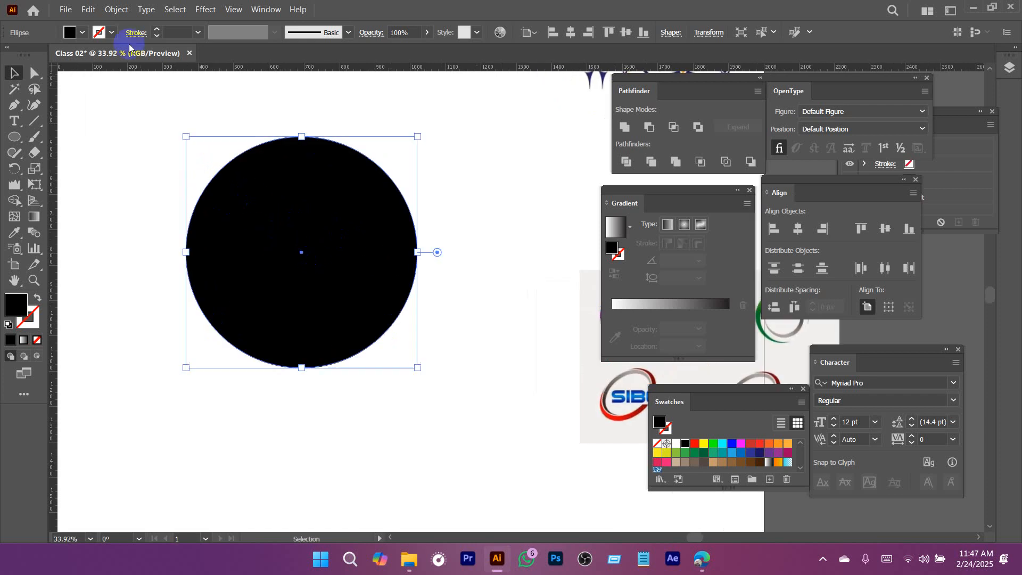
{"action": "left_click", "coordinate": [75, 56]}
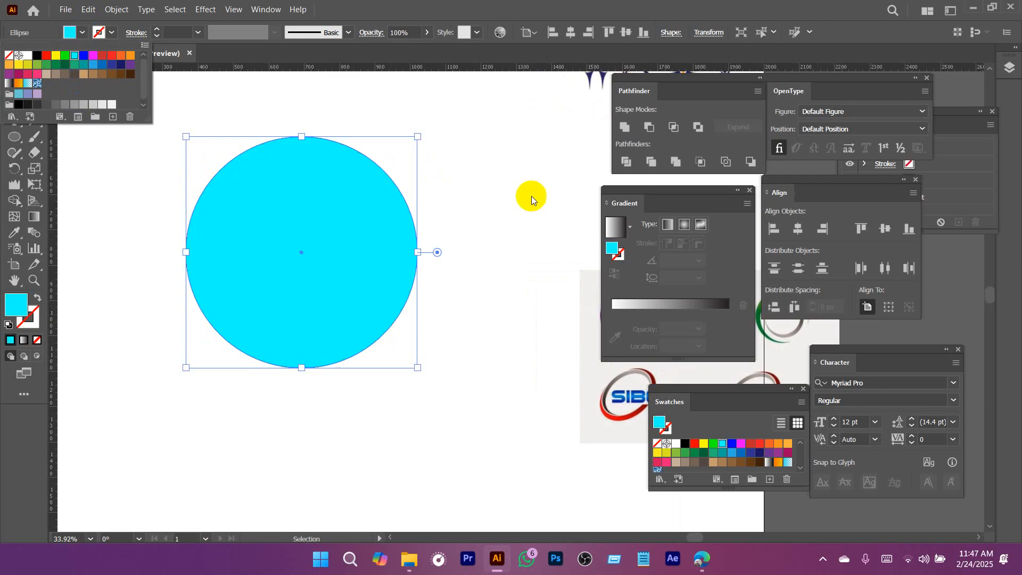
{"action": "left_click", "coordinate": [529, 198]}
Scale down the cyan circle proportionally toward the black circle's right edge, exposing a thick black crescent on the left.
{"action": "left_click", "coordinate": [291, 240]}
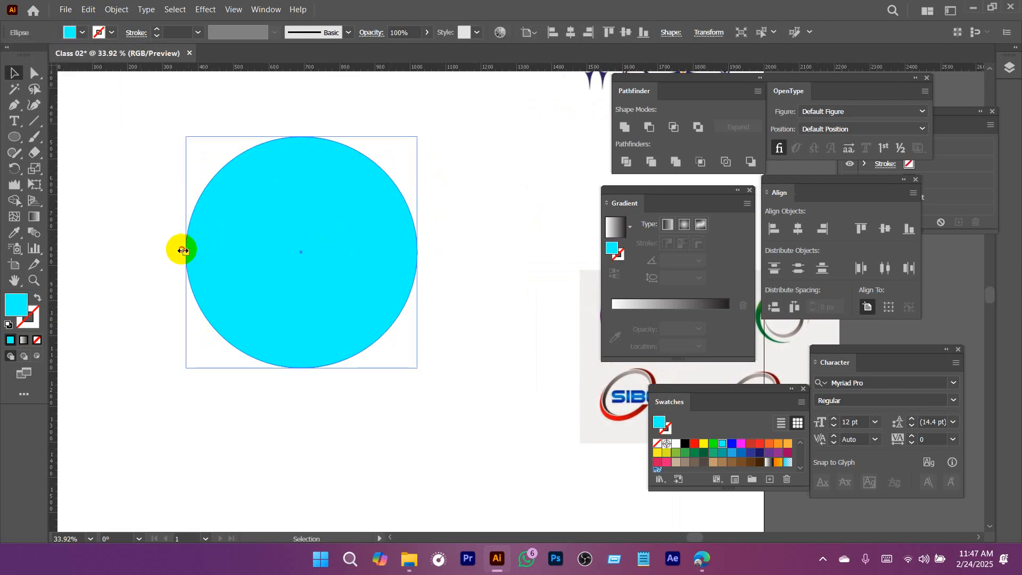
{"action": "left_click_drag", "start_coordinate": [183, 250], "coordinate": [208, 250]}
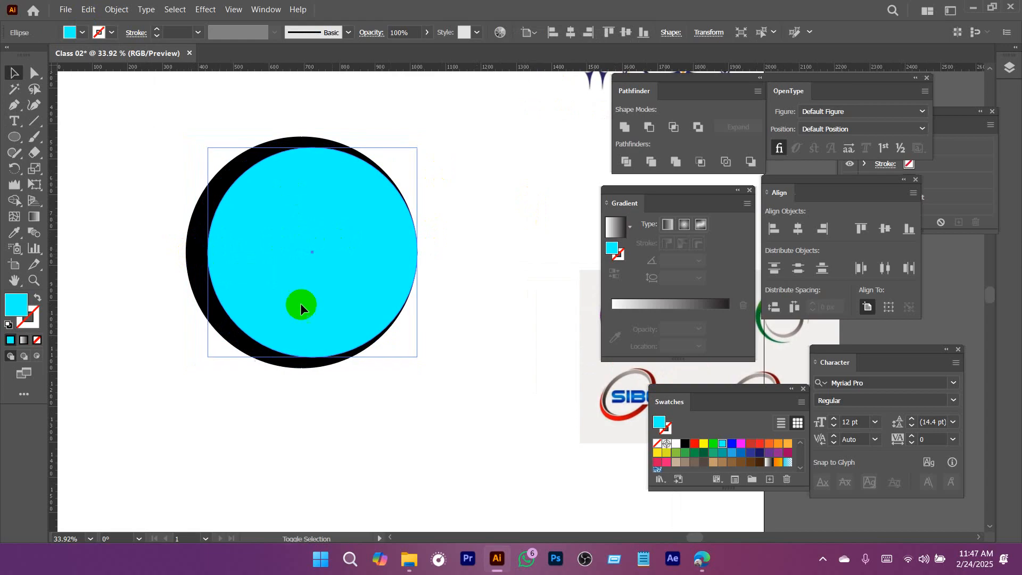
{"action": "left_click", "coordinate": [384, 251]}
{"action": "left_click_drag", "start_coordinate": [417, 251], "coordinate": [169, 415]}
{"action": "left_click", "coordinate": [461, 277]}
{"action": "left_click", "coordinate": [464, 296], "text": "ctrl+alt"}
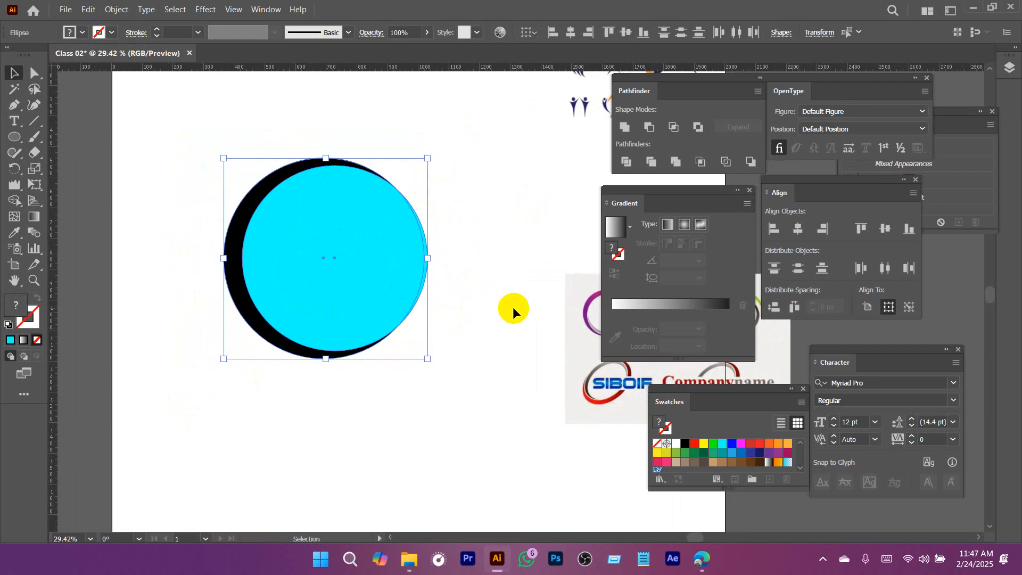
{"action": "left_click", "coordinate": [401, 276]}
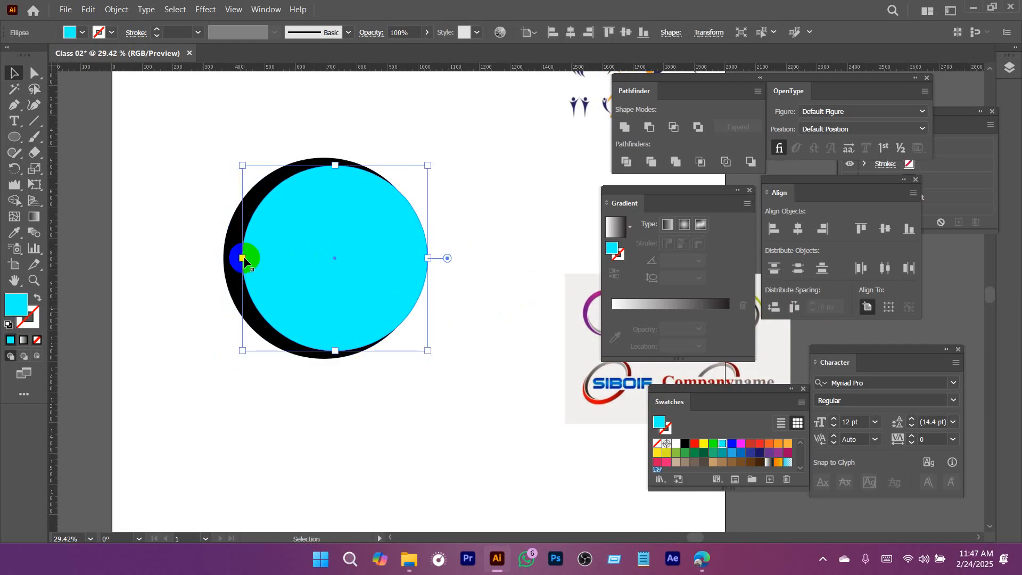
{"action": "left_click_drag", "start_coordinate": [242, 257], "coordinate": [254, 258]}
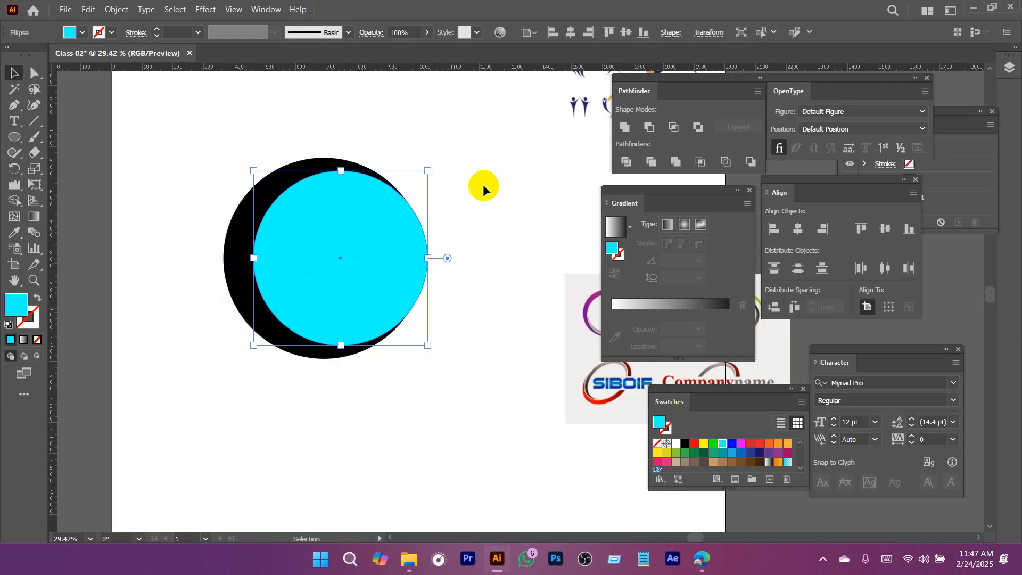
Subtract the cyan circle from the black circle with Minus Front to leave a crescent.
{"action": "left_click_drag", "start_coordinate": [482, 182], "coordinate": [125, 414]}
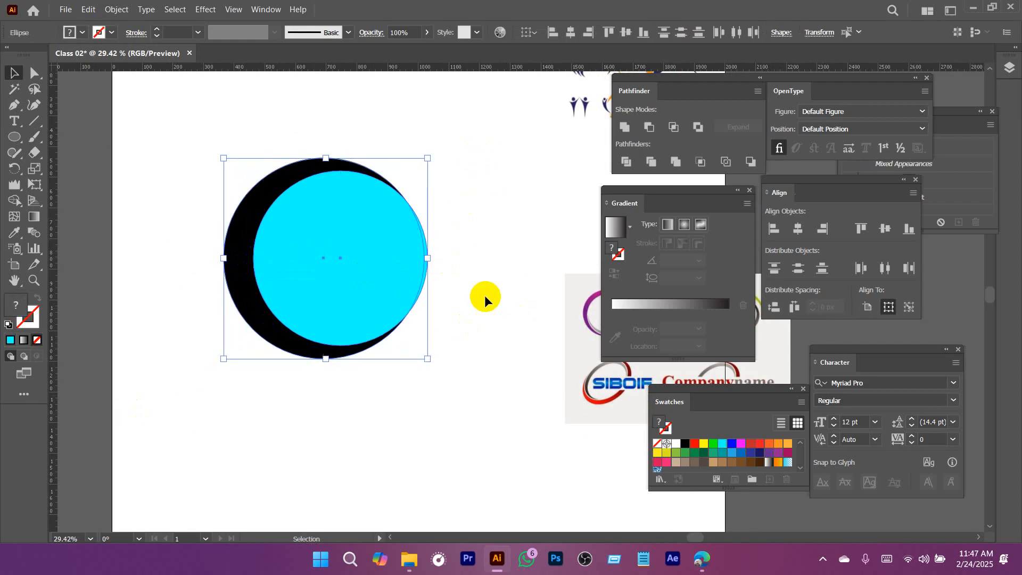
{"action": "left_click", "coordinate": [650, 127]}
{"action": "left_click", "coordinate": [481, 176]}
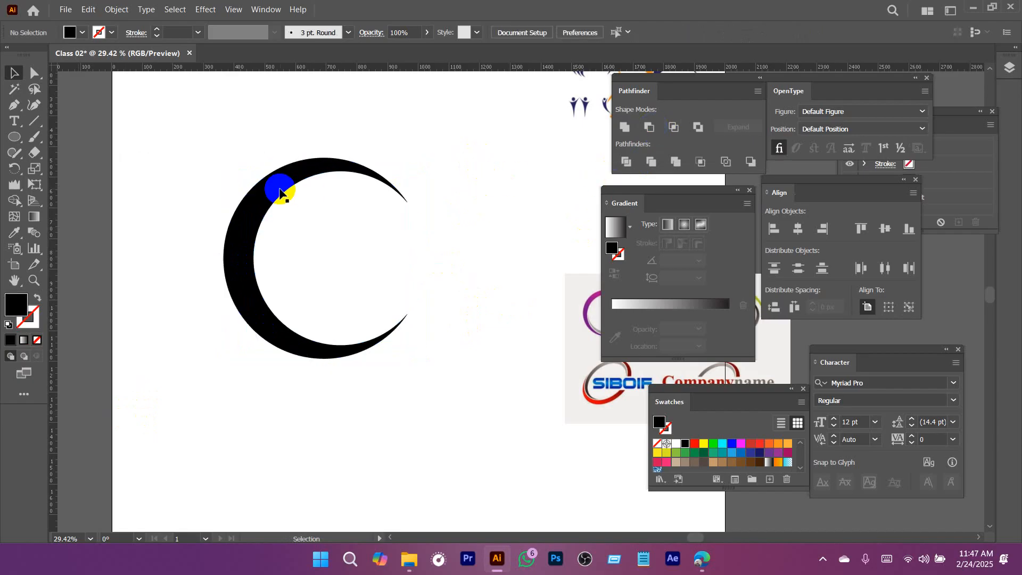
Create a copy of the crescent rotated 180 degrees, scaled down to nest inside the original's open right side.
{"action": "left_click", "coordinate": [282, 190]}
{"action": "key", "text": "a"}
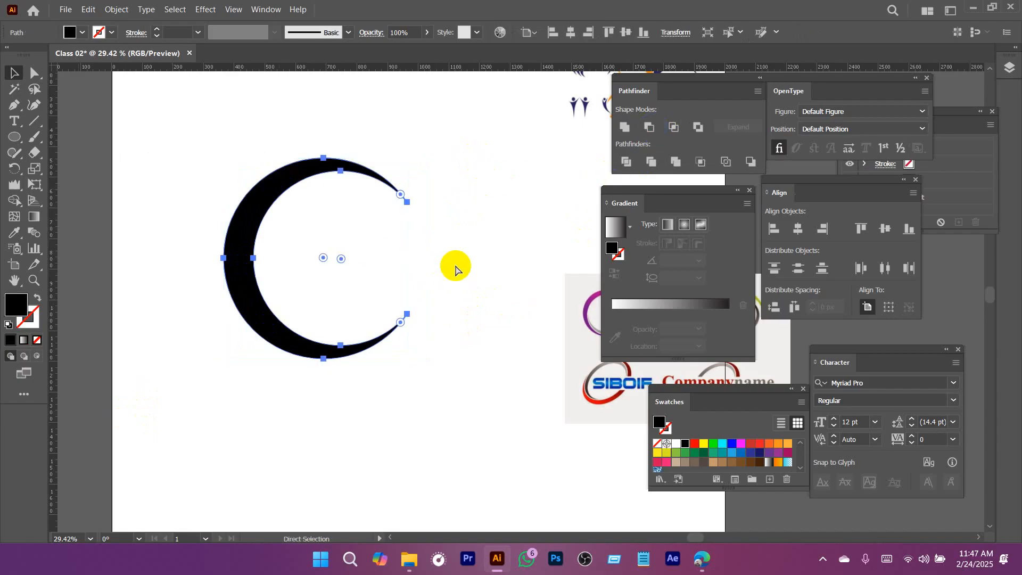
{"action": "key", "text": "v"}
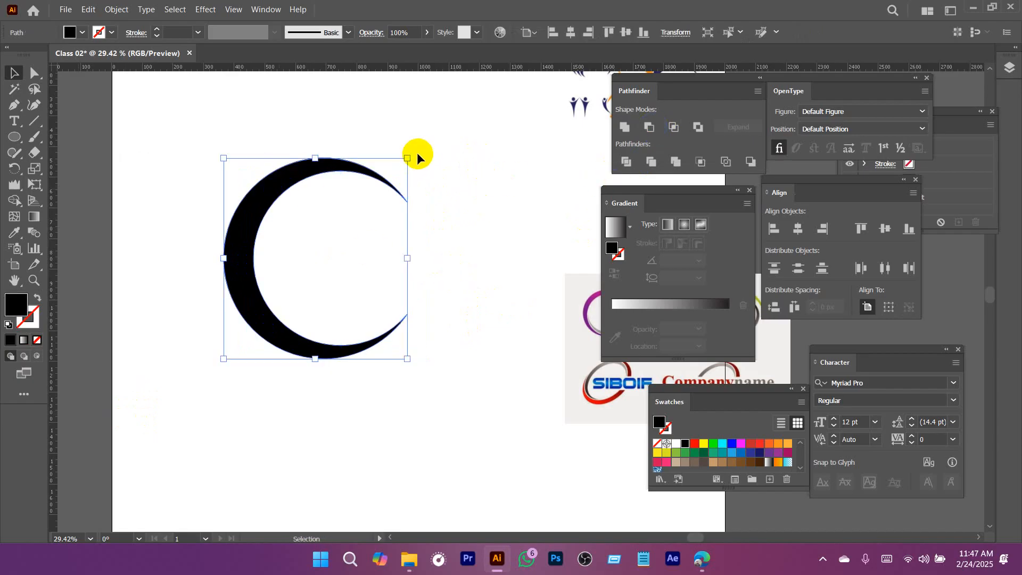
{"action": "left_click_drag", "start_coordinate": [414, 155], "coordinate": [242, 326]}
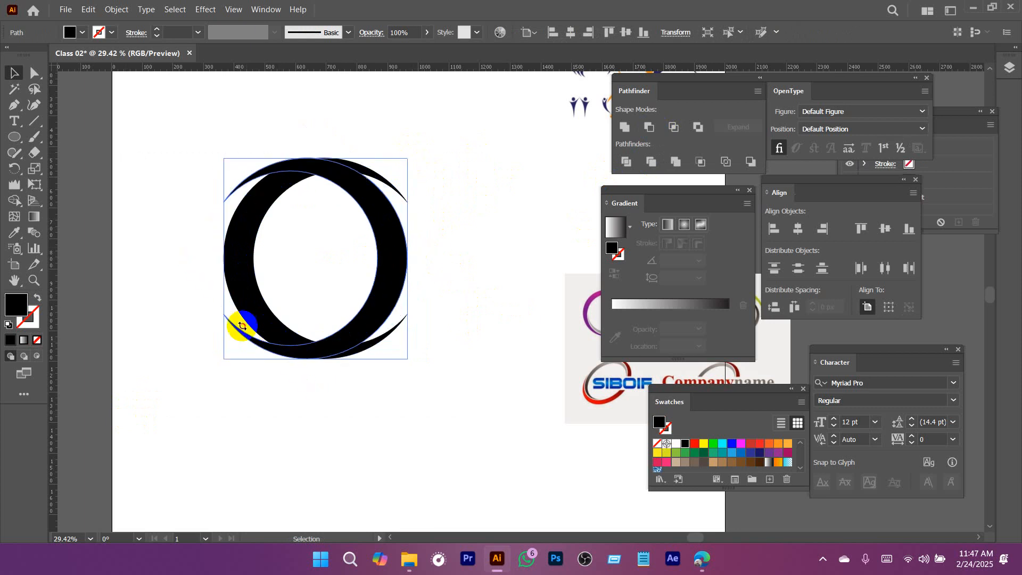
{"action": "left_click_drag", "start_coordinate": [224, 258], "coordinate": [262, 258]}
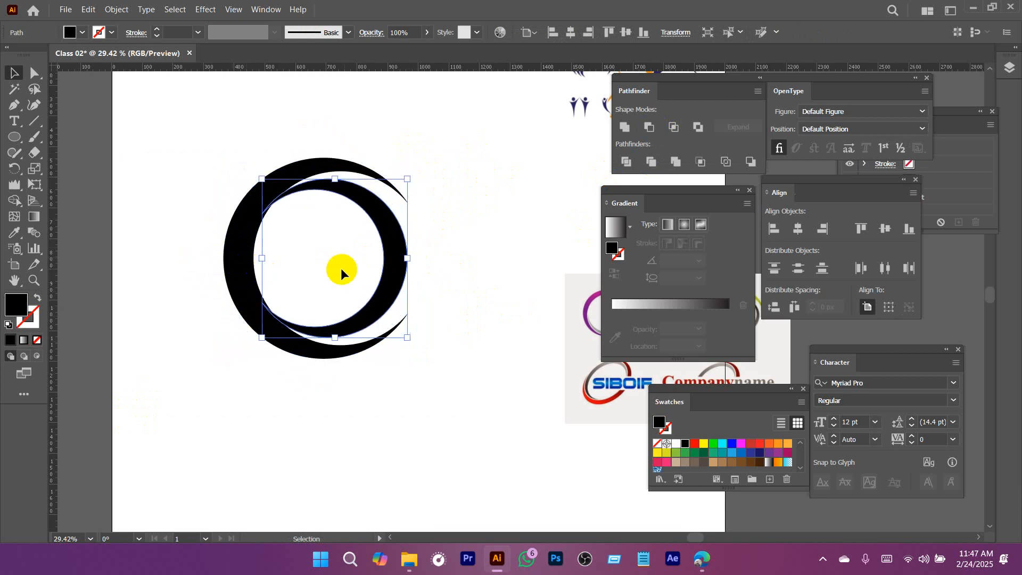
{"action": "left_click_drag", "start_coordinate": [391, 269], "coordinate": [525, 366]}
Compare the two-crescent ring with the reference logos, and move both crescents to the artboard's upper-left area.
{"action": "left_click", "coordinate": [490, 304]}
{"action": "left_click", "coordinate": [490, 304], "text": "alt"}
{"action": "left_click_drag", "start_coordinate": [465, 330], "coordinate": [337, 257]}
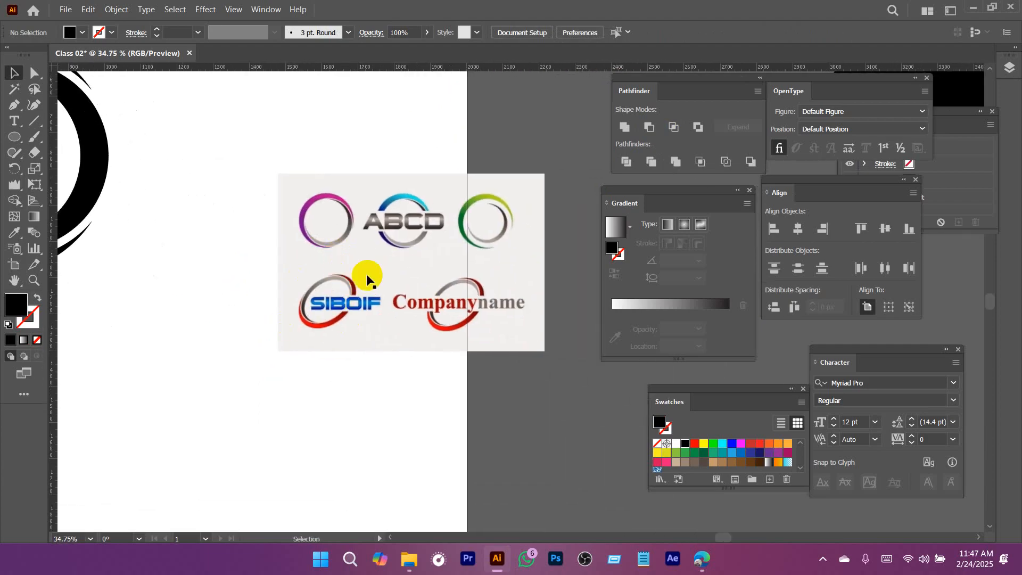
{"action": "left_click_drag", "start_coordinate": [426, 313], "coordinate": [447, 326]}
{"action": "left_click_drag", "start_coordinate": [262, 342], "coordinate": [364, 149]}
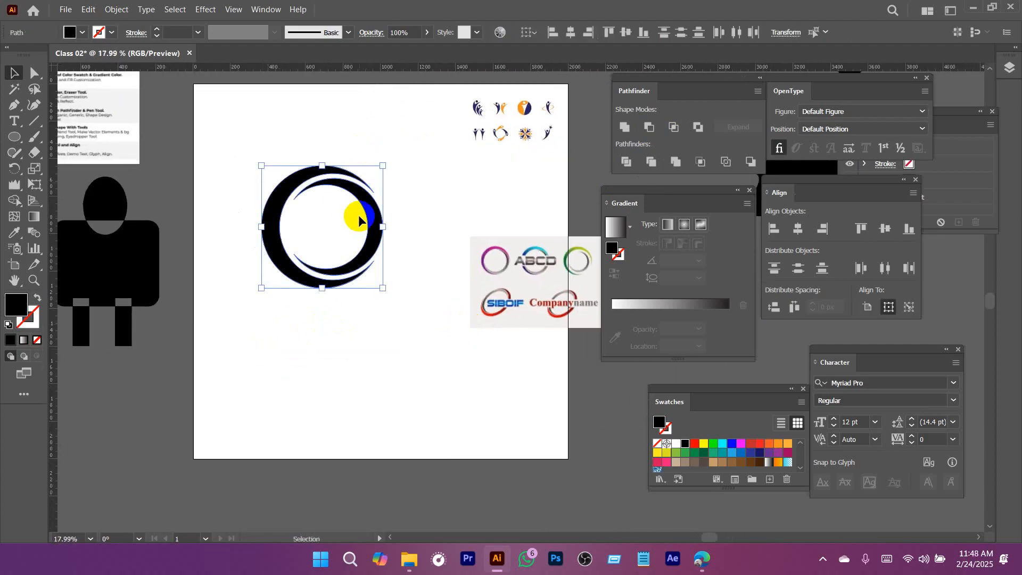
{"action": "left_click_drag", "start_coordinate": [372, 224], "coordinate": [334, 125]}
Draw a wide black ellipse below the crescent ring and rotate it about 28° counterclockwise.
{"action": "left_click", "coordinate": [7, 143]}
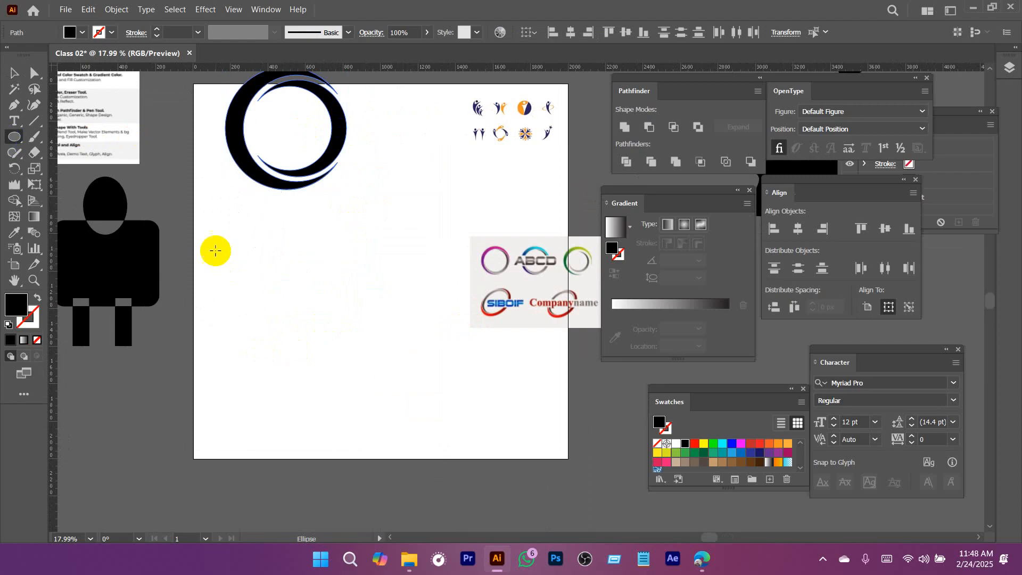
{"action": "left_click_drag", "start_coordinate": [216, 250], "coordinate": [362, 338]}
{"action": "key", "text": "v"}
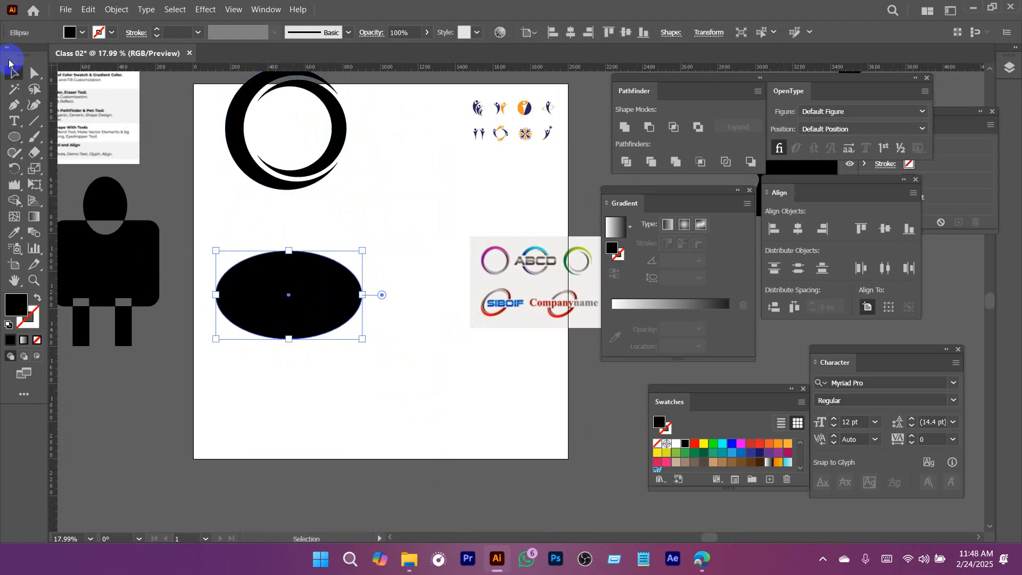
{"action": "left_click_drag", "start_coordinate": [370, 246], "coordinate": [354, 183]}
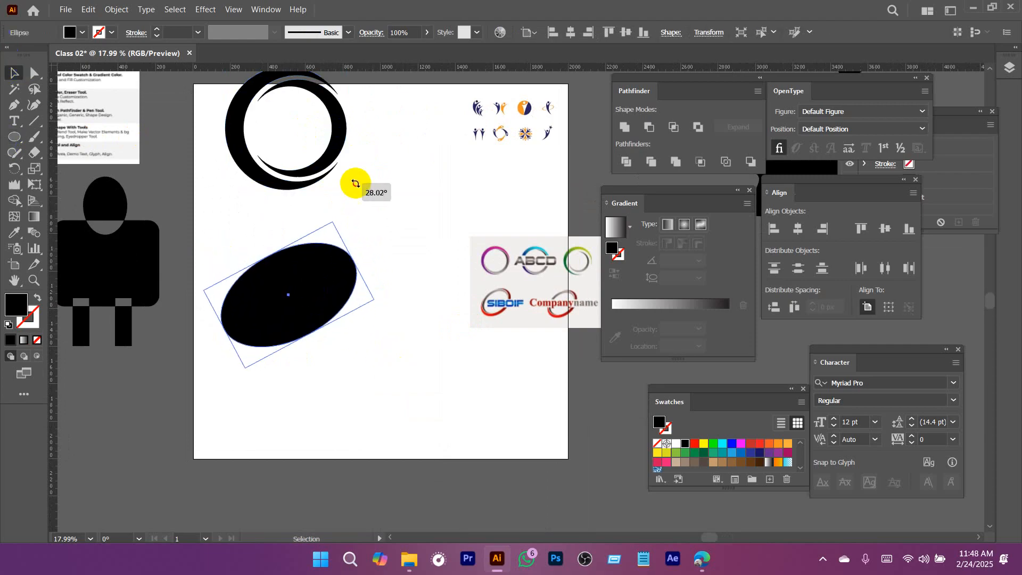
{"action": "left_click", "coordinate": [358, 225]}
{"action": "left_click_drag", "start_coordinate": [296, 289], "coordinate": [337, 253]}
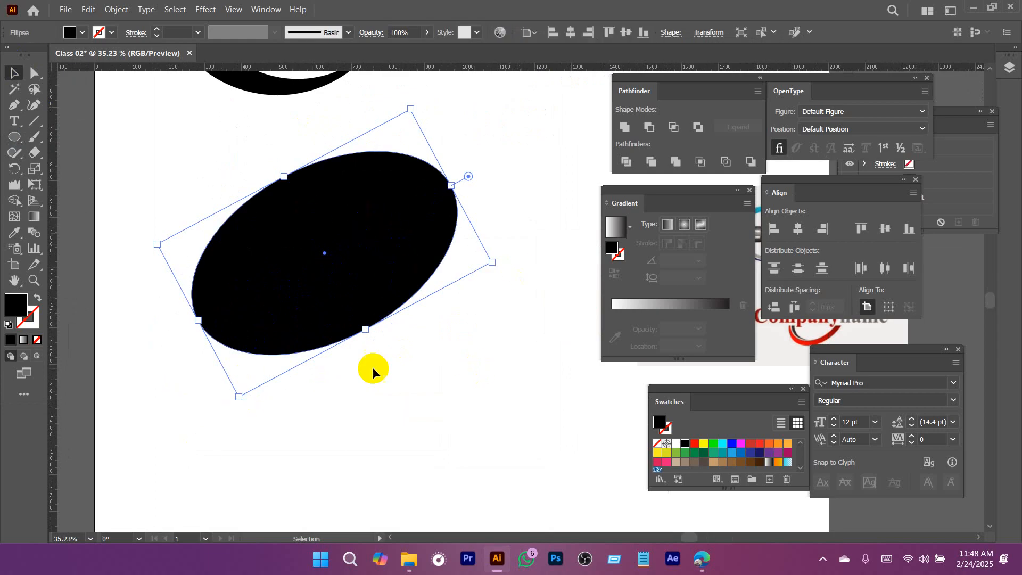
Duplicate the tilted ellipse in place as a smaller copy shifted toward its upper-right end, filled with yellow.
{"action": "left_click", "coordinate": [314, 250]}
{"action": "key", "text": "ctrl"}
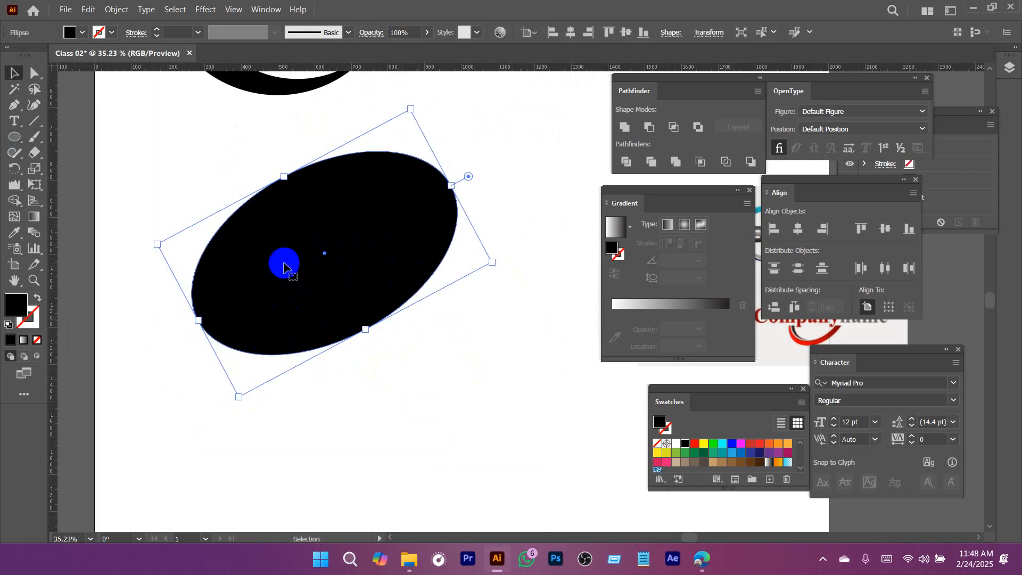
{"action": "left_click_drag", "start_coordinate": [199, 320], "coordinate": [243, 299]}
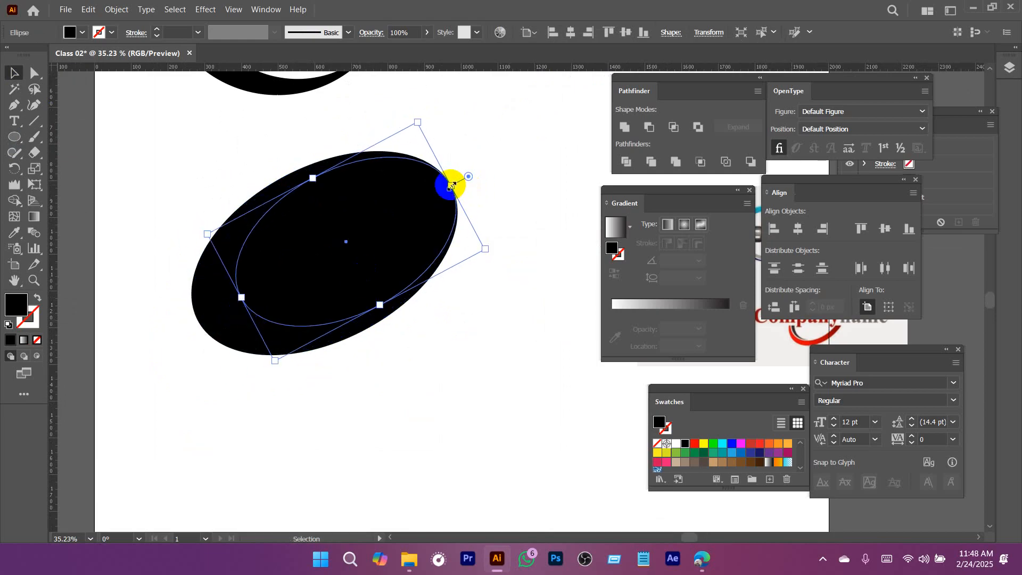
{"action": "left_click_drag", "start_coordinate": [451, 186], "coordinate": [460, 181]}
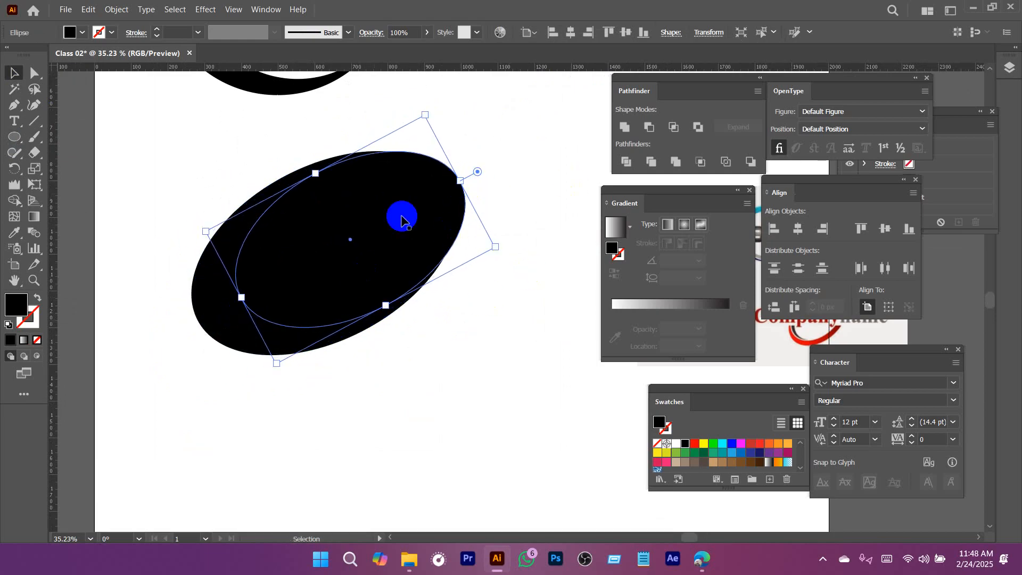
{"action": "left_click", "coordinate": [53, 56]}
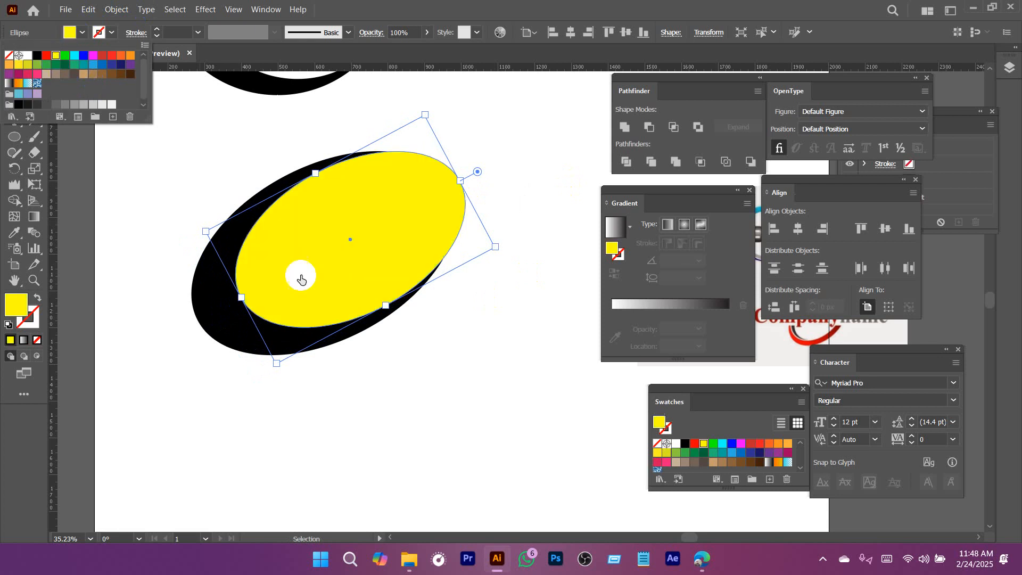
Shrink the yellow ellipse and shift it slightly toward the lower right, and subtract it from the black ellipse with Minus Front.
{"action": "left_click", "coordinate": [411, 377]}
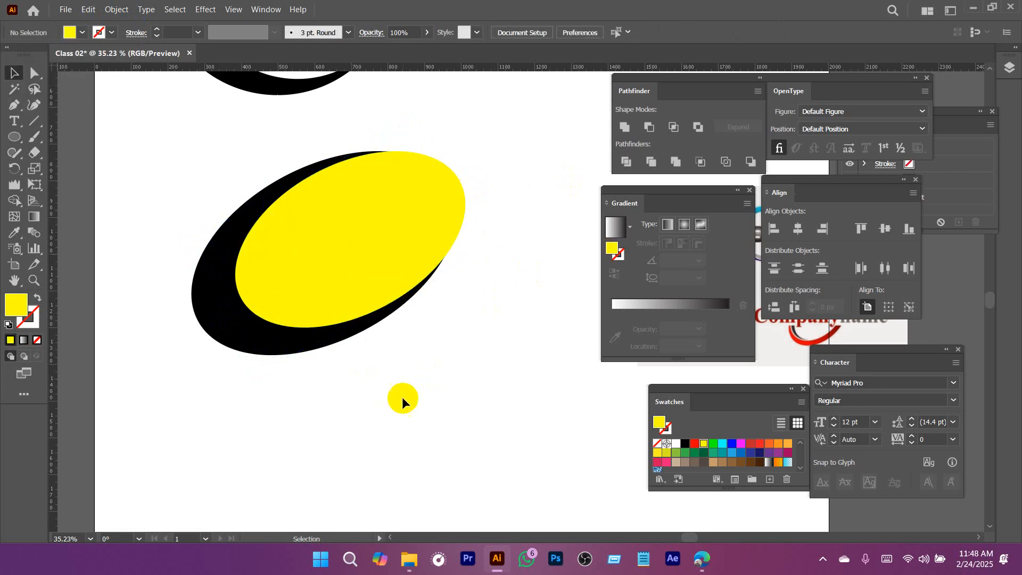
{"action": "left_click", "coordinate": [378, 238]}
{"action": "left_click_drag", "start_coordinate": [427, 113], "coordinate": [417, 129]}
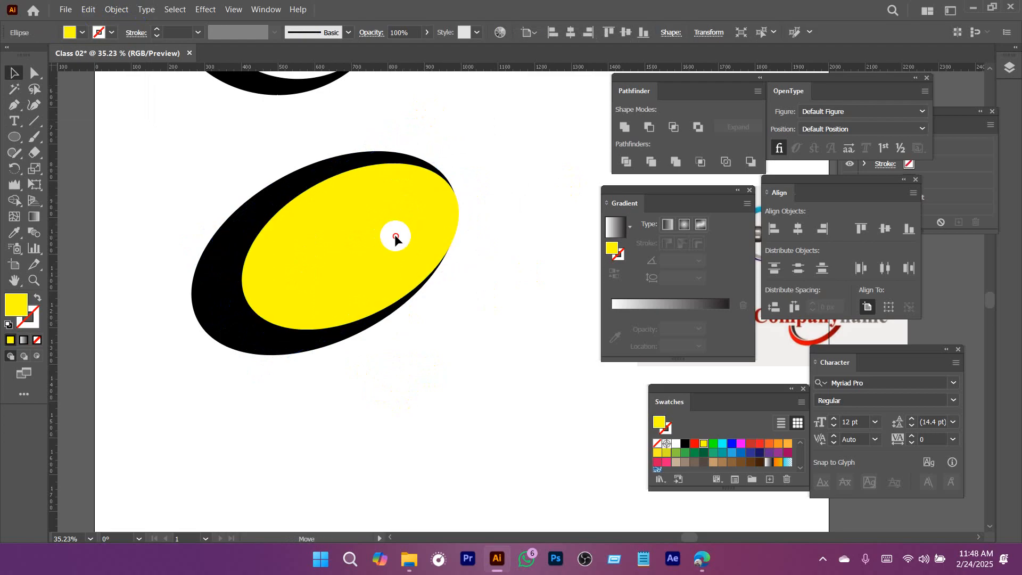
{"action": "left_click_drag", "start_coordinate": [395, 234], "coordinate": [399, 237]}
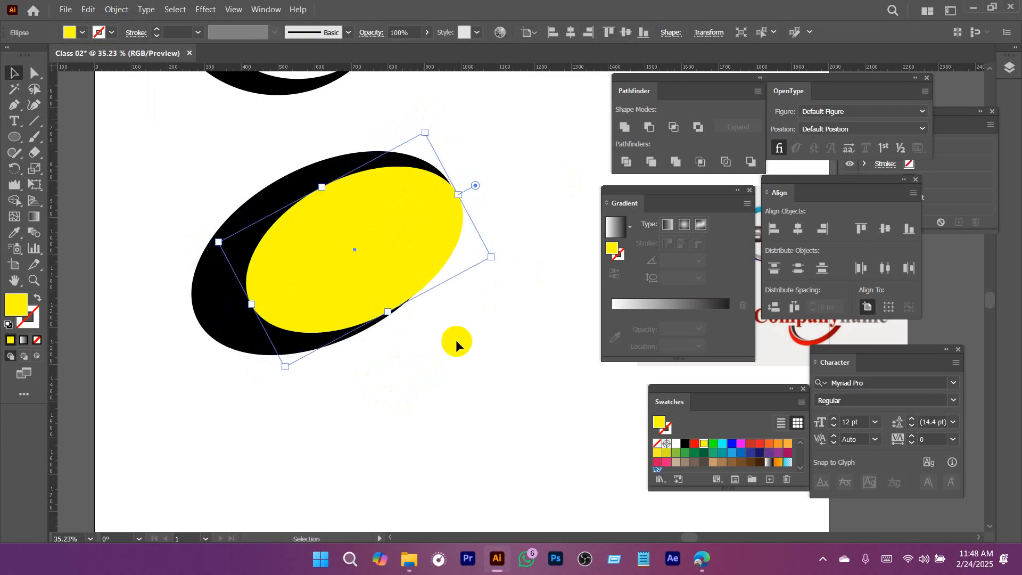
{"action": "left_click", "coordinate": [282, 192], "text": "shift"}
{"action": "left_click", "coordinate": [649, 127]}
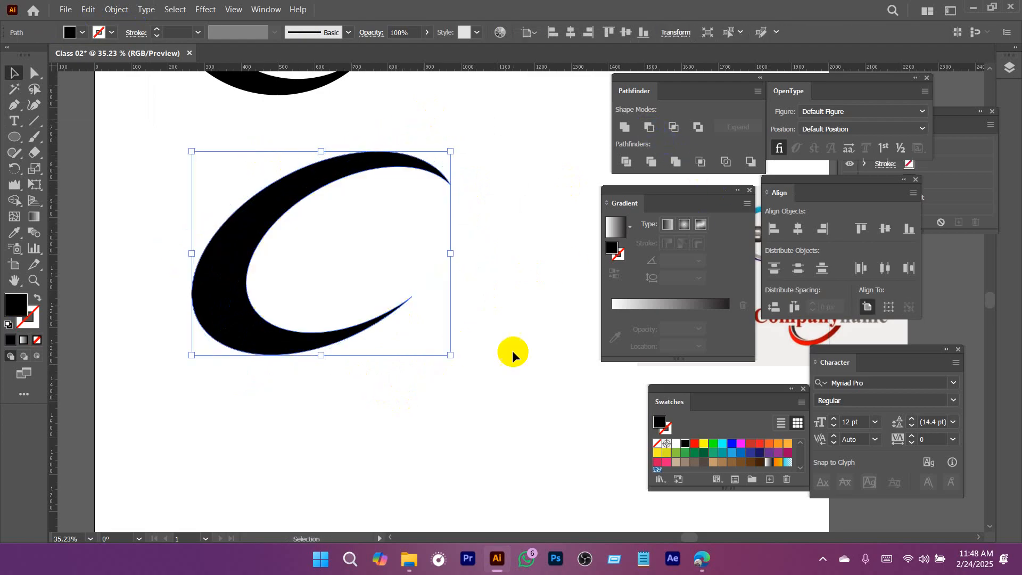
{"action": "left_click", "coordinate": [512, 351]}
Create a copy of the elliptical crescent rotated 180 degrees and scaled down to nest inside the original's open right side.
{"action": "left_click", "coordinate": [292, 197]}
{"action": "key", "text": "ctrl"}
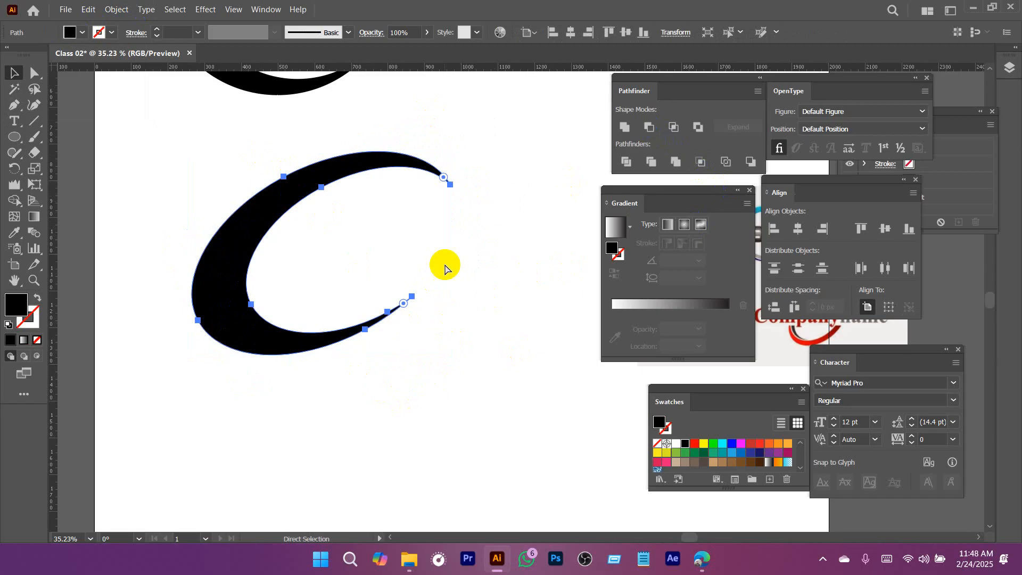
{"action": "left_click_drag", "start_coordinate": [451, 150], "coordinate": [444, 222]}
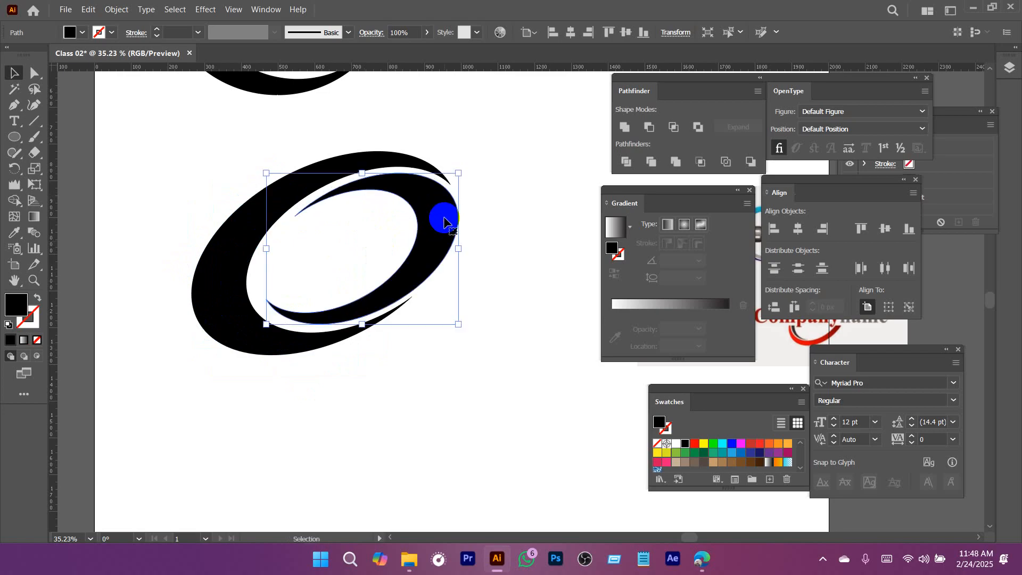
Fill the inner elliptical crescent with light blue.
{"action": "left_click", "coordinate": [74, 33]}
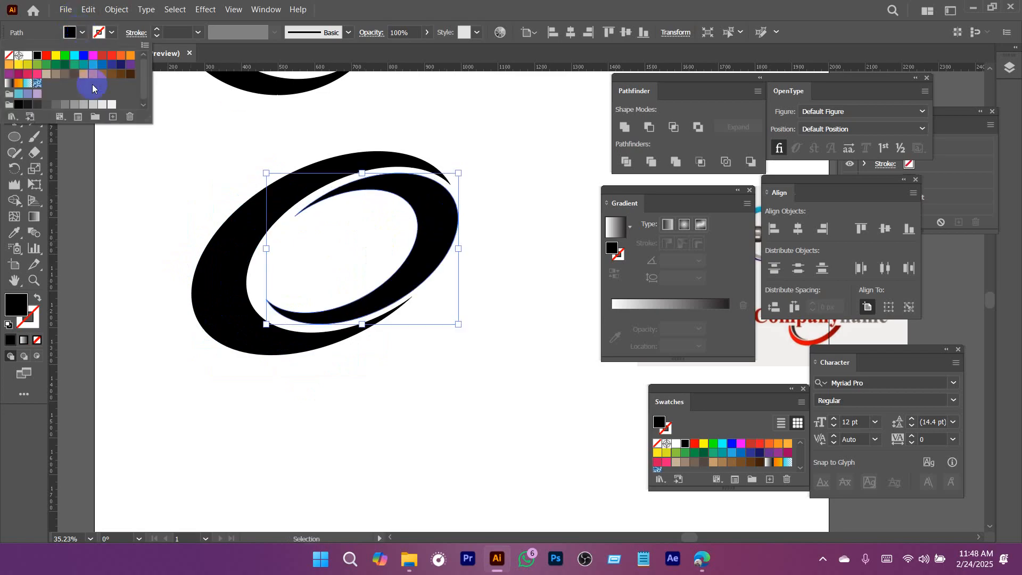
{"action": "left_click", "coordinate": [225, 228]}
{"action": "left_click", "coordinate": [440, 212]}
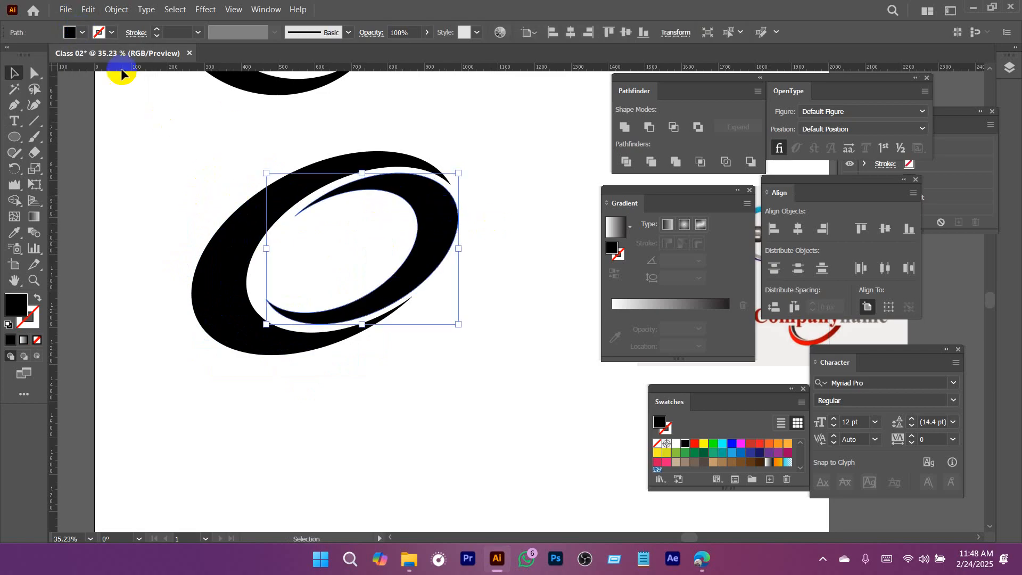
{"action": "left_click", "coordinate": [83, 33]}
{"action": "left_click", "coordinate": [94, 65]}
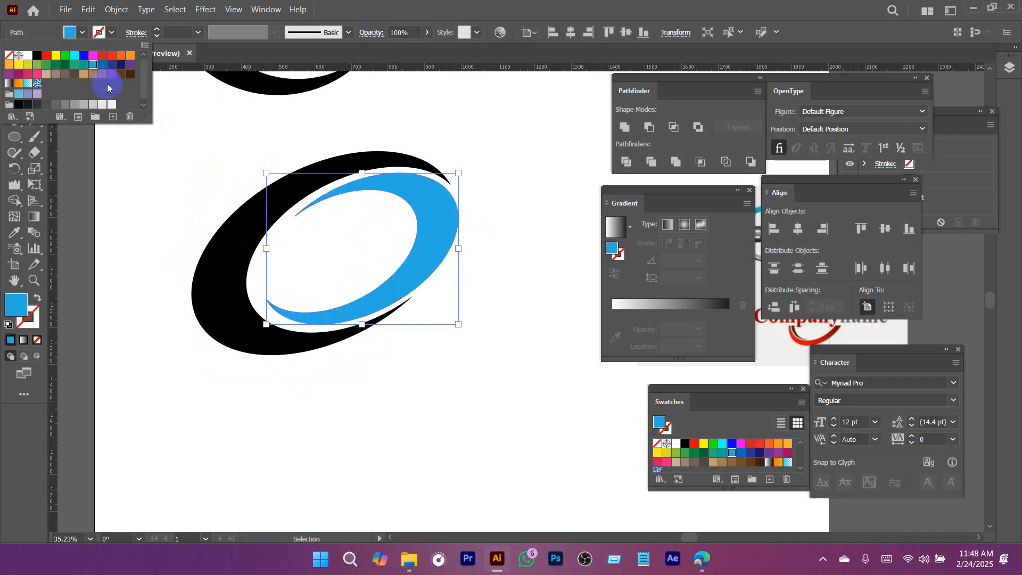
Fill the outer elliptical crescent with dark gray.
{"action": "double_click", "coordinate": [205, 277]}
{"action": "double_click", "coordinate": [120, 165]}
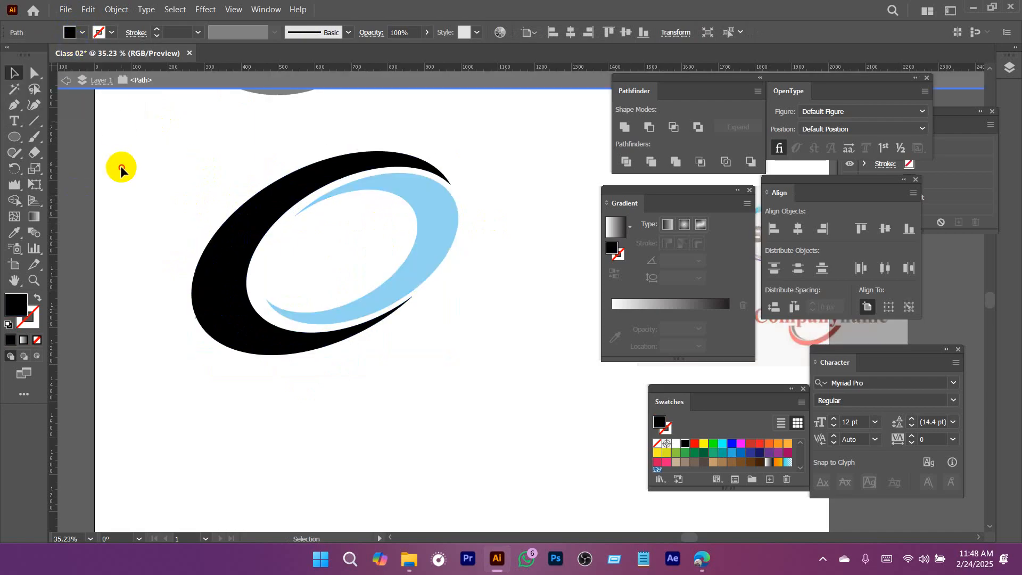
{"action": "left_click", "coordinate": [195, 263]}
{"action": "left_click", "coordinate": [82, 34]}
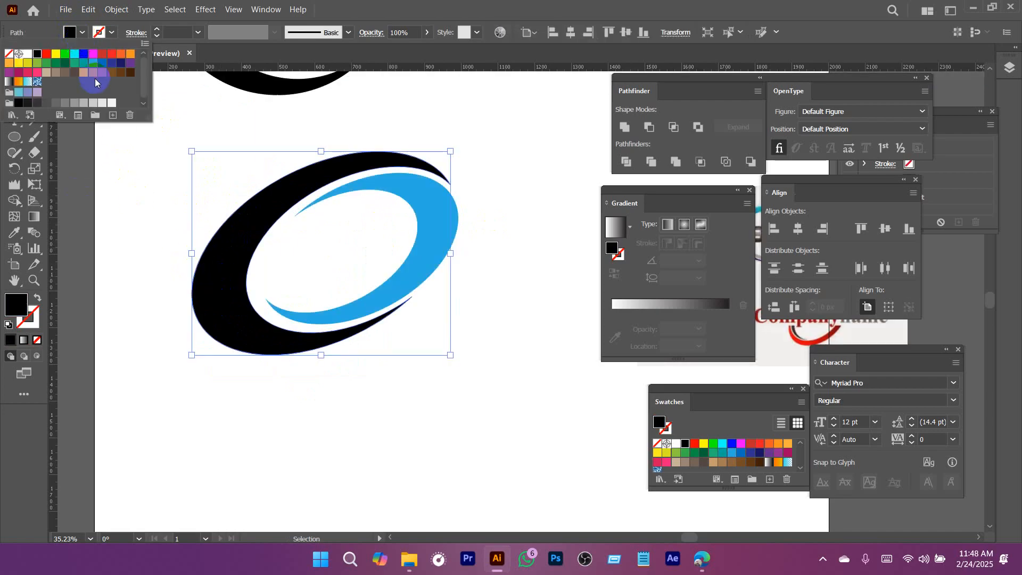
{"action": "left_click", "coordinate": [55, 102]}
{"action": "left_click", "coordinate": [437, 433]}
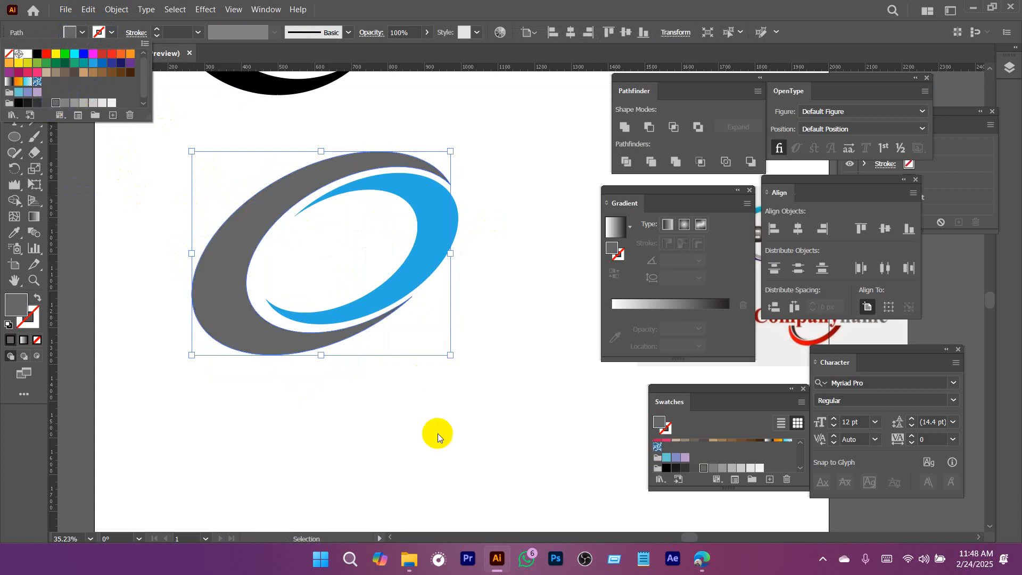
Compare the elliptical logo with the reference logos and move both of its crescents to the artboard's lower-right area.
{"action": "left_click_drag", "start_coordinate": [504, 366], "coordinate": [336, 346]}
{"action": "left_click_drag", "start_coordinate": [520, 387], "coordinate": [260, 284]}
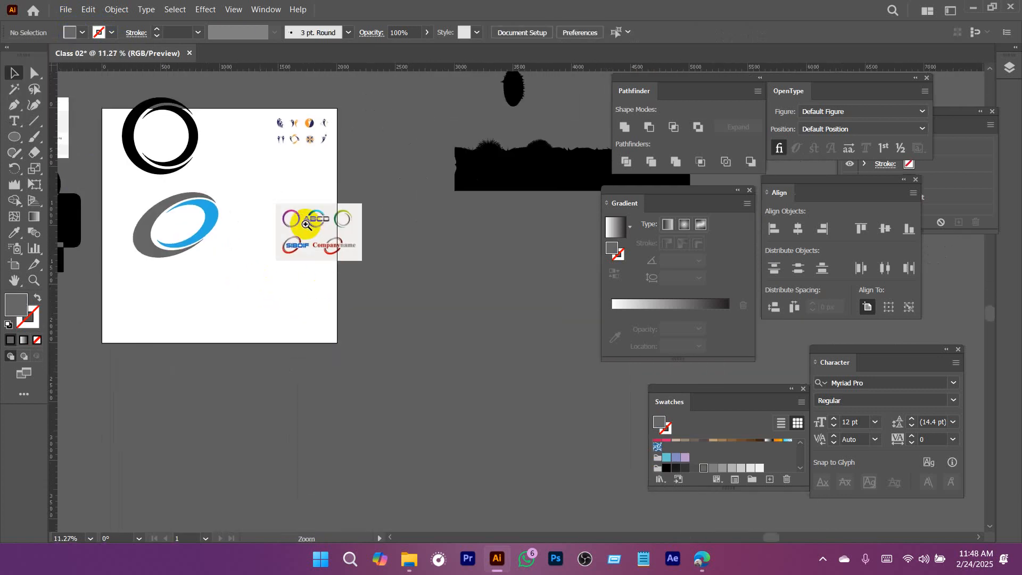
{"action": "left_click_drag", "start_coordinate": [305, 224], "coordinate": [377, 246]}
{"action": "left_click_drag", "start_coordinate": [280, 291], "coordinate": [358, 226]}
{"action": "scroll", "coordinate": [359, 160], "scroll_direction": "up", "scroll_amount": 3}
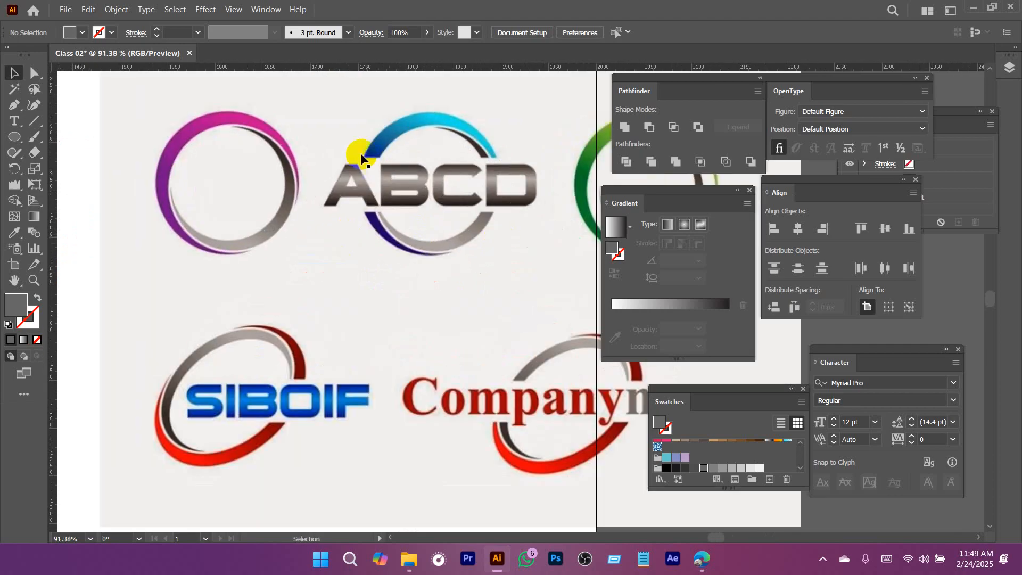
{"action": "scroll", "coordinate": [469, 267], "scroll_direction": "down", "scroll_amount": 5}
{"action": "left_click", "coordinate": [176, 258]}
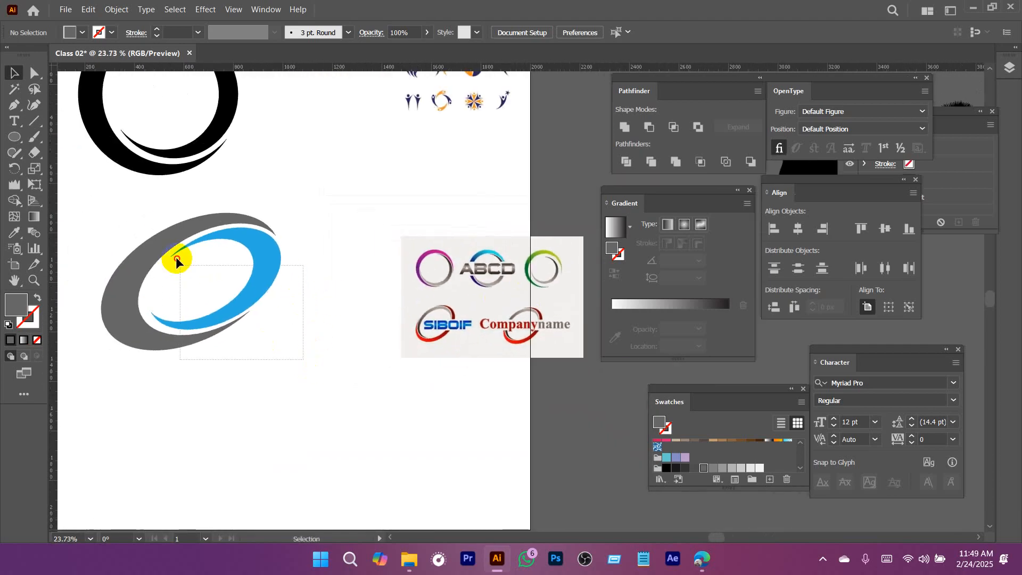
{"action": "left_click_drag", "start_coordinate": [223, 279], "coordinate": [394, 298]}
{"action": "left_click_drag", "start_coordinate": [310, 303], "coordinate": [445, 479]}
Move the black two-crescent ring down so that it lies fully inside the artboard.
{"action": "left_click_drag", "start_coordinate": [377, 244], "coordinate": [303, 117]}
{"action": "left_click", "coordinate": [288, 160]}
{"action": "left_click_drag", "start_coordinate": [301, 296], "coordinate": [302, 297]}
{"action": "left_click_drag", "start_coordinate": [400, 345], "coordinate": [352, 200]}
{"action": "left_click_drag", "start_coordinate": [371, 266], "coordinate": [416, 292]}
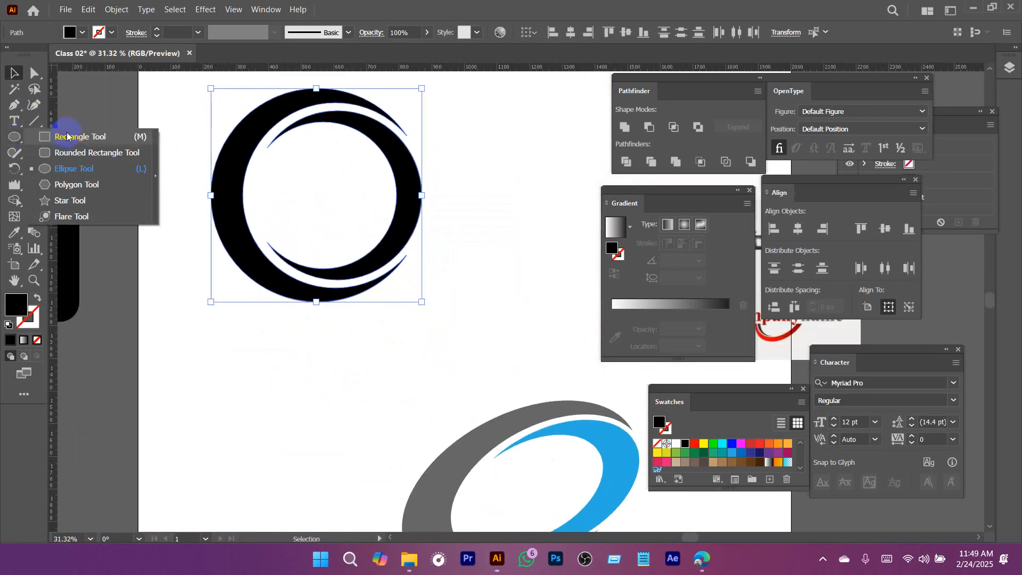
Draw a wide black rectangle across the middle of the crescent ring, extending past both of its sides.
{"action": "left_click_drag", "start_coordinate": [18, 139], "coordinate": [79, 137]}
{"action": "mouse_move", "coordinate": [196, 174]}
{"action": "left_mouse_down"}
{"action": "mouse_move", "coordinate": [365, 217]}
{"action": "mouse_move", "coordinate": [513, 232]}
{"action": "left_mouse_up"}
{"action": "key", "text": "v"}
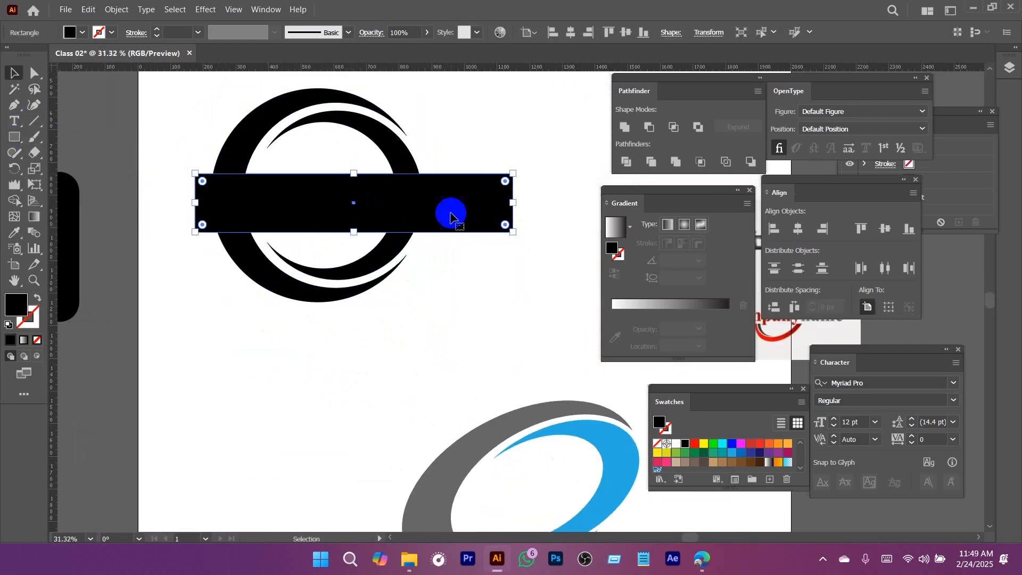
{"action": "left_click_drag", "start_coordinate": [441, 202], "coordinate": [423, 202]}
Try to cut the rectangle out of both ring crescents with Minus Front.
{"action": "left_click_drag", "start_coordinate": [193, 94], "coordinate": [392, 272]}
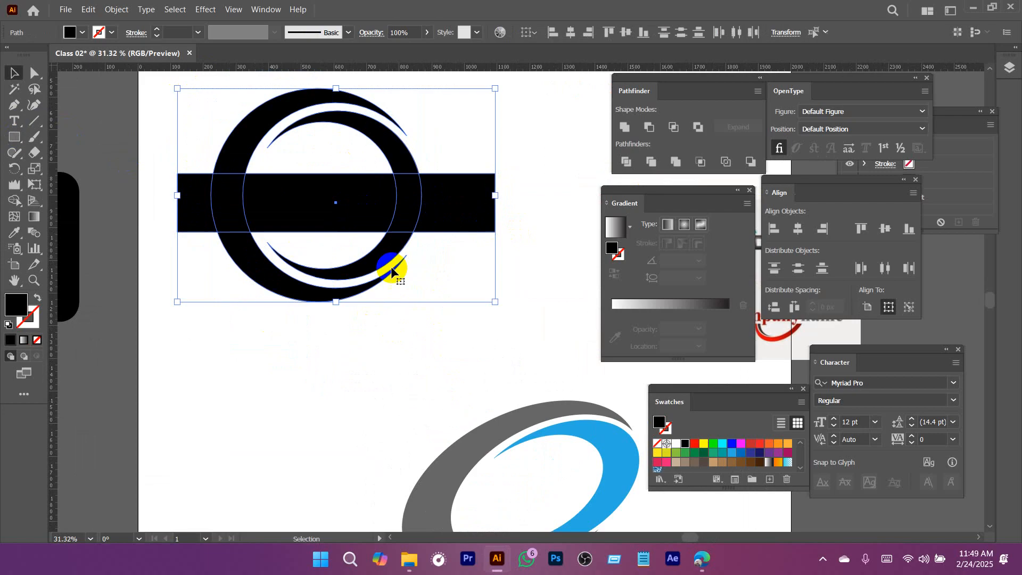
{"action": "left_click", "coordinate": [651, 129]}
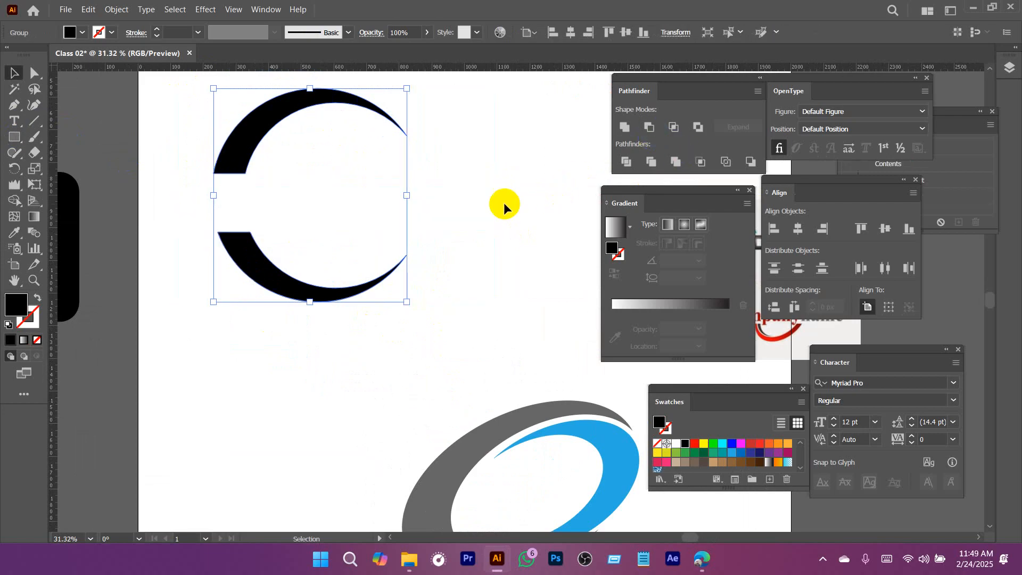
{"action": "left_click", "coordinate": [509, 190]}
{"action": "key", "text": "ctrl+z"}
{"action": "left_click", "coordinate": [372, 341]}
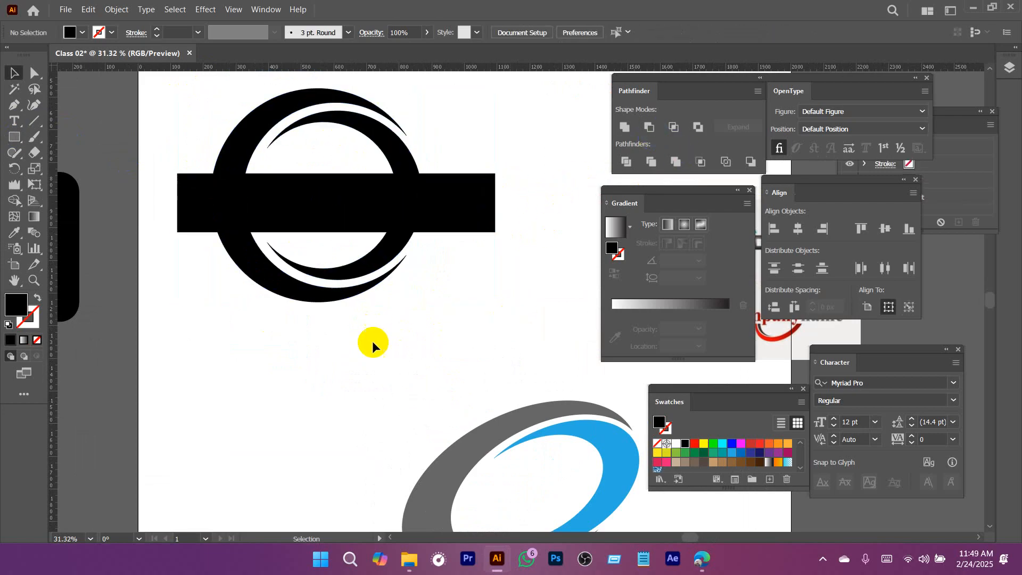
Divide the ring and rectangle with Pathfinder, ungroup the result, and delete the pieces of the middle band.
{"action": "left_click_drag", "start_coordinate": [220, 352], "coordinate": [356, 105]}
{"action": "left_click", "coordinate": [651, 162]}
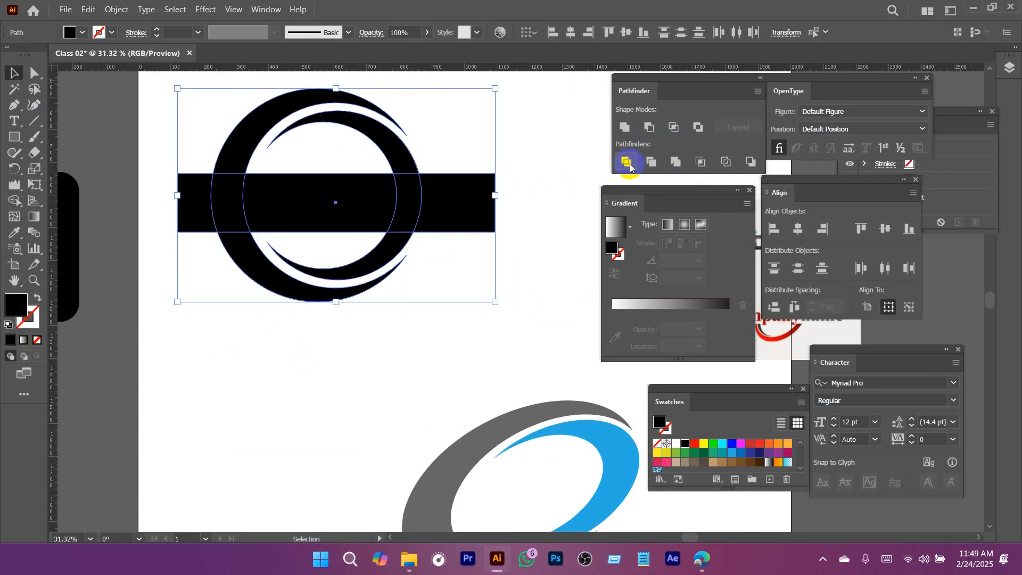
{"action": "right_click", "coordinate": [346, 192]}
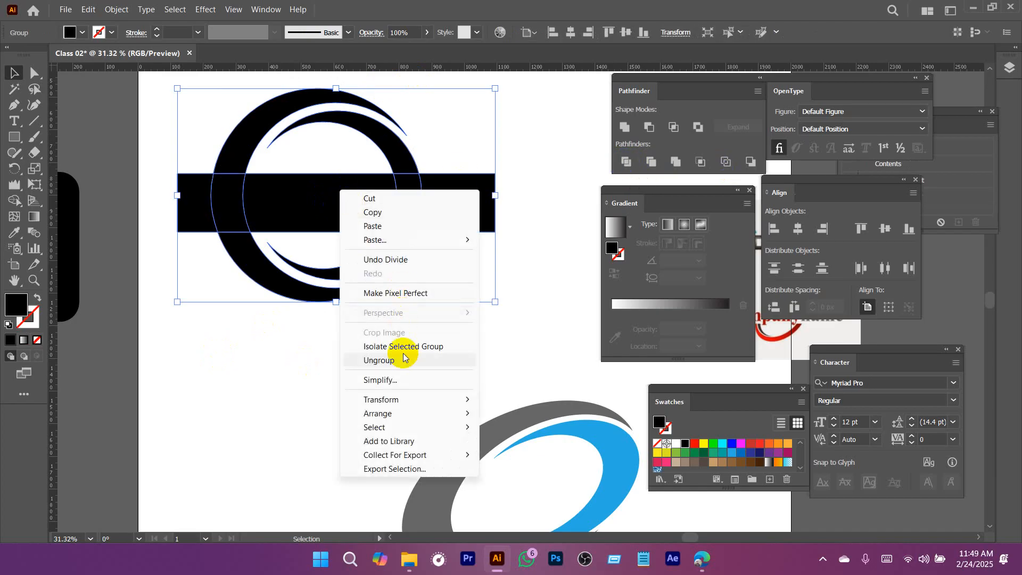
{"action": "left_click", "coordinate": [395, 361]}
{"action": "left_click", "coordinate": [312, 356]}
{"action": "left_click_drag", "start_coordinate": [530, 204], "coordinate": [147, 181]}
{"action": "key", "text": "Delete"}
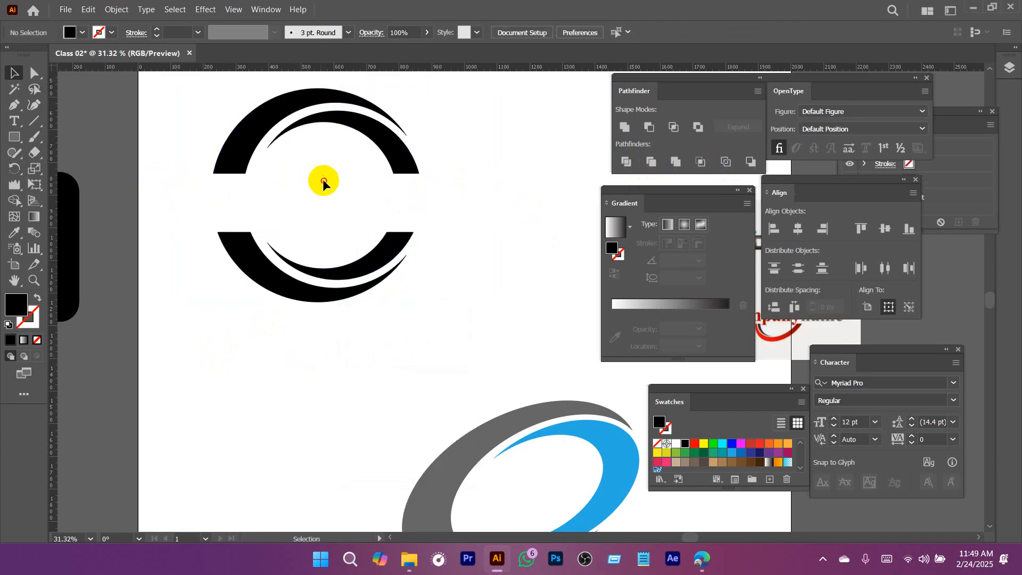
Fill the lower arcs of the split ring with red.
{"action": "left_click_drag", "start_coordinate": [429, 214], "coordinate": [288, 223]}
{"action": "left_click_drag", "start_coordinate": [475, 281], "coordinate": [365, 242]}
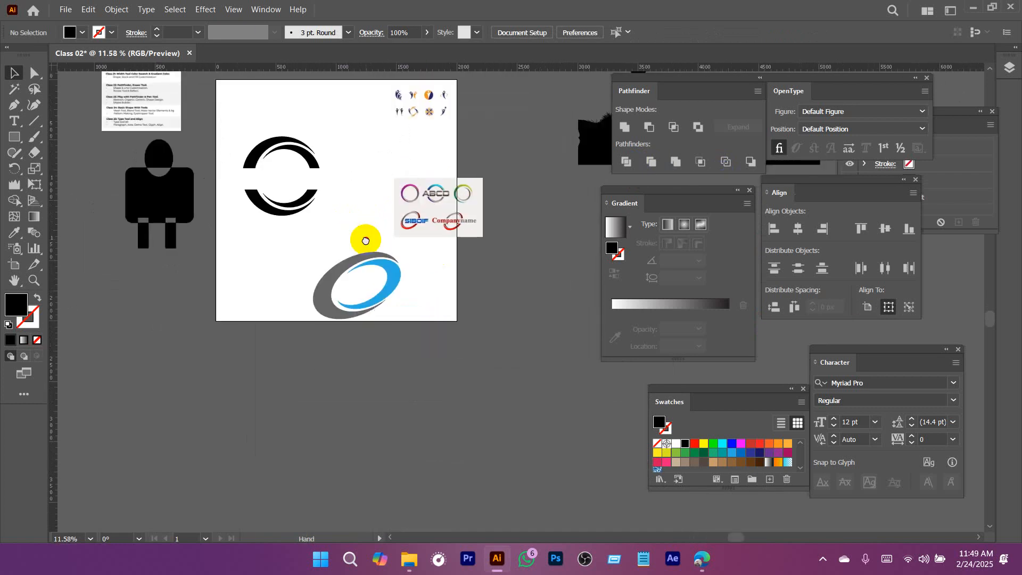
{"action": "left_click_drag", "start_coordinate": [293, 230], "coordinate": [336, 172]}
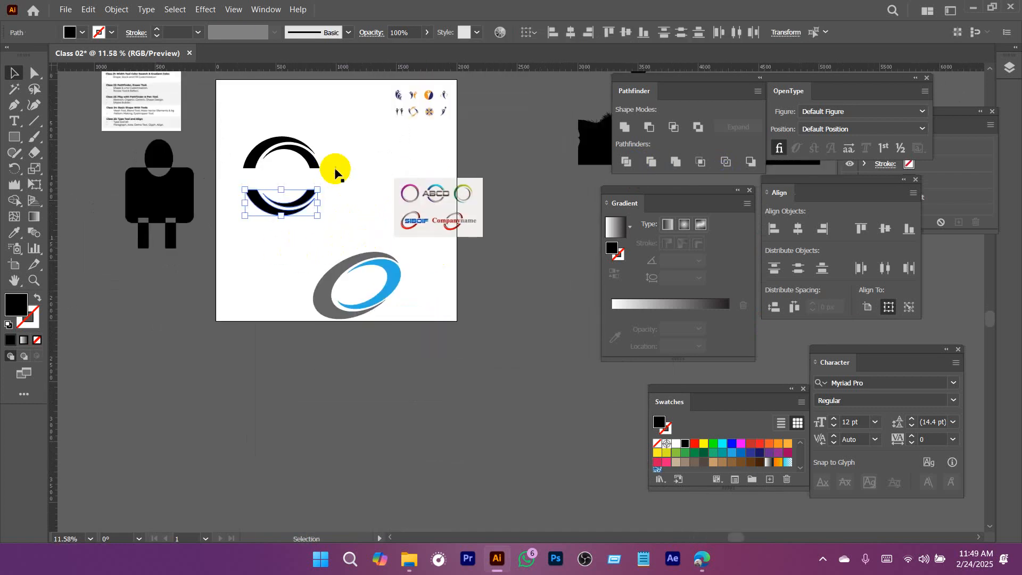
{"action": "left_click", "coordinate": [83, 37]}
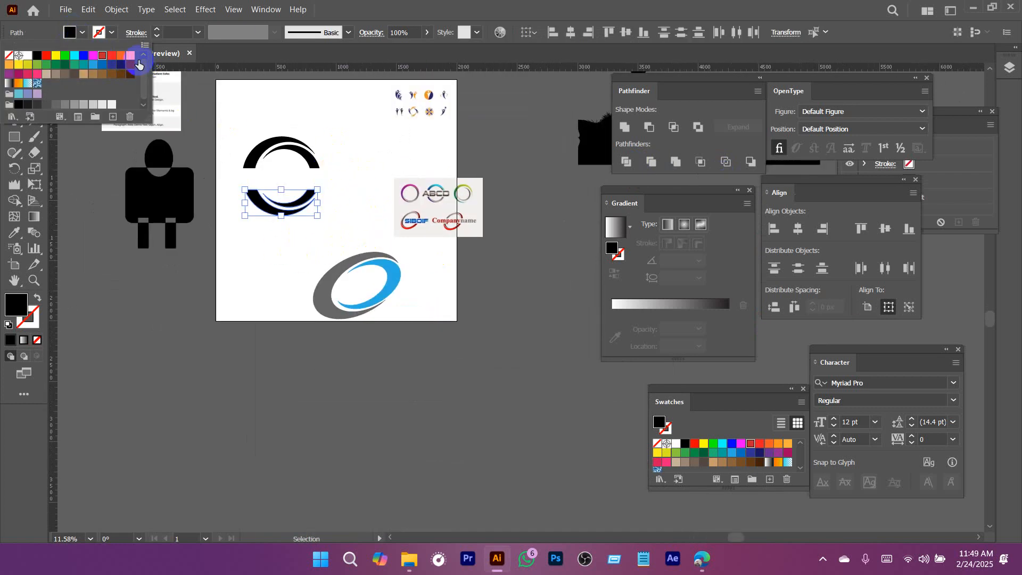
{"action": "left_click", "coordinate": [102, 55]}
{"action": "left_click", "coordinate": [283, 122]}
Move the split ring off the artboard to its lower left, and move the elliptical logo down to clear the artboard.
{"action": "left_click_drag", "start_coordinate": [369, 164], "coordinate": [352, 162]}
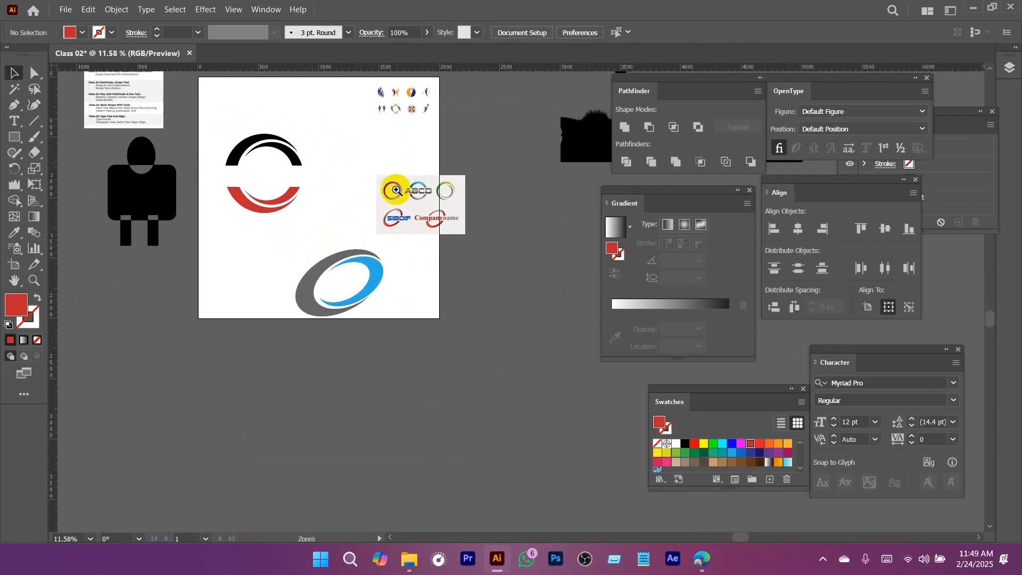
{"action": "left_click_drag", "start_coordinate": [421, 208], "coordinate": [430, 181]}
{"action": "scroll", "coordinate": [383, 207], "scroll_direction": "up", "scroll_amount": 2}
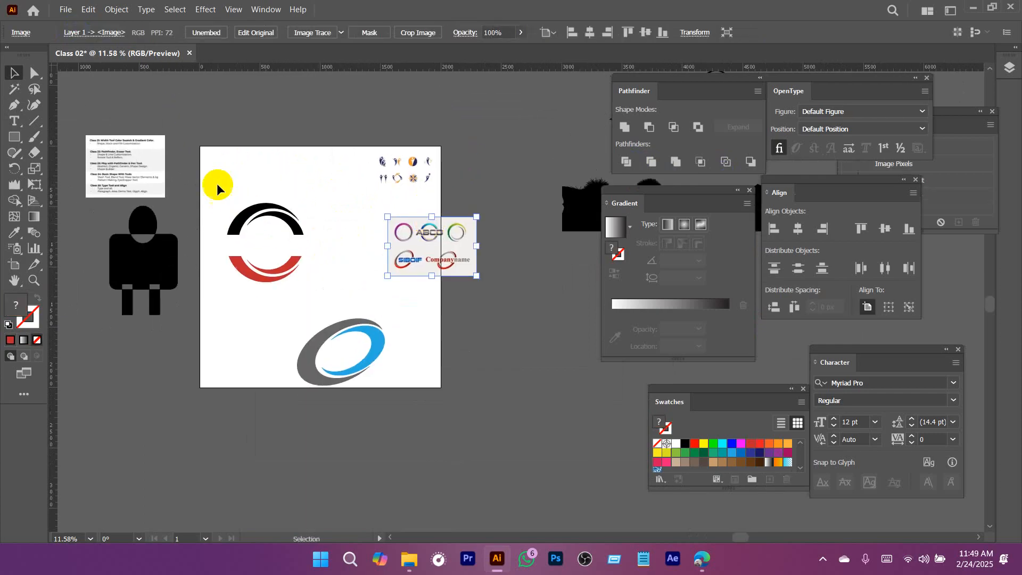
{"action": "left_click_drag", "start_coordinate": [311, 296], "coordinate": [352, 261]}
{"action": "left_click_drag", "start_coordinate": [305, 187], "coordinate": [195, 377]}
{"action": "left_click", "coordinate": [320, 262]}
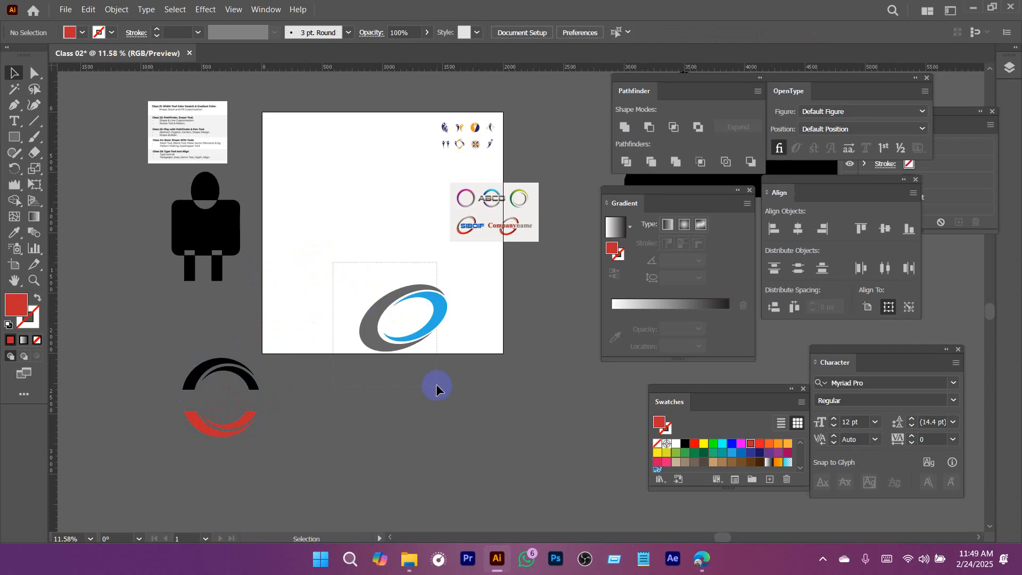
{"action": "left_click_drag", "start_coordinate": [436, 386], "coordinate": [436, 386]}
{"action": "left_click_drag", "start_coordinate": [441, 307], "coordinate": [440, 381]}
Move the human-figure logo reference image toward the middle of the artboard.
{"action": "left_click_drag", "start_coordinate": [482, 136], "coordinate": [502, 259]}
{"action": "key", "text": "ctrl+space"}
{"action": "left_click_drag", "start_coordinate": [475, 259], "coordinate": [403, 277]}
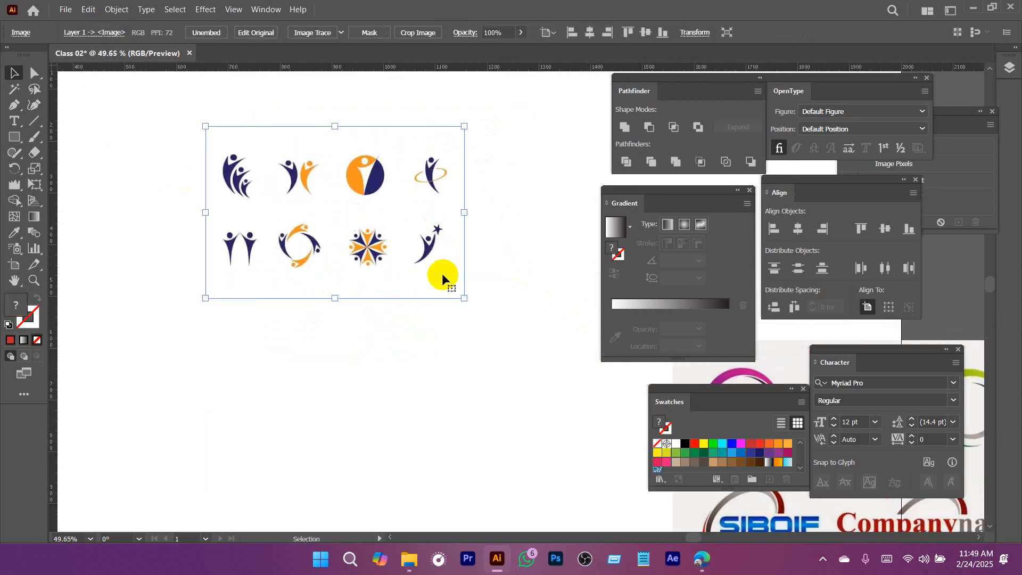
Examine the navy and orange human-figure logos up close, and check the class outline beside the artboard.
{"action": "key", "text": "ctrl+space"}
{"action": "left_click_drag", "start_coordinate": [308, 248], "coordinate": [474, 374]}
{"action": "key", "text": "ctrl+space"}
{"action": "left_click_drag", "start_coordinate": [447, 254], "coordinate": [426, 245]}
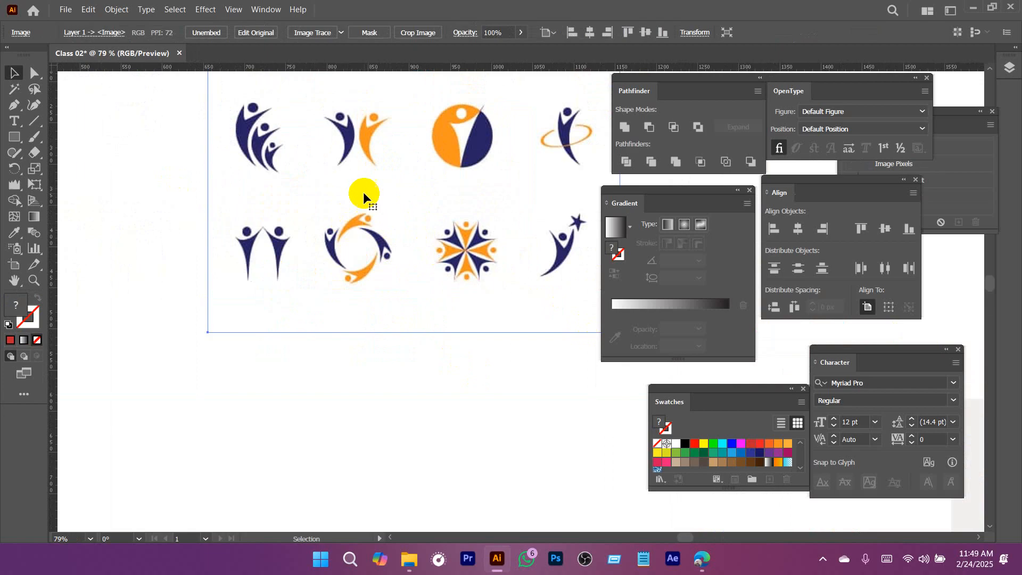
{"action": "key", "text": "ctrl+space"}
{"action": "left_click_drag", "start_coordinate": [524, 246], "coordinate": [618, 274]}
{"action": "key", "text": "ctrl+space"}
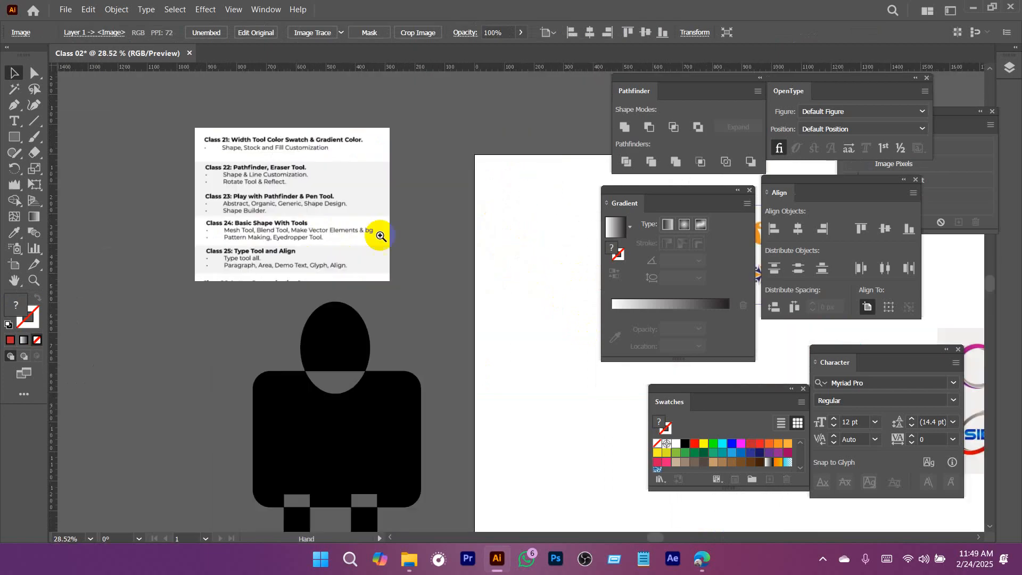
Examine the class topics in the course outline image, then look over the artwork around the artboard.
{"action": "left_click_drag", "start_coordinate": [212, 186], "coordinate": [375, 273]}
{"action": "key", "text": "ctrl+space"}
{"action": "left_click_drag", "start_coordinate": [449, 302], "coordinate": [347, 280]}
{"action": "left_click_drag", "start_coordinate": [377, 332], "coordinate": [283, 240]}
{"action": "key", "text": "ctrl+alt+space"}
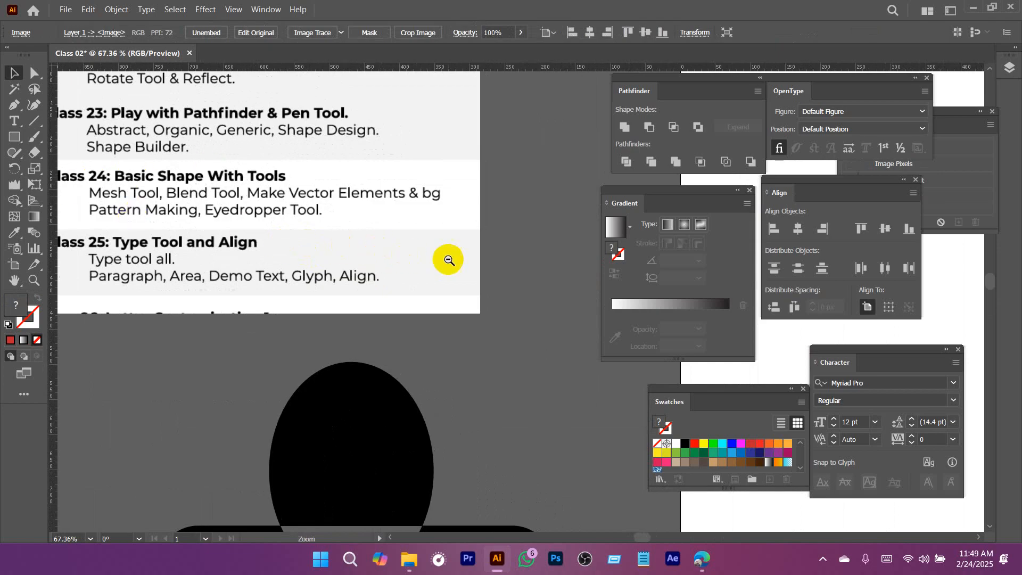
{"action": "left_click_drag", "start_coordinate": [438, 263], "coordinate": [246, 273]}
{"action": "left_click_drag", "start_coordinate": [369, 244], "coordinate": [379, 276]}
{"action": "left_click_drag", "start_coordinate": [519, 278], "coordinate": [249, 278]}
{"action": "left_click_drag", "start_coordinate": [380, 279], "coordinate": [254, 285]}
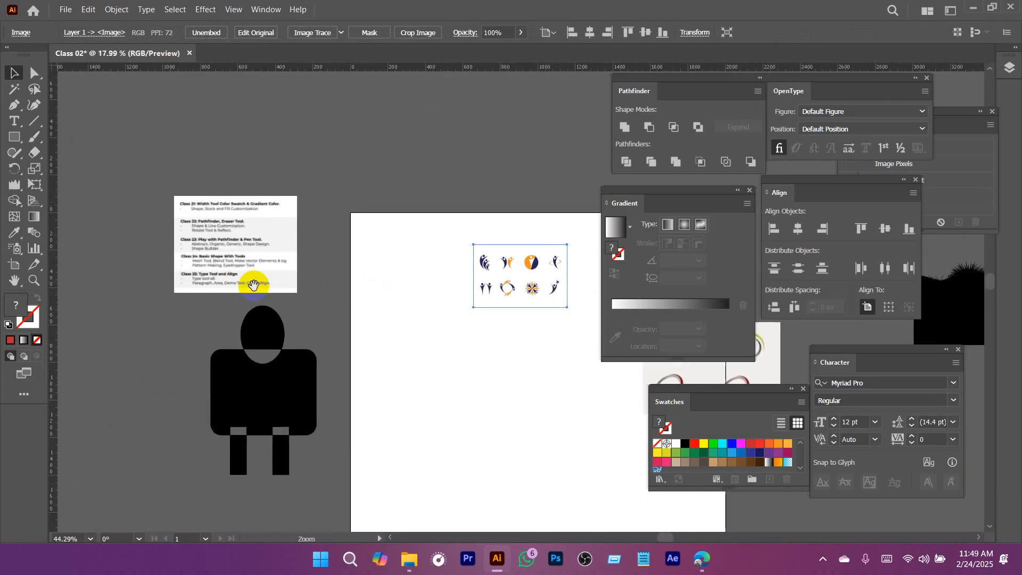
{"action": "left_click_drag", "start_coordinate": [426, 306], "coordinate": [194, 209]}
{"action": "left_click_drag", "start_coordinate": [336, 210], "coordinate": [396, 250]}
{"action": "left_click_drag", "start_coordinate": [357, 185], "coordinate": [557, 144]}
{"action": "left_click_drag", "start_coordinate": [345, 195], "coordinate": [539, 169]}
Duplicate the black person-shaped figure onto the white artboard.
{"action": "left_click", "coordinate": [236, 258]}
{"action": "left_click_drag", "start_coordinate": [377, 266], "coordinate": [306, 268]}
{"action": "left_click_drag", "start_coordinate": [171, 263], "coordinate": [389, 201]}
{"action": "scroll", "coordinate": [396, 235], "scroll_direction": "up", "scroll_amount": 3}
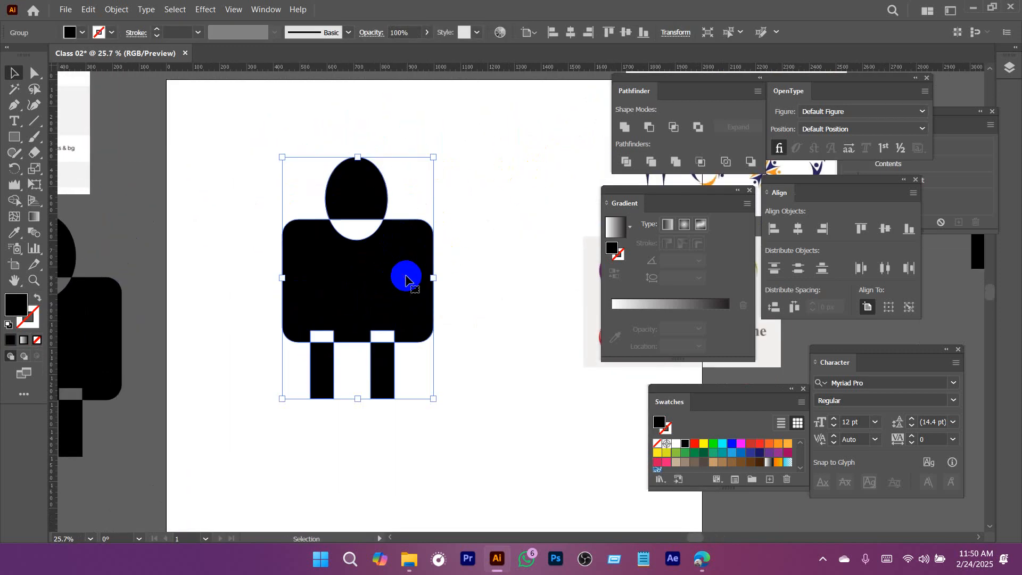
Fill the duplicated figure with the white-to-black linear gradient.
{"action": "left_click_drag", "start_coordinate": [651, 202], "coordinate": [626, 193]}
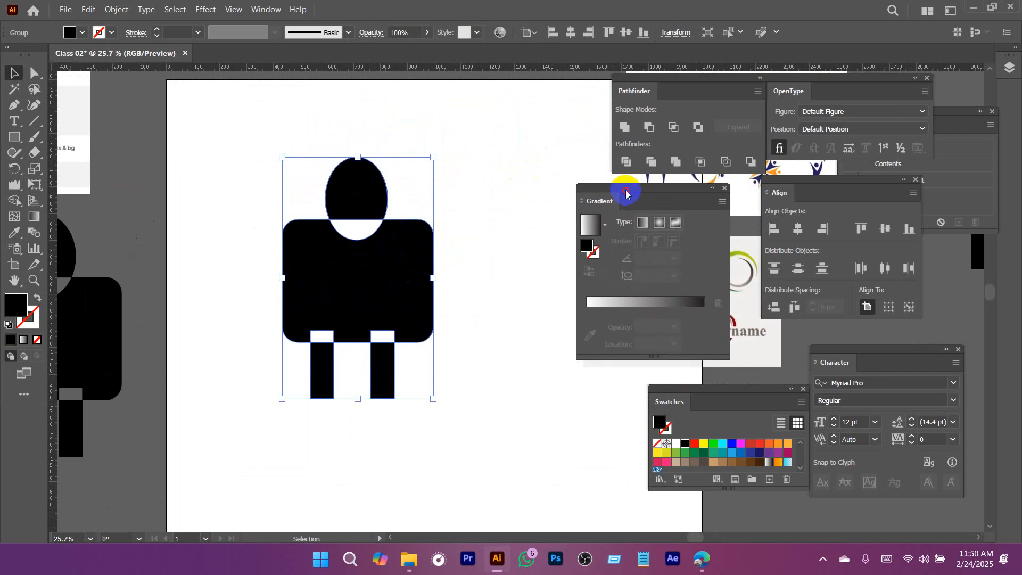
{"action": "left_click", "coordinate": [266, 9]}
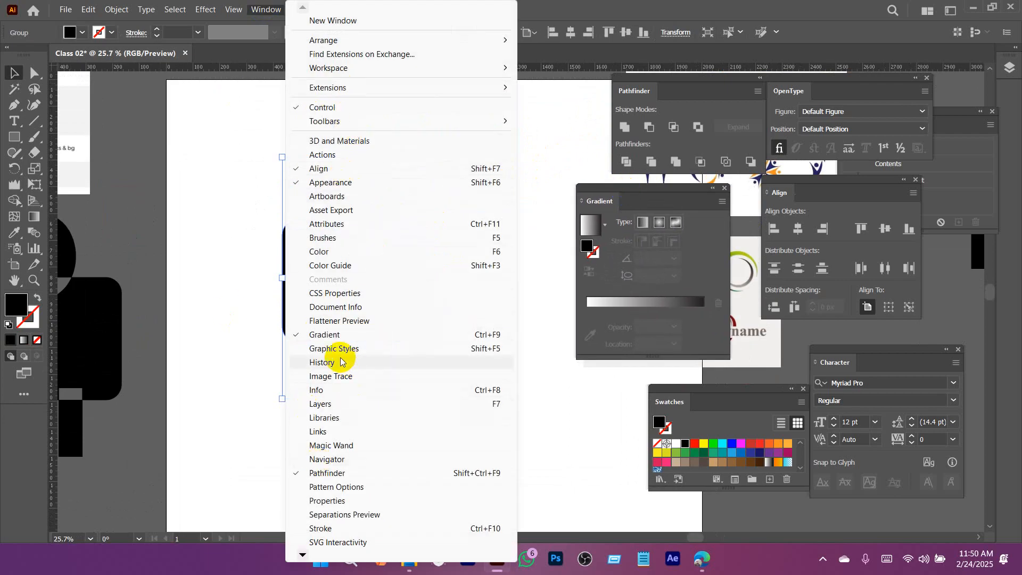
{"action": "left_click", "coordinate": [650, 191]}
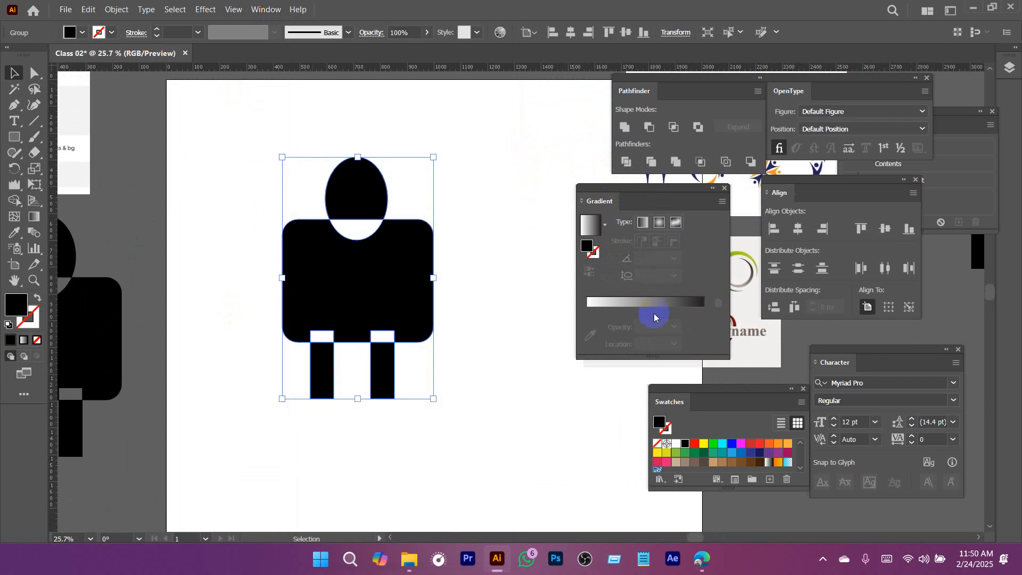
{"action": "left_click", "coordinate": [648, 302]}
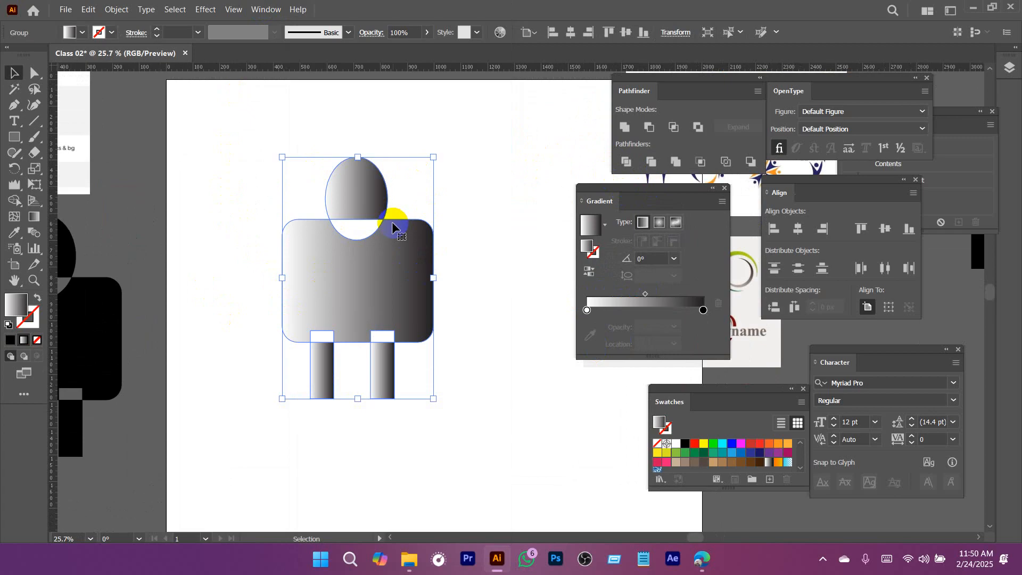
Redirect the figure's gradients with the Gradient tool so they run diagonally downward from upper left to lower right across all its parts.
{"action": "scroll", "coordinate": [367, 290], "scroll_direction": "up", "scroll_amount": 1}
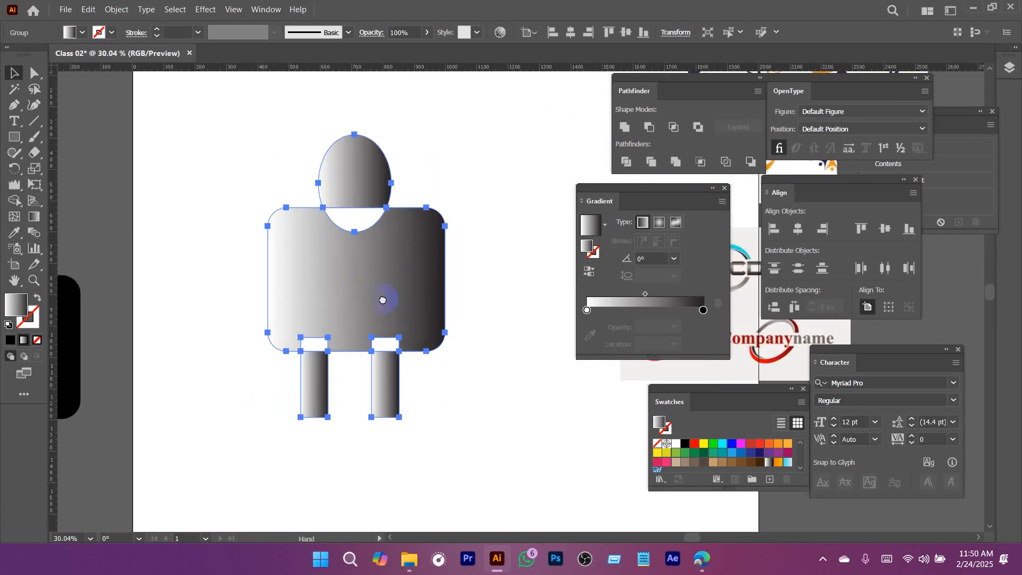
{"action": "left_click", "coordinate": [35, 217]}
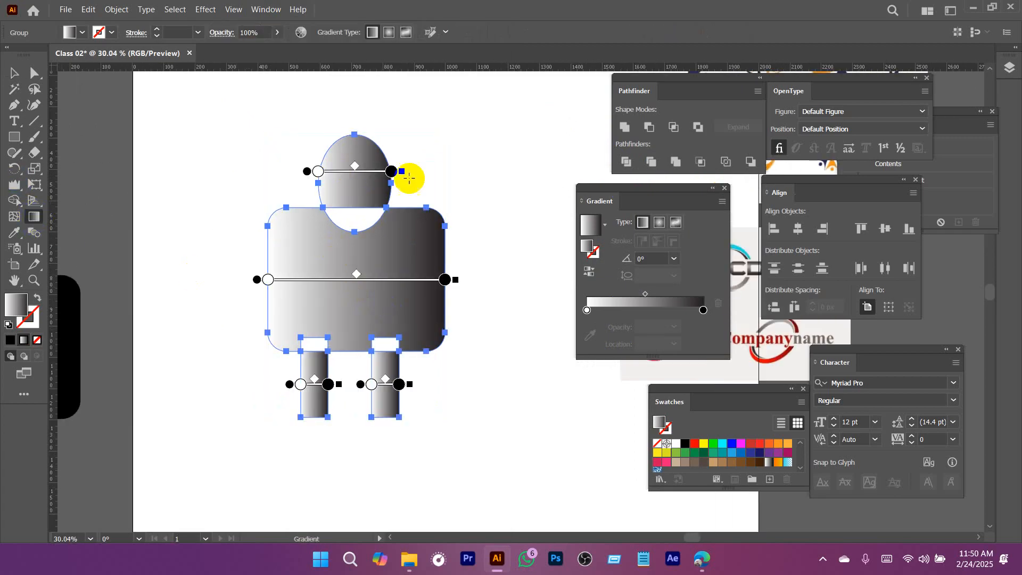
{"action": "mouse_move", "coordinate": [445, 279]}
{"action": "left_mouse_down"}
{"action": "mouse_move", "coordinate": [432, 279]}
{"action": "mouse_move", "coordinate": [513, 278]}
{"action": "mouse_move", "coordinate": [468, 279]}
{"action": "left_mouse_up"}
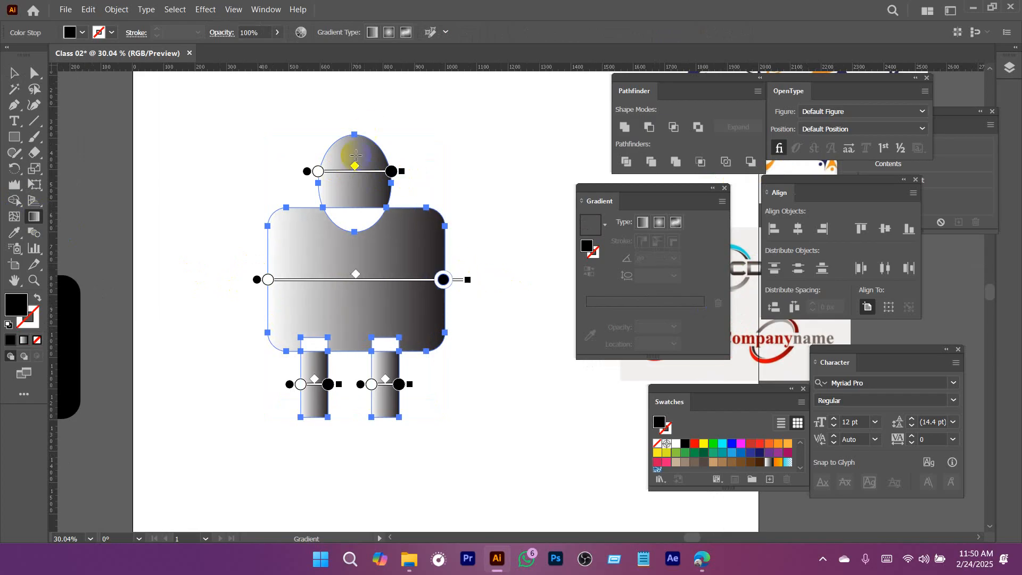
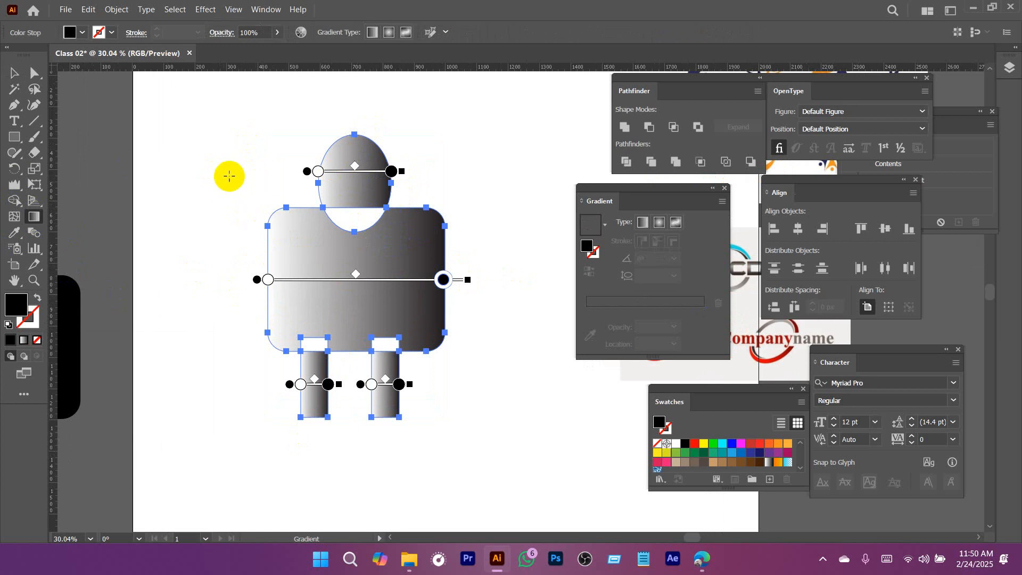
{"action": "left_click_drag", "start_coordinate": [187, 158], "coordinate": [517, 368]}
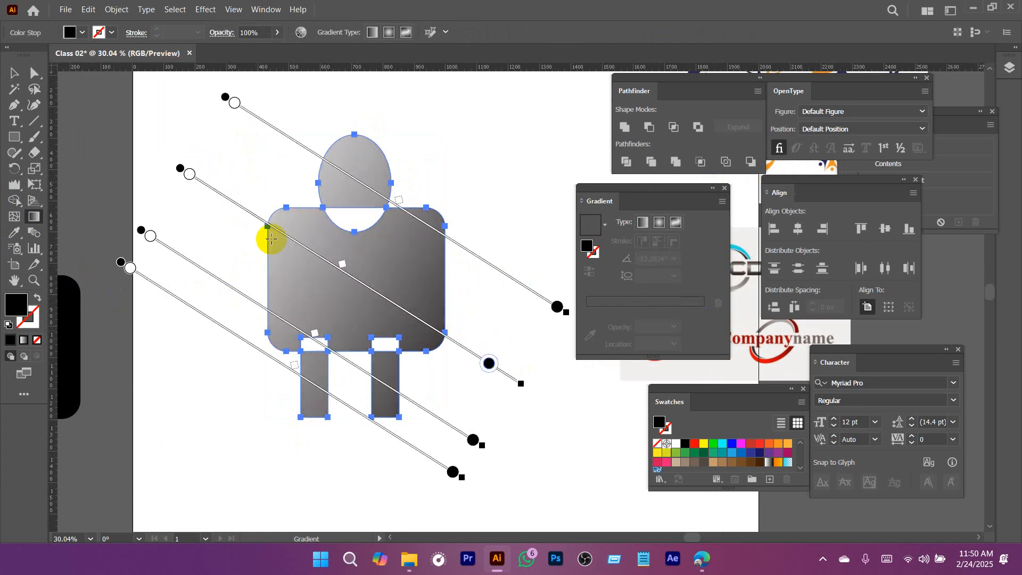
{"action": "mouse_move", "coordinate": [364, 286]}
{"action": "left_mouse_down"}
{"action": "mouse_move", "coordinate": [342, 285]}
{"action": "mouse_move", "coordinate": [358, 283]}
{"action": "left_mouse_up"}
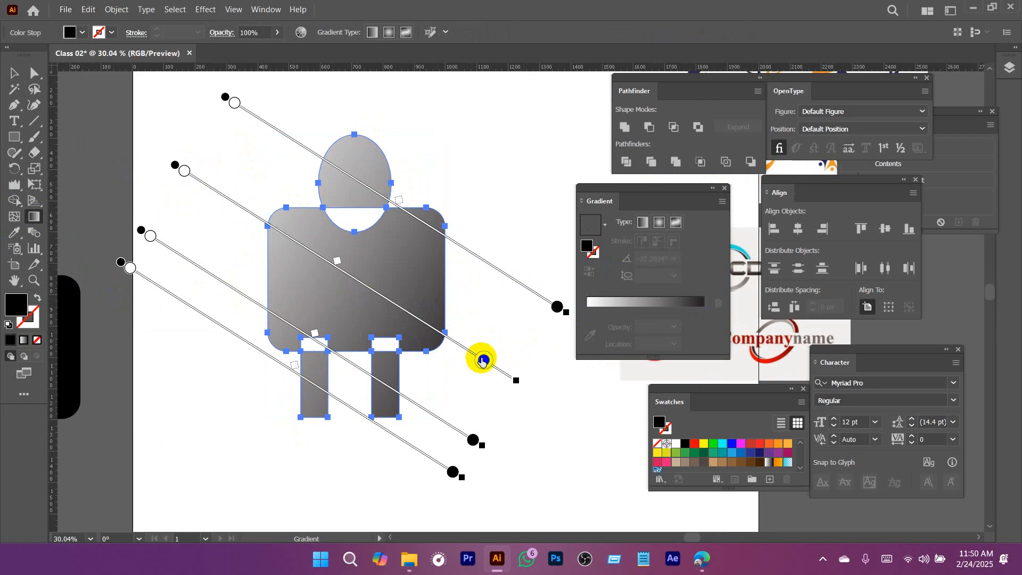
Recolour the dark gradient stop of the figure's head with the green swatch.
{"action": "left_click_drag", "start_coordinate": [641, 192], "coordinate": [649, 192]}
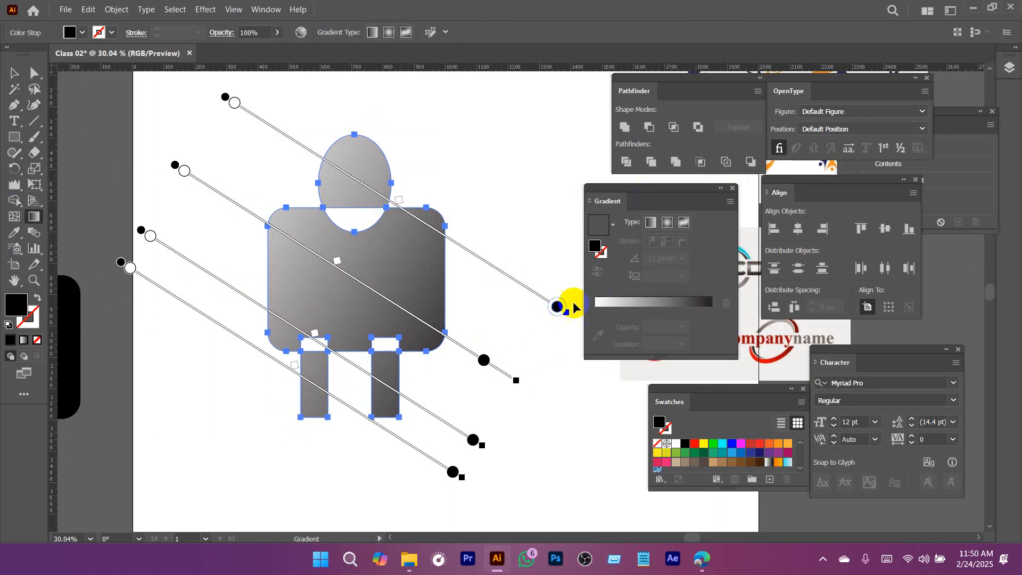
{"action": "double_click", "coordinate": [557, 309]}
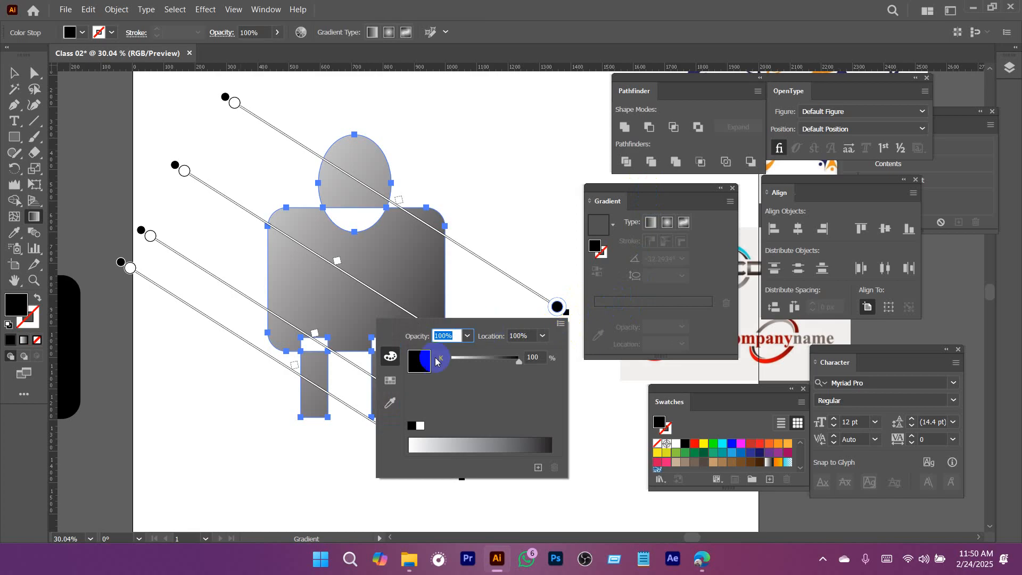
{"action": "left_click", "coordinate": [390, 382]}
{"action": "left_click", "coordinate": [447, 351]}
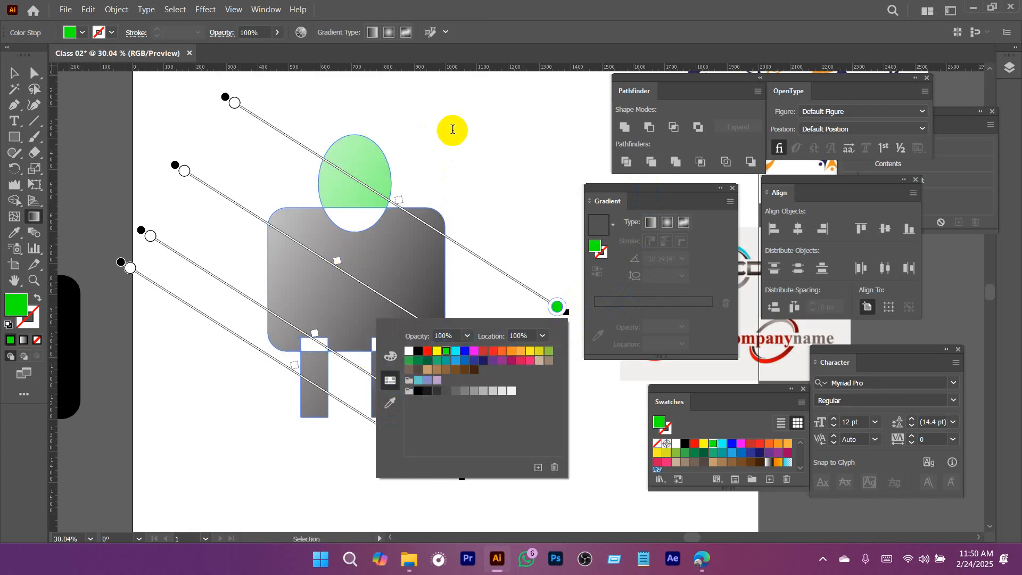
{"action": "left_click", "coordinate": [537, 28]}
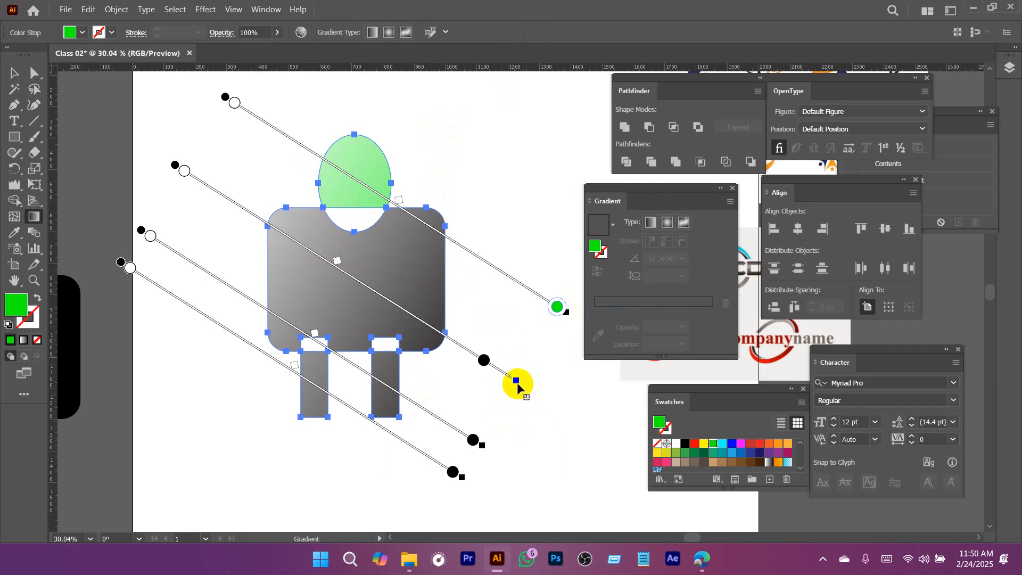
{"action": "key", "text": "v"}
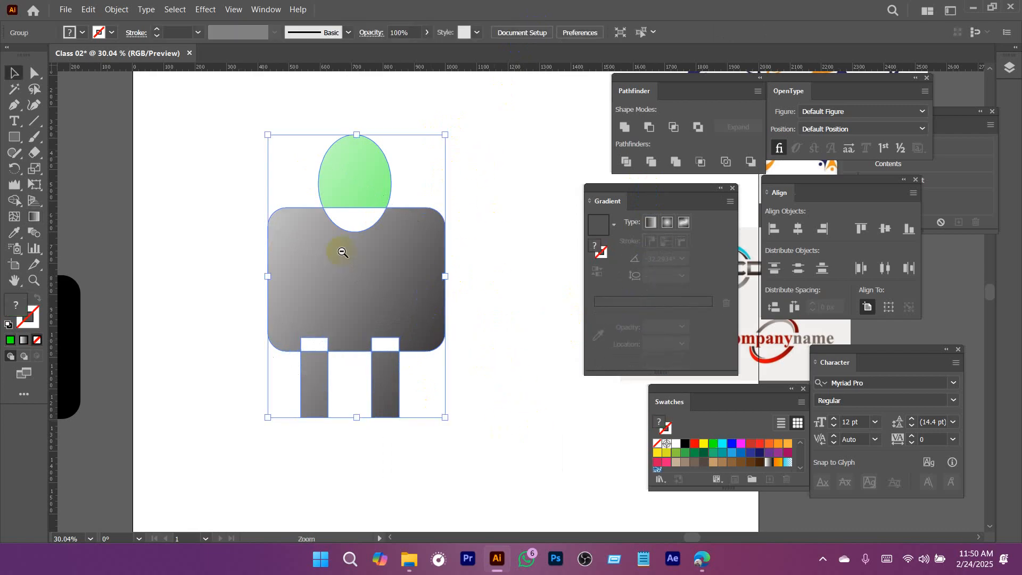
Draw a green-filled rectangle on the artboard above the figure.
{"action": "scroll", "coordinate": [345, 249], "scroll_direction": "down", "scroll_amount": 5}
{"action": "left_click", "coordinate": [335, 292]}
{"action": "left_click_drag", "start_coordinate": [428, 240], "coordinate": [384, 300]}
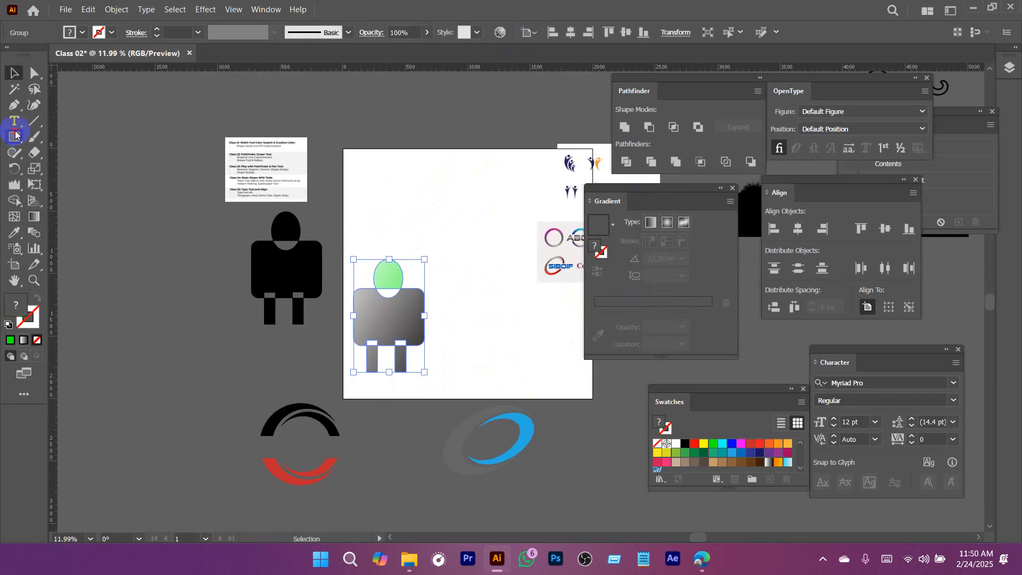
{"action": "left_click", "coordinate": [15, 135]}
{"action": "left_click", "coordinate": [110, 137]}
{"action": "left_click_drag", "start_coordinate": [409, 191], "coordinate": [480, 244]}
{"action": "key", "text": "v"}
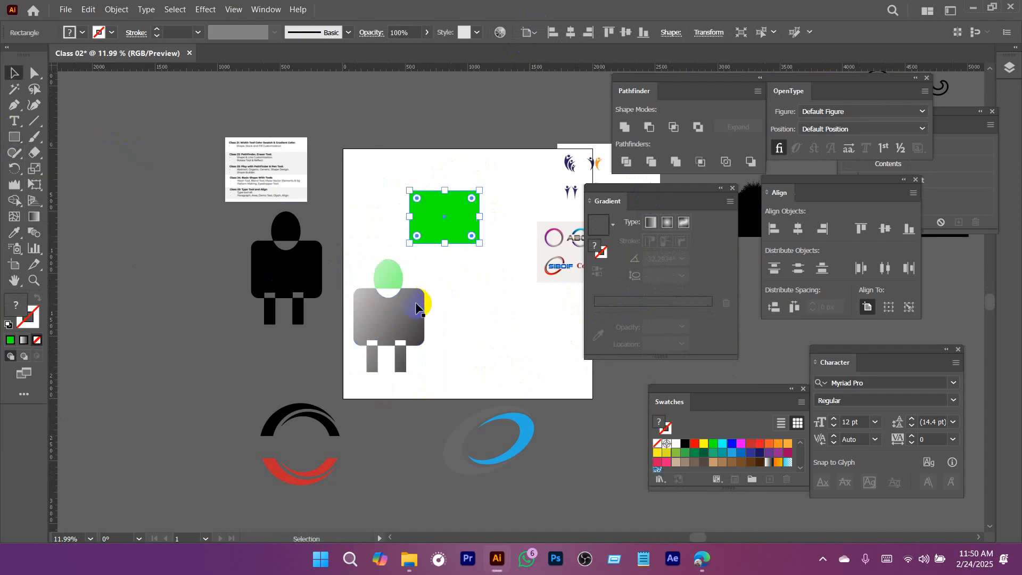
Move the figure down to the artboard's lower edge and fill the rectangle with the white-to-black linear gradient.
{"action": "left_click_drag", "start_coordinate": [415, 303], "coordinate": [396, 401]}
{"action": "left_click", "coordinate": [440, 206]}
{"action": "left_click", "coordinate": [375, 400]}
{"action": "left_click", "coordinate": [463, 226]}
{"action": "left_click", "coordinate": [624, 306]}
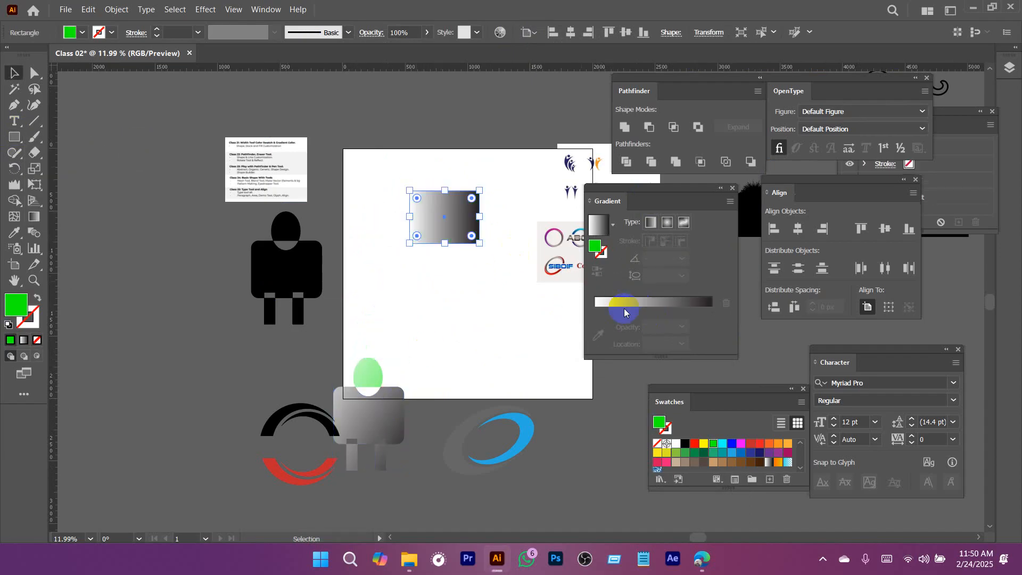
Redraw the rectangle's gradient vertically from above its upper edge to below its lower edge, at -90°.
{"action": "scroll", "coordinate": [444, 216], "scroll_direction": "up", "scroll_amount": 3}
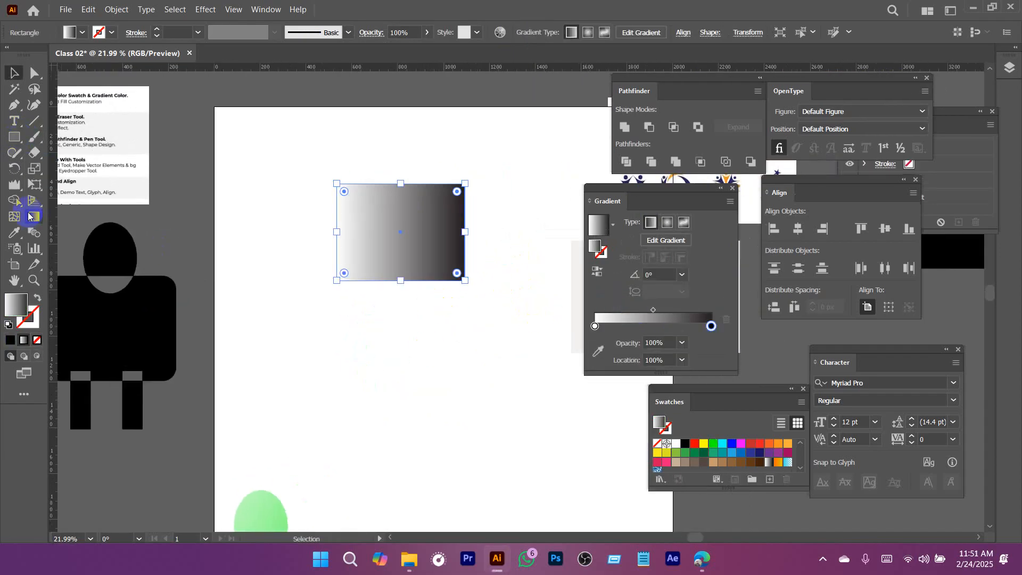
{"action": "left_click", "coordinate": [30, 215]}
{"action": "left_click_drag", "start_coordinate": [401, 169], "coordinate": [391, 297]}
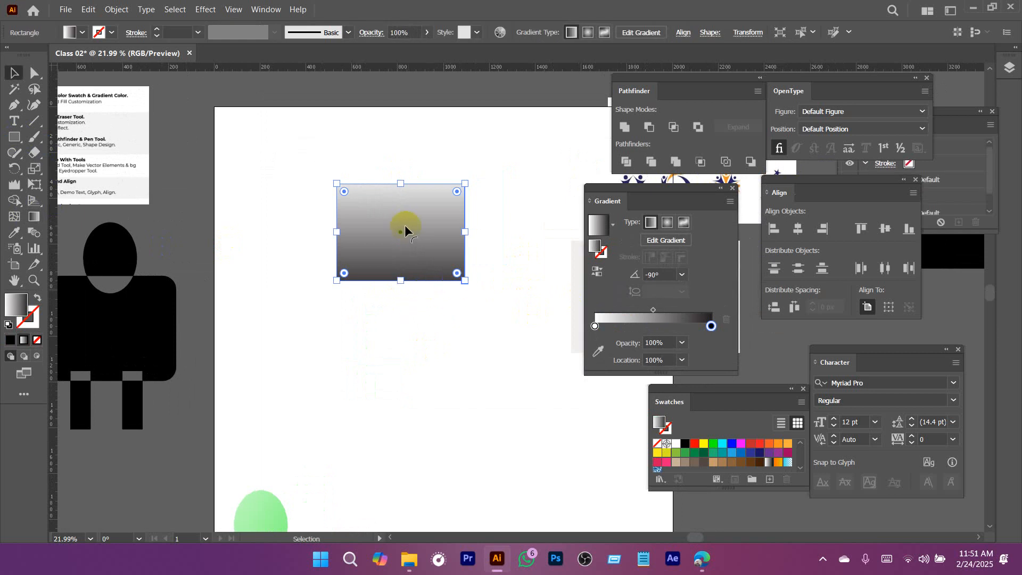
Set the rectangle's lower gradient stop to red and its upper gradient stop to blue.
{"action": "left_click", "coordinate": [34, 217]}
{"action": "left_click", "coordinate": [403, 309]}
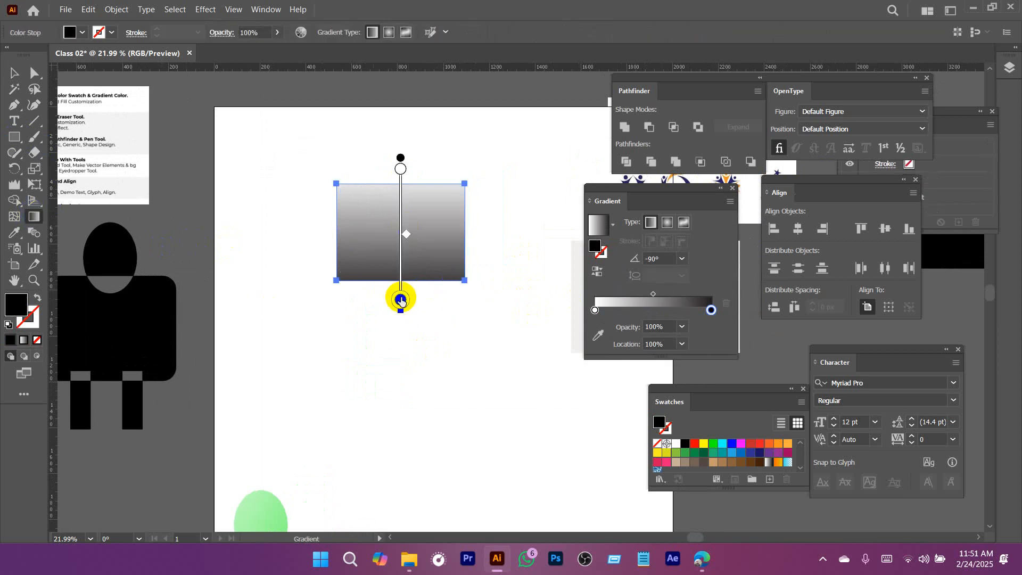
{"action": "double_click", "coordinate": [401, 300]}
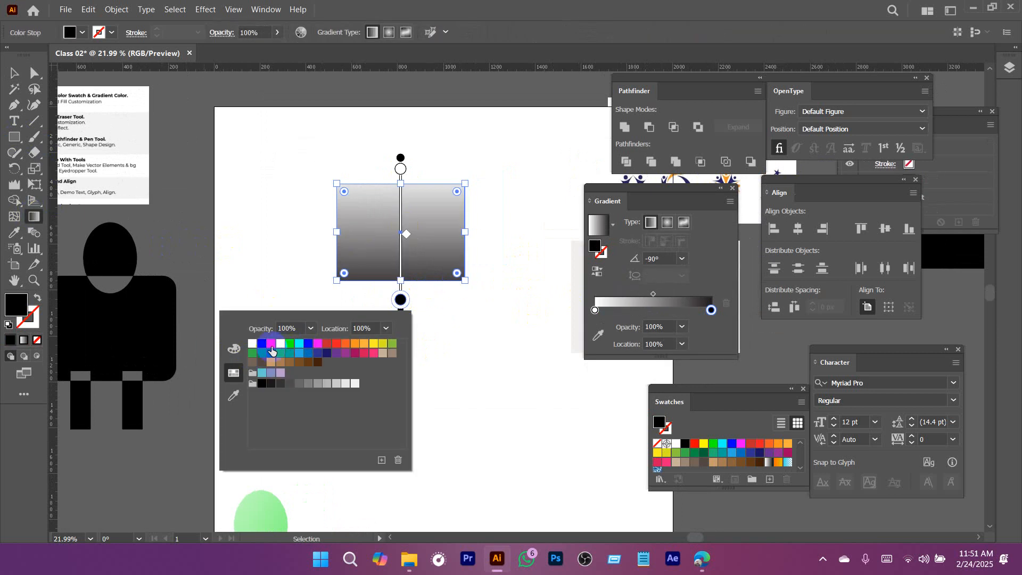
{"action": "left_click", "coordinate": [315, 351]}
{"action": "left_click", "coordinate": [398, 158]}
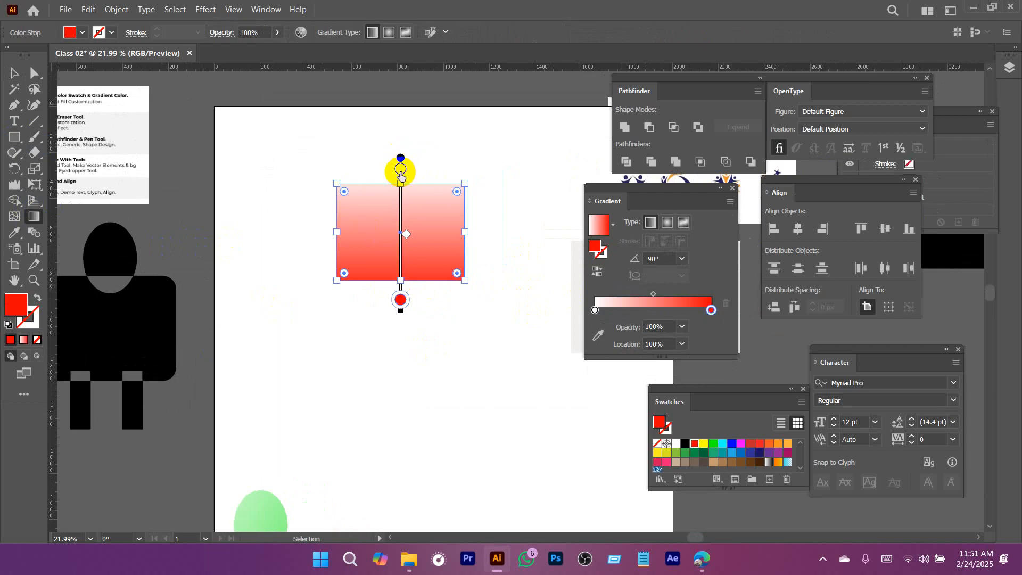
{"action": "double_click", "coordinate": [400, 172]}
{"action": "left_click", "coordinate": [311, 224]}
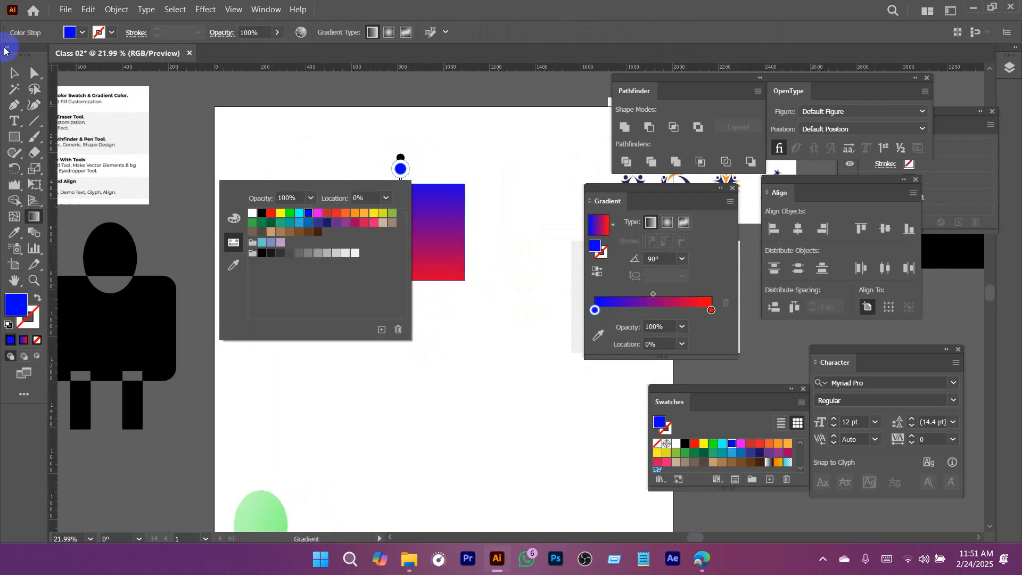
{"action": "key", "text": "v"}
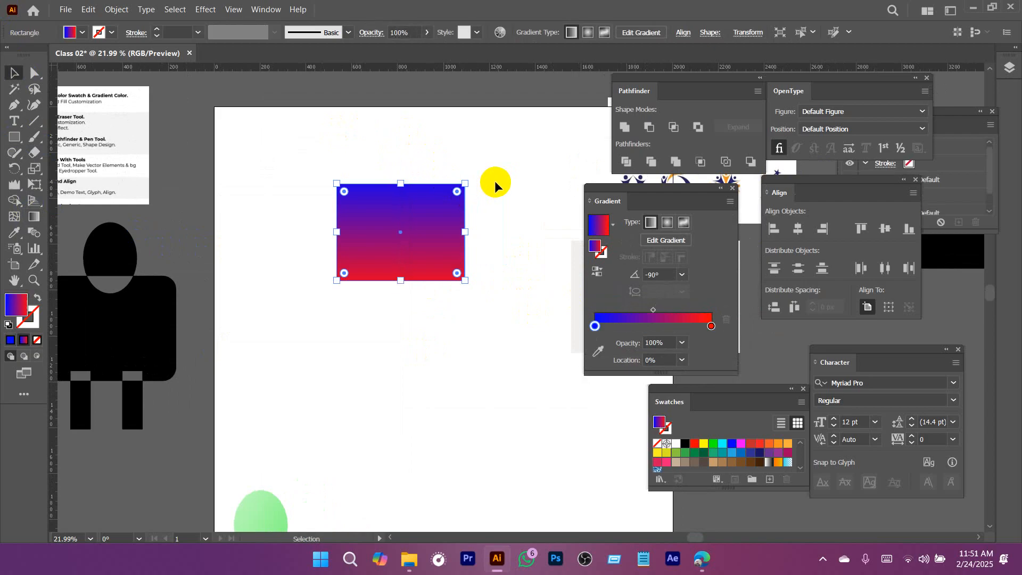
Move the gradient rectangle to the artboard's upper edge and add the word TEXT below it, scaled up to about 419 pt.
{"action": "mouse_move", "coordinate": [361, 274]}
{"action": "left_mouse_down"}
{"action": "mouse_move", "coordinate": [424, 246]}
{"action": "mouse_move", "coordinate": [440, 202]}
{"action": "left_mouse_up"}
{"action": "left_click", "coordinate": [16, 126]}
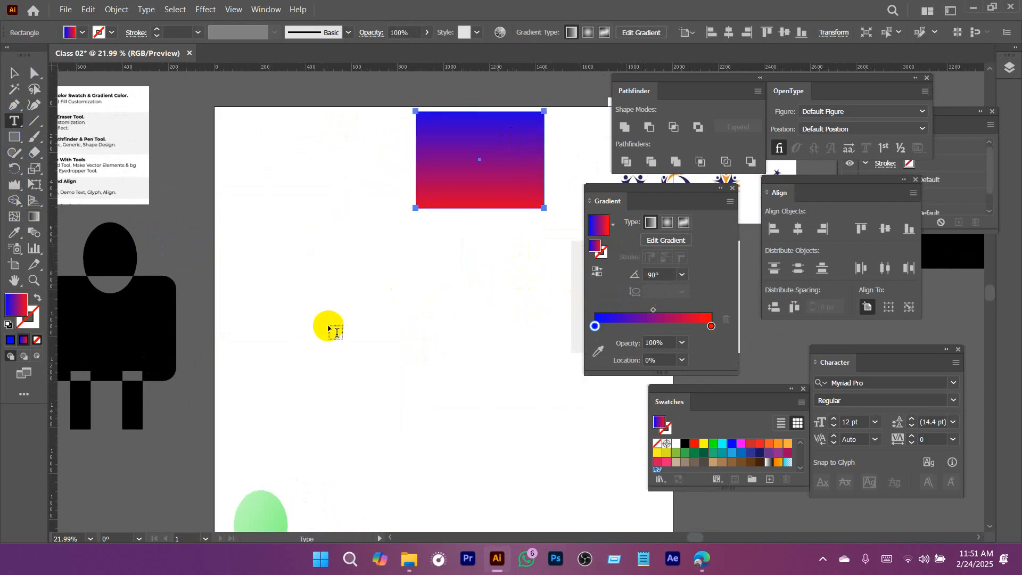
{"action": "left_click", "coordinate": [339, 324]}
{"action": "key", "text": "Escape"}
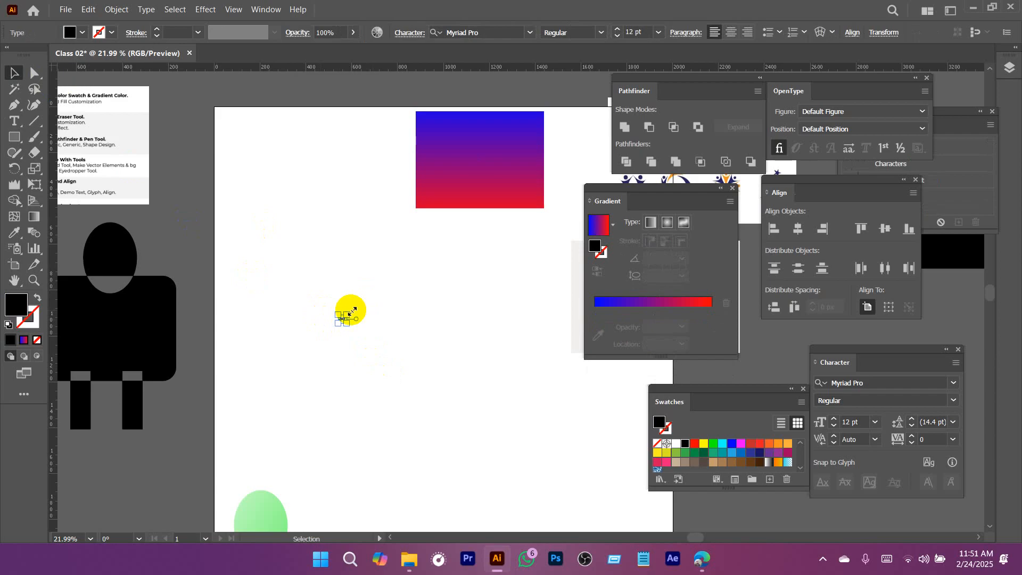
{"action": "left_click_drag", "start_coordinate": [347, 314], "coordinate": [612, 128]}
{"action": "left_click_drag", "start_coordinate": [432, 282], "coordinate": [514, 254]}
Try to apply the blue-to-red gradient to the word TEXT.
{"action": "left_click", "coordinate": [659, 311]}
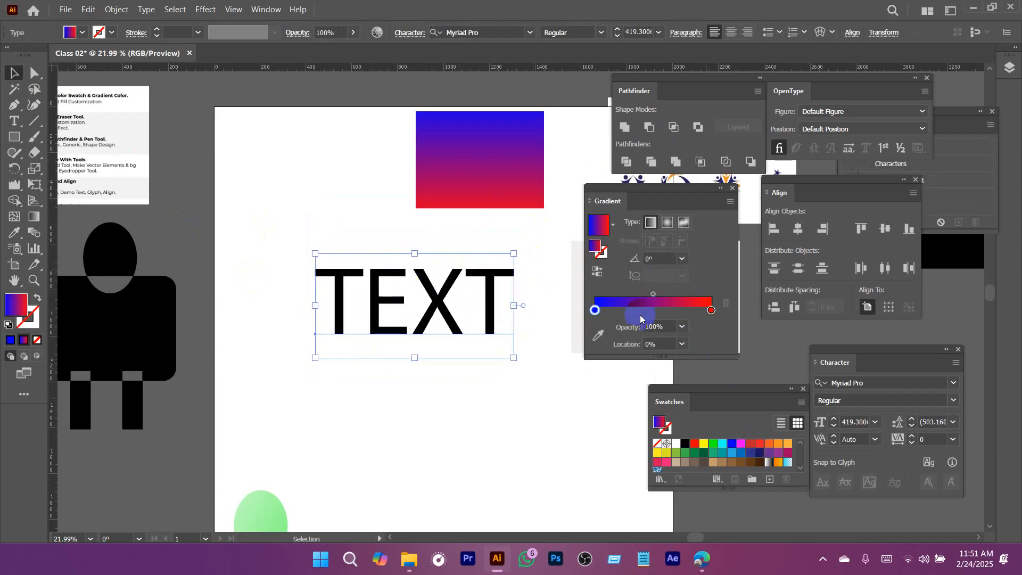
{"action": "left_click", "coordinate": [435, 413]}
{"action": "left_click", "coordinate": [417, 309]}
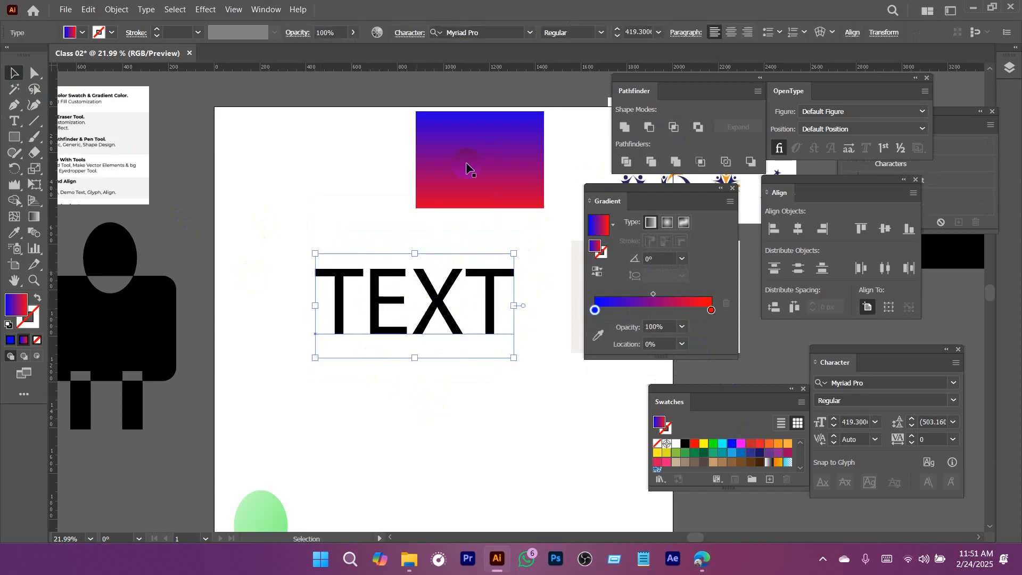
{"action": "left_click", "coordinate": [541, 187]}
Delete the word TEXT and move the gradient rectangle above the artboard.
{"action": "left_click_drag", "start_coordinate": [441, 350], "coordinate": [417, 372]}
{"action": "left_click", "coordinate": [464, 341]}
{"action": "key", "text": "Delete"}
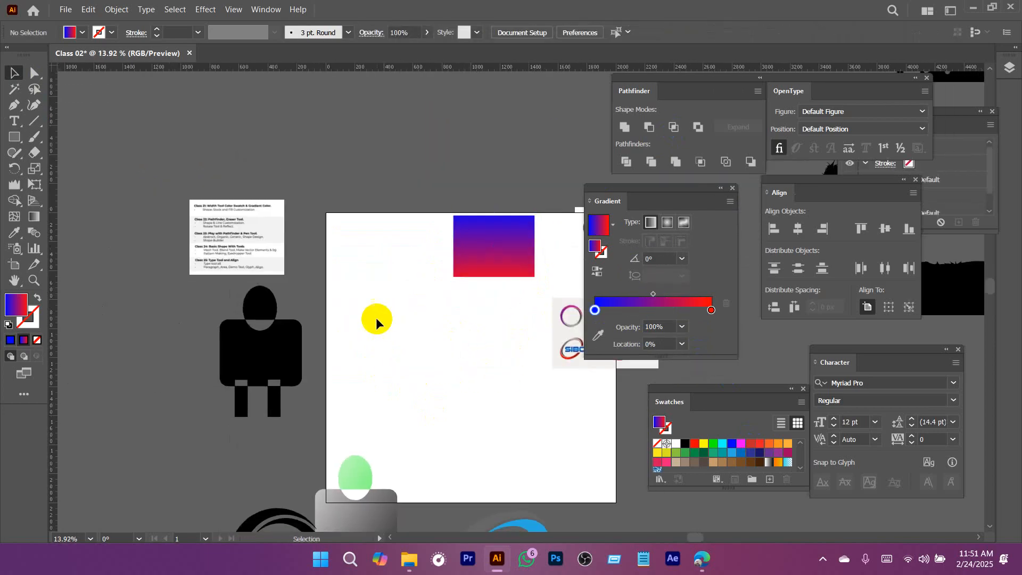
{"action": "left_click_drag", "start_coordinate": [495, 250], "coordinate": [450, 189]}
{"action": "left_click_drag", "start_coordinate": [480, 386], "coordinate": [444, 255]}
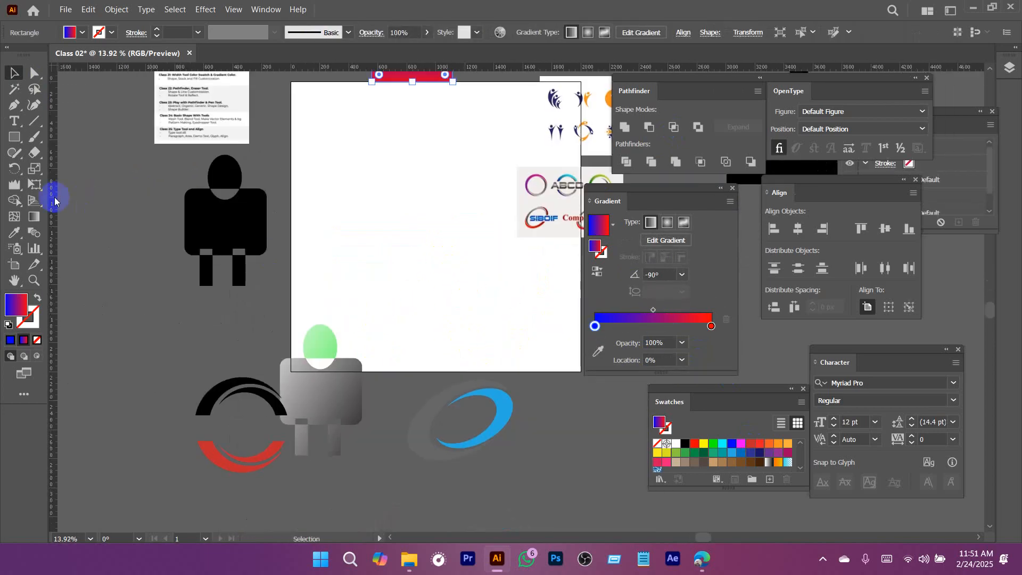
Look through the full set of tools, pick the Mesh tool, and return to selection mode with the gradient rectangle deselected.
{"action": "left_click", "coordinate": [23, 394]}
{"action": "scroll", "coordinate": [114, 276], "scroll_direction": "up", "scroll_amount": 5}
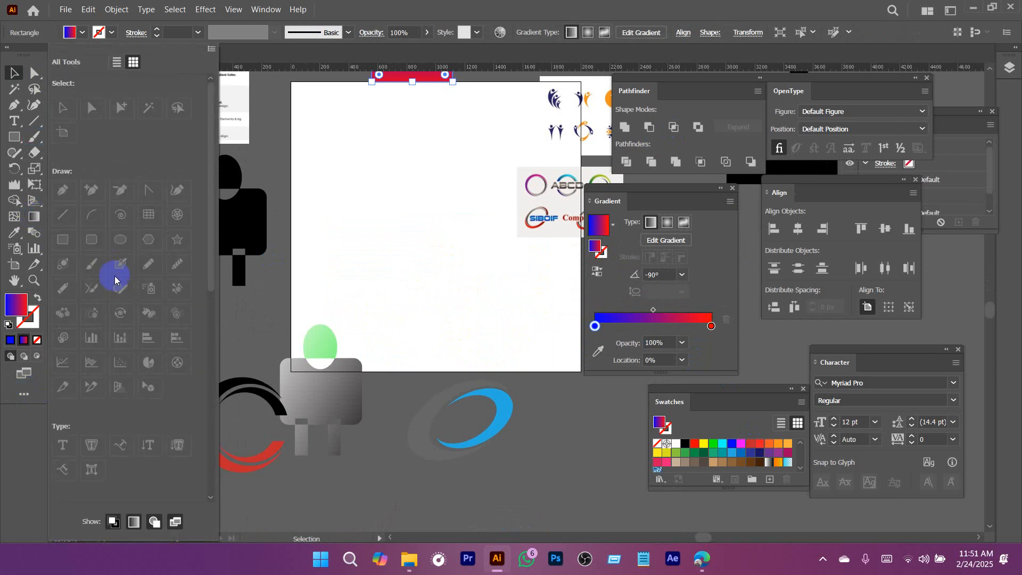
{"action": "left_click", "coordinate": [11, 468]}
{"action": "left_click", "coordinate": [13, 218]}
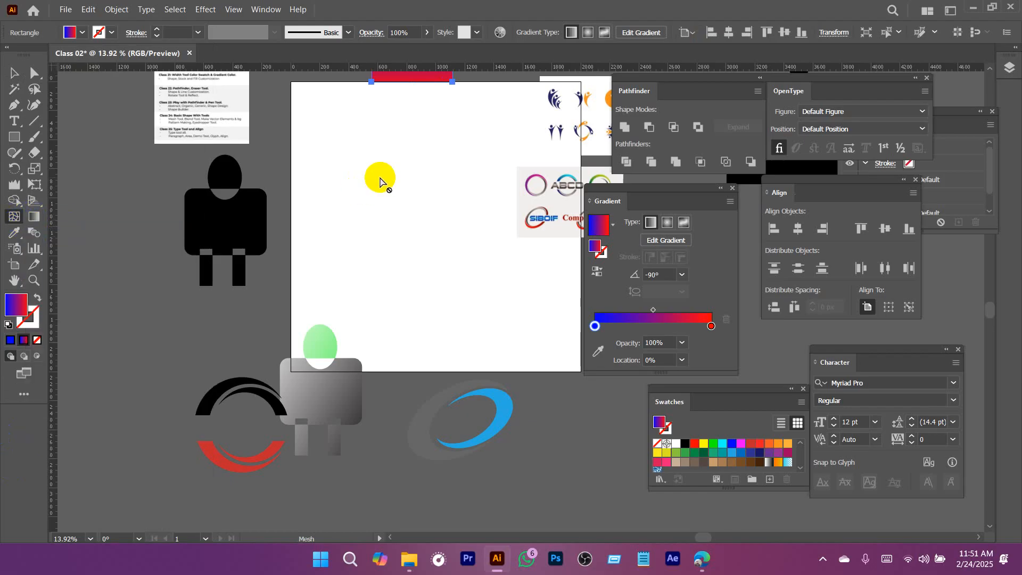
{"action": "key", "text": "v"}
{"action": "left_click", "coordinate": [431, 223]}
{"action": "scroll", "coordinate": [454, 246], "scroll_direction": "down", "scroll_amount": 1}
{"action": "scroll", "coordinate": [427, 290], "scroll_direction": "down", "scroll_amount": 2}
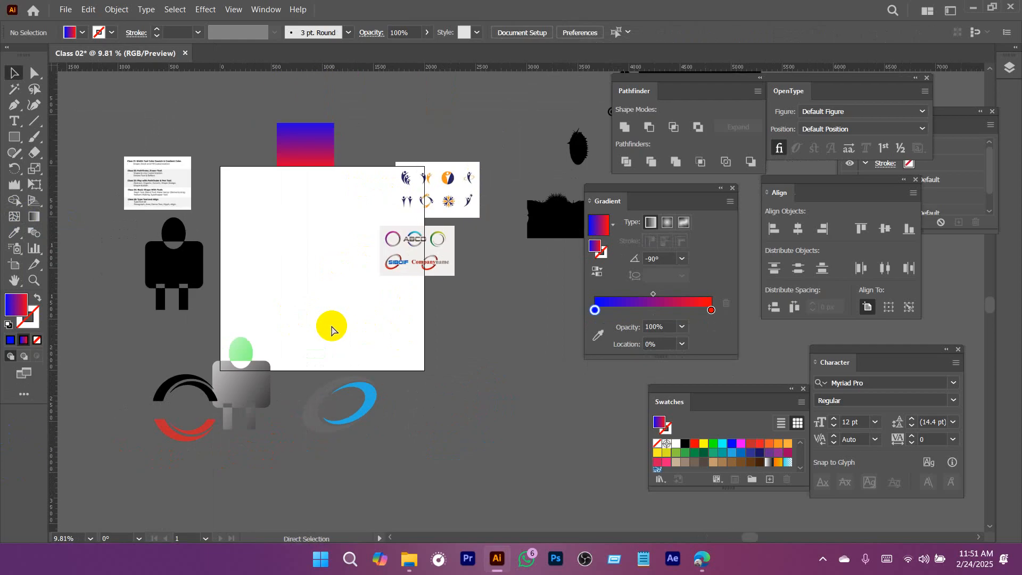
Switch to the web browser and run a Google image search for "mesh tool elements" in a new tab.
{"action": "left_click", "coordinate": [702, 558]}
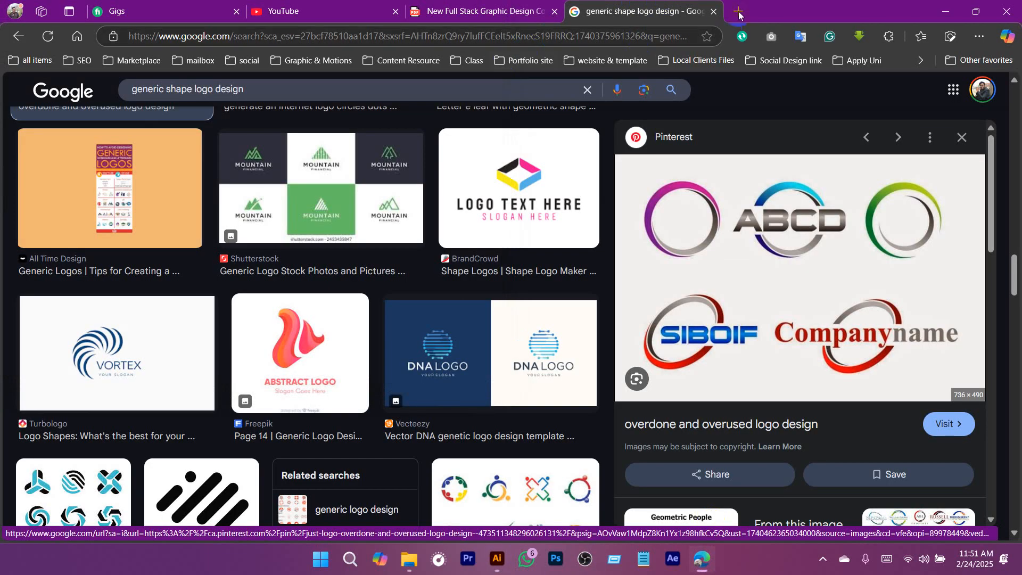
{"action": "key", "text": "ctrl+t"}
{"action": "type", "text": "mes"}
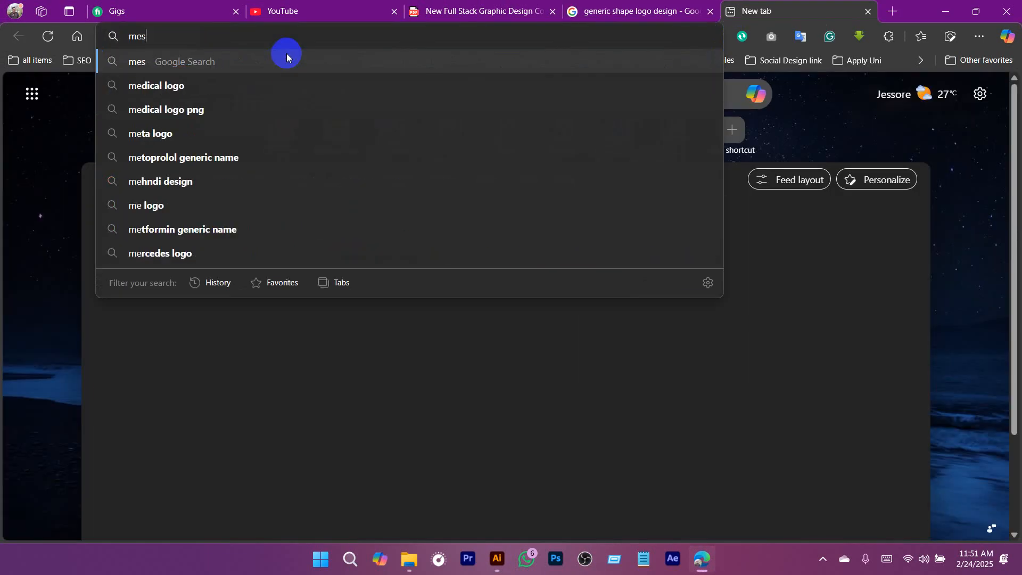
{"action": "type", "text": "h tool elements"}
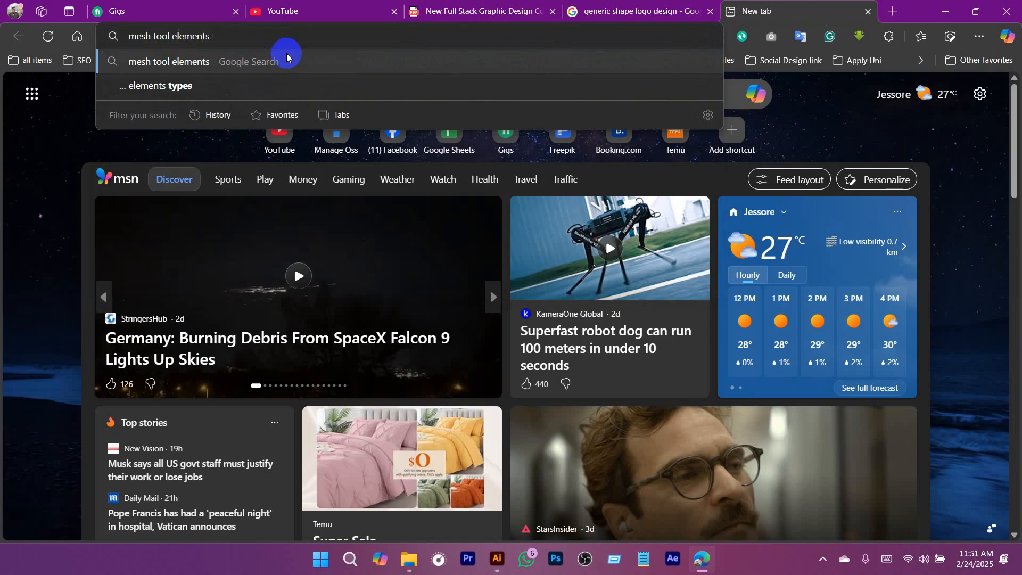
{"action": "left_click", "coordinate": [287, 58]}
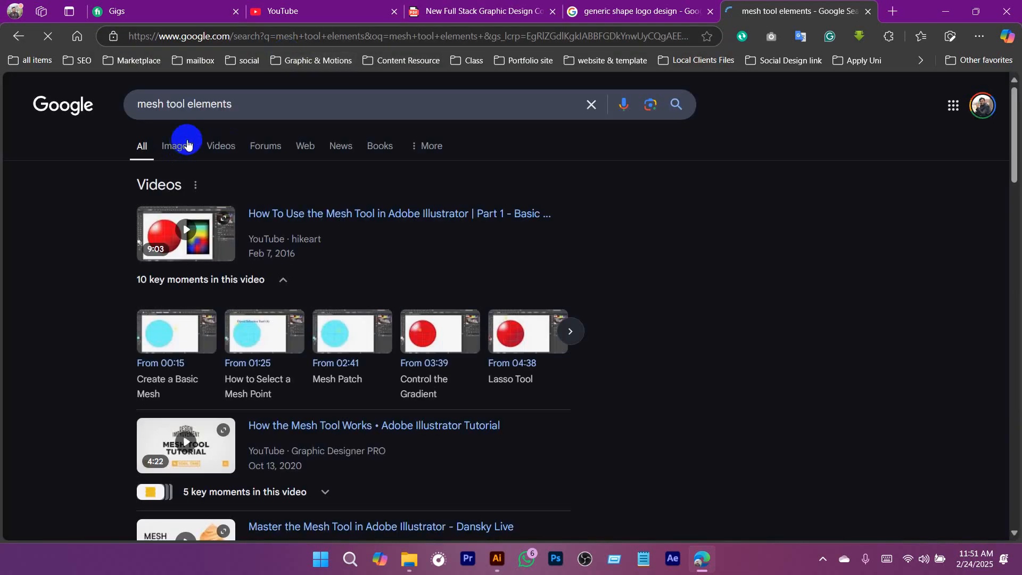
{"action": "left_click", "coordinate": [174, 144]}
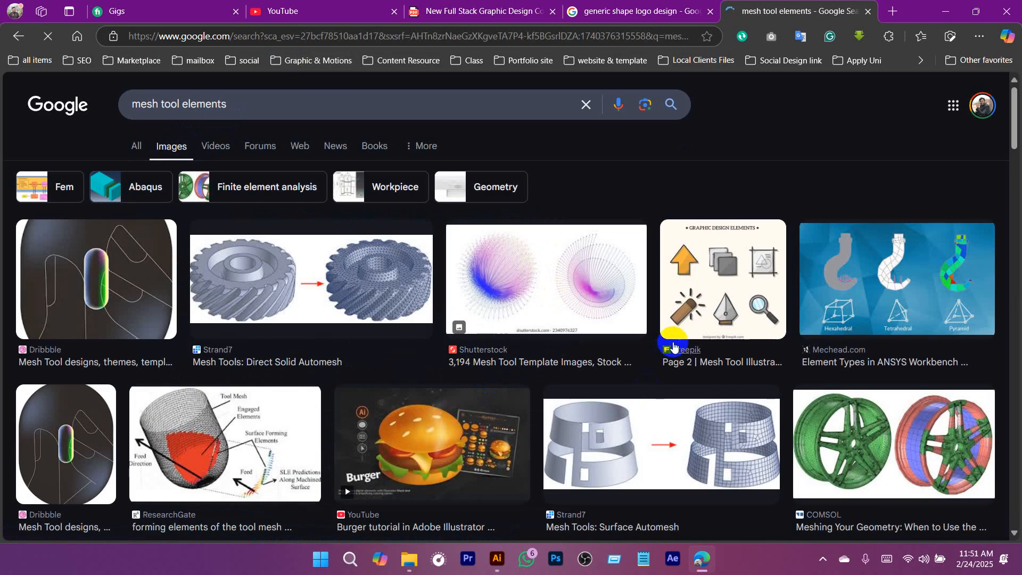
Examine the mesh-tool plum image and the ArtStation fruit illustrations, along with the related pictures suggested for them.
{"action": "scroll", "coordinate": [634, 328], "scroll_direction": "down", "scroll_amount": 5}
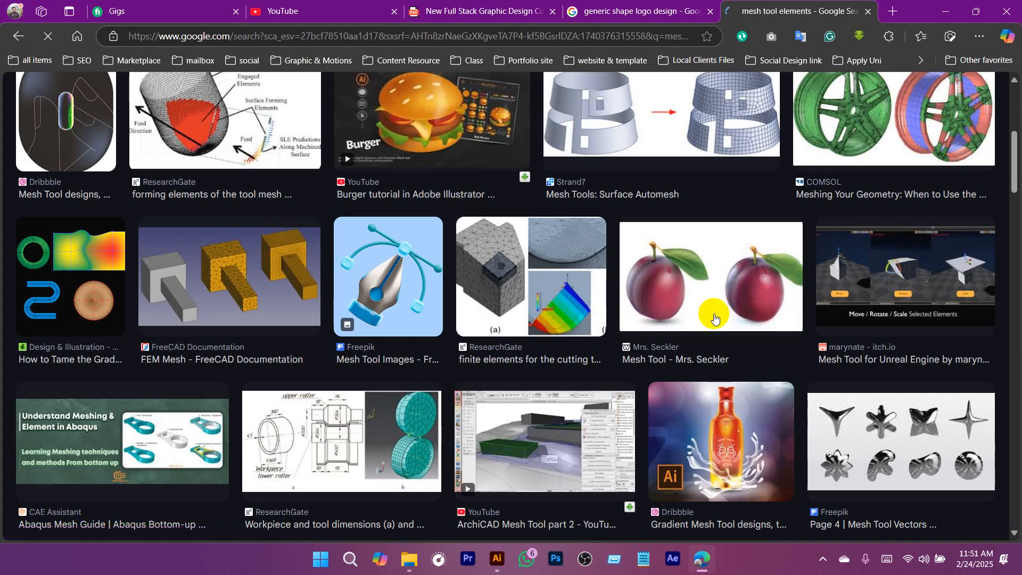
{"action": "left_click", "coordinate": [729, 281]}
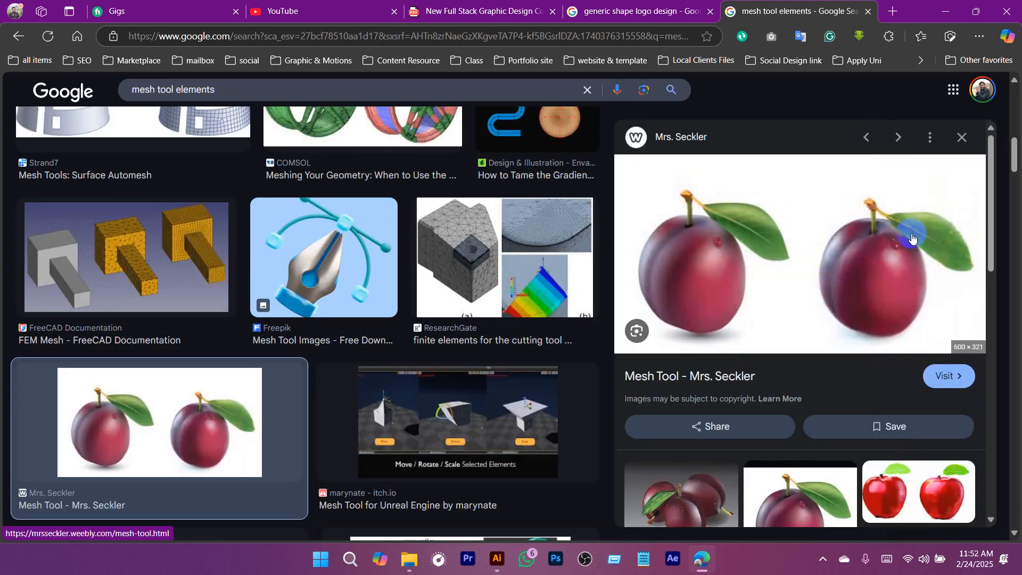
{"action": "scroll", "coordinate": [687, 276], "scroll_direction": "down", "scroll_amount": 5}
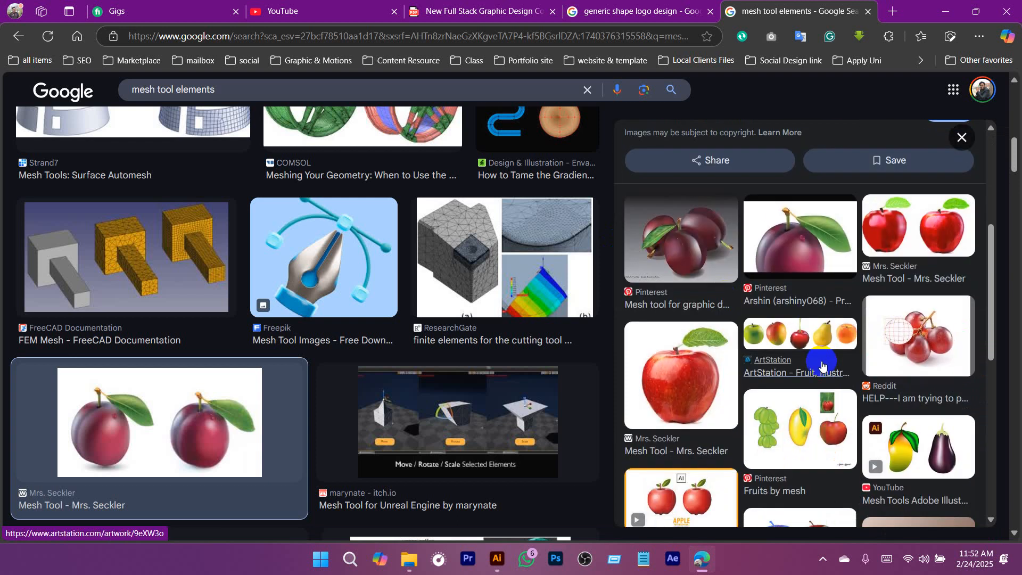
{"action": "left_click", "coordinate": [823, 280]}
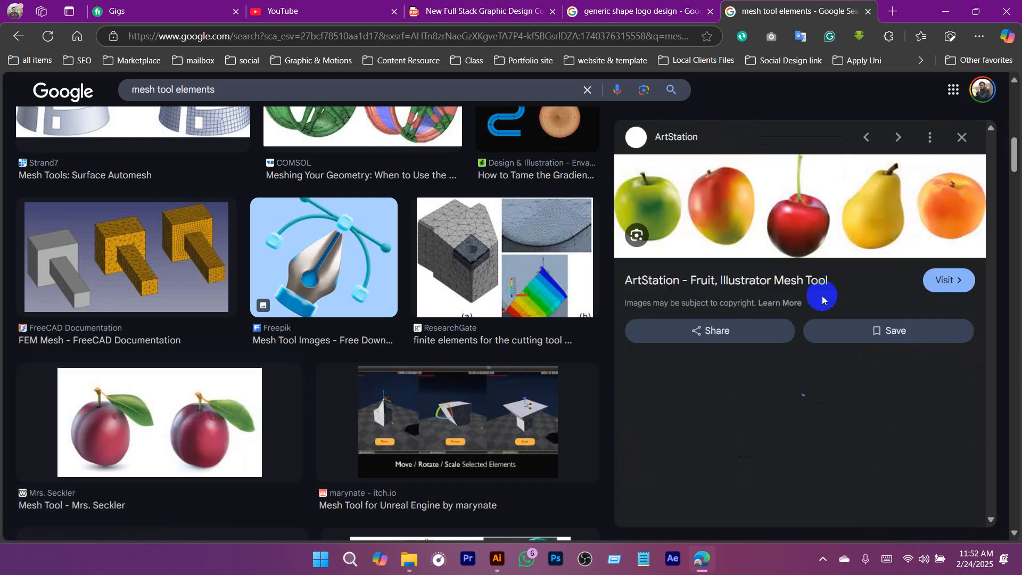
{"action": "scroll", "coordinate": [772, 313], "scroll_direction": "down", "scroll_amount": 5}
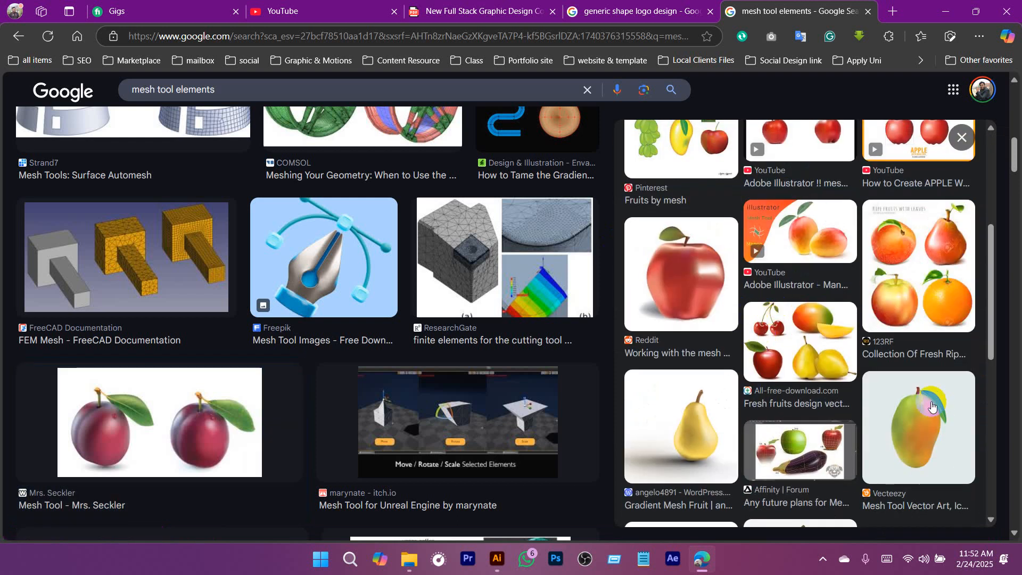
{"action": "scroll", "coordinate": [922, 381], "scroll_direction": "down", "scroll_amount": 3}
{"action": "scroll", "coordinate": [799, 351], "scroll_direction": "down", "scroll_amount": 4}
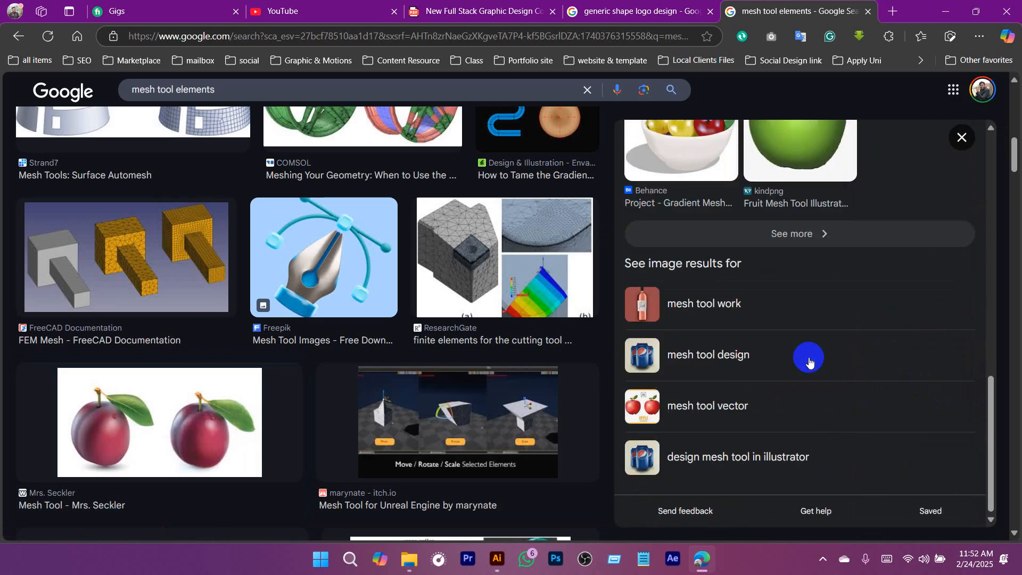
Browse the expanded related fruit images, examining the mesh wireframes on the Affinity Forum fruits and the mesh-painted mango.
{"action": "left_click", "coordinate": [800, 248]}
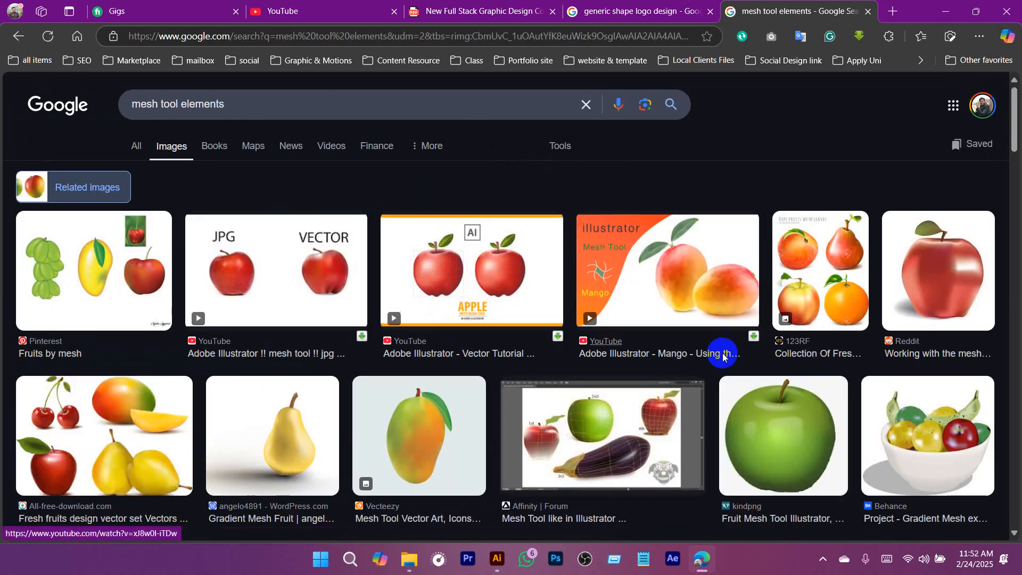
{"action": "scroll", "coordinate": [504, 321], "scroll_direction": "down", "scroll_amount": 3}
{"action": "left_click", "coordinate": [591, 317]}
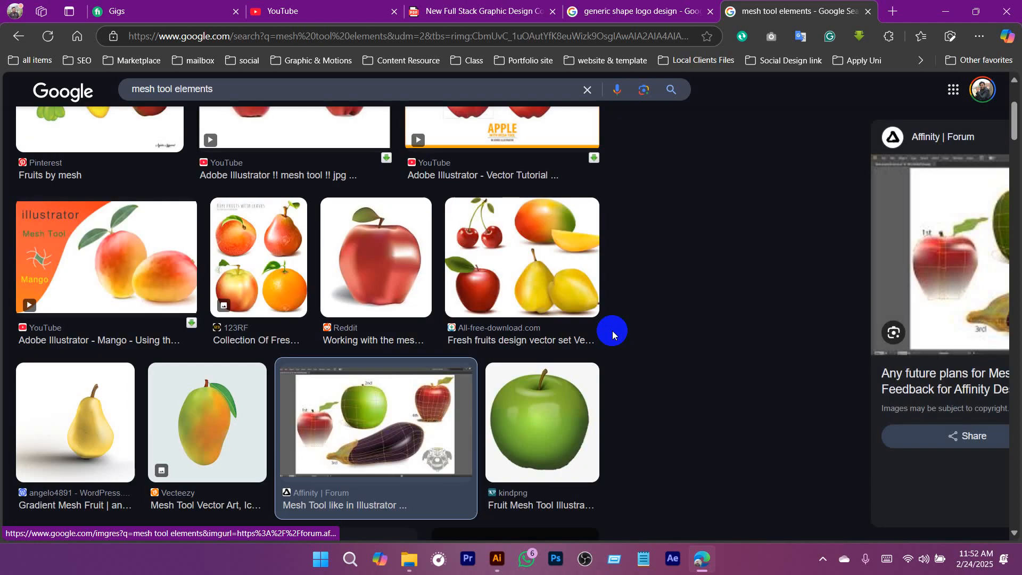
{"action": "scroll", "coordinate": [528, 367], "scroll_direction": "down", "scroll_amount": 9}
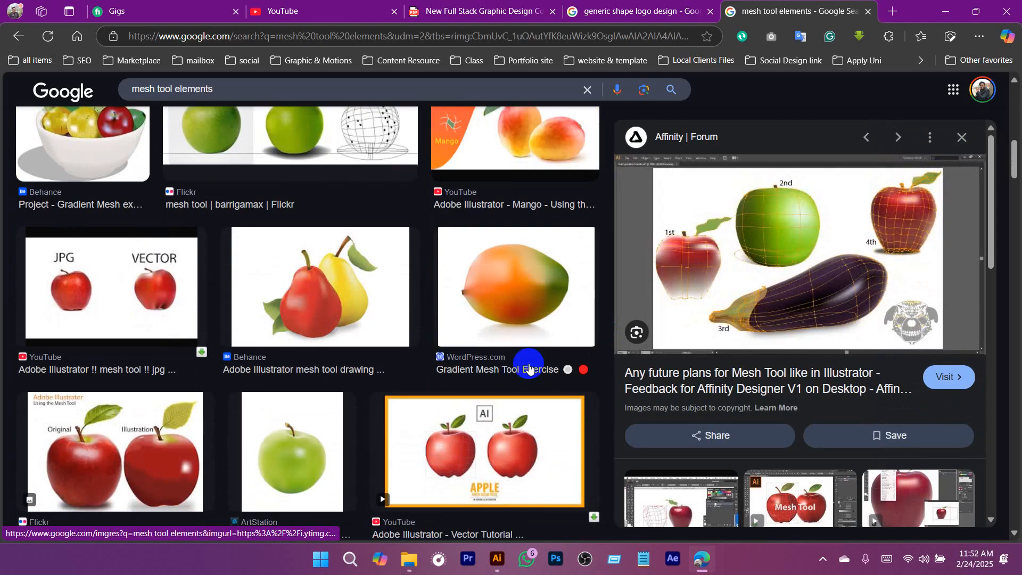
{"action": "scroll", "coordinate": [529, 367], "scroll_direction": "down", "scroll_amount": 10}
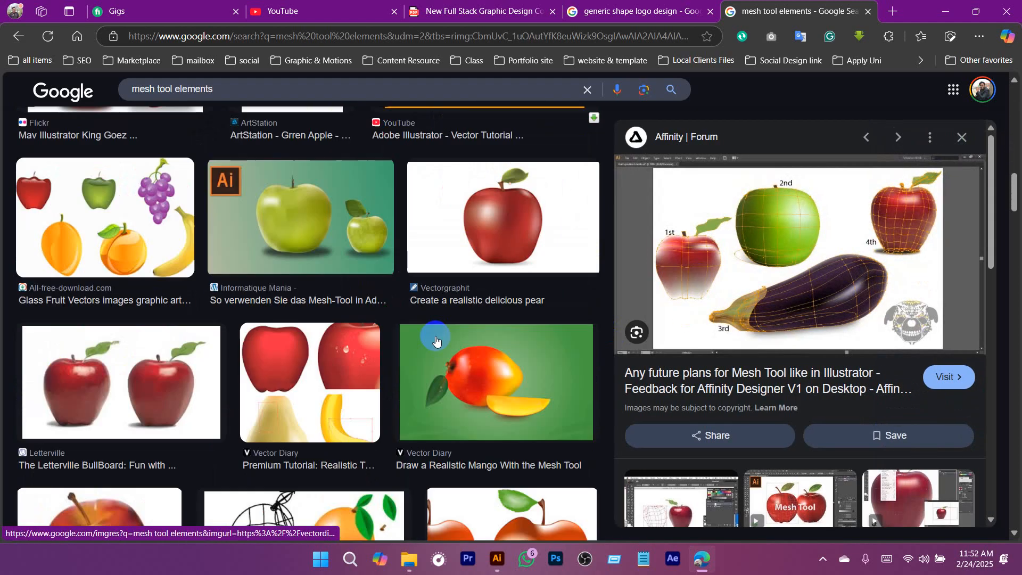
{"action": "scroll", "coordinate": [462, 345], "scroll_direction": "down", "scroll_amount": 3}
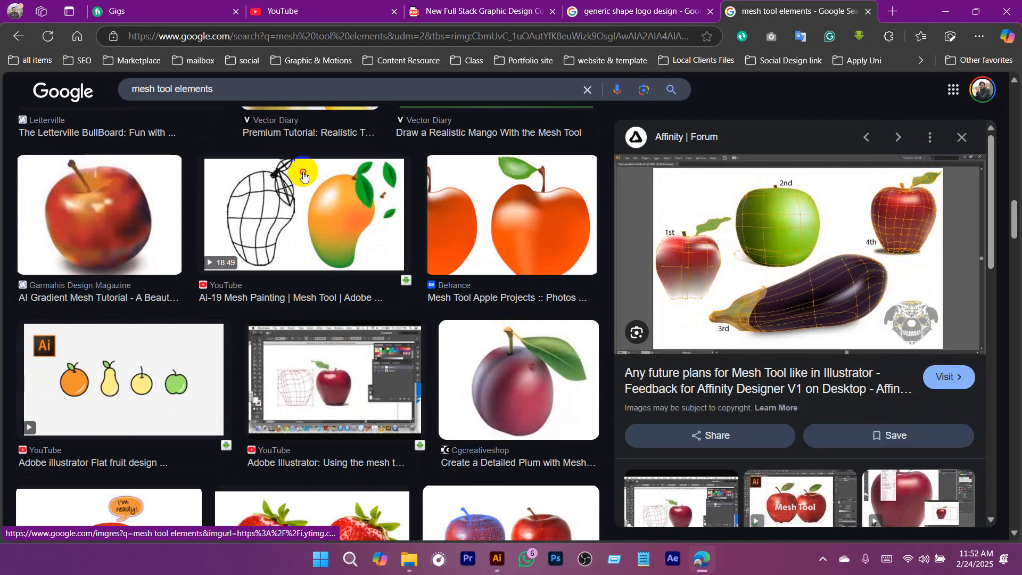
{"action": "left_click", "coordinate": [334, 232]}
{"action": "scroll", "coordinate": [821, 298], "scroll_direction": "down", "scroll_amount": 8}
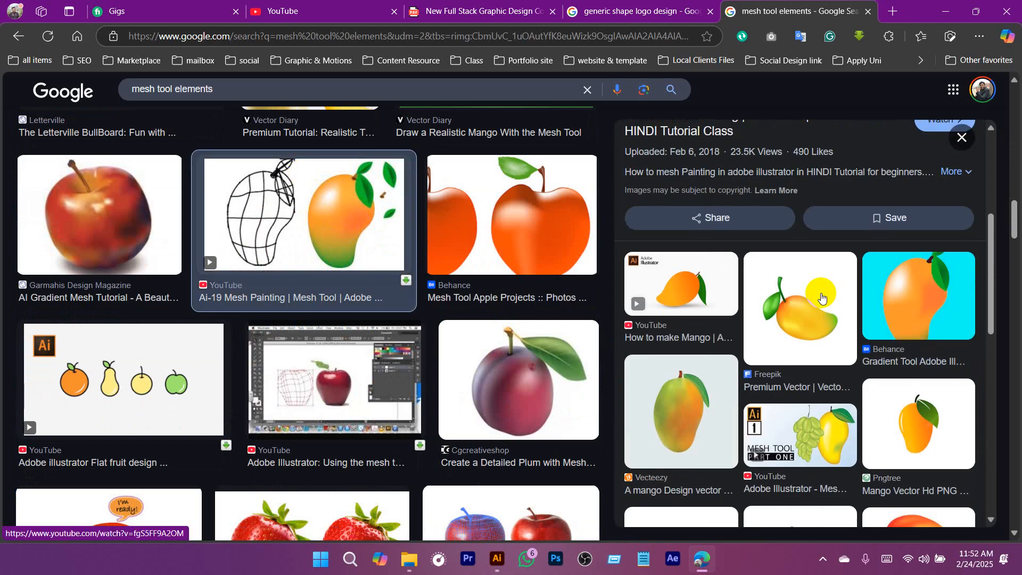
{"action": "scroll", "coordinate": [745, 358], "scroll_direction": "up", "scroll_amount": 5}
{"action": "scroll", "coordinate": [800, 375], "scroll_direction": "down", "scroll_amount": 5}
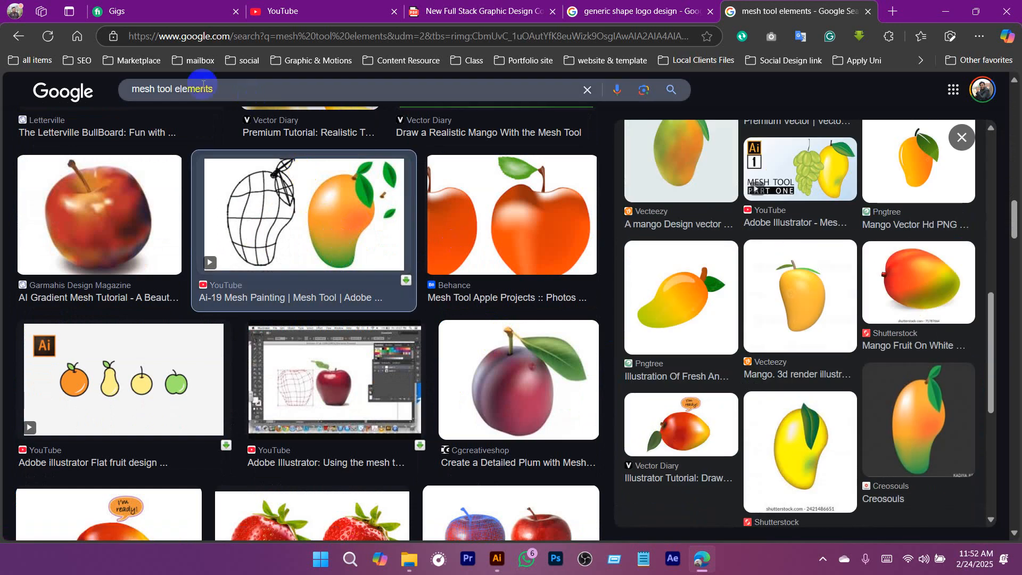
{"action": "scroll", "coordinate": [792, 286], "scroll_direction": "up", "scroll_amount": 4}
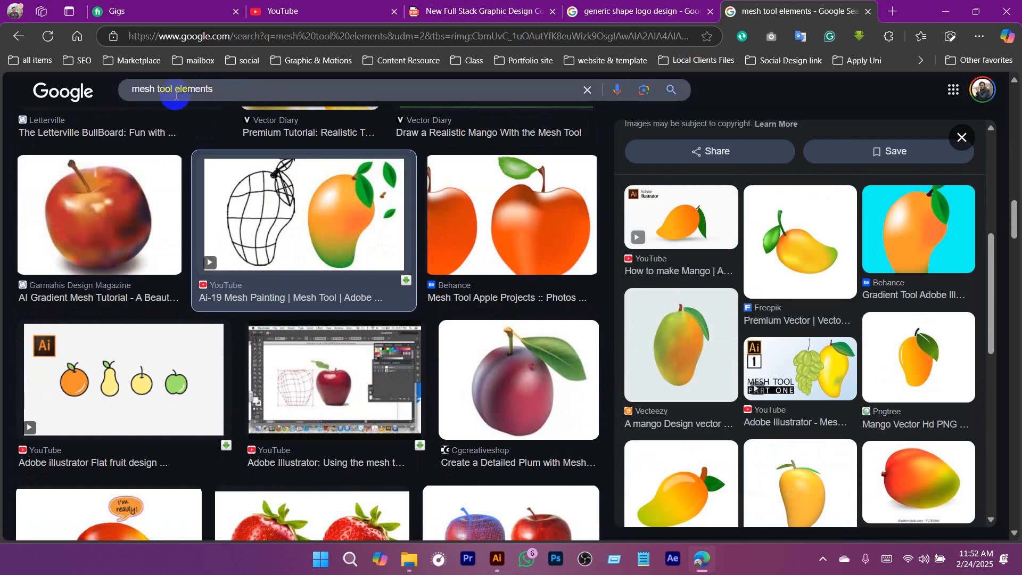
Replace the image search query with "orange" and browse the results for a suitable fruit photo.
{"action": "left_click", "coordinate": [180, 90]}
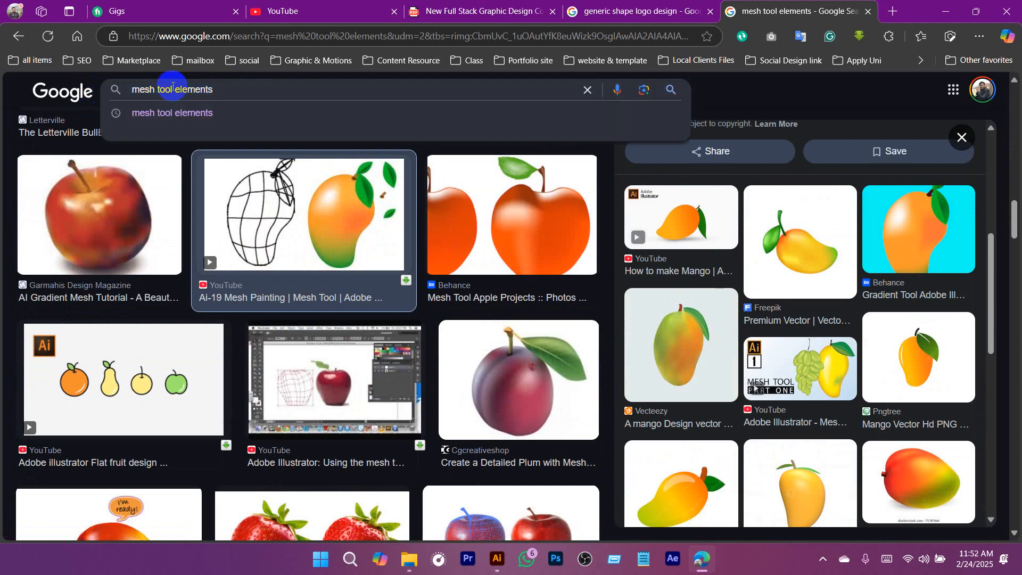
{"action": "key", "text": "ctrl+a"}
{"action": "type", "text": "o"}
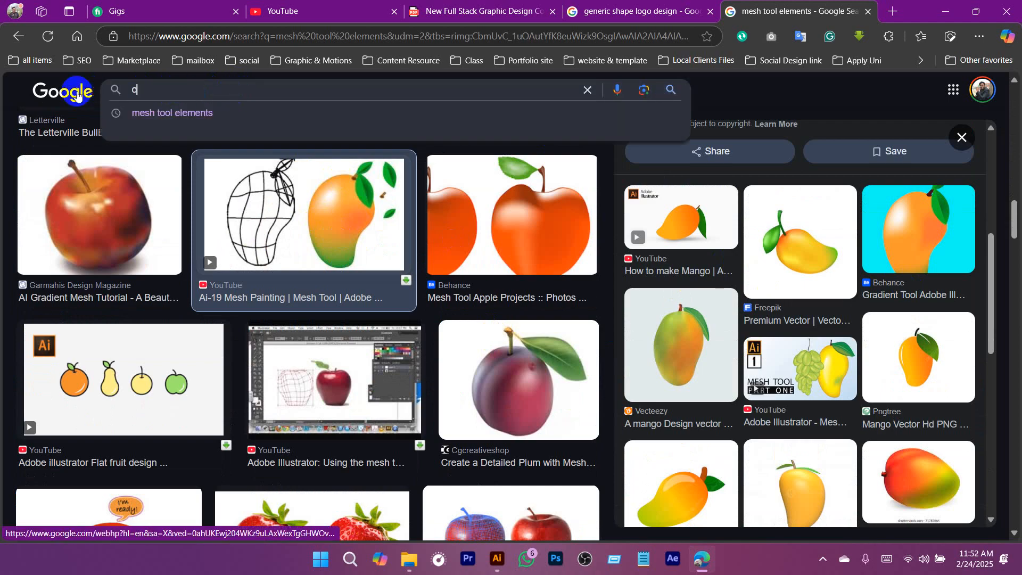
{"action": "type", "text": "range"}
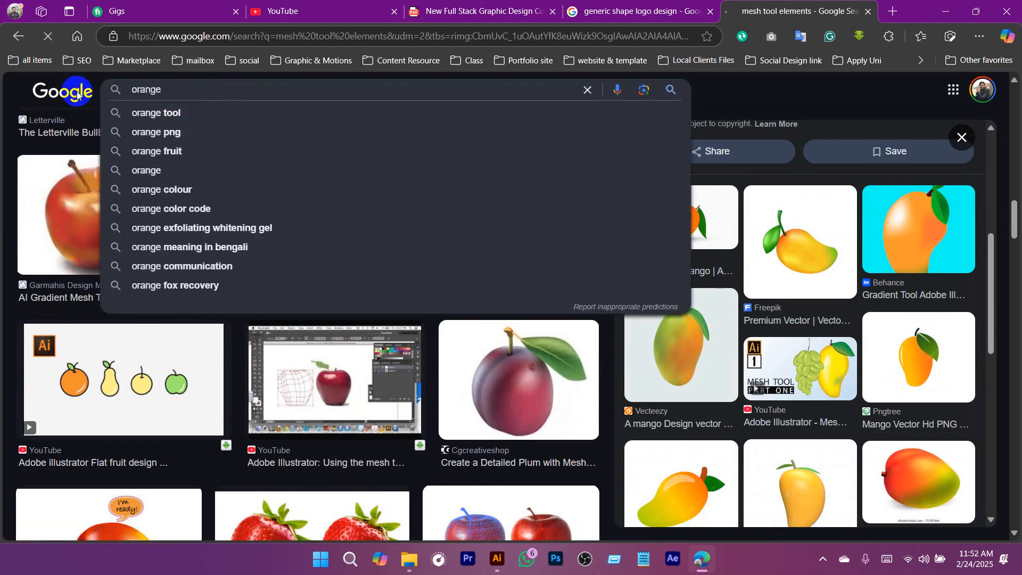
{"action": "key", "text": "Return"}
{"action": "scroll", "coordinate": [485, 349], "scroll_direction": "down", "scroll_amount": 3}
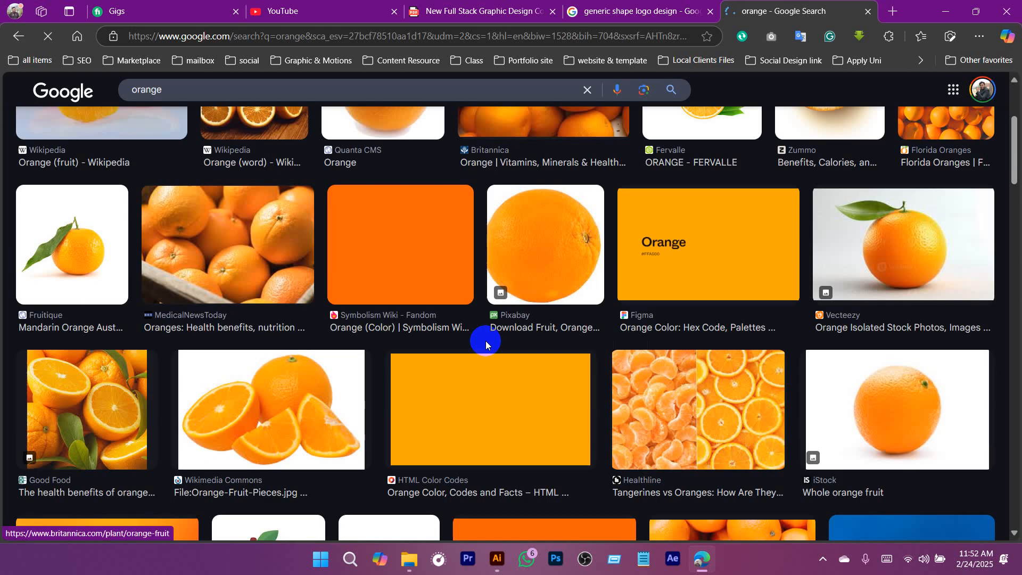
Open the Vecteezy photo of a single orange with a leaf and copy the image.
{"action": "left_click", "coordinate": [881, 274]}
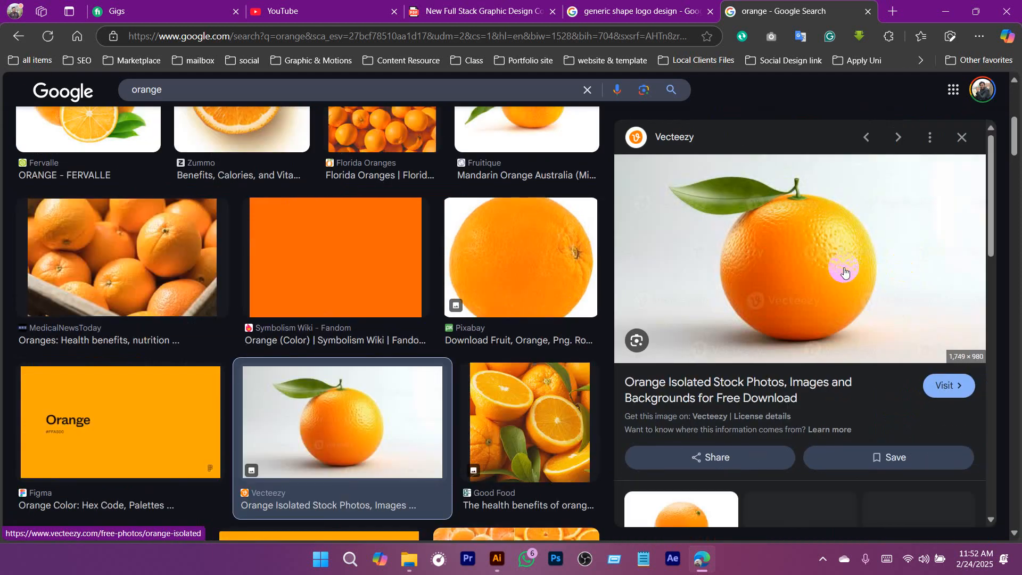
{"action": "scroll", "coordinate": [823, 242], "scroll_direction": "down", "scroll_amount": 5}
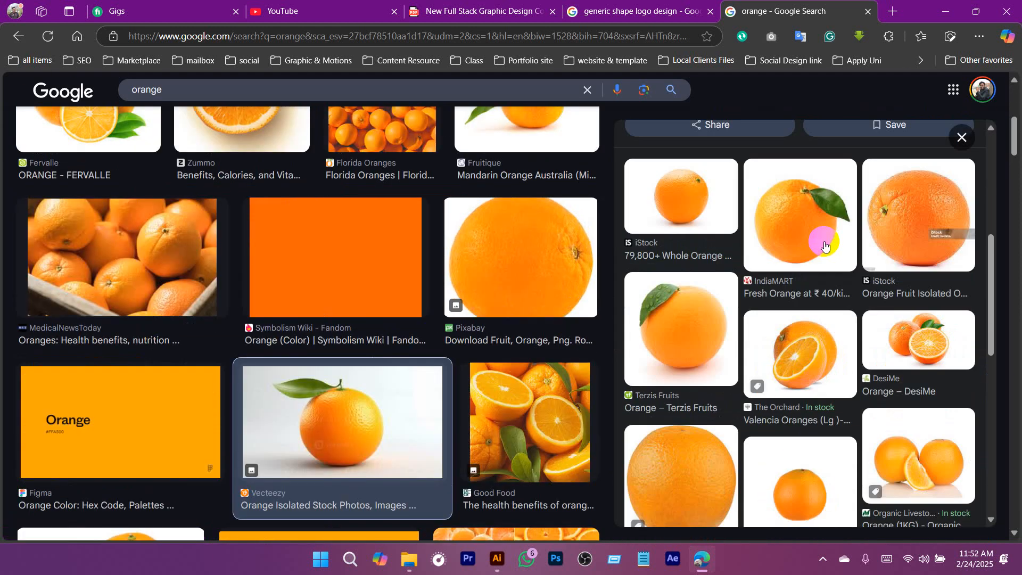
{"action": "scroll", "coordinate": [822, 234], "scroll_direction": "up", "scroll_amount": 5}
{"action": "right_click", "coordinate": [806, 222]}
{"action": "left_click", "coordinate": [612, 309]}
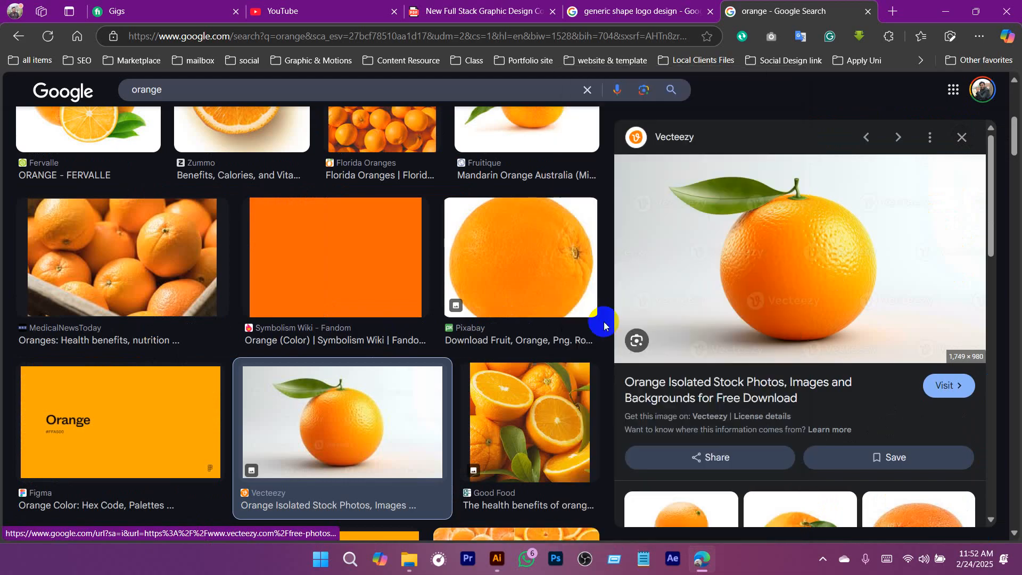
Switch to Illustrator, cancel the Save As dialog, and paste the copied orange photo over the artboard's lower edge.
{"action": "left_click", "coordinate": [497, 558]}
{"action": "left_click", "coordinate": [466, 361]}
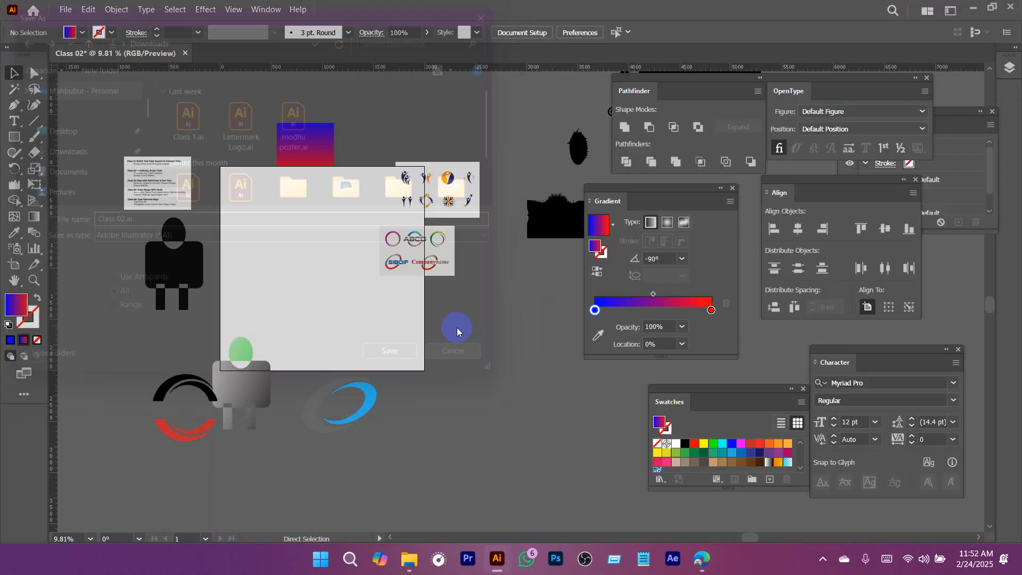
{"action": "key", "text": "ctrl+v"}
{"action": "left_click_drag", "start_coordinate": [490, 332], "coordinate": [351, 387]}
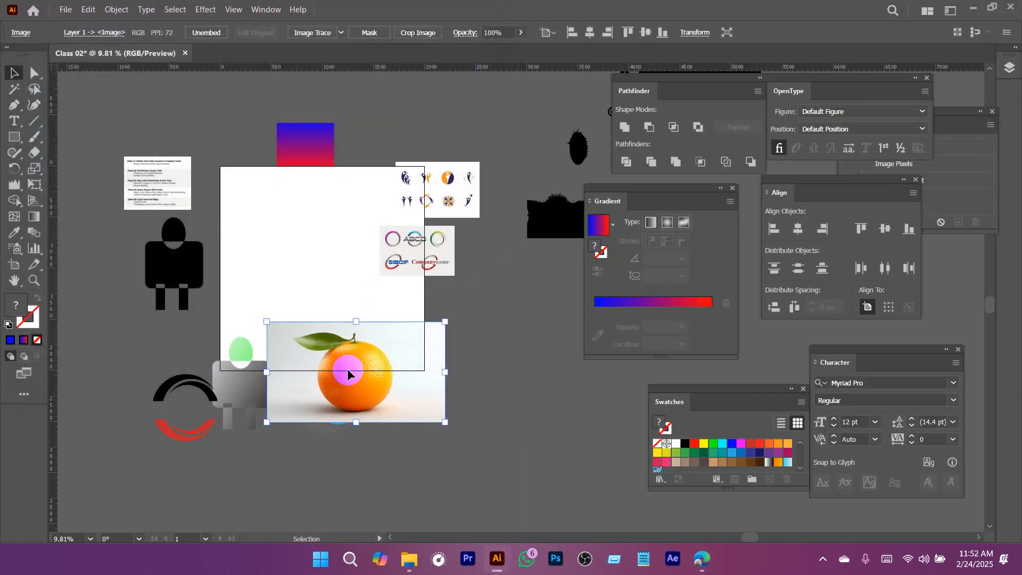
Move the two logo reference images off the artboard to its upper right and shift the orange photo higher.
{"action": "left_click_drag", "start_coordinate": [423, 159], "coordinate": [444, 266]}
{"action": "left_click_drag", "start_coordinate": [425, 259], "coordinate": [532, 156]}
{"action": "key", "text": "space"}
{"action": "left_click_drag", "start_coordinate": [404, 393], "coordinate": [463, 240]}
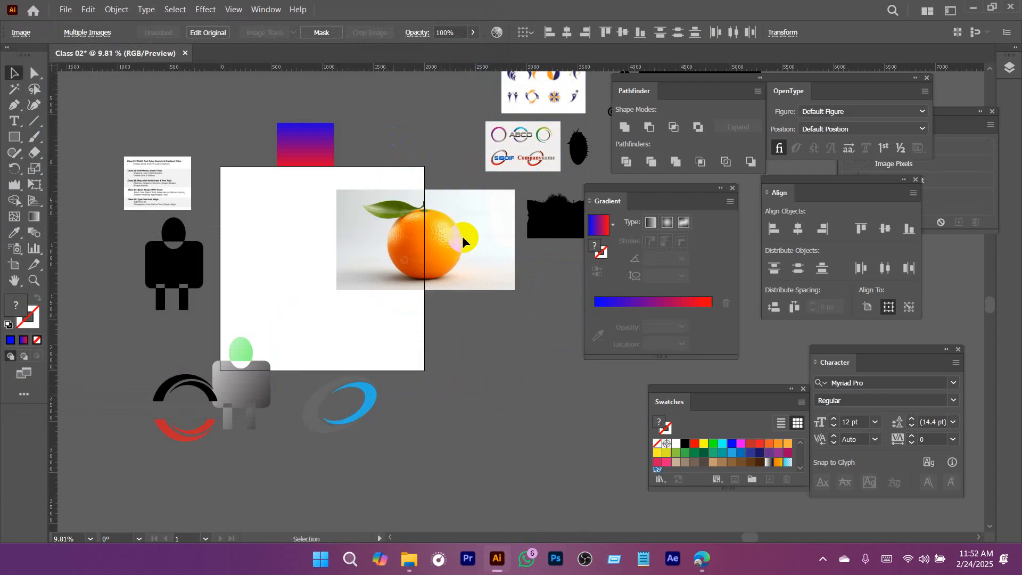
Clear the artboard by moving the gradient figure and curved logo shapes to its lower left and the orange photo below it.
{"action": "left_click_drag", "start_coordinate": [428, 371], "coordinate": [103, 456]}
{"action": "left_click_drag", "start_coordinate": [227, 389], "coordinate": [101, 457]}
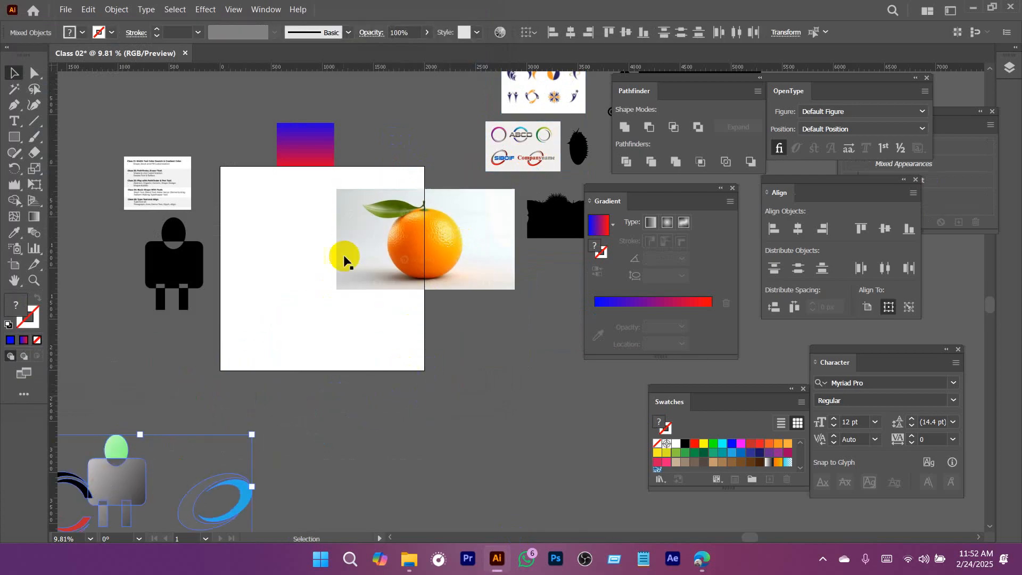
{"action": "scroll", "coordinate": [400, 222], "scroll_direction": "up", "scroll_amount": 2}
{"action": "scroll", "coordinate": [479, 313], "scroll_direction": "down", "scroll_amount": 2}
{"action": "left_click_drag", "start_coordinate": [428, 272], "coordinate": [507, 506]}
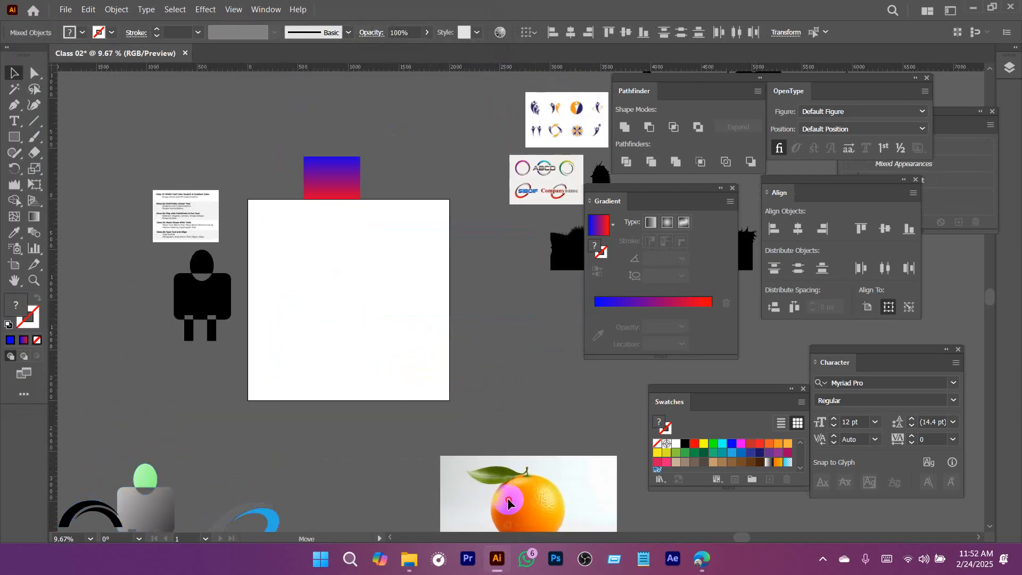
{"action": "scroll", "coordinate": [405, 266], "scroll_direction": "up", "scroll_amount": 2}
{"action": "scroll", "coordinate": [438, 308], "scroll_direction": "down", "scroll_amount": 1}
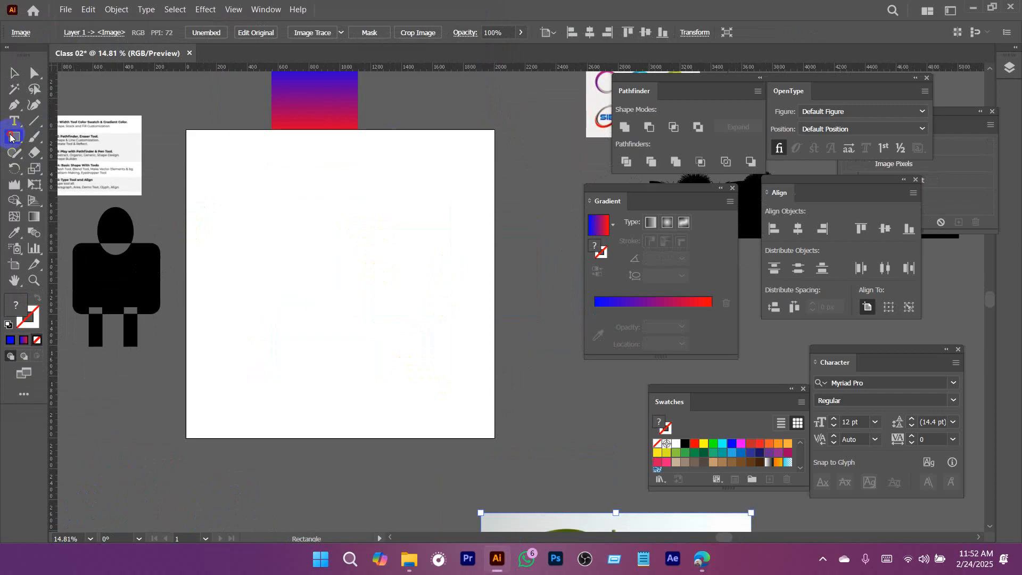
Draw a large gradient-filled rectangle covering nearly the whole artboard, leaving a thin margin, and select it.
{"action": "left_click", "coordinate": [196, 139]}
{"action": "left_click_drag", "start_coordinate": [196, 139], "coordinate": [490, 429]}
{"action": "key", "text": "v"}
{"action": "left_click", "coordinate": [522, 349]}
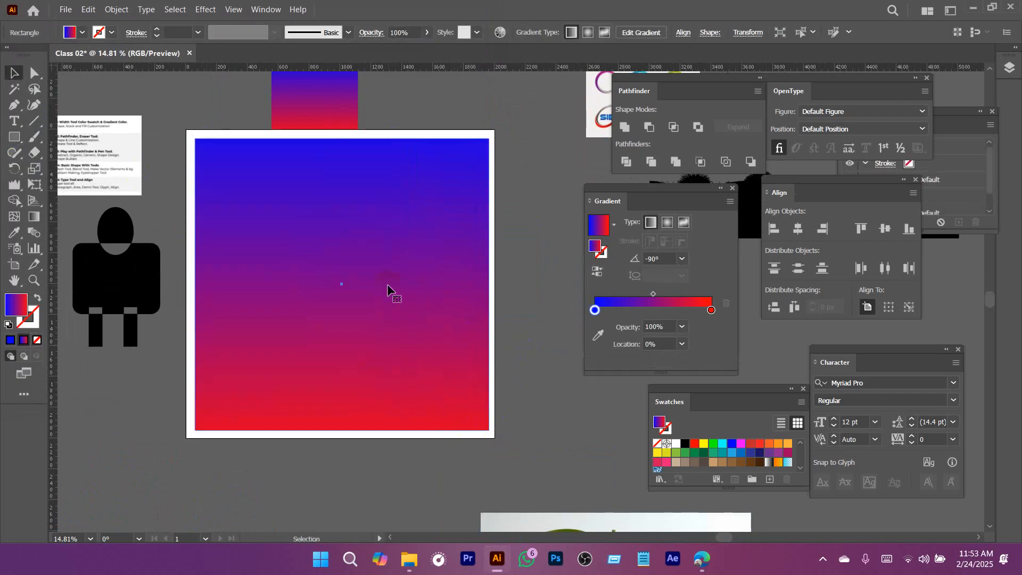
{"action": "left_click", "coordinate": [399, 278]}
{"action": "key", "text": "ctrl+space"}
{"action": "left_click", "coordinate": [373, 251]}
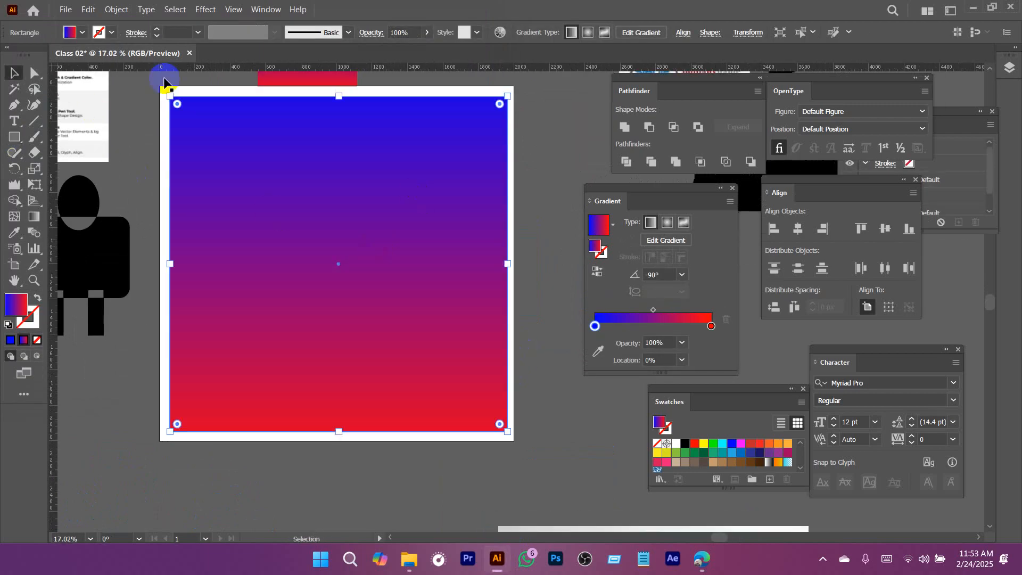
Replace the large rectangle's gradient fill with a solid red swatch.
{"action": "left_click", "coordinate": [15, 218]}
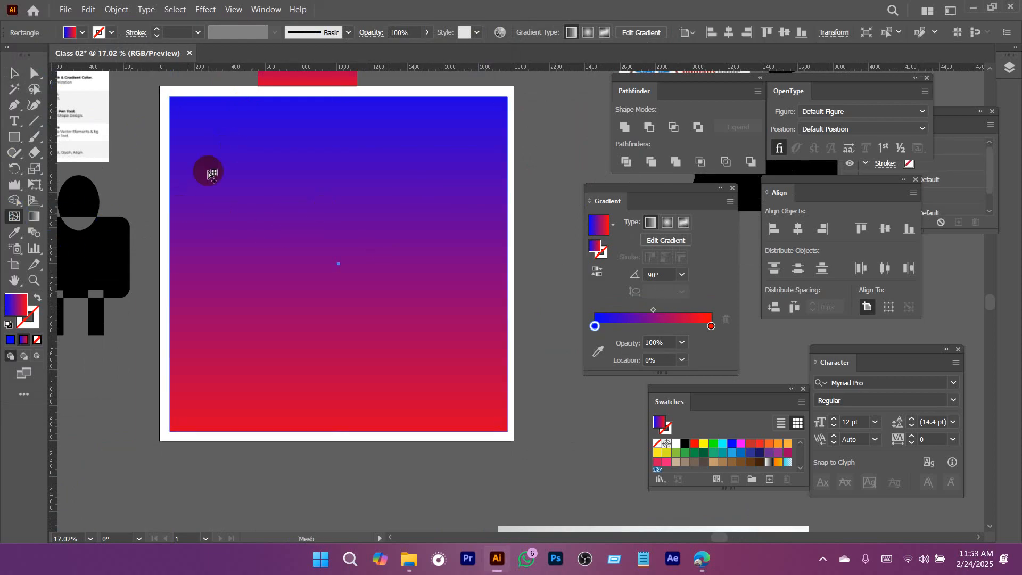
{"action": "key", "text": "v"}
{"action": "left_click", "coordinate": [94, 38]}
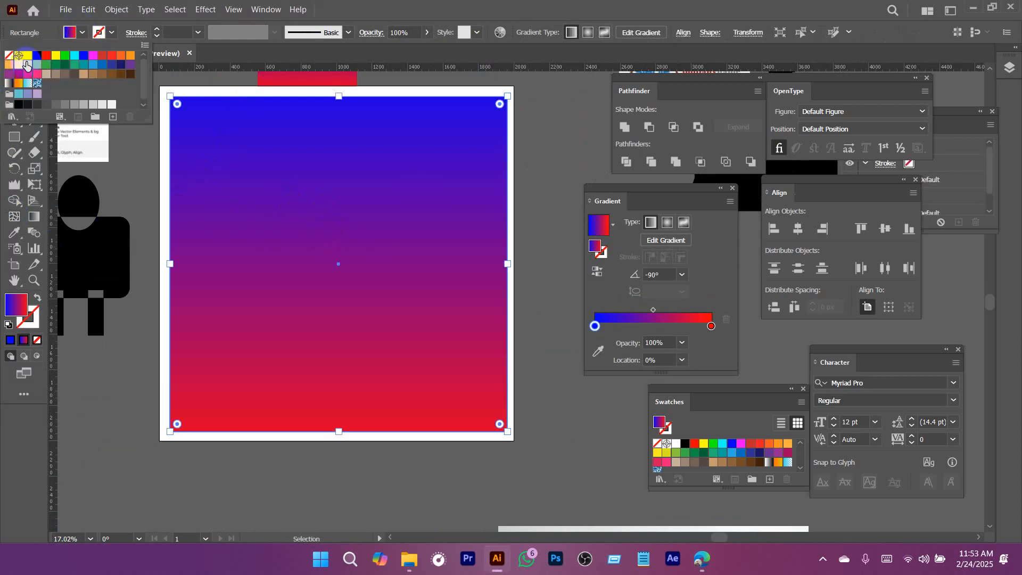
{"action": "left_click", "coordinate": [37, 55]}
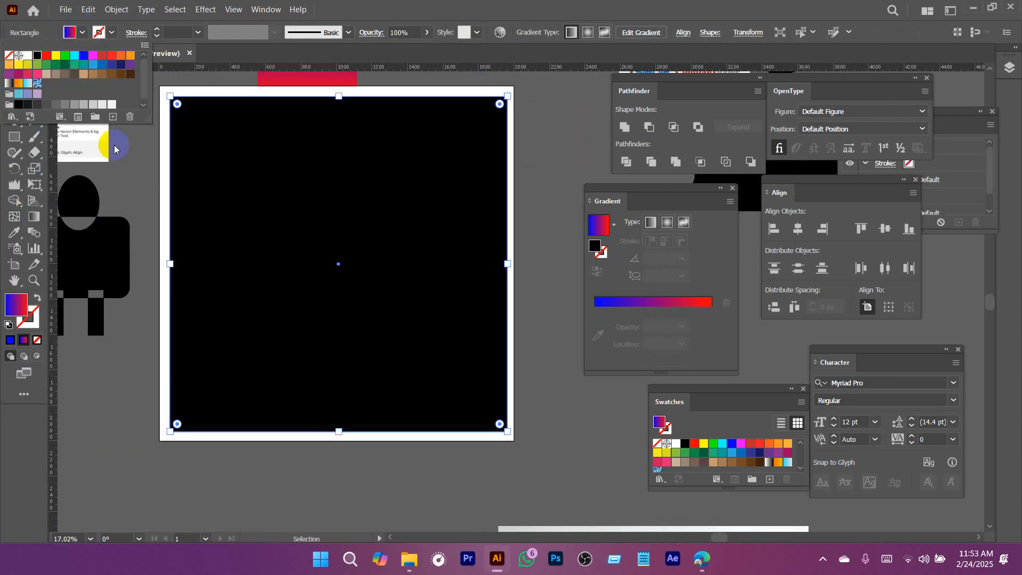
{"action": "left_click", "coordinate": [103, 55]}
{"action": "left_click", "coordinate": [337, 226]}
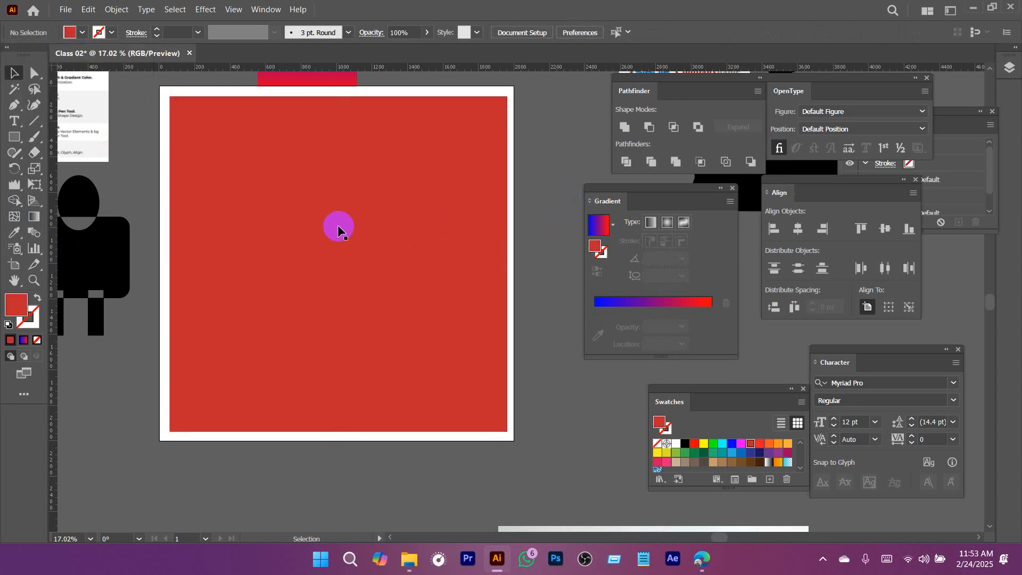
Turn the red rectangle into a mesh with the Mesh tool, adding points at its upper left, lower right, centre and lower left.
{"action": "left_click", "coordinate": [15, 218]}
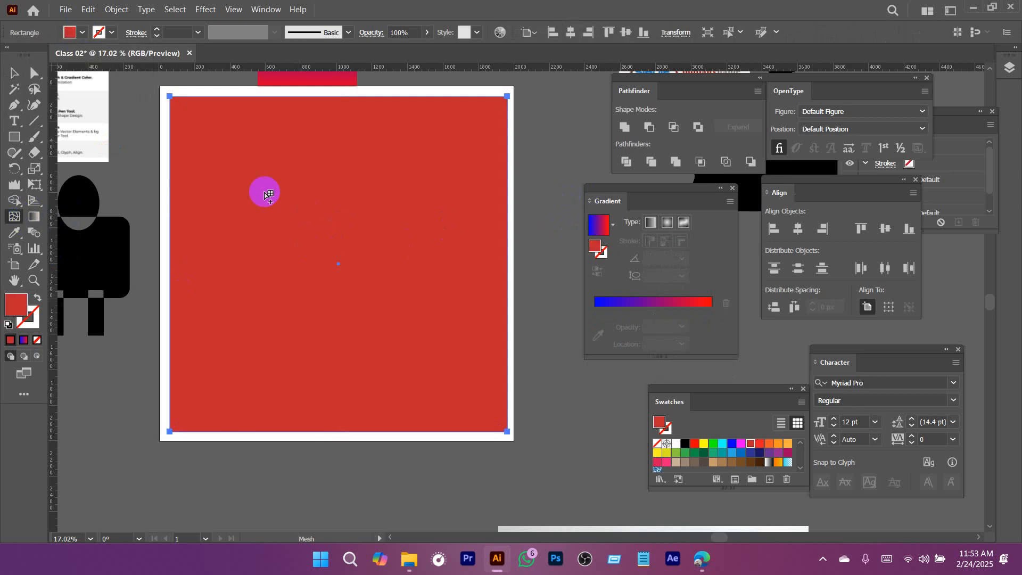
{"action": "left_click", "coordinate": [220, 148]}
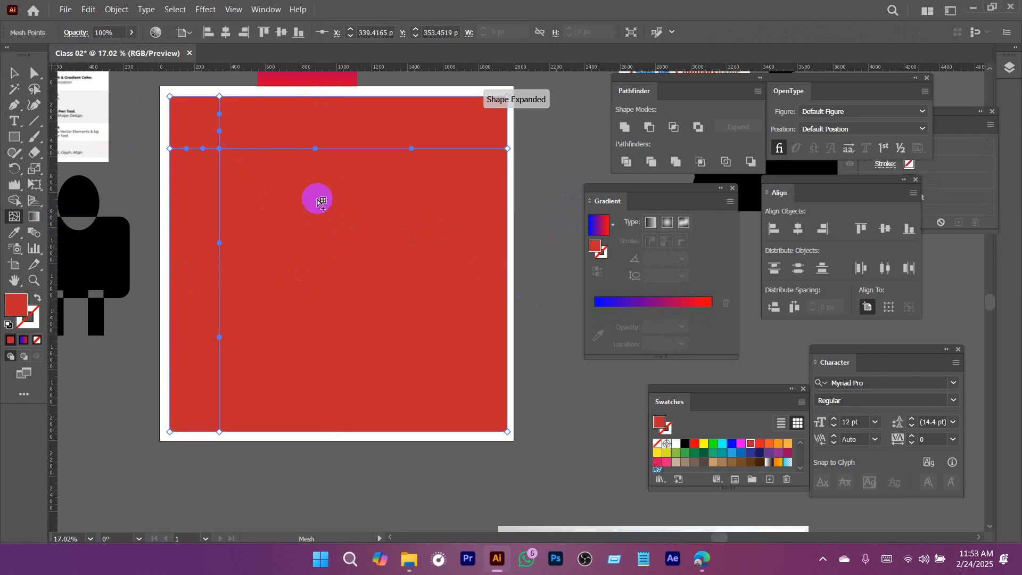
{"action": "left_click", "coordinate": [403, 339]}
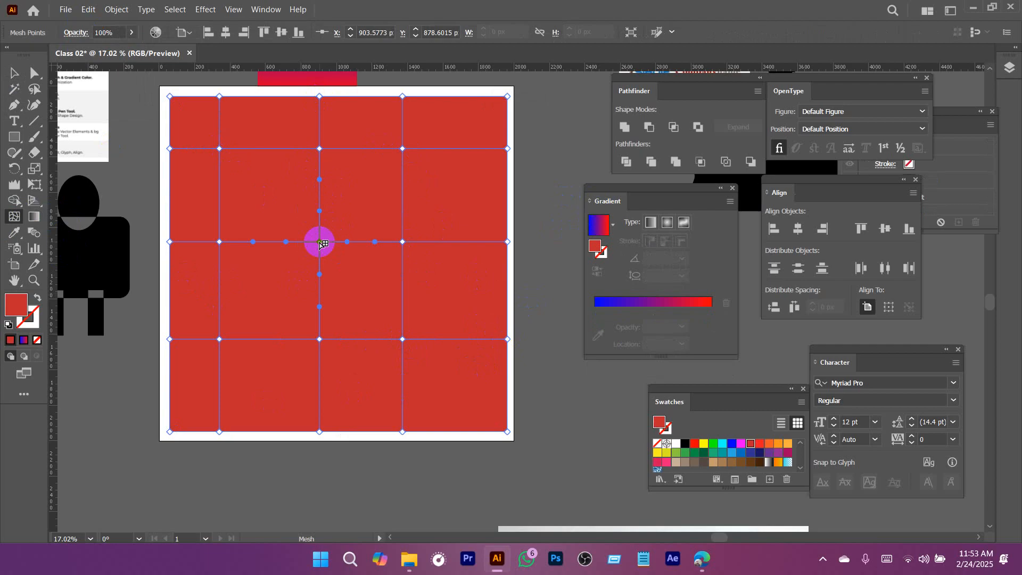
{"action": "left_click_drag", "start_coordinate": [294, 257], "coordinate": [299, 292]}
{"action": "left_click", "coordinate": [297, 387]}
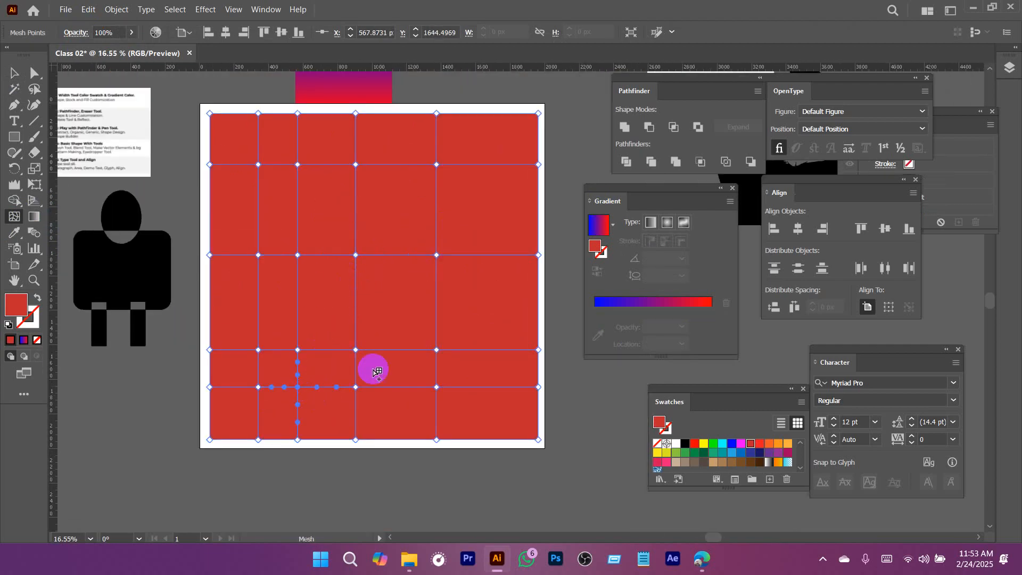
Add more mesh rows and columns between the existing lines and near the rectangle's upper right until the grid has seven cells each way.
{"action": "left_click_drag", "start_coordinate": [328, 299], "coordinate": [360, 327]}
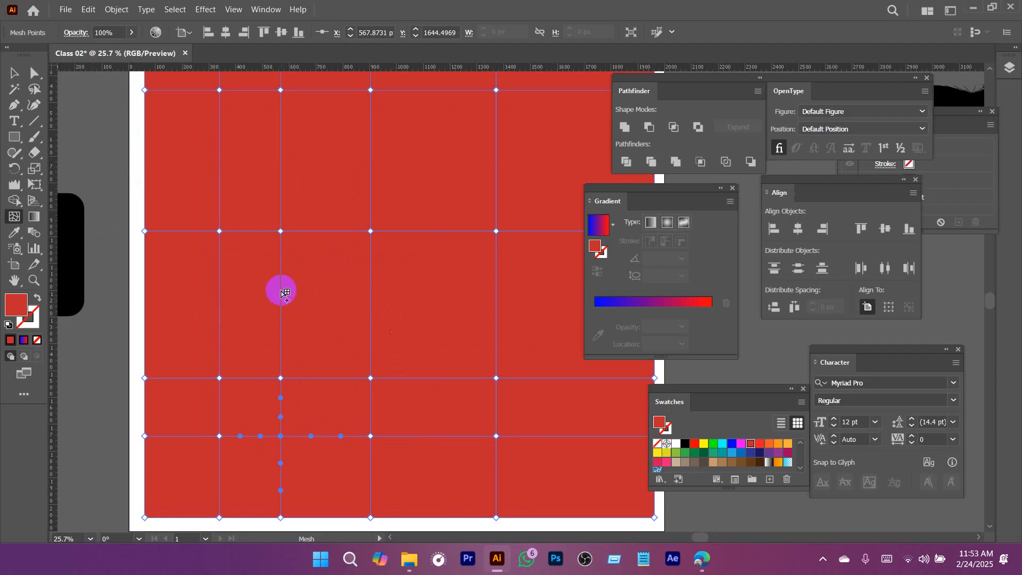
{"action": "left_click", "coordinate": [303, 329]}
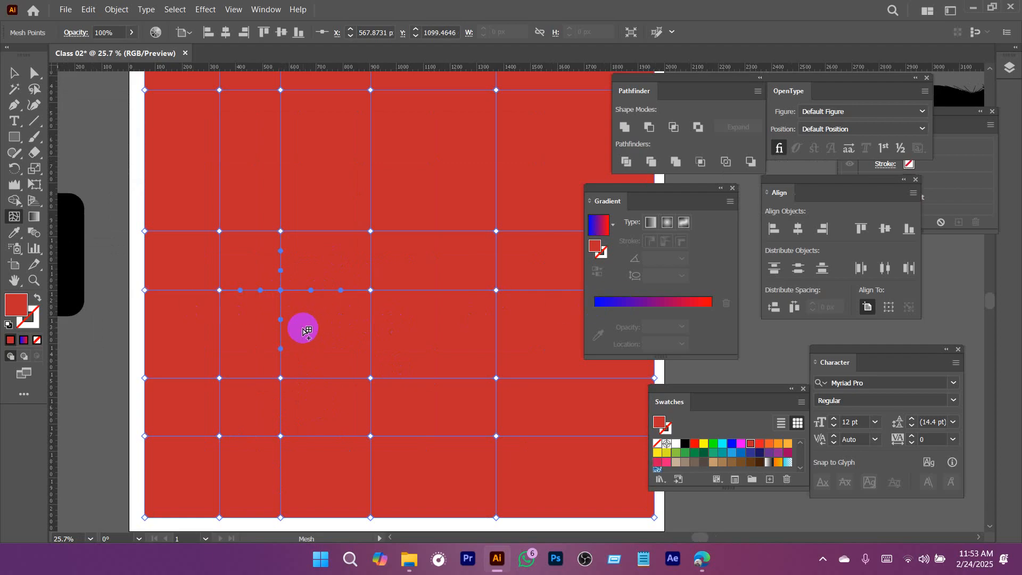
{"action": "left_click_drag", "start_coordinate": [485, 338], "coordinate": [411, 353]}
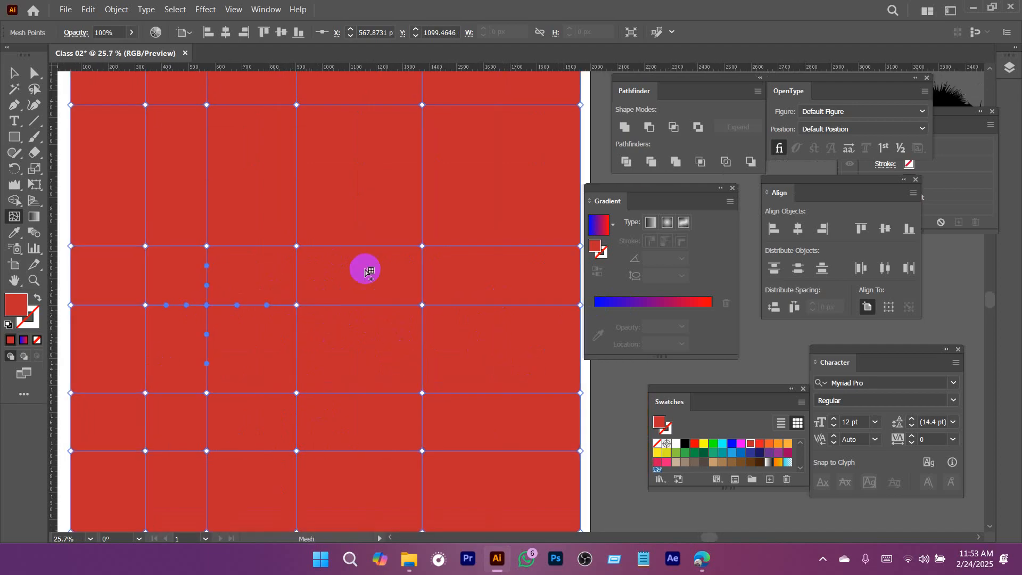
{"action": "left_click", "coordinate": [366, 246]}
{"action": "scroll", "coordinate": [423, 269], "scroll_direction": "down", "scroll_amount": 2}
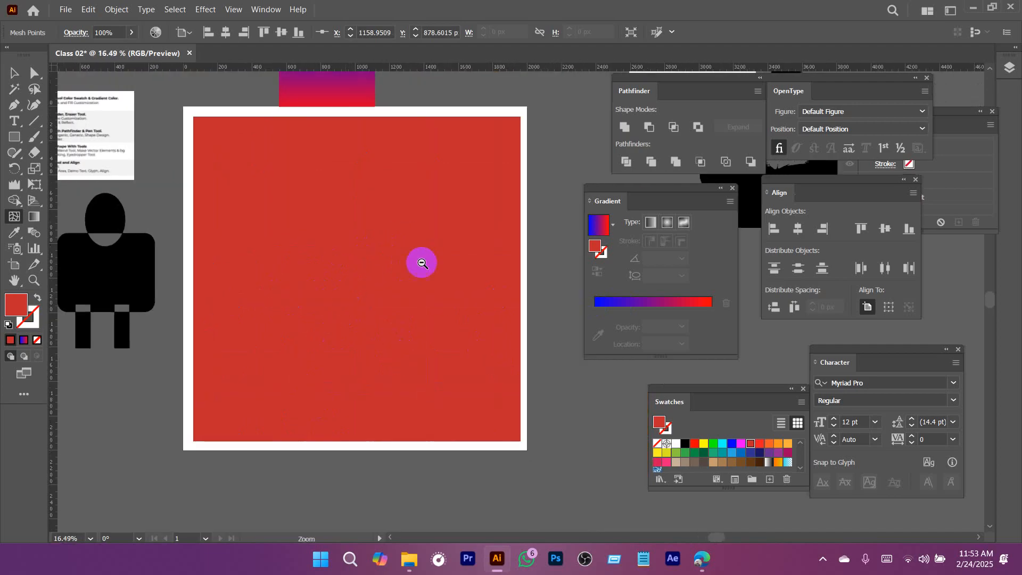
{"action": "left_click", "coordinate": [474, 167]}
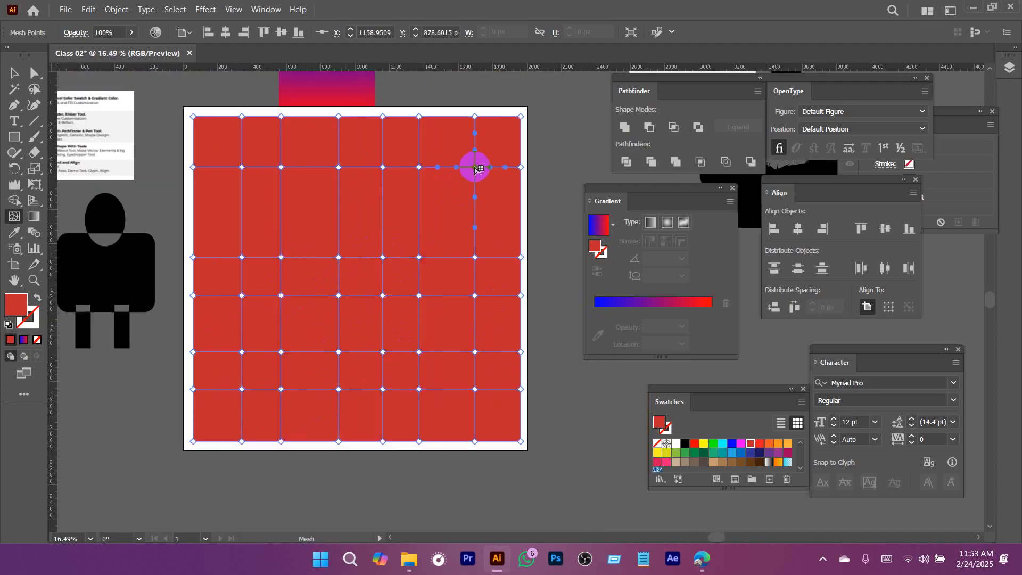
{"action": "left_click", "coordinate": [242, 206]}
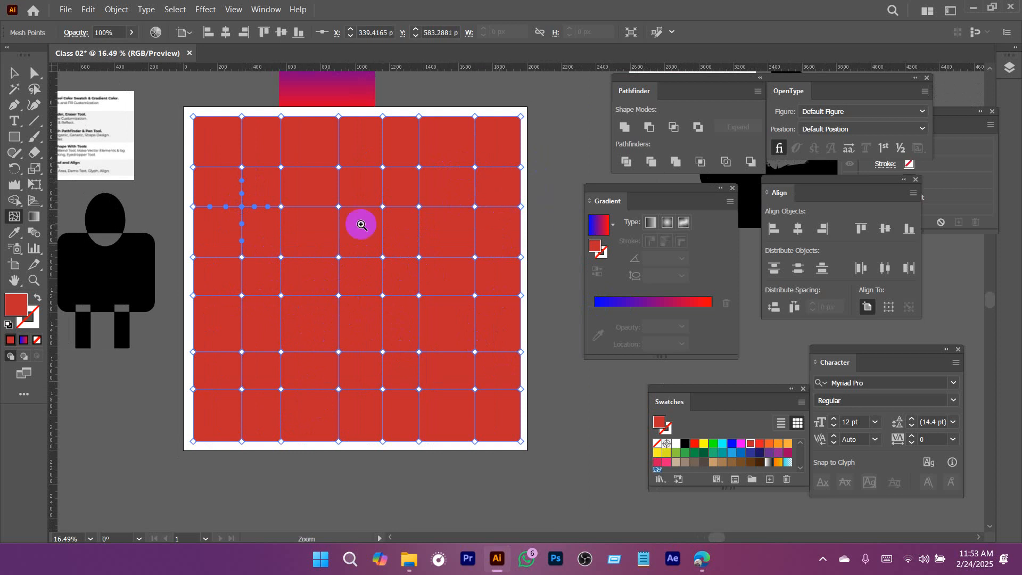
Select the leftmost interior mesh point in the second interior row with Direct Selection and colour it blue, 1042BF.
{"action": "left_click_drag", "start_coordinate": [361, 224], "coordinate": [355, 268]}
{"action": "key", "text": "a"}
{"action": "left_click", "coordinate": [325, 260]}
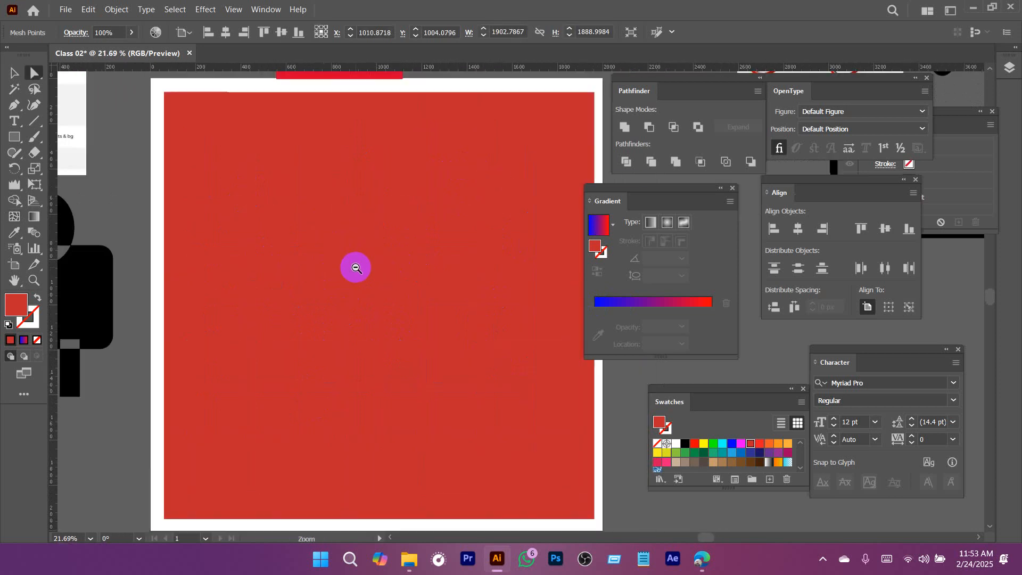
{"action": "left_click", "coordinate": [159, 170]}
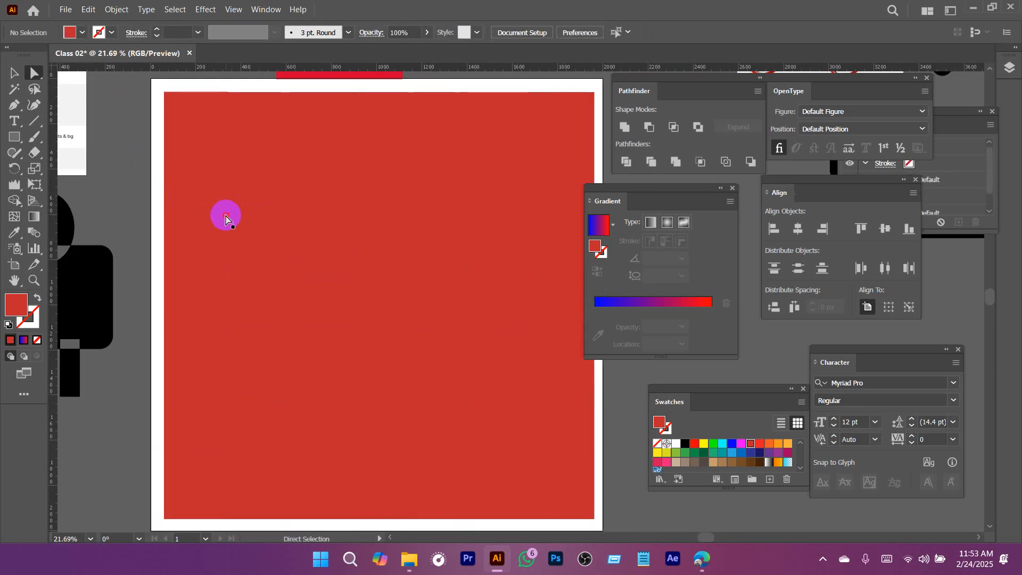
{"action": "left_click", "coordinate": [227, 213]}
{"action": "left_click", "coordinate": [17, 301]}
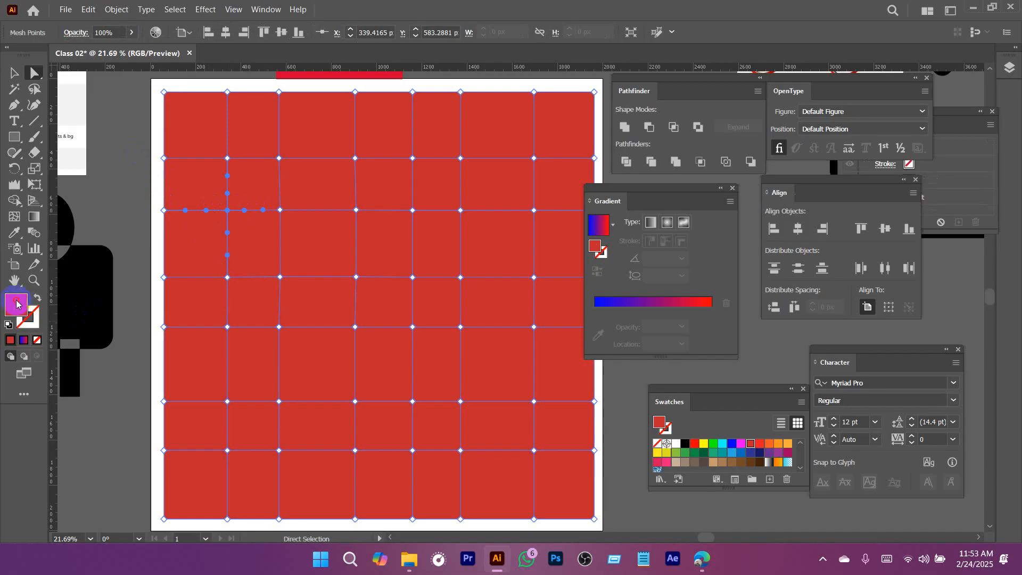
{"action": "left_click", "coordinate": [449, 213]}
{"action": "left_click", "coordinate": [643, 196]}
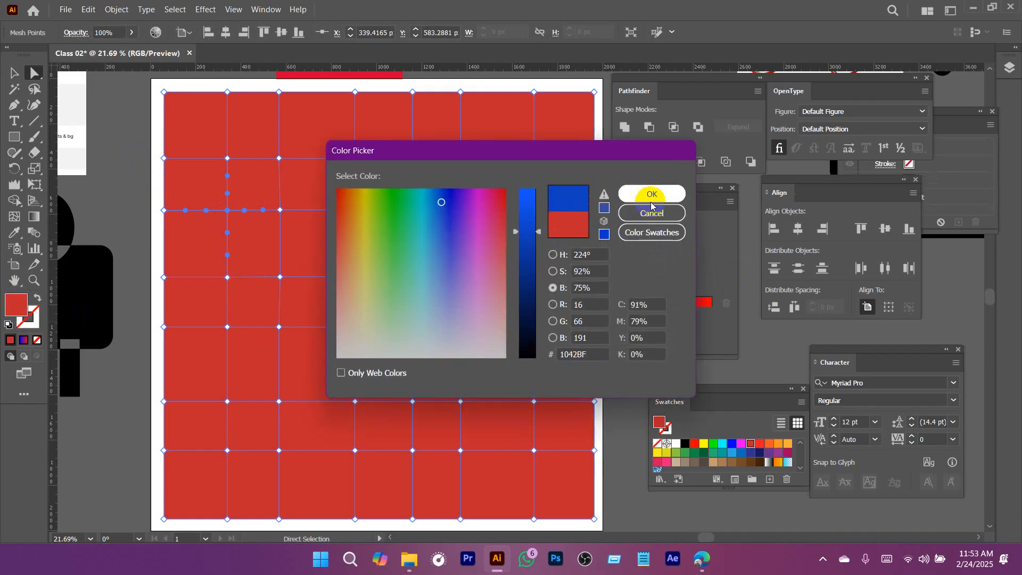
Colour the next three mesh points beside the blue one green, bright red and yellow using swatches.
{"action": "left_click", "coordinate": [280, 211]}
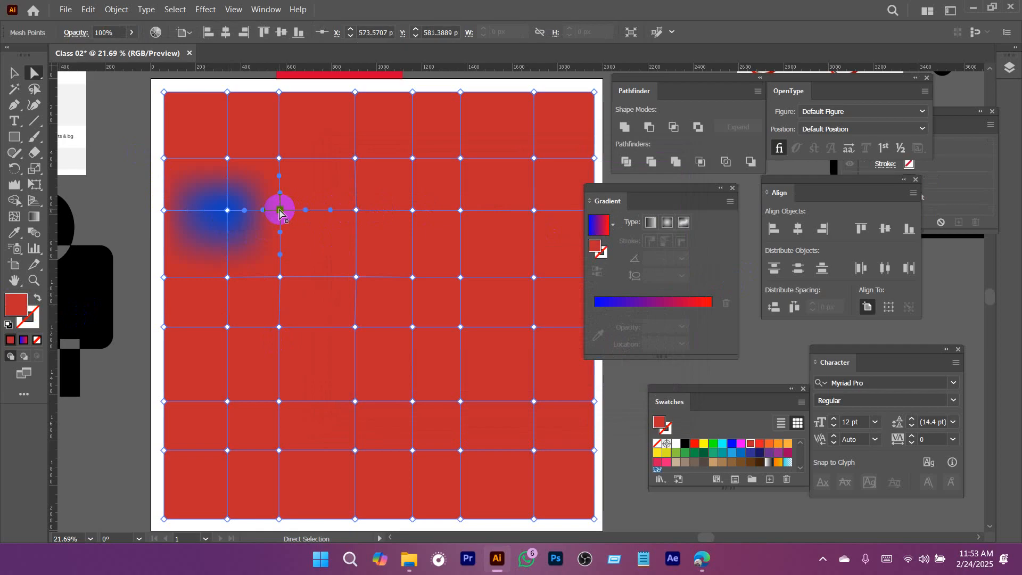
{"action": "left_click", "coordinate": [712, 443]}
{"action": "left_click_drag", "start_coordinate": [707, 395], "coordinate": [684, 155]}
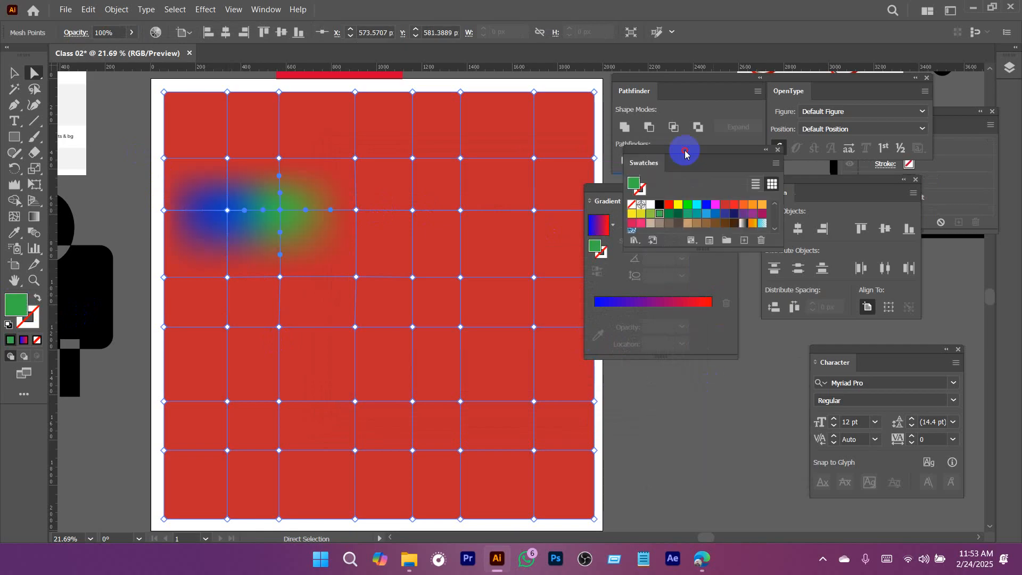
{"action": "left_click", "coordinate": [357, 210]}
{"action": "left_click", "coordinate": [659, 212]}
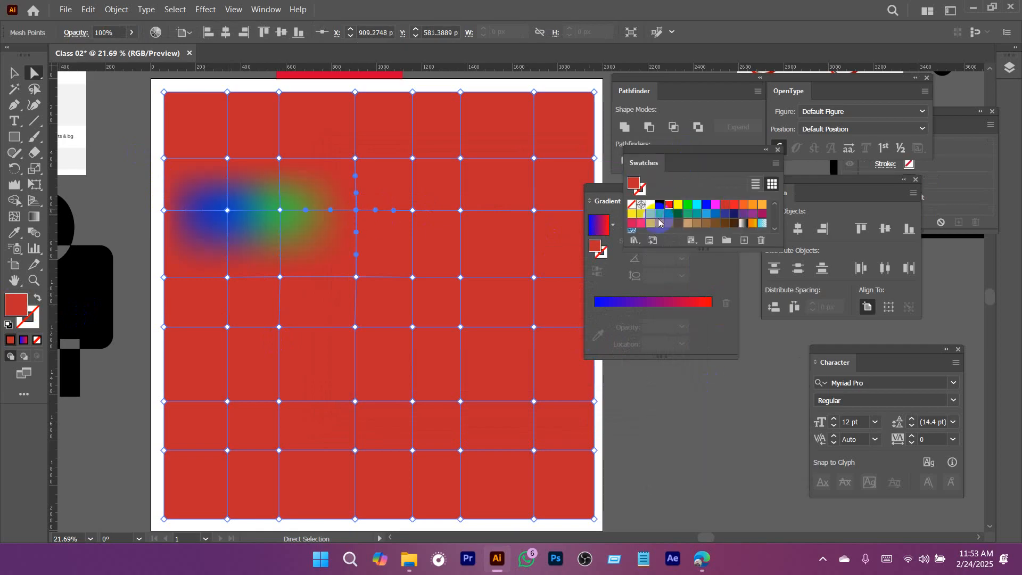
{"action": "left_click", "coordinate": [412, 211]}
{"action": "left_click", "coordinate": [643, 212]}
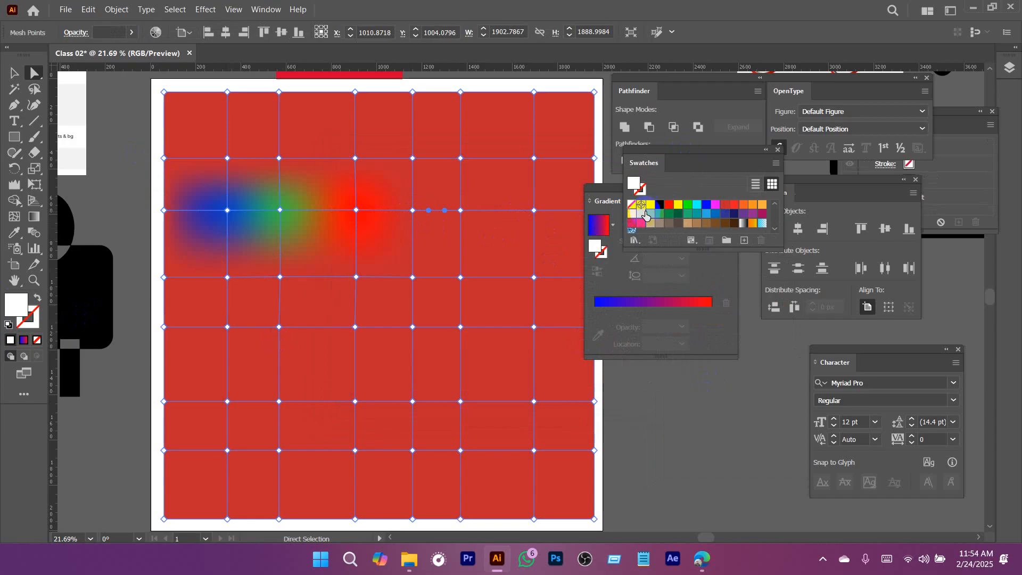
{"action": "left_click", "coordinate": [413, 211]}
{"action": "left_click", "coordinate": [677, 205]}
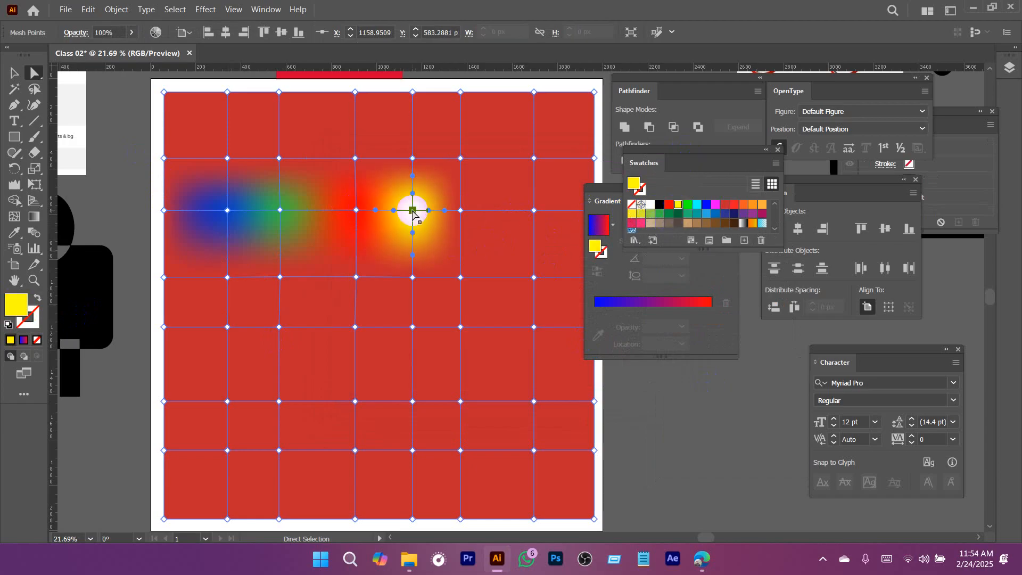
Warp the colour row by moving the yellow and green mesh points up and right, and the red and blue points down and left.
{"action": "left_click", "coordinate": [408, 146]}
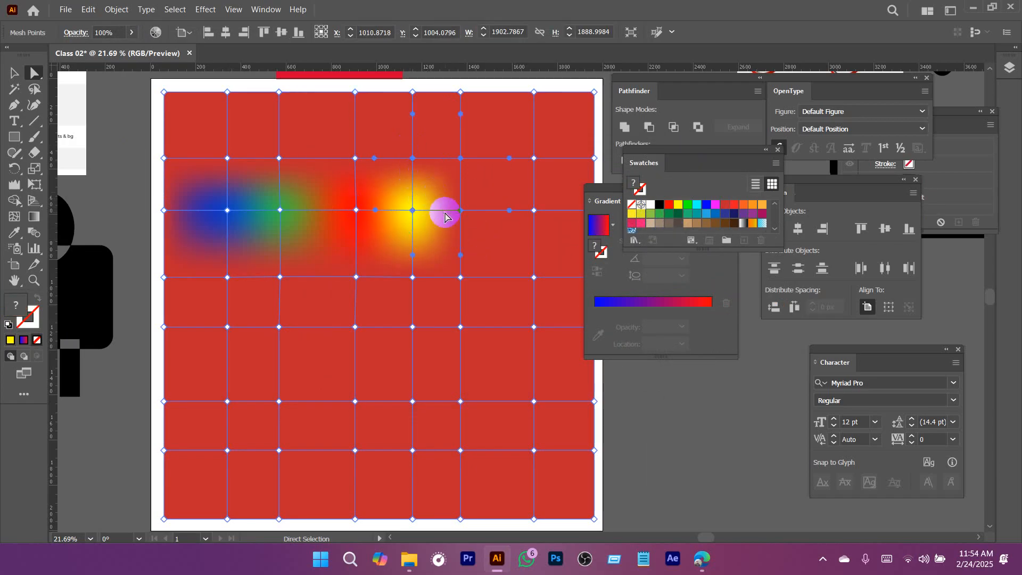
{"action": "left_click_drag", "start_coordinate": [491, 224], "coordinate": [453, 245]}
{"action": "left_click", "coordinate": [374, 231]}
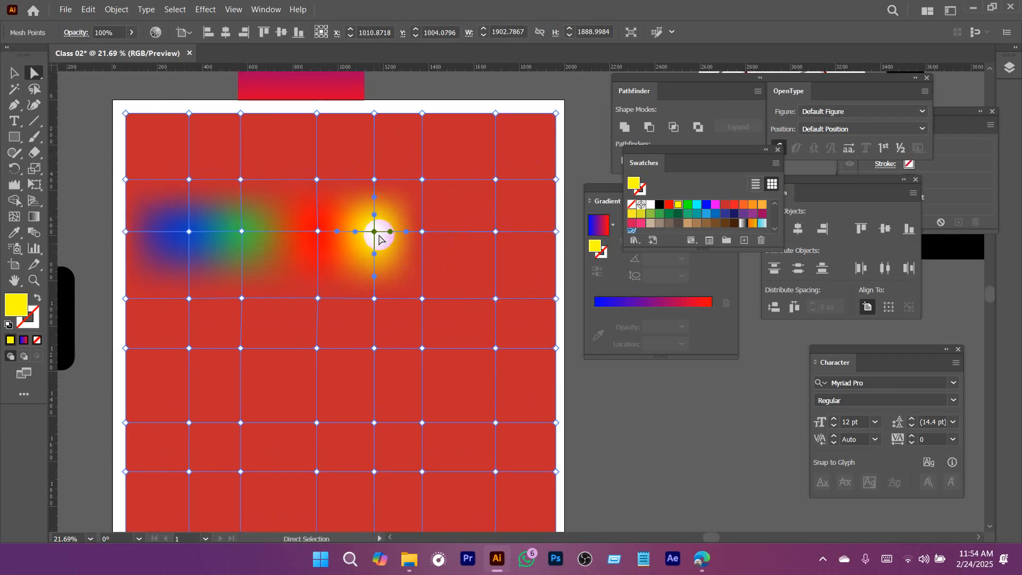
{"action": "left_click_drag", "start_coordinate": [374, 232], "coordinate": [388, 205]}
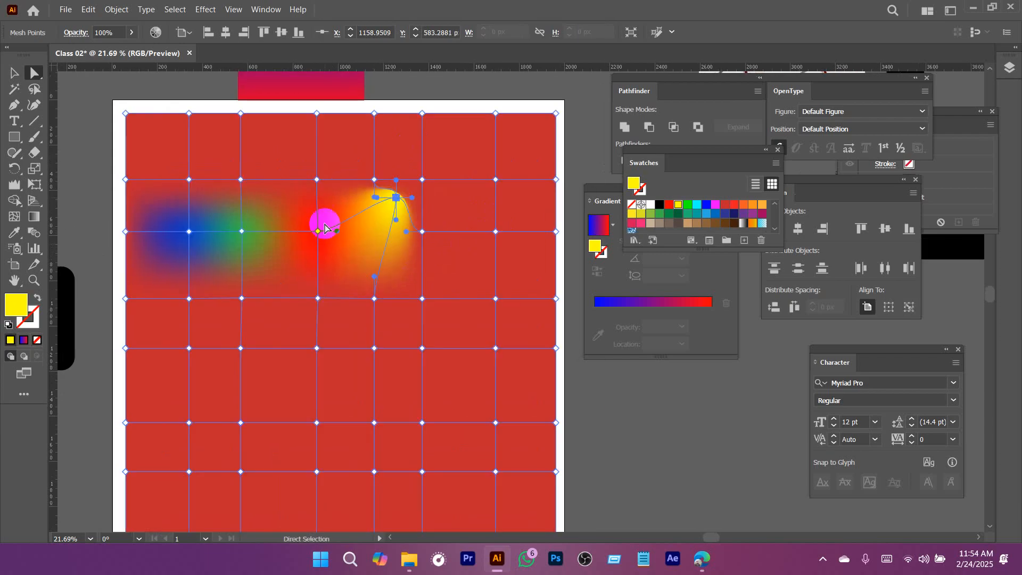
{"action": "left_click_drag", "start_coordinate": [324, 221], "coordinate": [291, 262]}
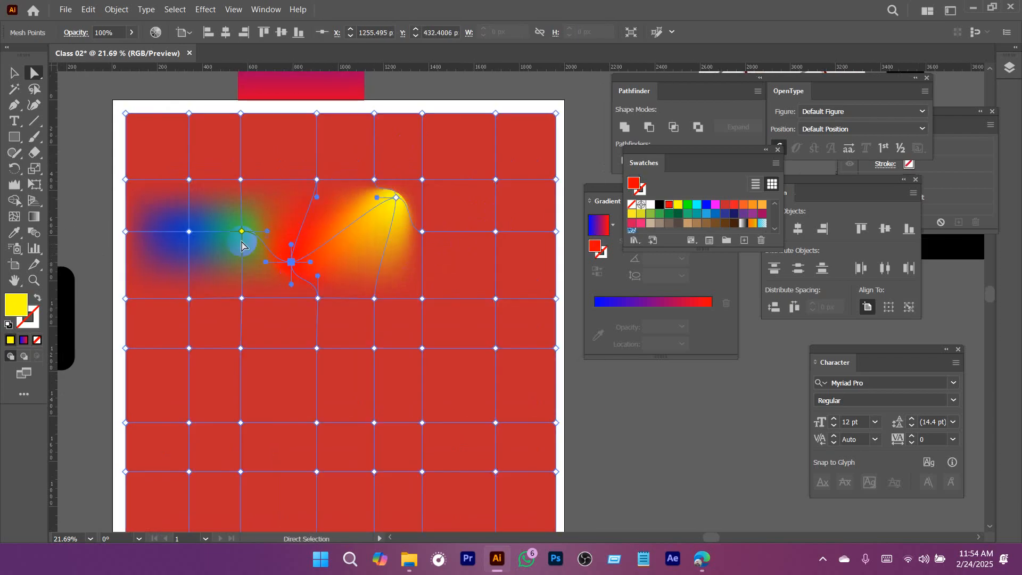
{"action": "left_click_drag", "start_coordinate": [245, 234], "coordinate": [280, 216]}
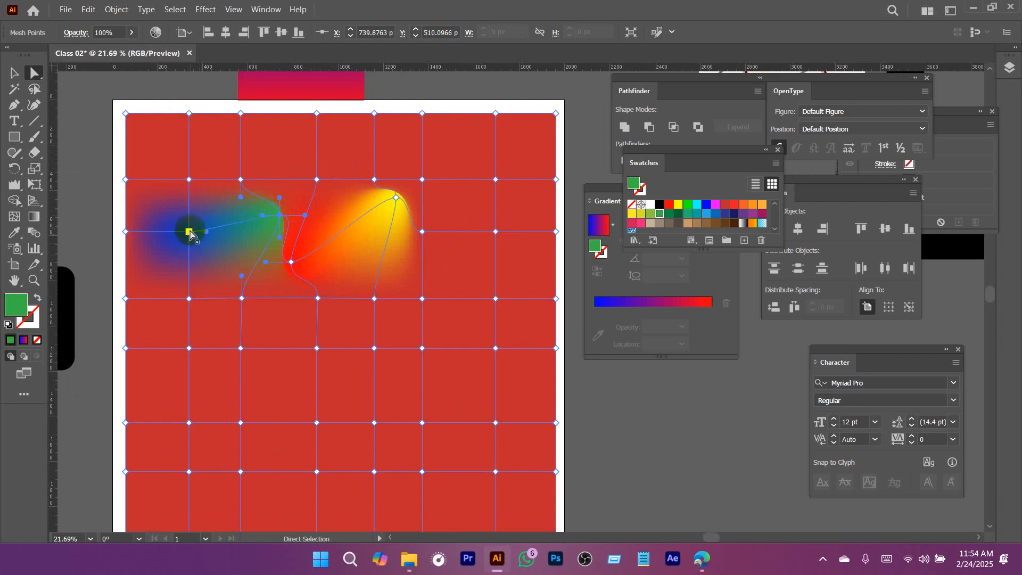
{"action": "left_click_drag", "start_coordinate": [189, 232], "coordinate": [165, 264]}
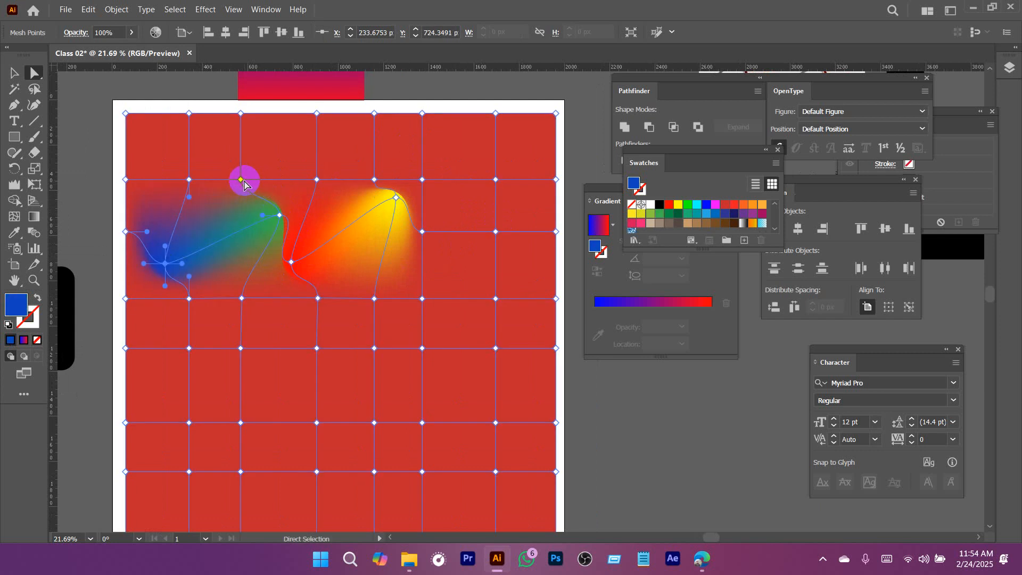
Colour the mesh point above the green area bright red and move it up and to the right.
{"action": "left_click", "coordinate": [241, 180]}
{"action": "left_click", "coordinate": [669, 206]}
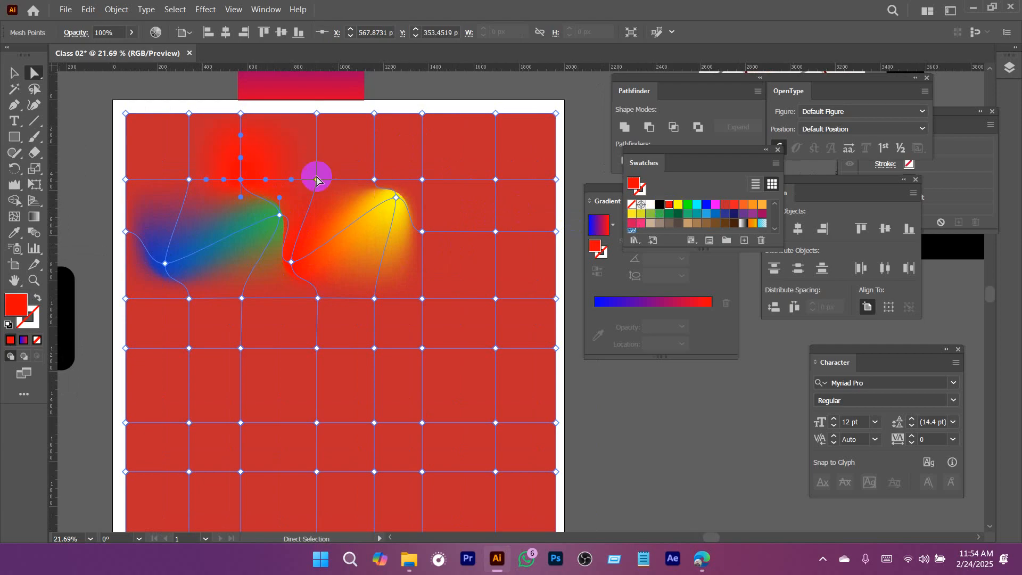
{"action": "left_click_drag", "start_coordinate": [239, 184], "coordinate": [277, 143]}
Colour the mesh point below the yellow area magenta and reposition it down and to the left.
{"action": "left_click", "coordinate": [375, 298]}
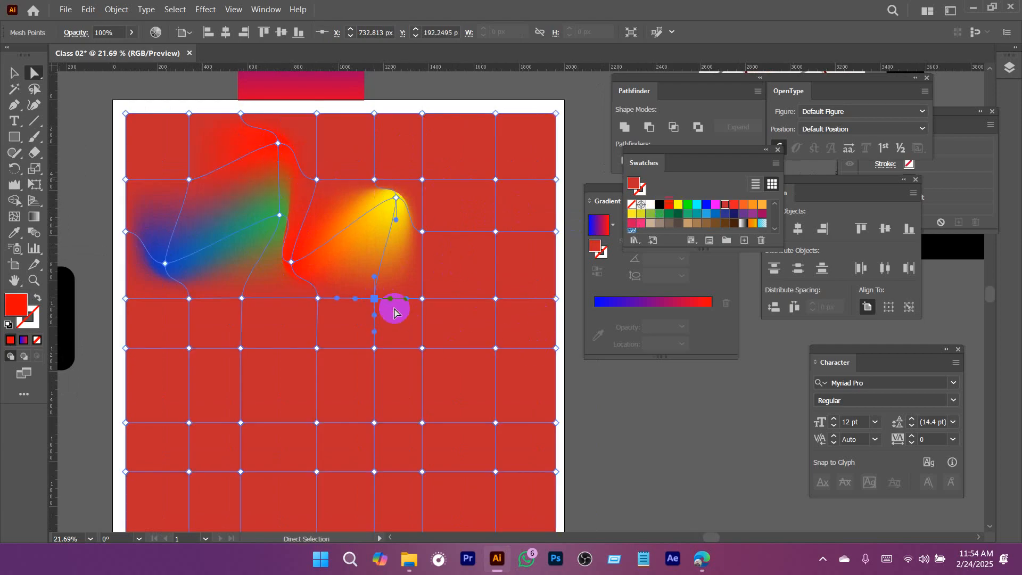
{"action": "left_click", "coordinate": [716, 205]}
{"action": "left_click", "coordinate": [374, 301]}
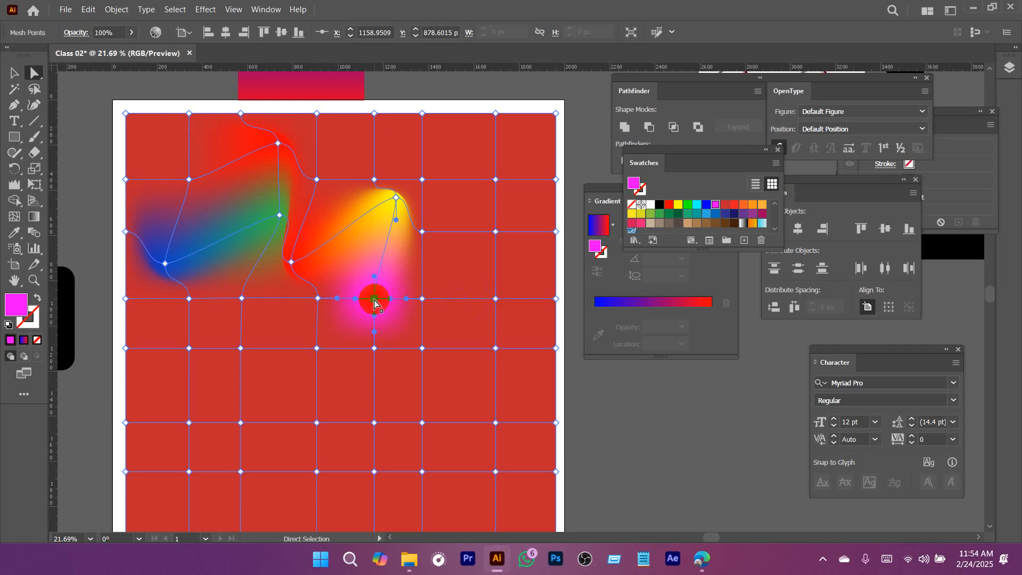
{"action": "left_click_drag", "start_coordinate": [374, 302], "coordinate": [371, 272]}
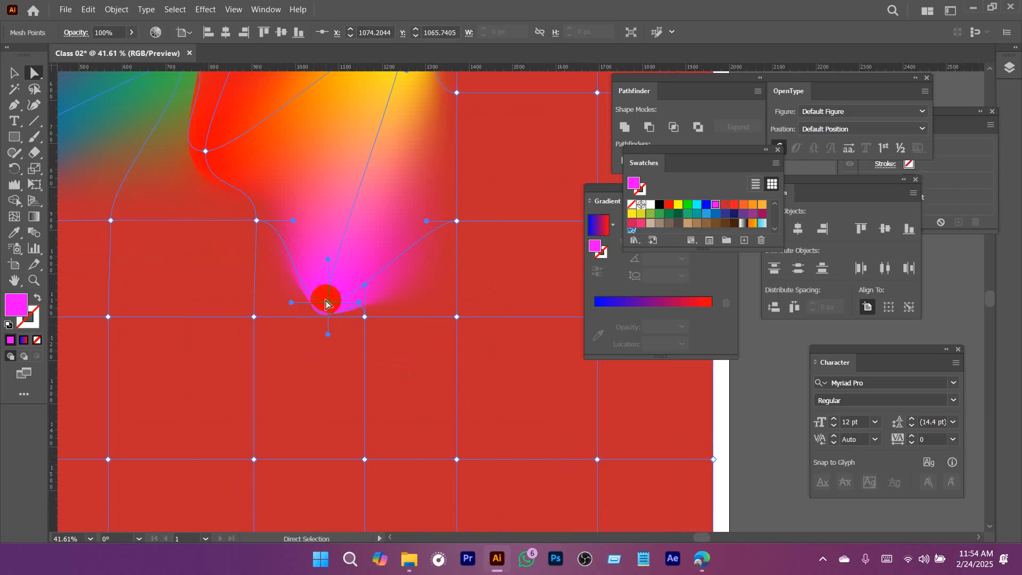
Reposition the magenta mesh point to the right and slightly down, and move the mesh point beside it down and left.
{"action": "left_click_drag", "start_coordinate": [326, 304], "coordinate": [341, 270]}
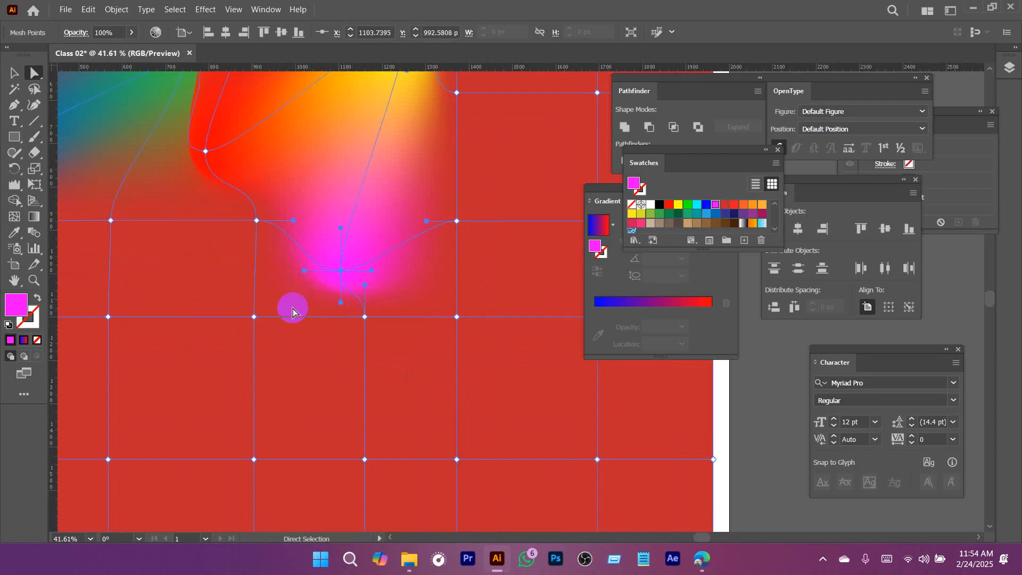
{"action": "left_click_drag", "start_coordinate": [256, 220], "coordinate": [217, 254]}
{"action": "left_click_drag", "start_coordinate": [339, 269], "coordinate": [371, 365]}
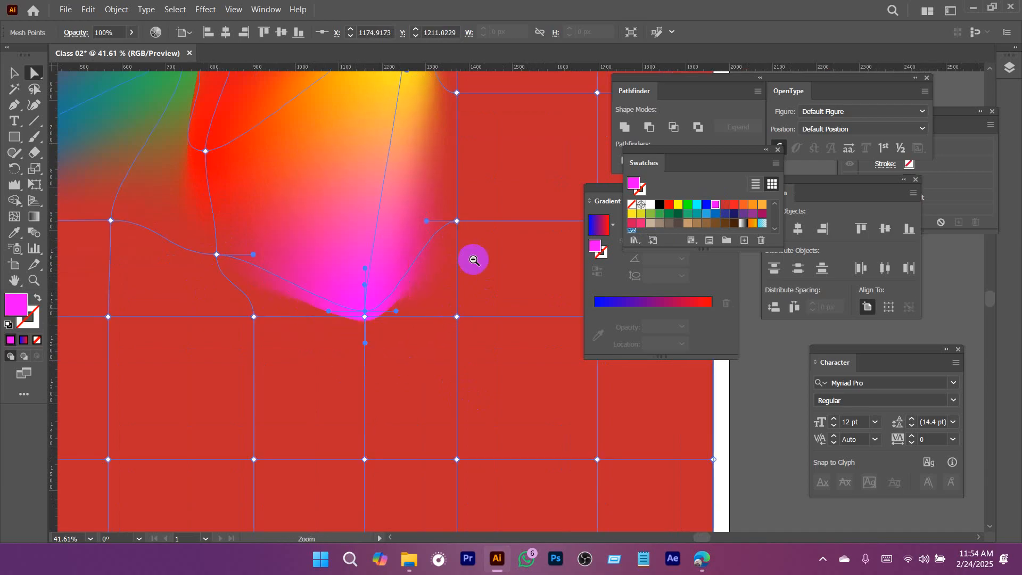
Delete the whole coloured practice mesh from the artboard.
{"action": "scroll", "coordinate": [467, 257], "scroll_direction": "down", "scroll_amount": 4}
{"action": "scroll", "coordinate": [514, 249], "scroll_direction": "down", "scroll_amount": 1}
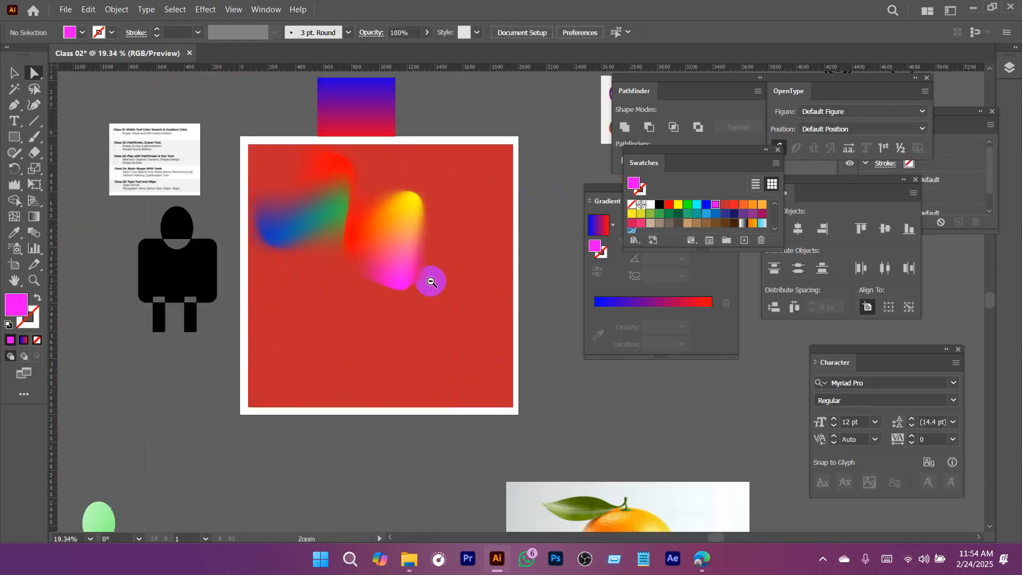
{"action": "key", "text": "v"}
{"action": "left_click", "coordinate": [317, 186]}
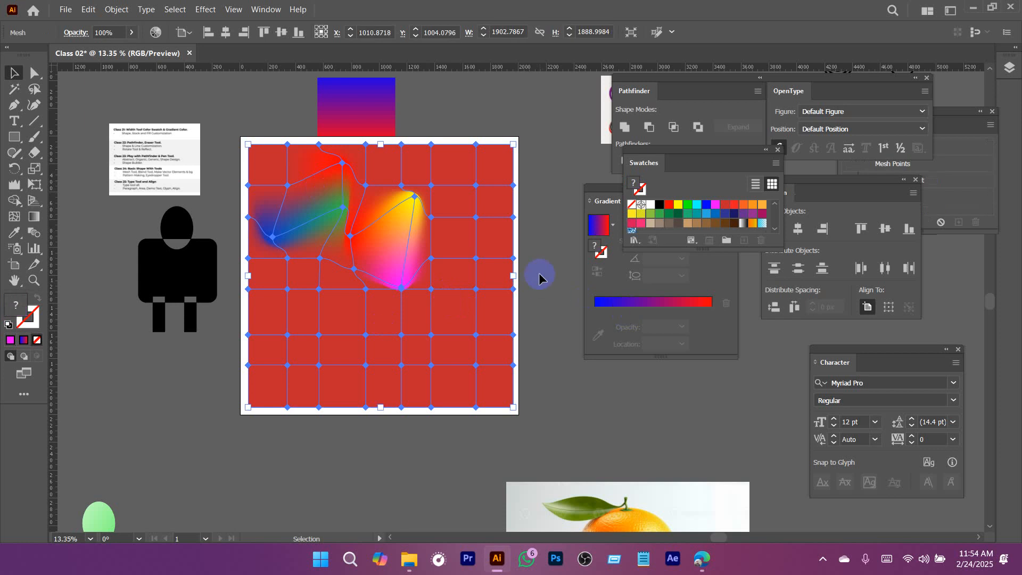
{"action": "key", "text": "Delete"}
Draw a magenta rectangle that nearly fills the artboard.
{"action": "left_click", "coordinate": [14, 137]}
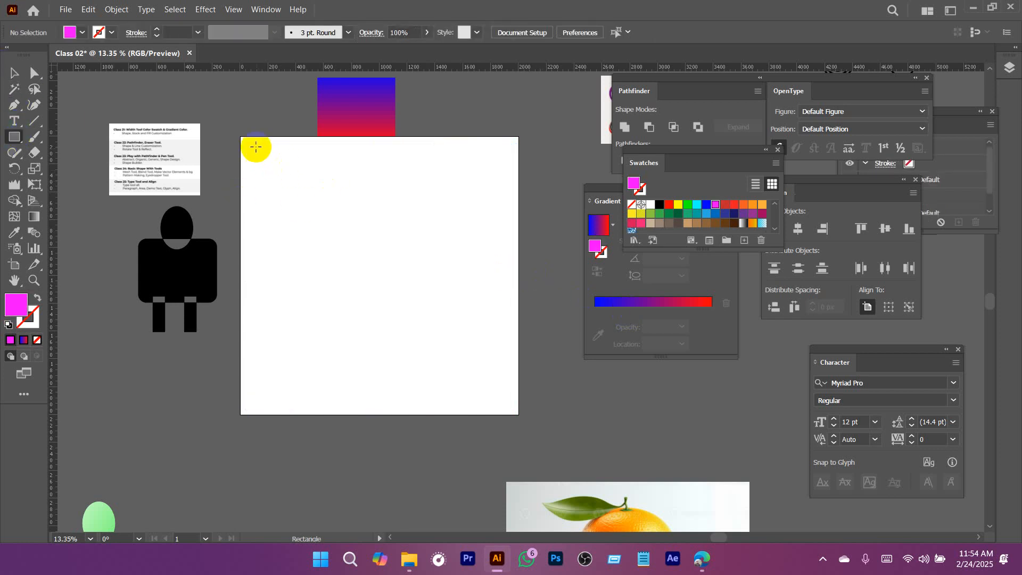
{"action": "left_click_drag", "start_coordinate": [253, 143], "coordinate": [509, 407]}
{"action": "key", "text": "v"}
Centre the magenta rectangle on the artboard and widen it evenly on both sides to about 1909 px.
{"action": "left_click_drag", "start_coordinate": [403, 301], "coordinate": [396, 301]}
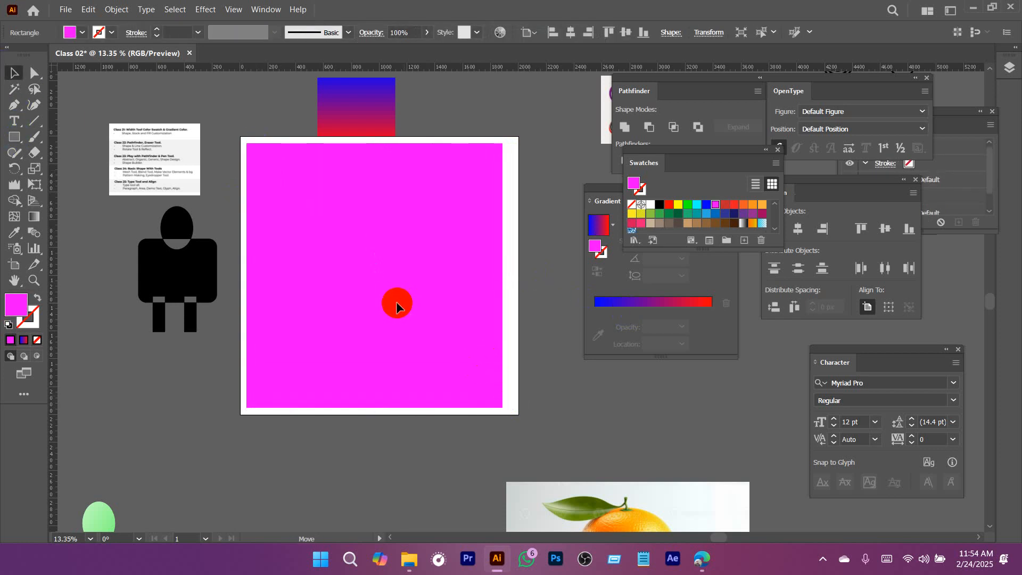
{"action": "left_click", "coordinate": [571, 34]}
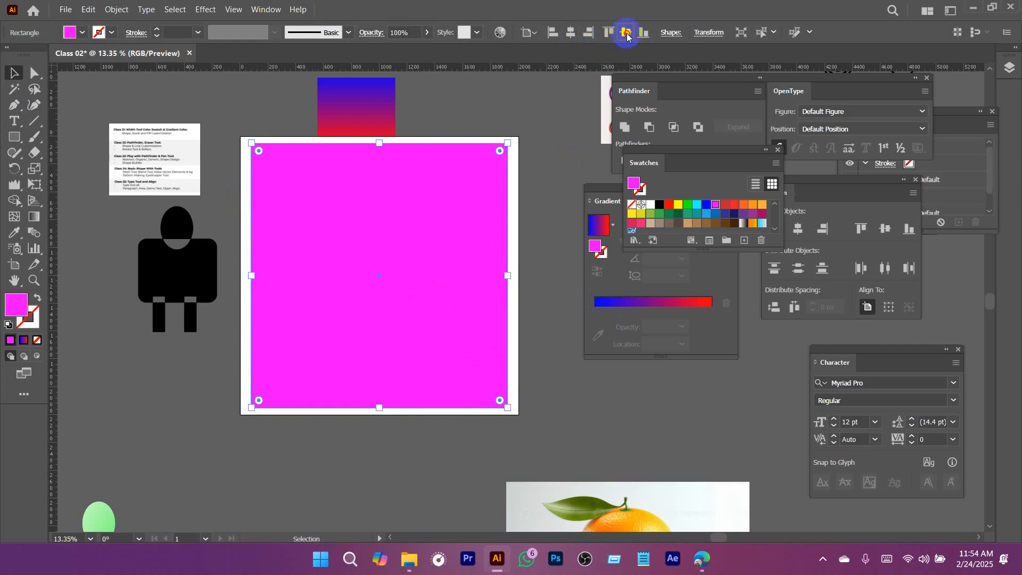
{"action": "left_click_drag", "start_coordinate": [512, 280], "coordinate": [516, 277]}
{"action": "left_click", "coordinate": [463, 231]}
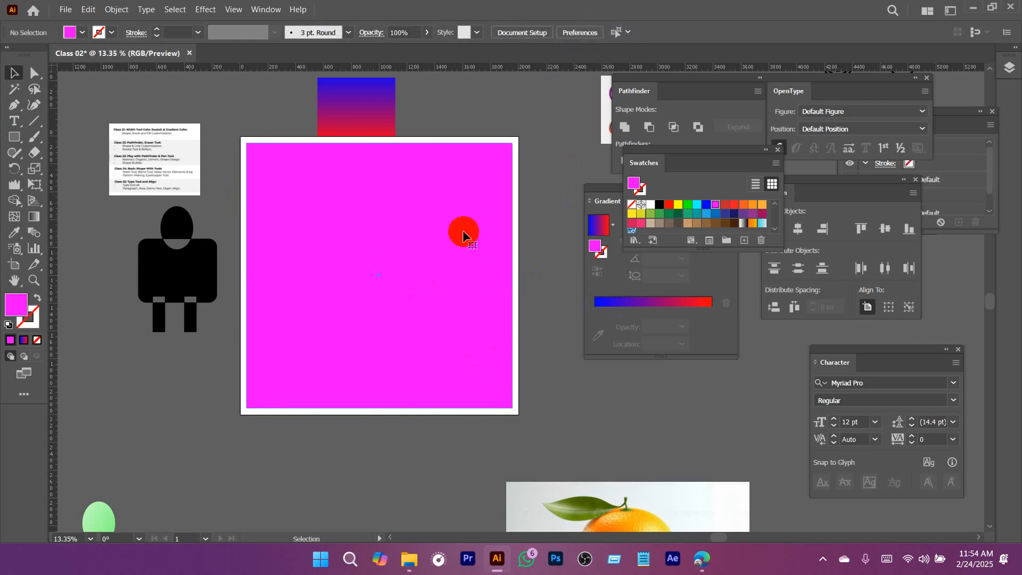
Add mesh points near the rectangle's upper-left and lower-right corners, plus a horizontal mesh line across its middle.
{"action": "left_click", "coordinate": [13, 216]}
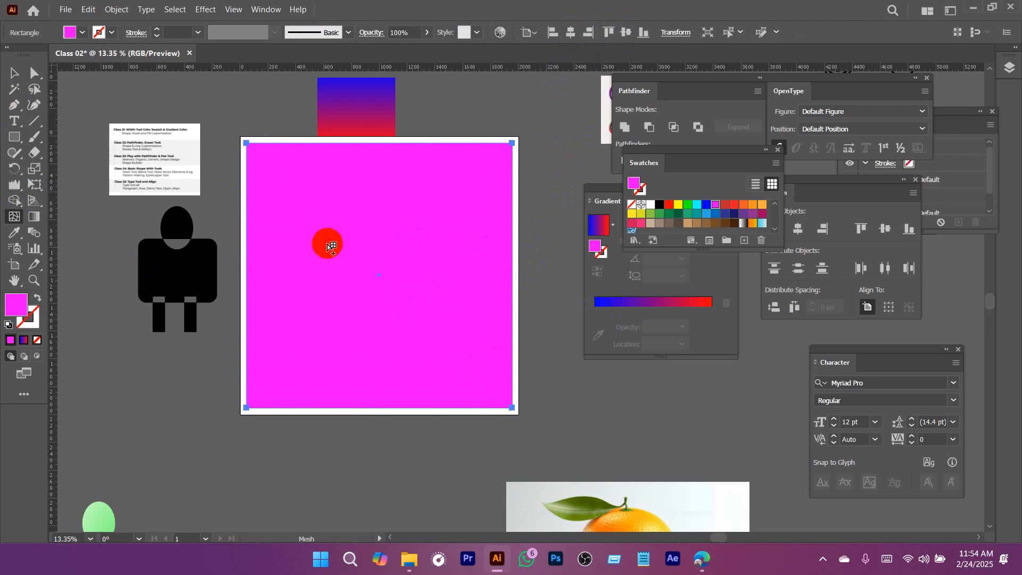
{"action": "left_click", "coordinate": [288, 187]}
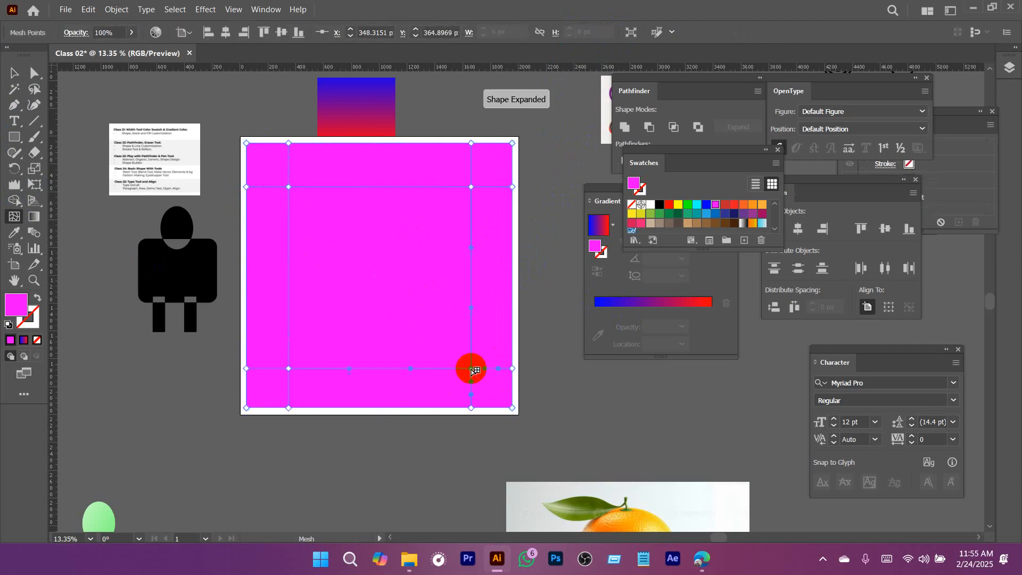
{"action": "left_click", "coordinate": [289, 266]}
Try adding a middle mesh column and colouring the four inner corner mesh points RGB Cyan.
{"action": "left_click", "coordinate": [378, 186]}
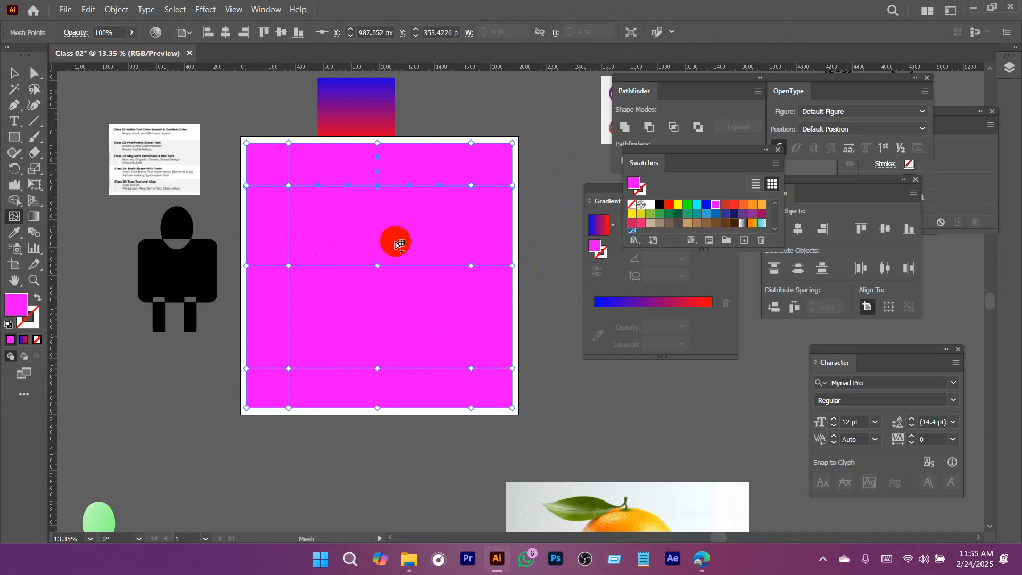
{"action": "key", "text": "a"}
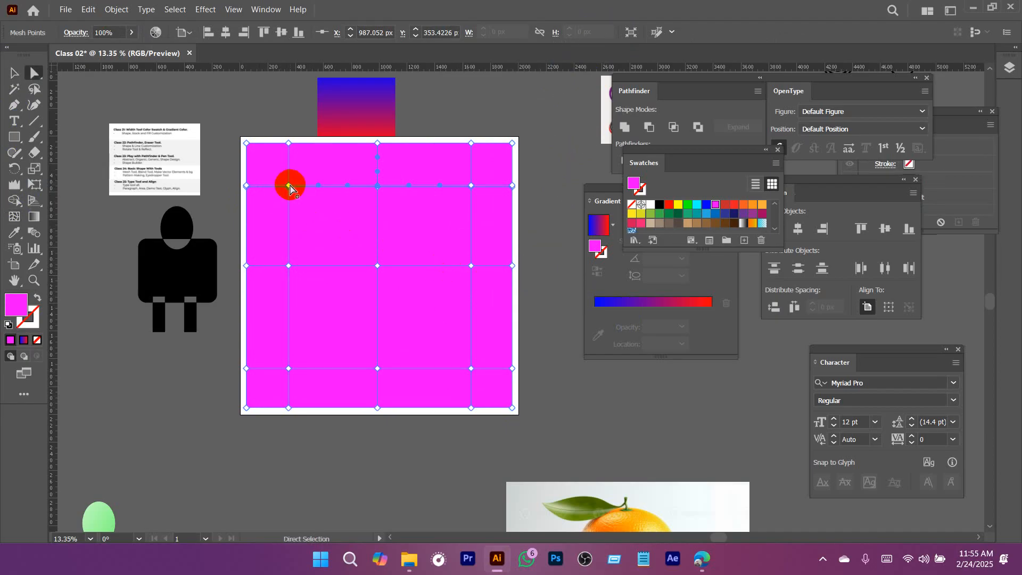
{"action": "left_click", "coordinate": [469, 186]}
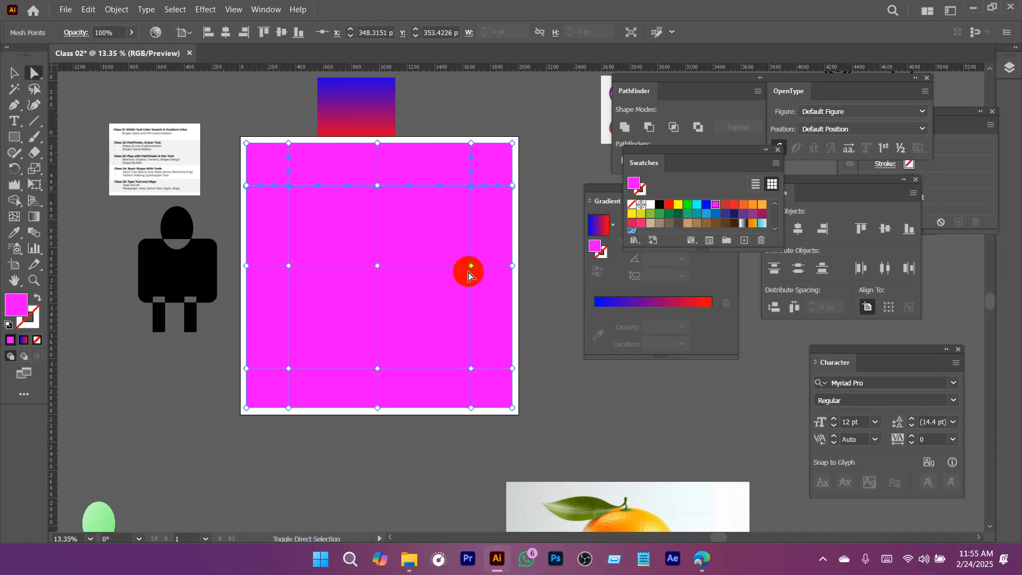
{"action": "left_click", "coordinate": [472, 368]}
{"action": "left_click", "coordinate": [284, 369]}
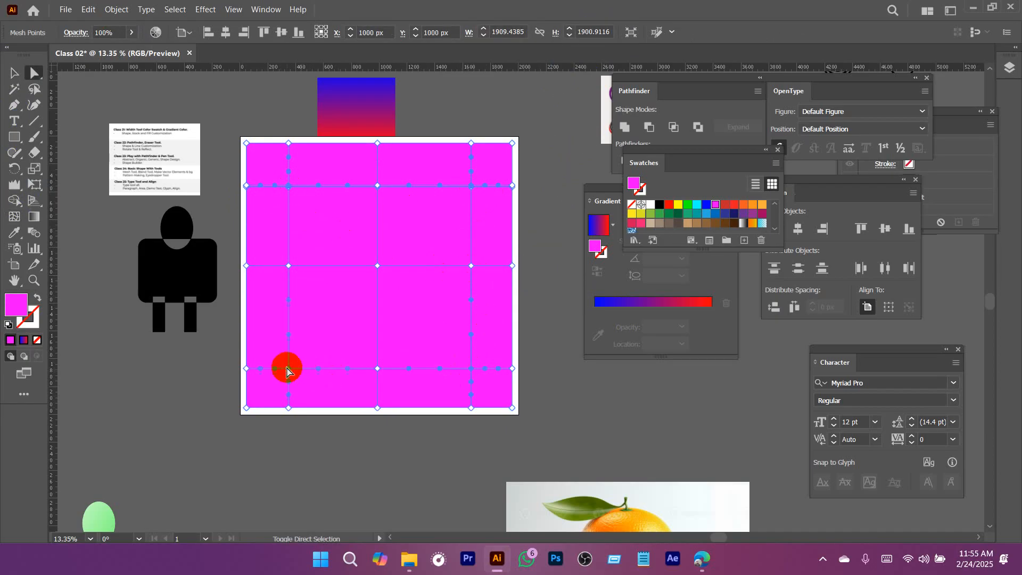
{"action": "left_click", "coordinate": [693, 206]}
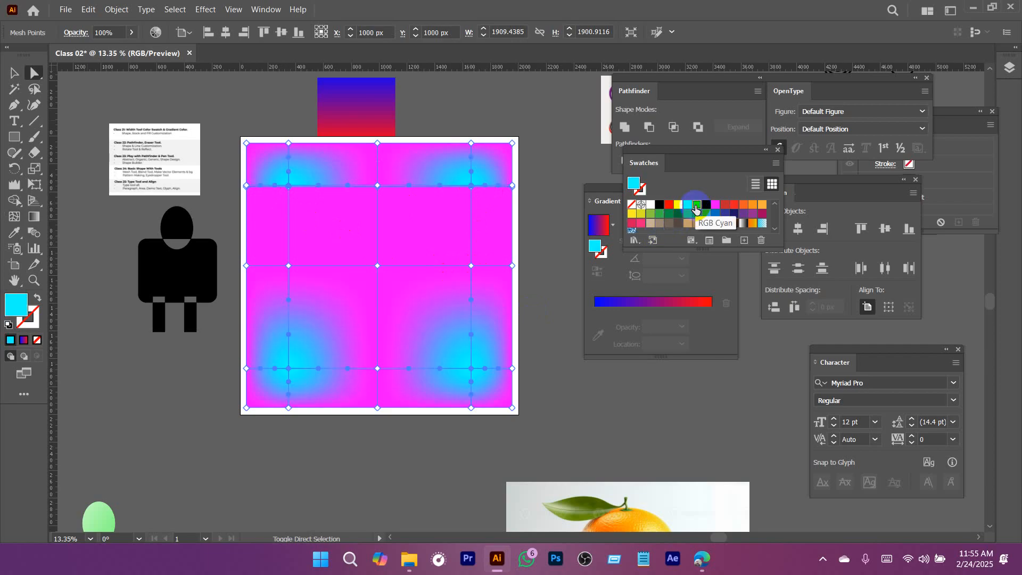
{"action": "left_click", "coordinate": [605, 205]}
Undo the cyan colouring and the added middle mesh column.
{"action": "scroll", "coordinate": [435, 184], "scroll_direction": "up", "scroll_amount": 3}
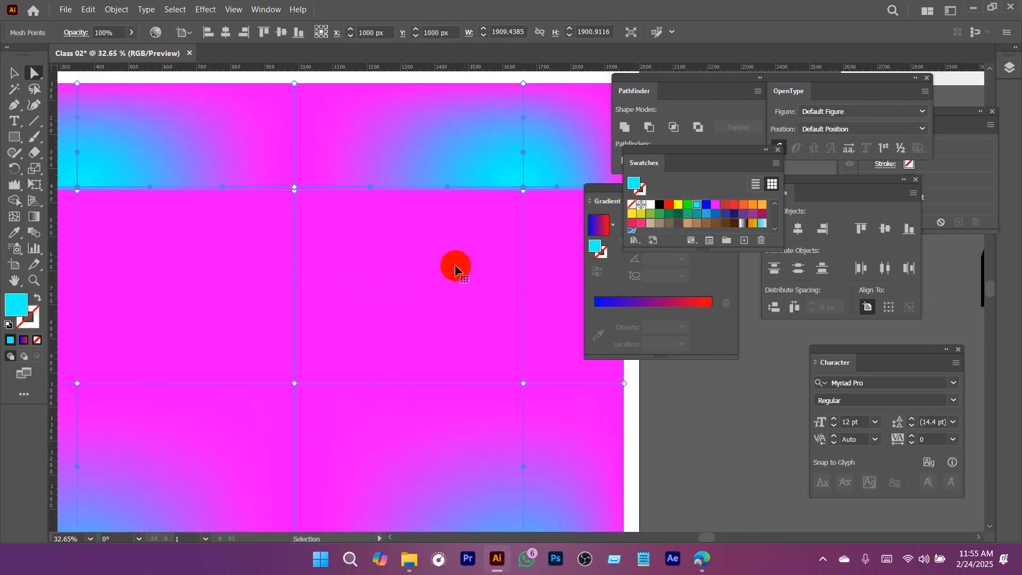
{"action": "key", "text": "ctrl+z"}
{"action": "key", "text": "ctrl+z"}
Add a middle mesh column by placing a mesh point exactly on the existing upper mesh line.
{"action": "scroll", "coordinate": [465, 268], "scroll_direction": "down", "scroll_amount": 3}
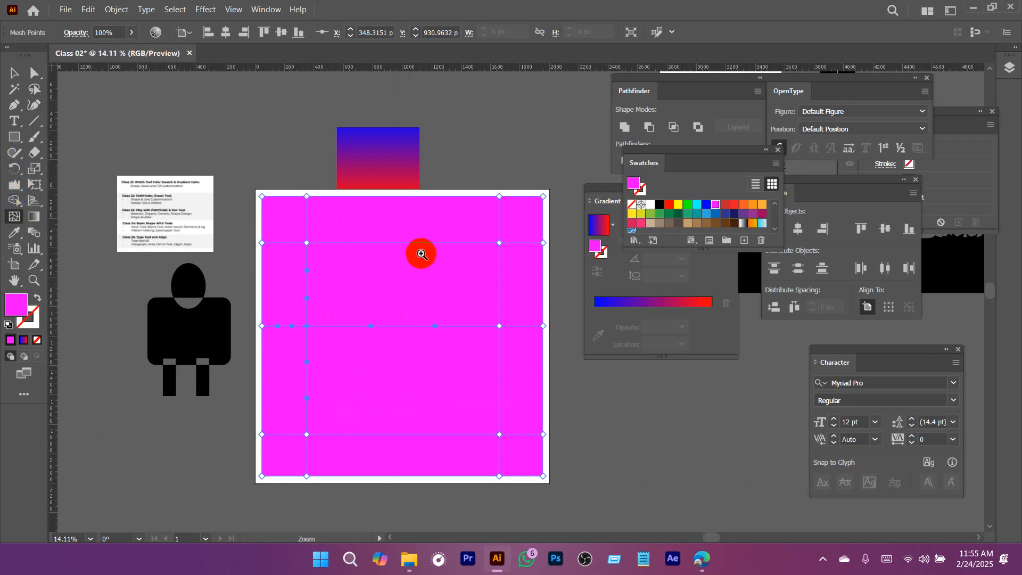
{"action": "scroll", "coordinate": [421, 254], "scroll_direction": "up", "scroll_amount": 3}
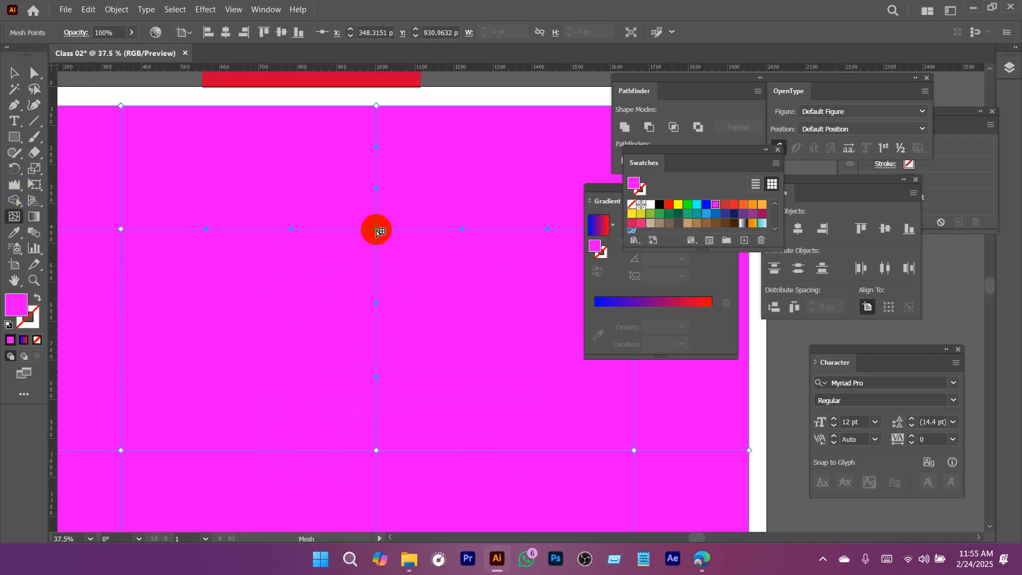
{"action": "scroll", "coordinate": [376, 230], "scroll_direction": "down", "scroll_amount": 4}
Select the four inner corner mesh points together and colour them RGB Cyan.
{"action": "key", "text": "a"}
{"action": "left_click", "coordinate": [340, 251]}
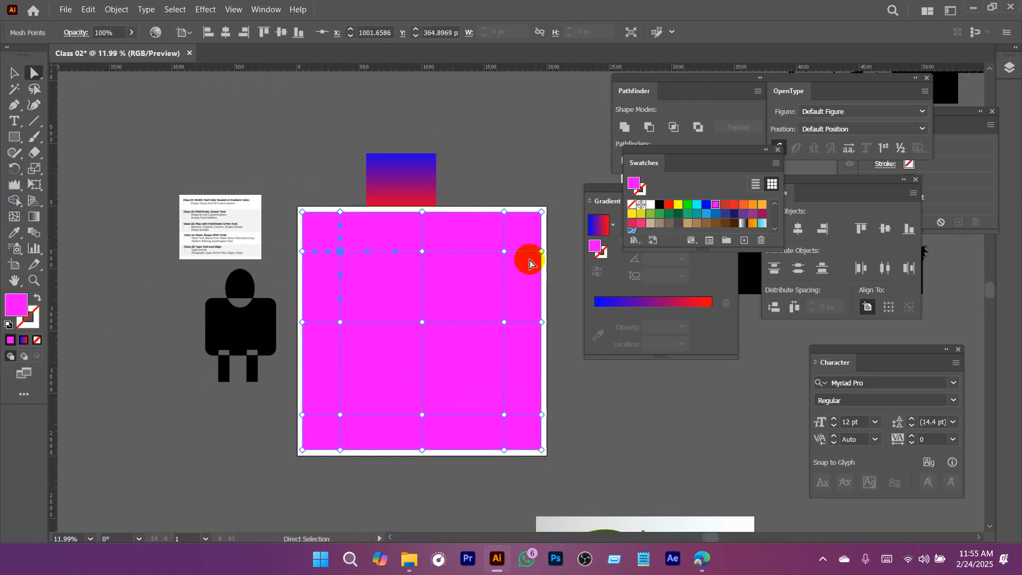
{"action": "left_click", "coordinate": [504, 414], "text": "shift"}
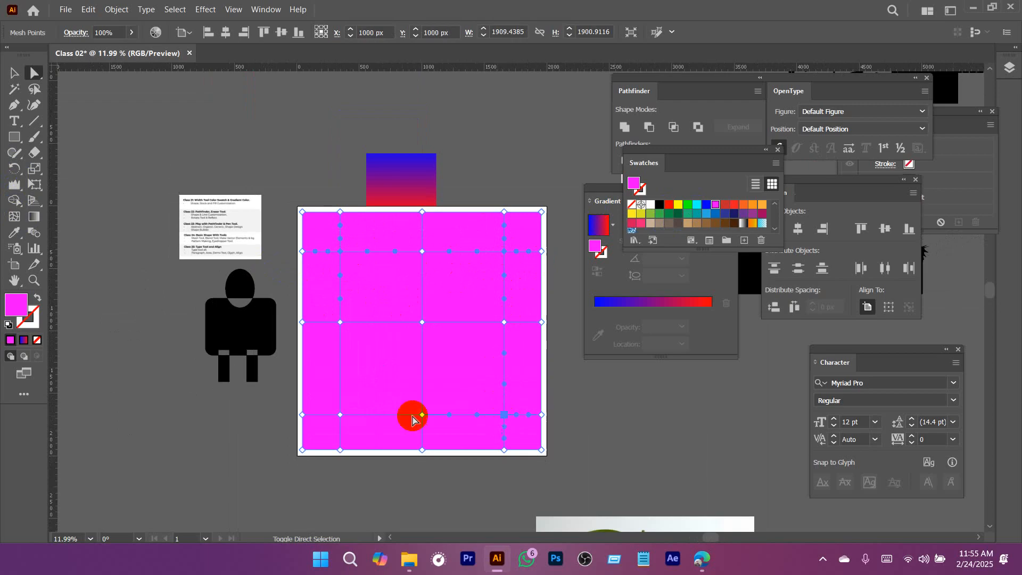
{"action": "left_click", "coordinate": [340, 415], "text": "shift"}
{"action": "left_click", "coordinate": [698, 207]}
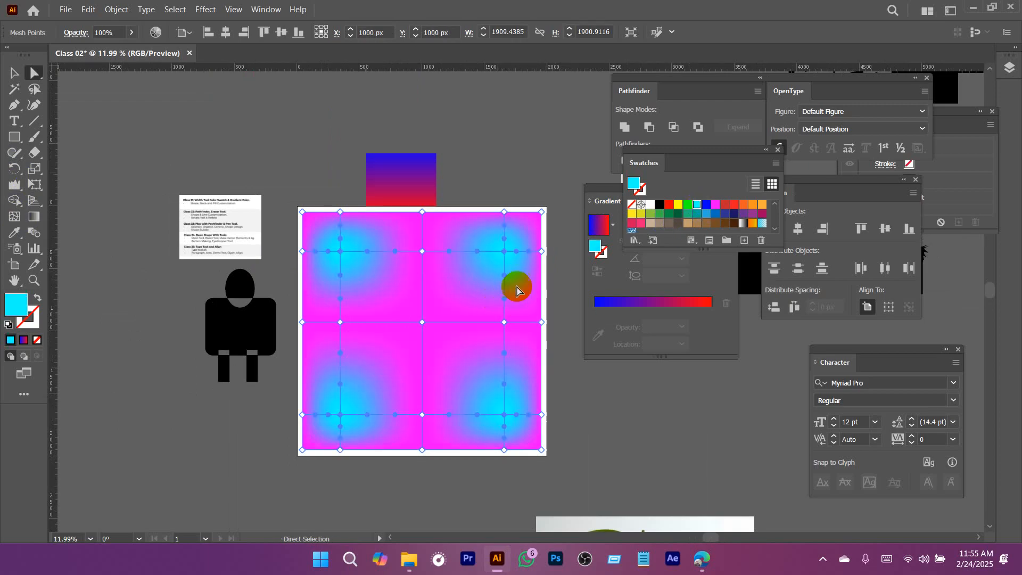
Colour the middle column's inner mesh points yellow, red and white from top to bottom.
{"action": "left_click", "coordinate": [423, 250]}
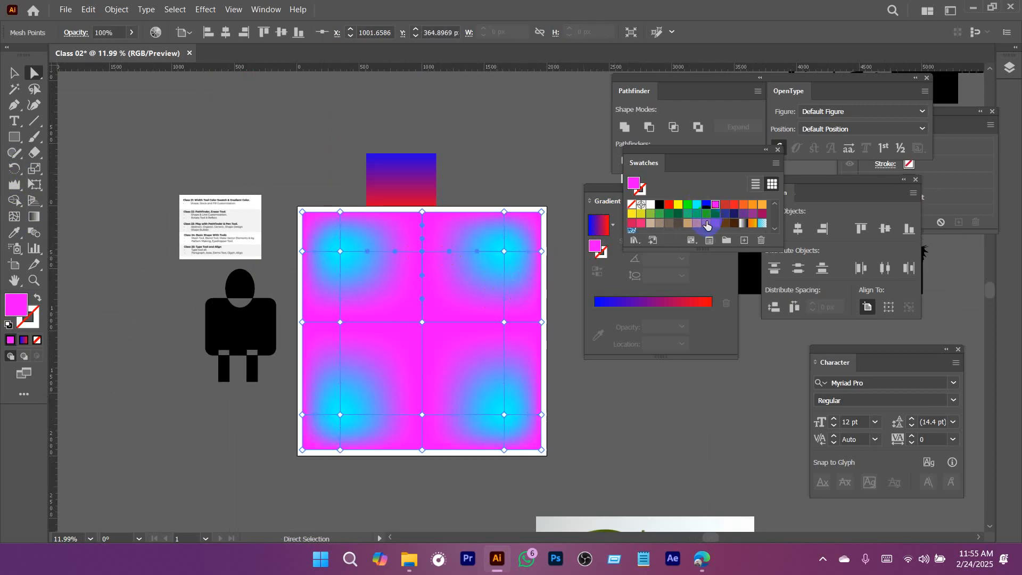
{"action": "left_click", "coordinate": [679, 206]}
{"action": "left_click", "coordinate": [424, 321]}
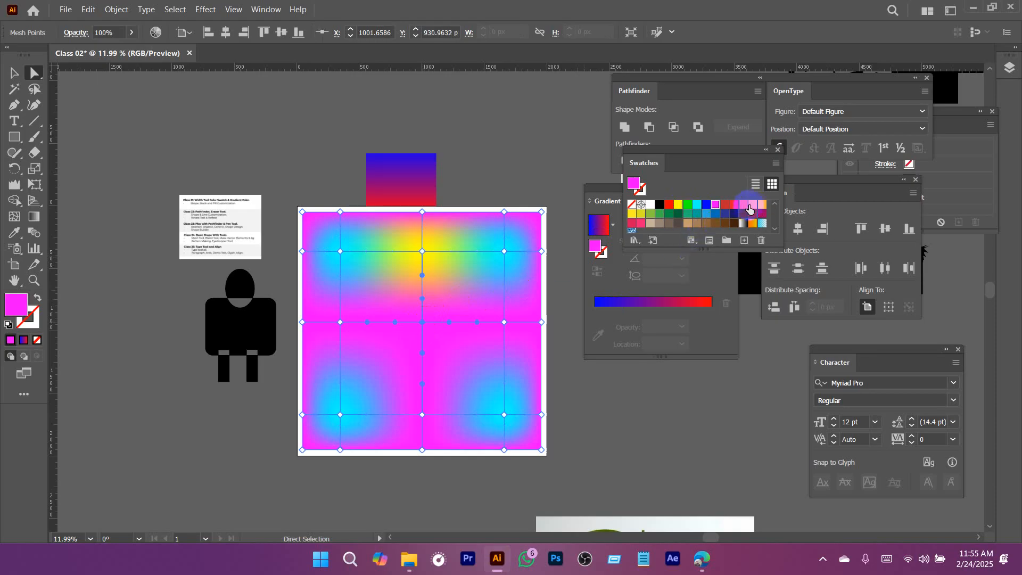
{"action": "left_click", "coordinate": [735, 206]}
{"action": "left_click", "coordinate": [432, 424]}
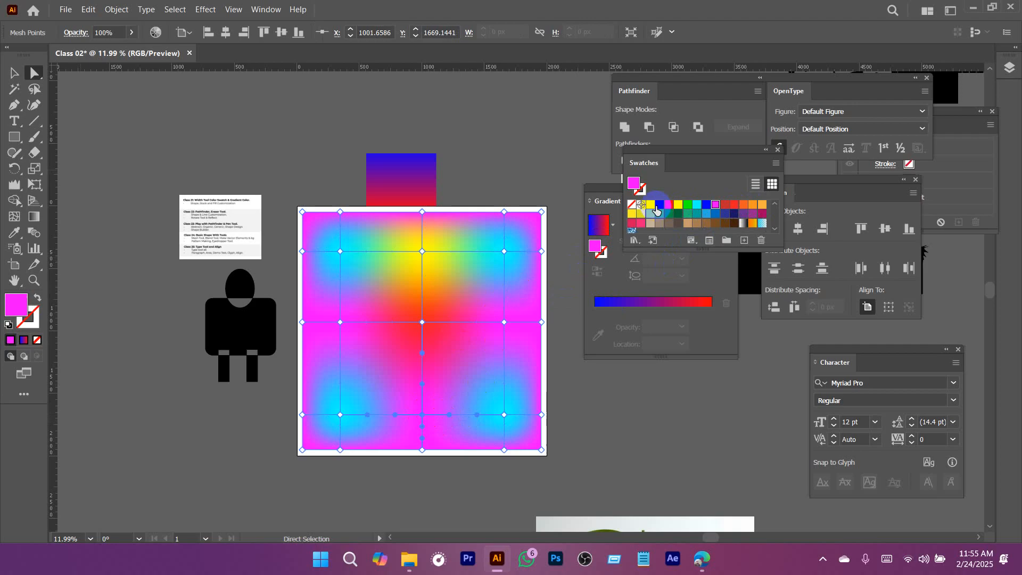
{"action": "left_click", "coordinate": [650, 207]}
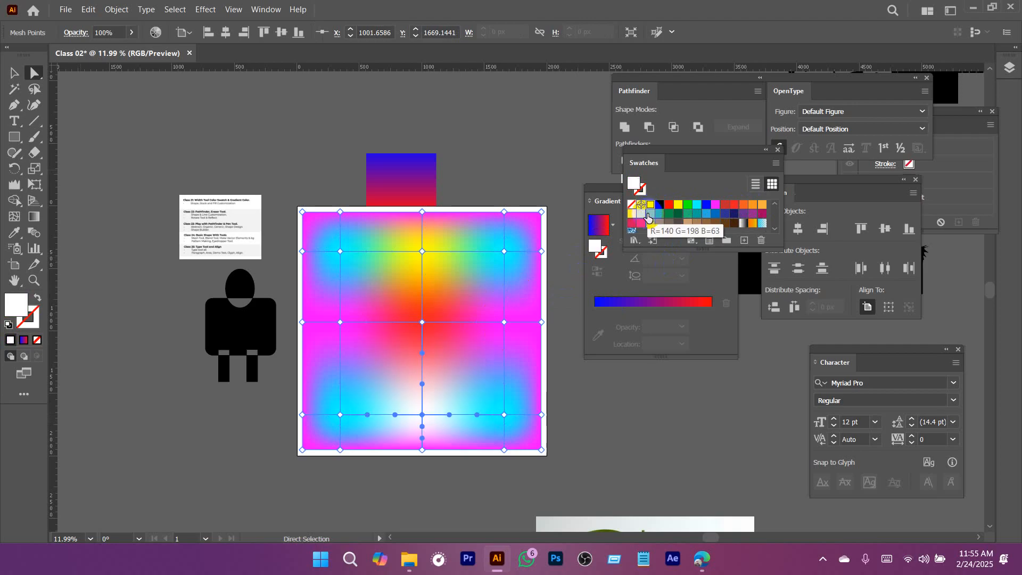
Colour the middle row's left inner mesh point bright red and its right inner mesh point dark green.
{"action": "left_click", "coordinate": [334, 322]}
{"action": "left_click", "coordinate": [669, 205]}
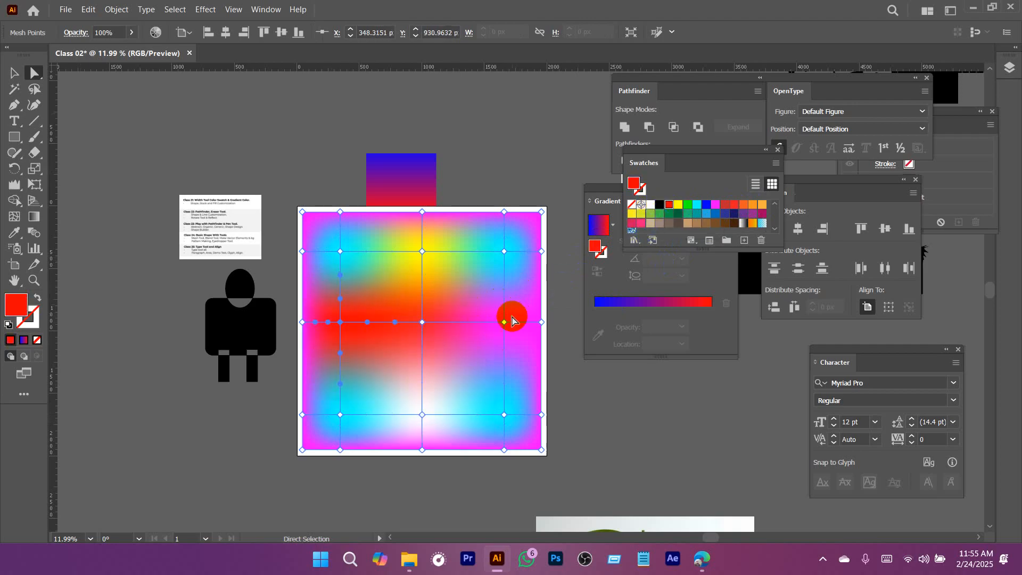
{"action": "left_click", "coordinate": [504, 323]}
{"action": "left_click", "coordinate": [677, 215]}
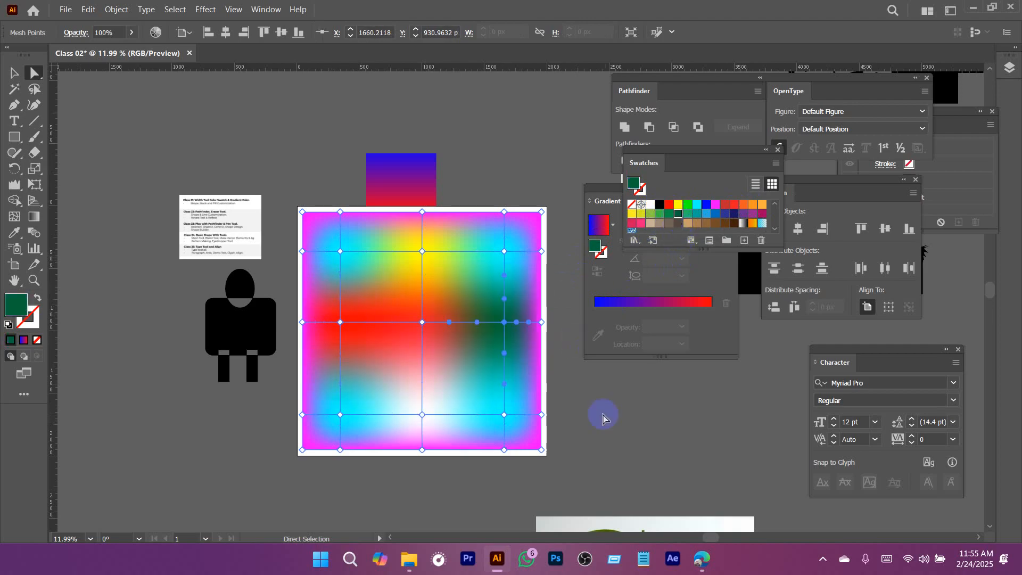
{"action": "left_click", "coordinate": [603, 418]}
Select the whole mesh object and align it to the artboard's left and top edges.
{"action": "scroll", "coordinate": [440, 320], "scroll_direction": "up", "scroll_amount": 3}
{"action": "left_click", "coordinate": [412, 280]}
{"action": "left_click", "coordinate": [267, 161]}
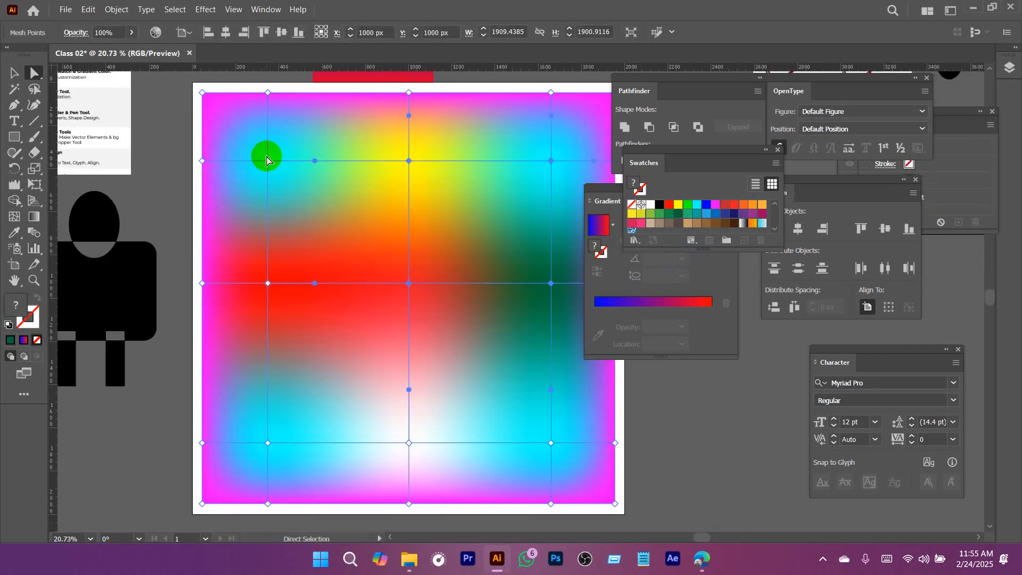
{"action": "left_click", "coordinate": [402, 162]}
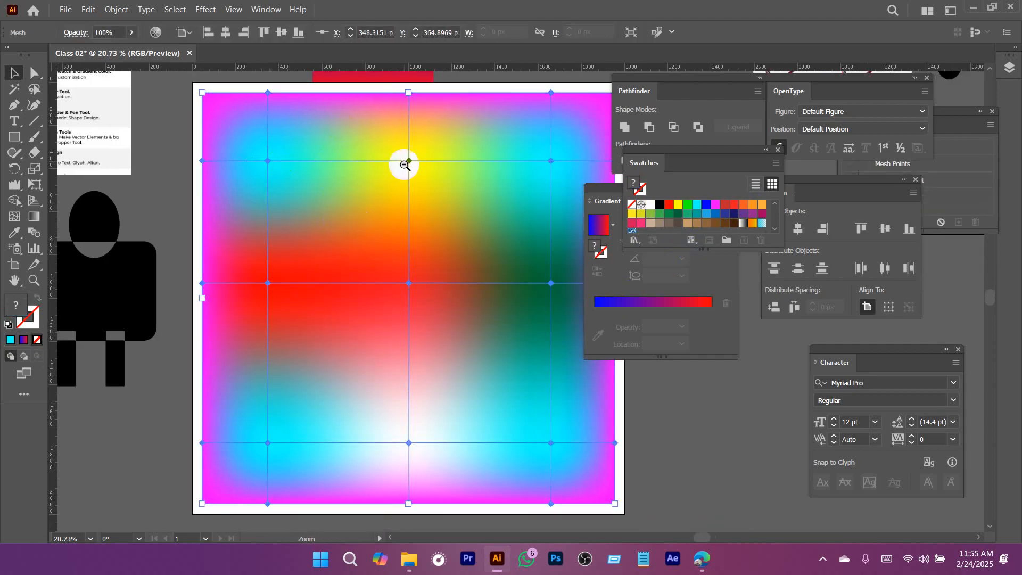
{"action": "scroll", "coordinate": [403, 165], "scroll_direction": "down", "scroll_amount": 3}
{"action": "left_click", "coordinate": [206, 32]}
{"action": "left_click", "coordinate": [264, 32]}
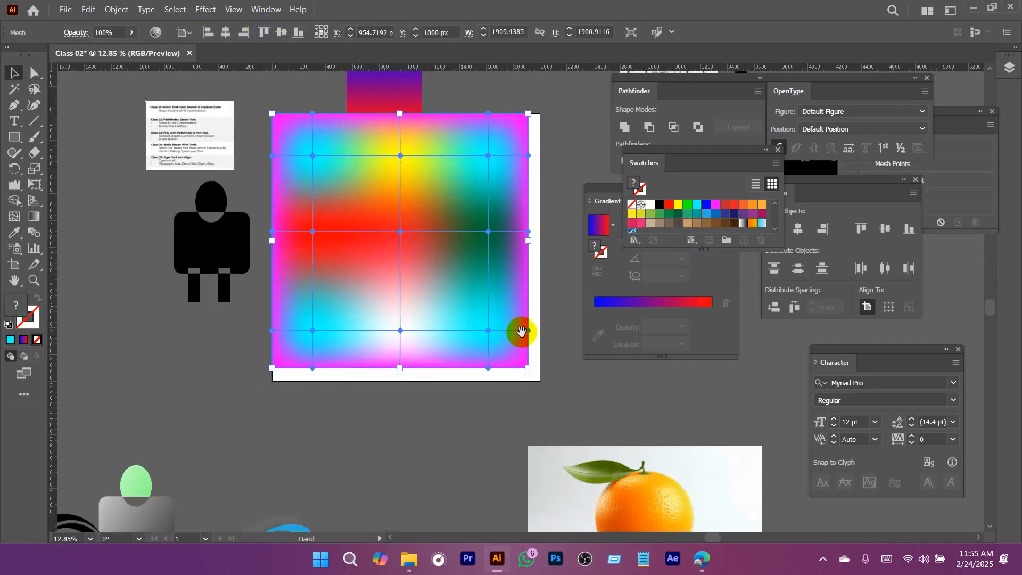
Scale the mesh object from its lower-right corner to cover the artboard, about 2000 × 2002 px.
{"action": "left_click_drag", "start_coordinate": [527, 375], "coordinate": [272, 245]}
{"action": "scroll", "coordinate": [392, 290], "scroll_direction": "up", "scroll_amount": 5}
{"action": "left_click_drag", "start_coordinate": [272, 245], "coordinate": [367, 318]}
Move the upper-left cyan mesh point up and left, the left red point down and left, and the centre red point down and right.
{"action": "key", "text": "a"}
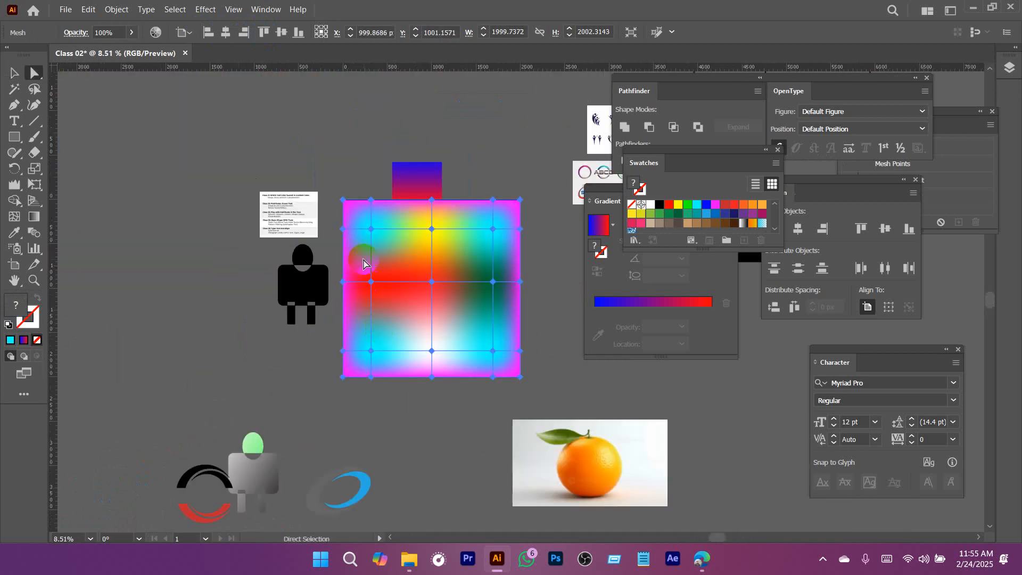
{"action": "left_click_drag", "start_coordinate": [368, 235], "coordinate": [364, 219]}
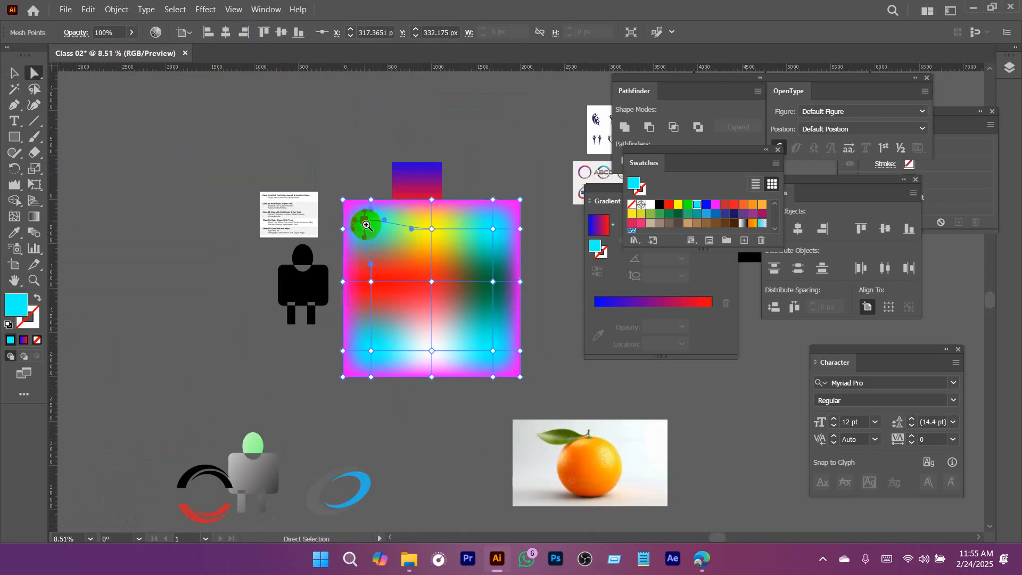
{"action": "scroll", "coordinate": [424, 264], "scroll_direction": "up", "scroll_amount": 2}
{"action": "left_click_drag", "start_coordinate": [346, 291], "coordinate": [332, 322]}
{"action": "left_click", "coordinate": [435, 291]}
{"action": "left_click_drag", "start_coordinate": [437, 291], "coordinate": [477, 319]}
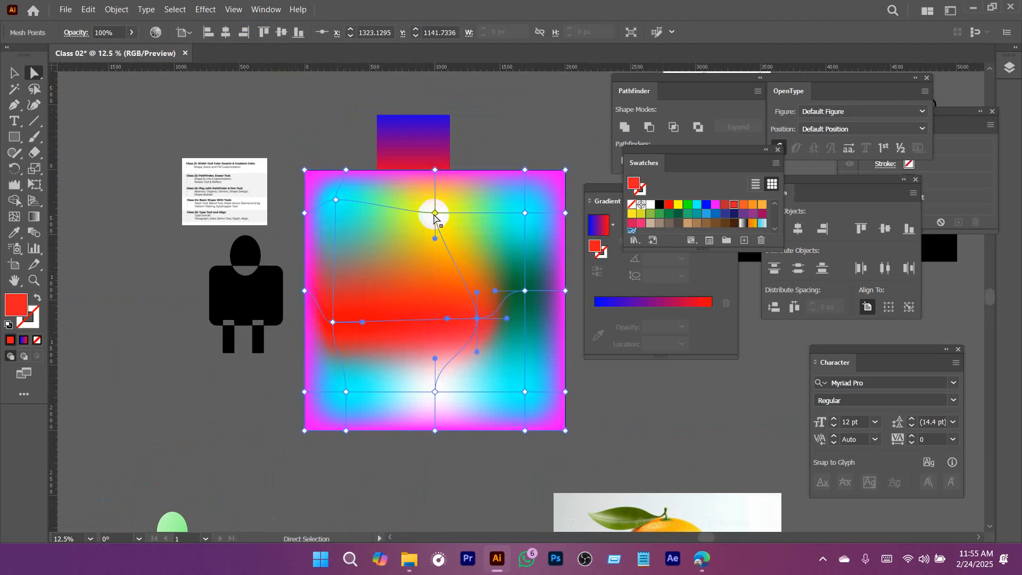
Move the yellow mesh point down-left, the centre red point up-left, the white point right and the lower-right cyan point up-right.
{"action": "left_click_drag", "start_coordinate": [435, 213], "coordinate": [399, 259]}
{"action": "left_click_drag", "start_coordinate": [478, 326], "coordinate": [449, 267]}
{"action": "left_click_drag", "start_coordinate": [435, 232], "coordinate": [376, 258]}
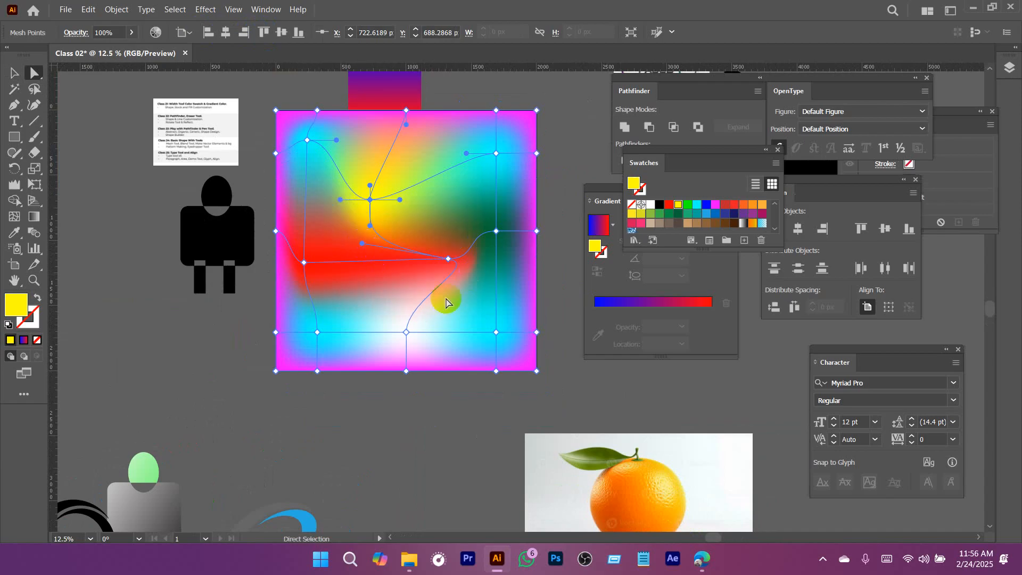
{"action": "left_click_drag", "start_coordinate": [404, 333], "coordinate": [424, 328]}
{"action": "left_click_drag", "start_coordinate": [496, 331], "coordinate": [513, 304]}
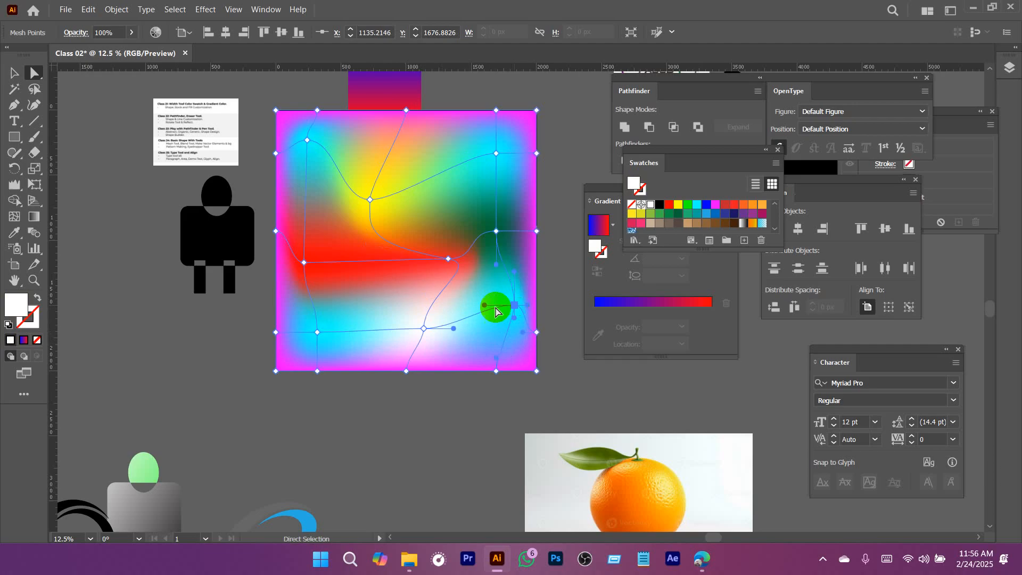
Move the lower-left cyan mesh point down and left, and shift the upper-right cyan mesh point slightly to the right.
{"action": "left_click", "coordinate": [322, 330]}
{"action": "left_click", "coordinate": [318, 332]}
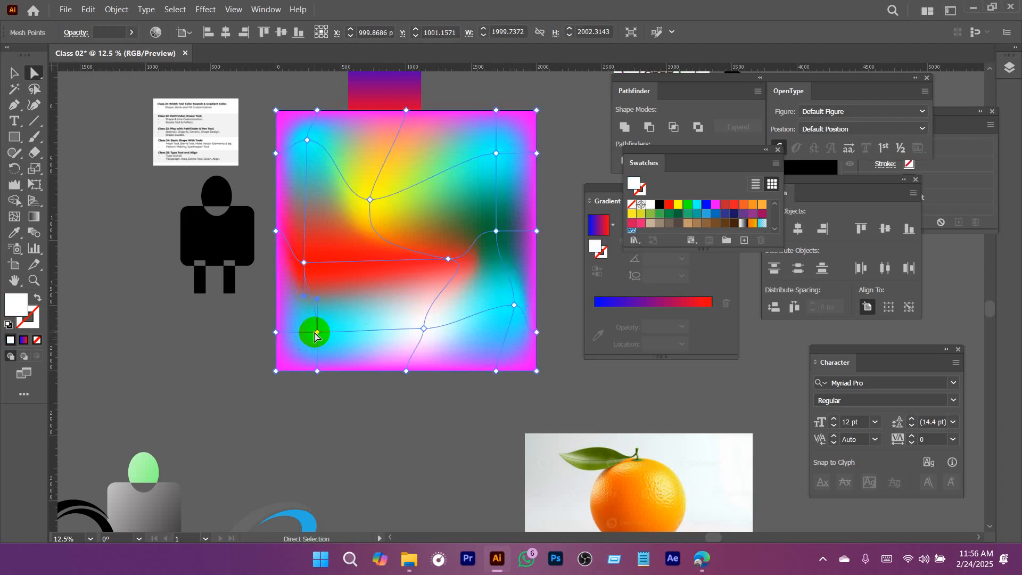
{"action": "left_click_drag", "start_coordinate": [317, 332], "coordinate": [304, 339]}
{"action": "left_click", "coordinate": [495, 155]}
{"action": "left_click_drag", "start_coordinate": [498, 155], "coordinate": [504, 151]}
Reshape the curve between the yellow and centre red mesh points with the red point's direction handle, and deselect the mesh.
{"action": "mouse_move", "coordinate": [399, 202]}
{"action": "left_mouse_down"}
{"action": "mouse_move", "coordinate": [423, 203]}
{"action": "mouse_move", "coordinate": [397, 204]}
{"action": "left_mouse_up"}
{"action": "left_click", "coordinate": [436, 250]}
{"action": "left_click", "coordinate": [448, 263]}
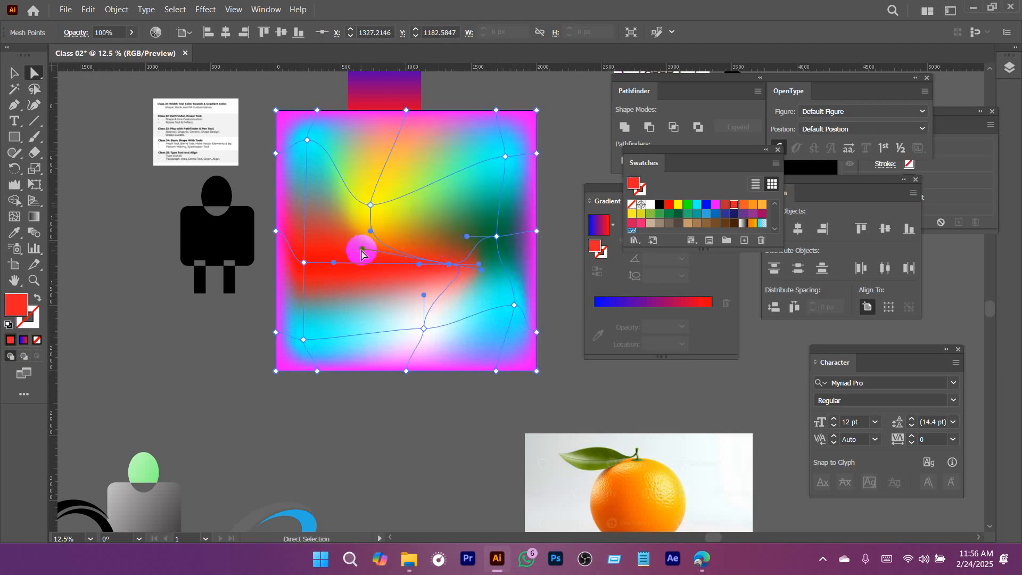
{"action": "mouse_move", "coordinate": [361, 250]}
{"action": "left_mouse_down"}
{"action": "mouse_move", "coordinate": [371, 236]}
{"action": "mouse_move", "coordinate": [372, 255]}
{"action": "left_mouse_up"}
{"action": "left_click", "coordinate": [457, 441]}
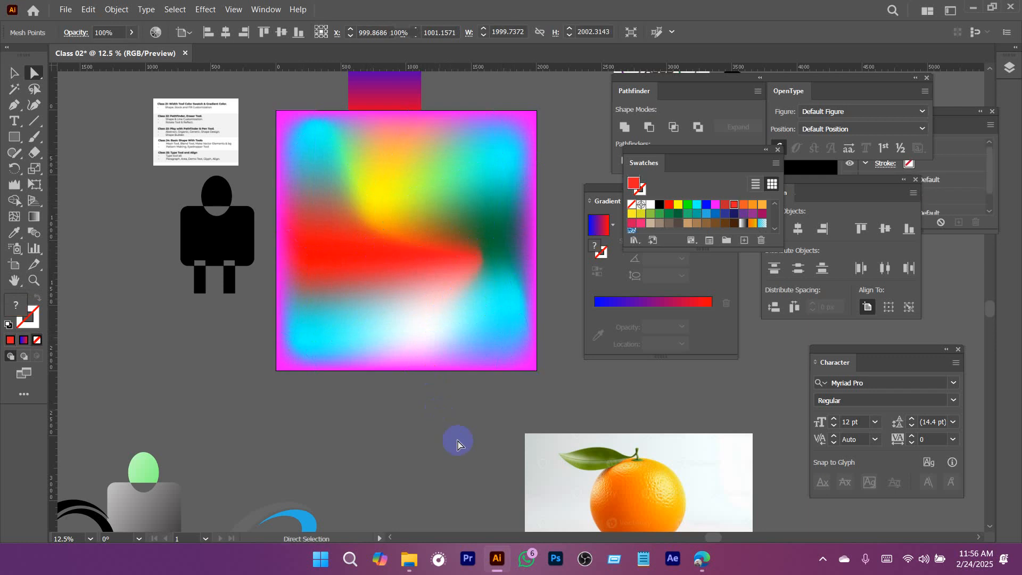
{"action": "key", "text": "v"}
{"action": "left_click_drag", "start_coordinate": [535, 368], "coordinate": [470, 378]}
{"action": "mouse_move", "coordinate": [448, 325]}
{"action": "left_mouse_down"}
{"action": "mouse_move", "coordinate": [493, 342]}
{"action": "mouse_move", "coordinate": [447, 341]}
{"action": "left_mouse_up"}
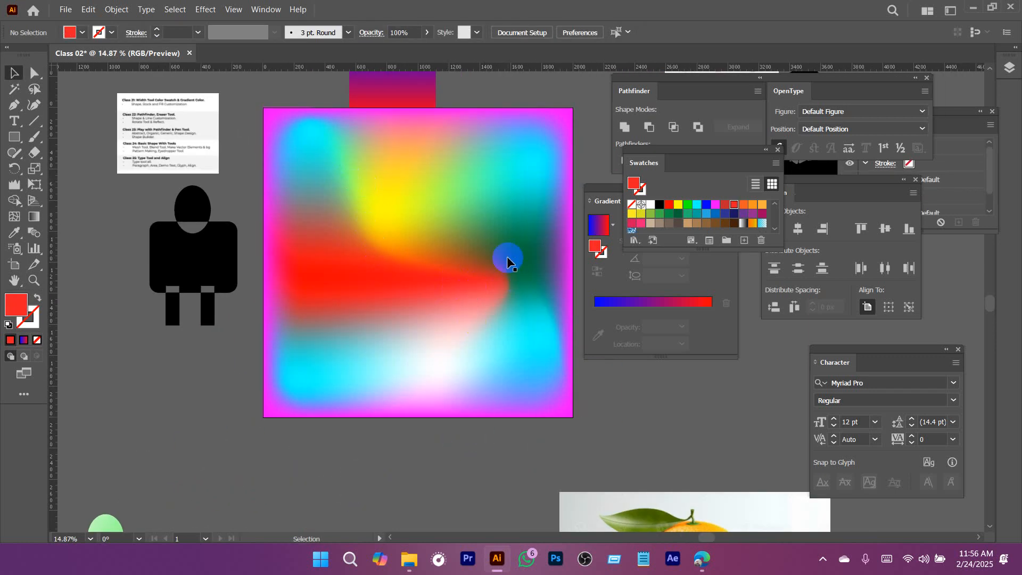
{"action": "left_click_drag", "start_coordinate": [477, 430], "coordinate": [463, 427]}
{"action": "left_click_drag", "start_coordinate": [466, 422], "coordinate": [439, 388]}
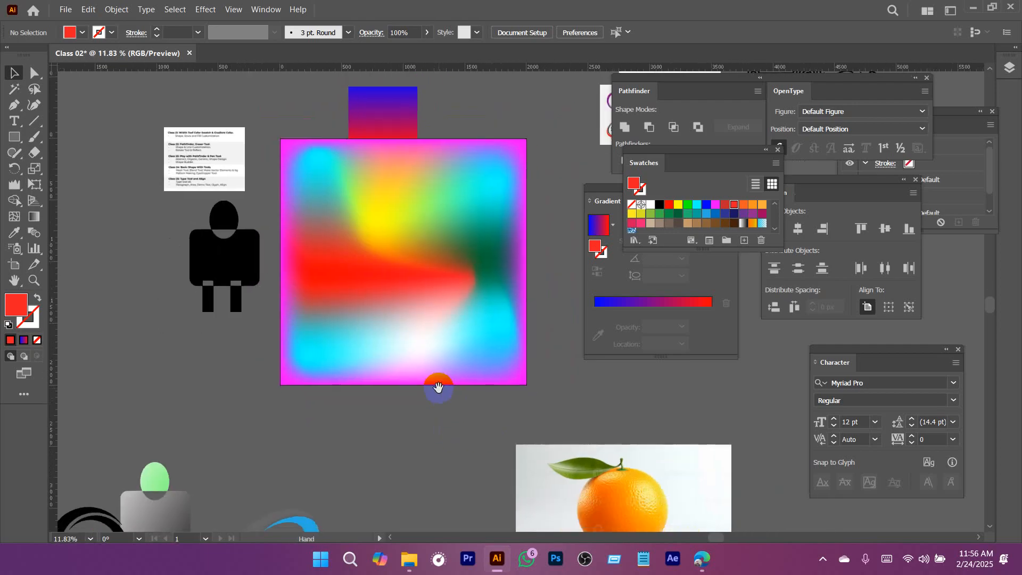
Switch to the web browser and search Google Images for "gradient mesh background".
{"action": "left_click", "coordinate": [702, 559]}
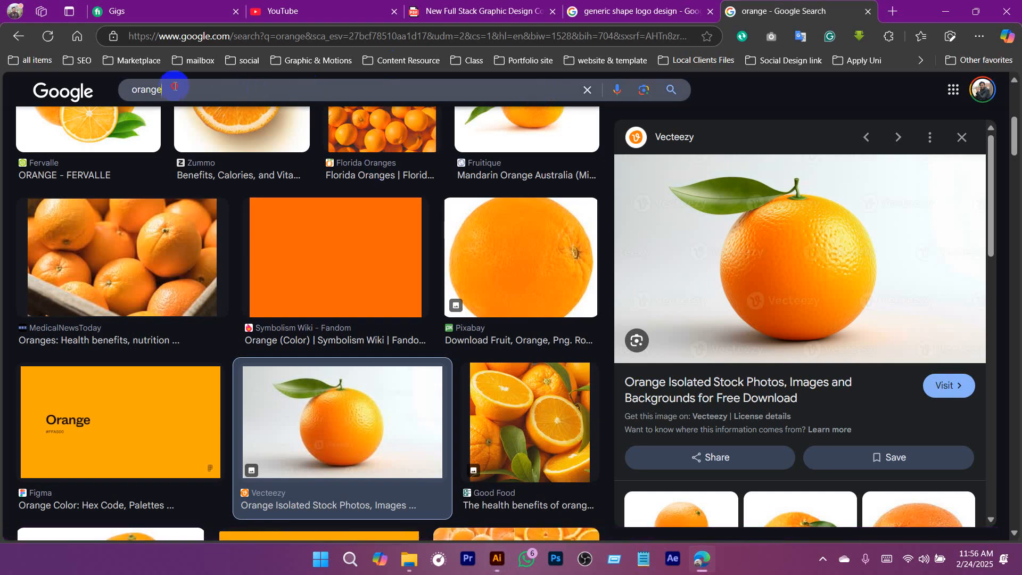
{"action": "left_click_drag", "start_coordinate": [163, 90], "coordinate": [93, 91]}
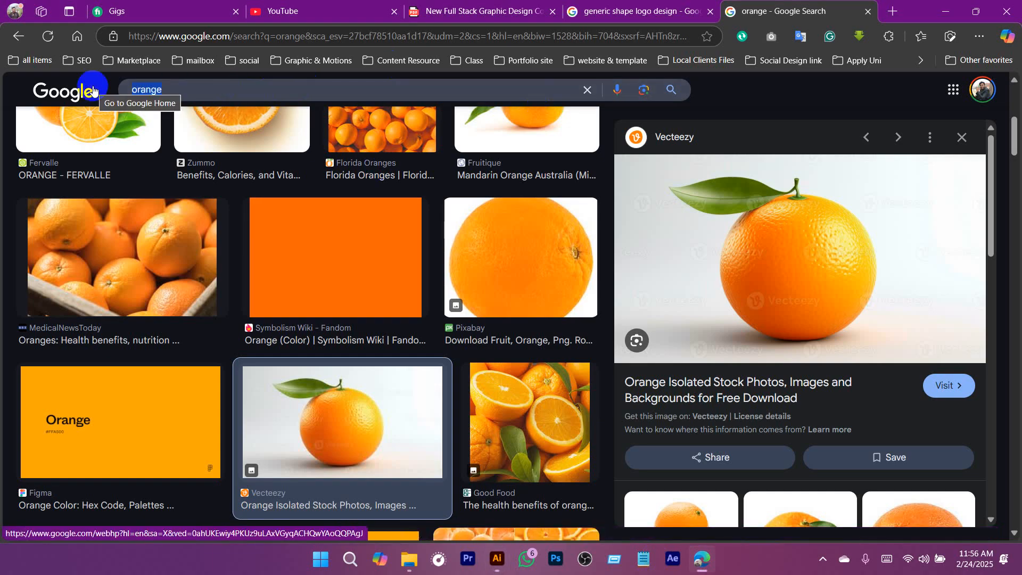
{"action": "type", "text": "mesh"}
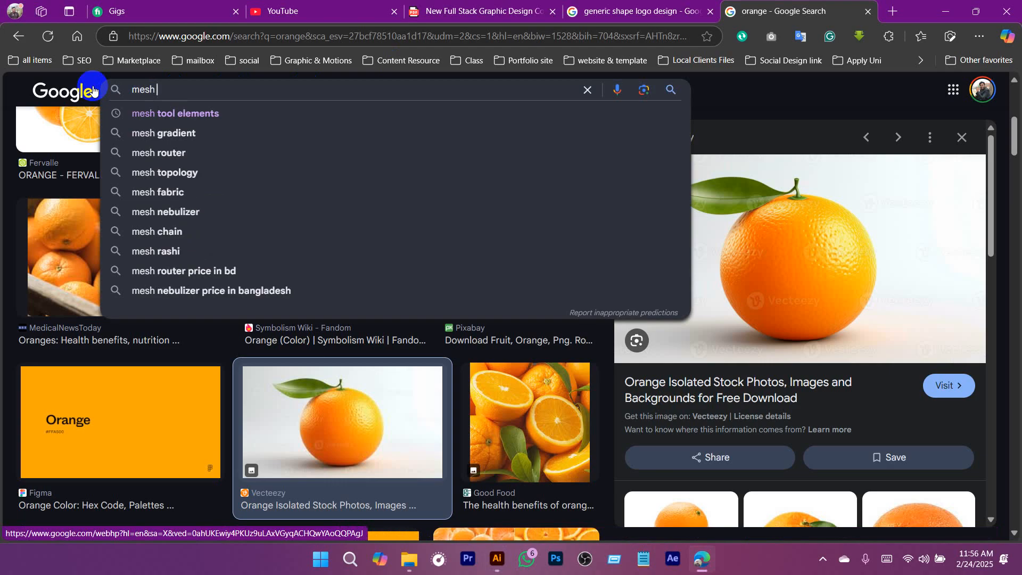
{"action": "key", "text": "BackSpace"}
{"action": "key", "text": "BackSpace"}
{"action": "key", "text": "BackSpace"}
{"action": "key", "text": "BackSpace"}
{"action": "type", "text": "gra"}
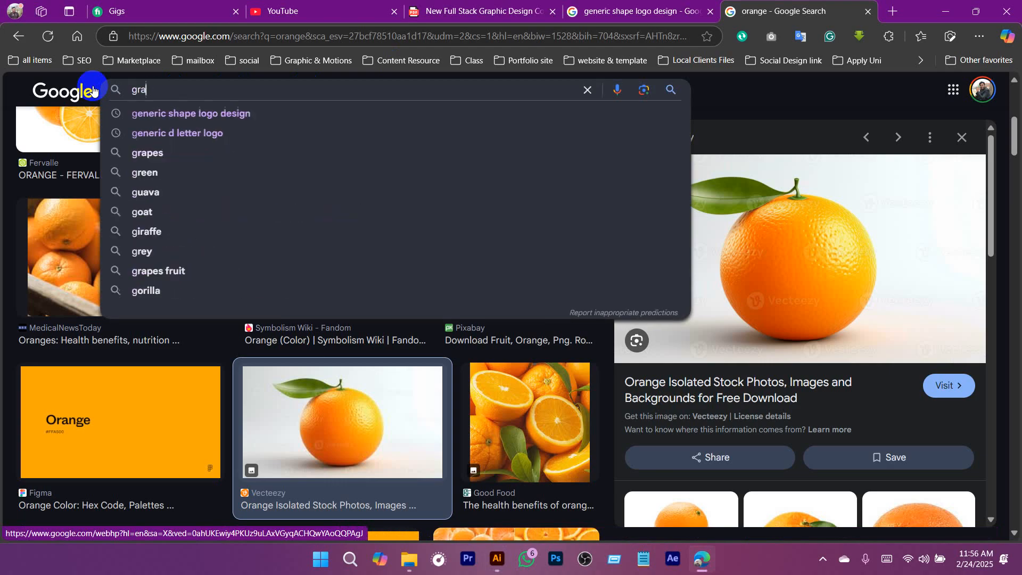
{"action": "type", "text": "dient mesh "}
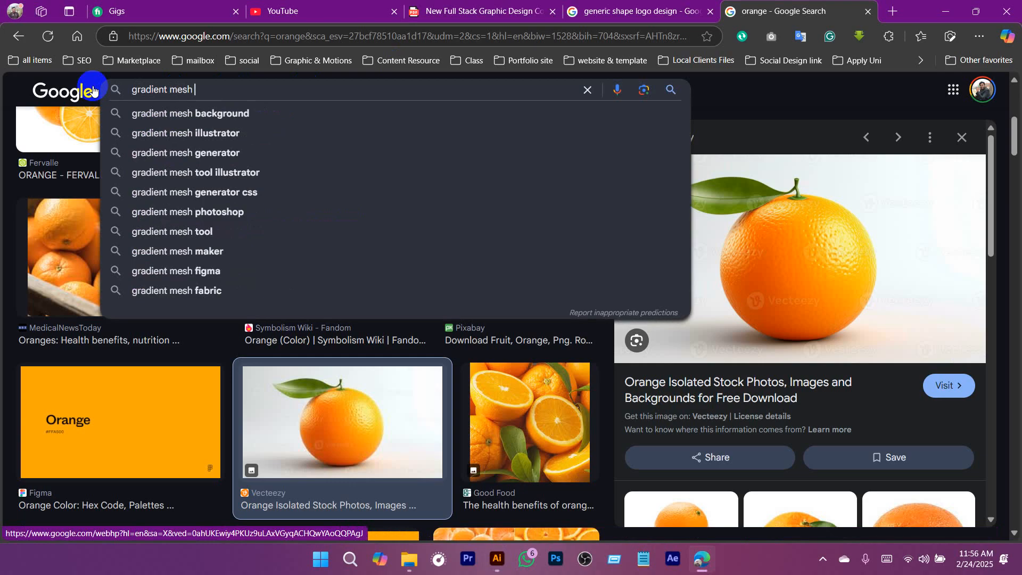
{"action": "type", "text": "background"}
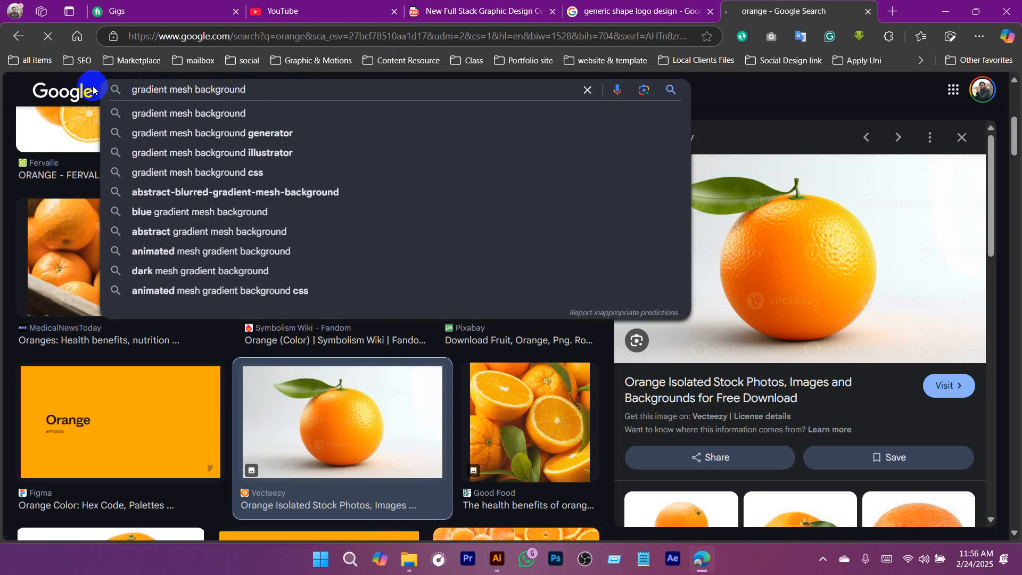
{"action": "key", "text": "Return"}
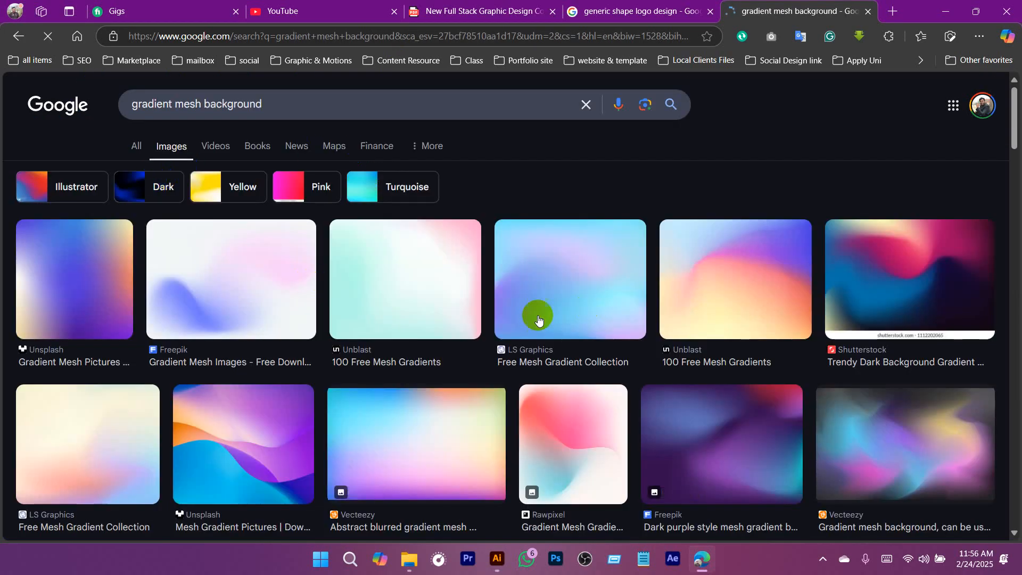
Examine the gradient mesh background images, previewing the Freepik, Rawpixel, Vecteezy and green Pngtree examples.
{"action": "scroll", "coordinate": [336, 358], "scroll_direction": "down", "scroll_amount": 3}
{"action": "left_click", "coordinate": [205, 102]}
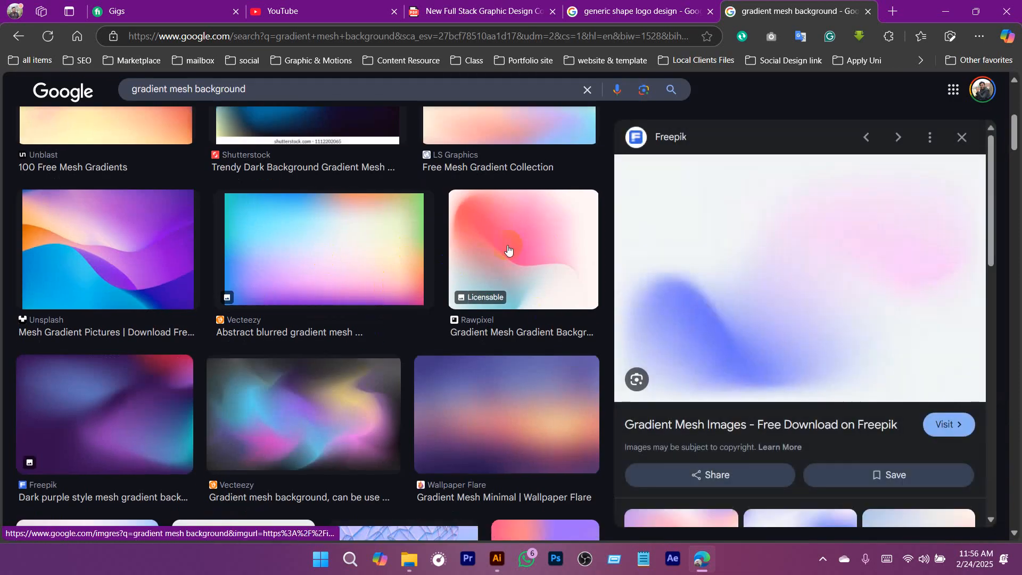
{"action": "left_click", "coordinate": [562, 272]}
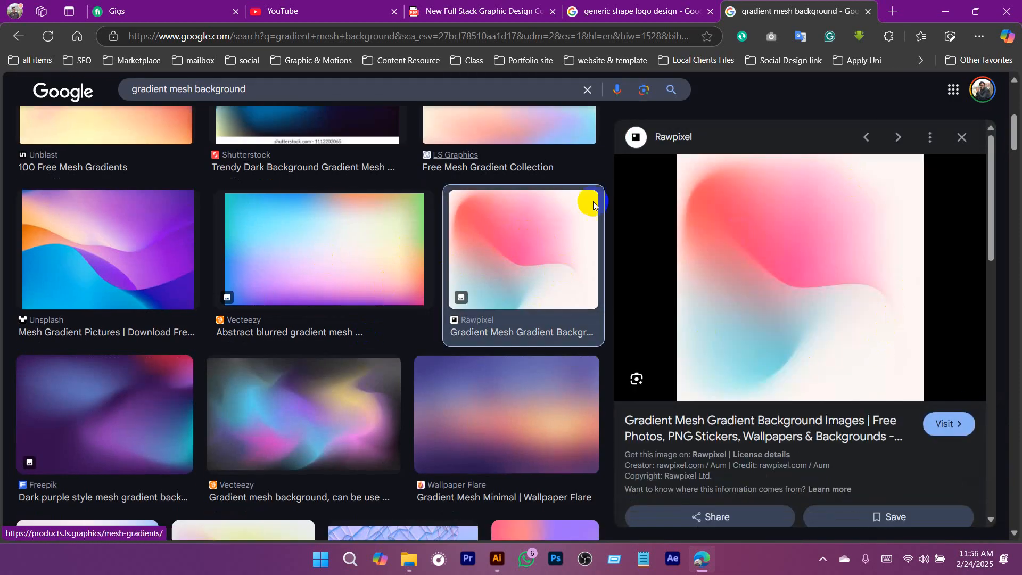
{"action": "scroll", "coordinate": [335, 326], "scroll_direction": "down", "scroll_amount": 4}
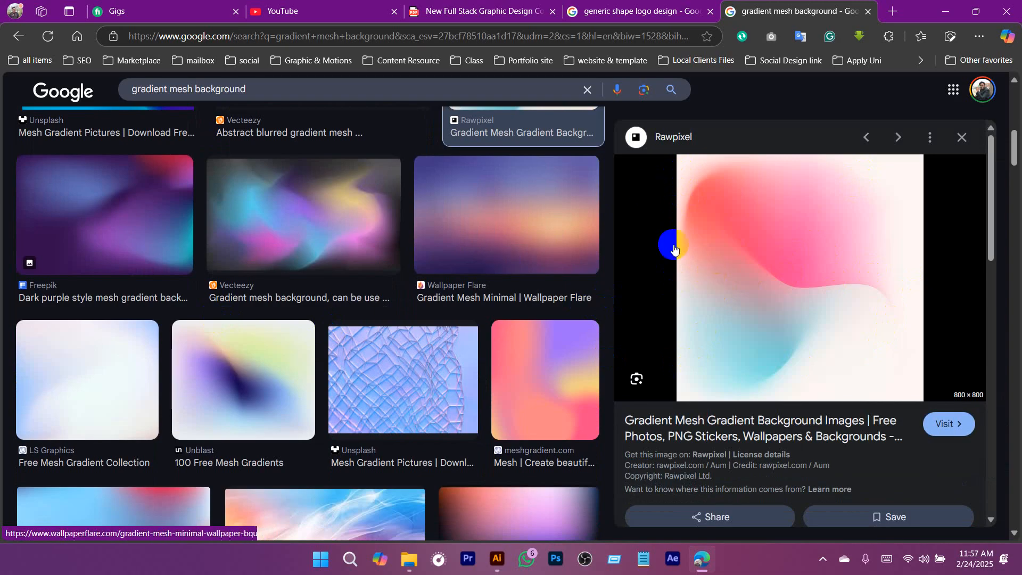
{"action": "scroll", "coordinate": [443, 281], "scroll_direction": "down", "scroll_amount": 1}
{"action": "scroll", "coordinate": [421, 287], "scroll_direction": "down", "scroll_amount": 5}
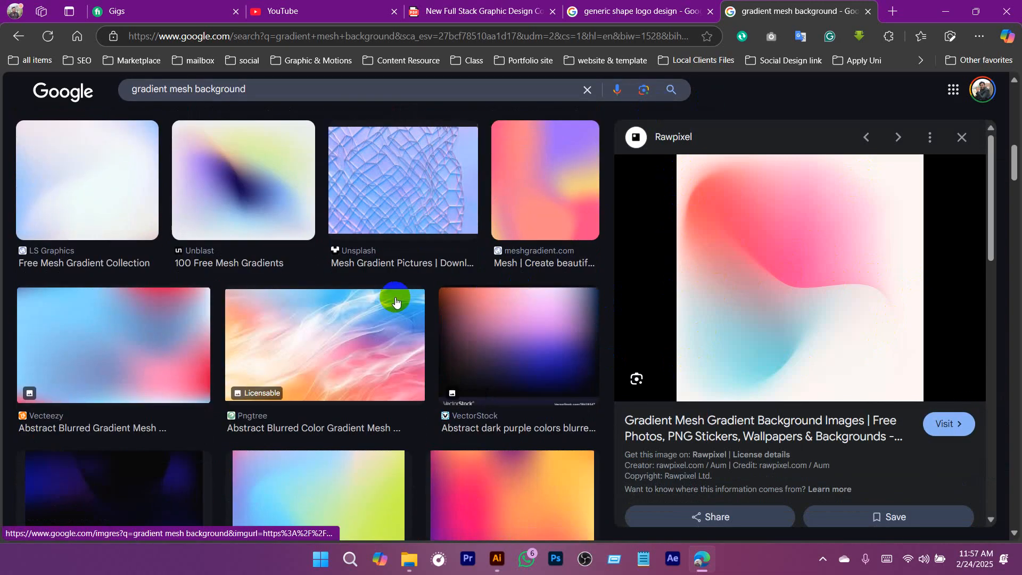
{"action": "left_click", "coordinate": [159, 209]}
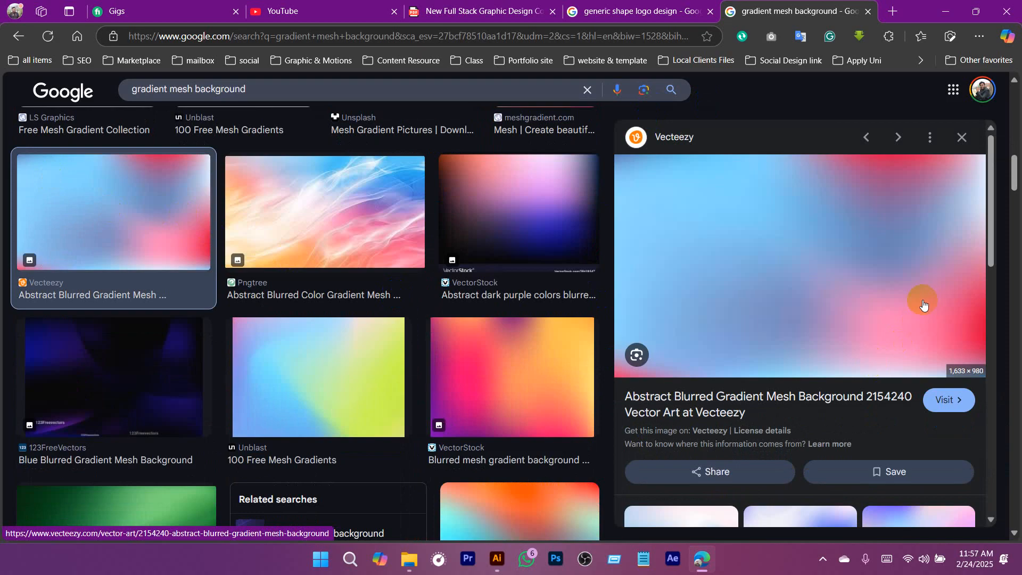
{"action": "scroll", "coordinate": [388, 240], "scroll_direction": "down", "scroll_amount": 6}
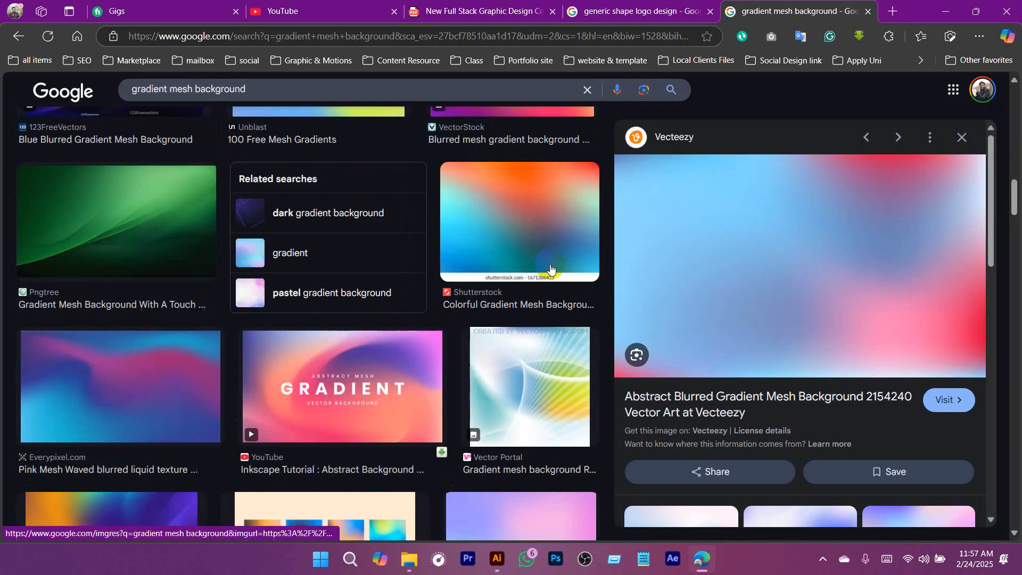
{"action": "left_click", "coordinate": [96, 185]}
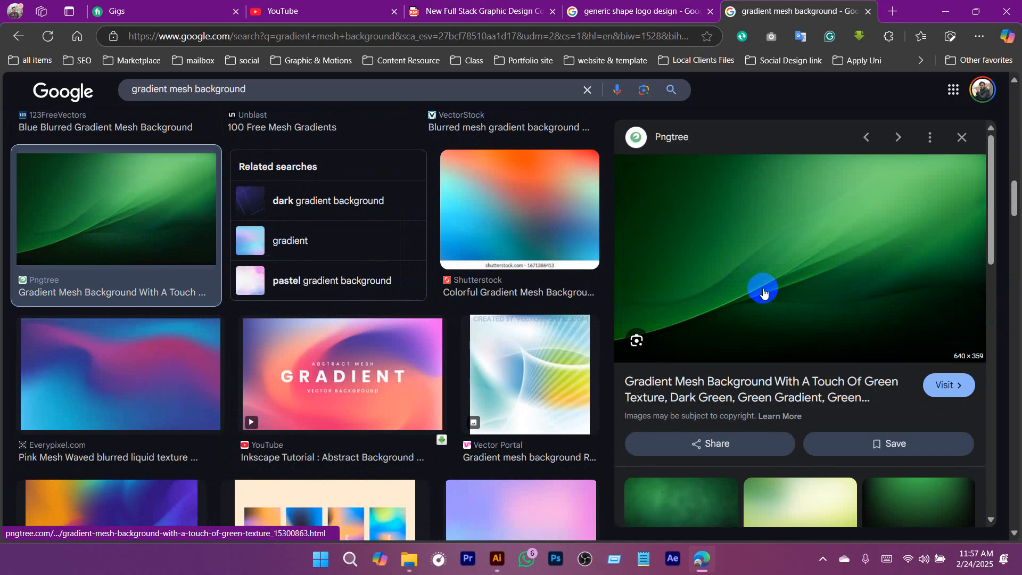
{"action": "scroll", "coordinate": [408, 291], "scroll_direction": "down", "scroll_amount": 5}
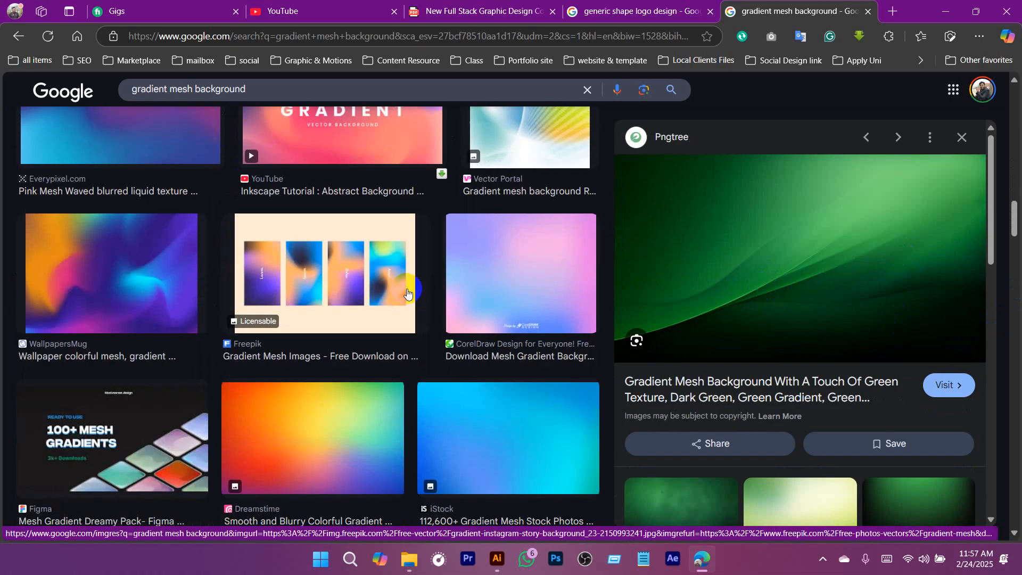
{"action": "scroll", "coordinate": [346, 286], "scroll_direction": "up", "scroll_amount": 2}
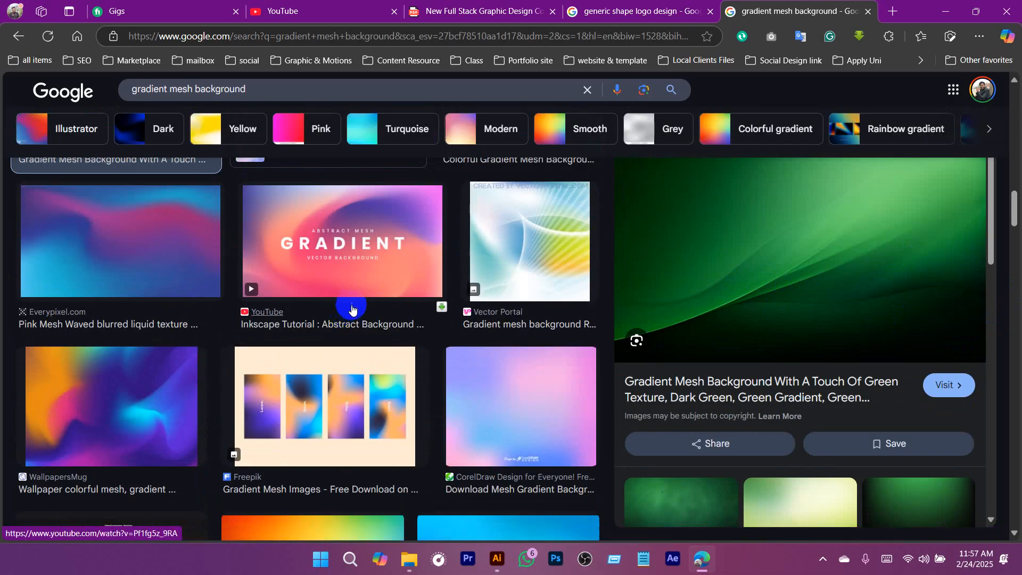
{"action": "scroll", "coordinate": [274, 217], "scroll_direction": "up", "scroll_amount": 12}
{"action": "scroll", "coordinate": [275, 218], "scroll_direction": "up", "scroll_amount": 5}
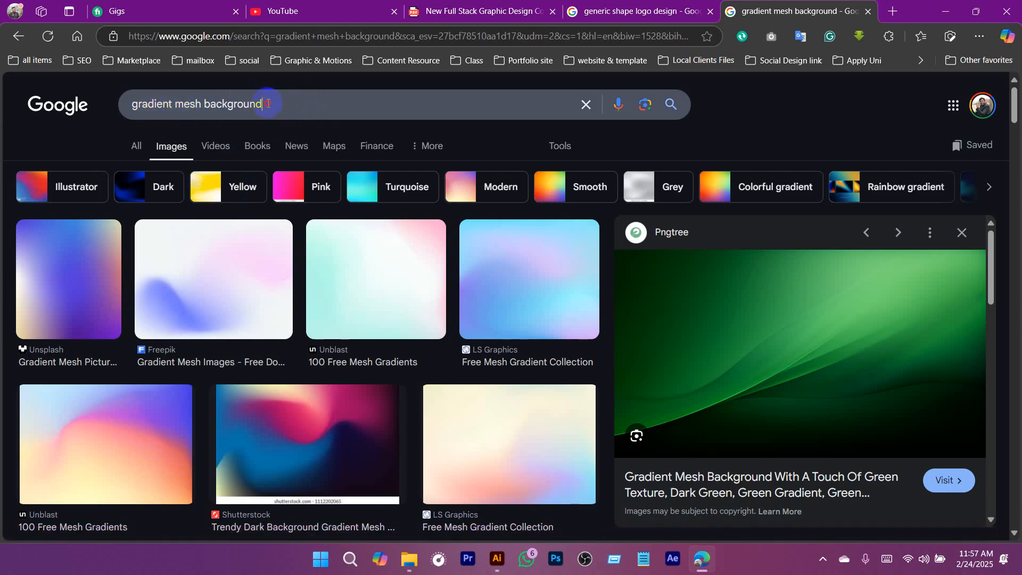
Search Google Images for "red abstract background".
{"action": "key", "text": "ctrl+a"}
{"action": "type", "text": "fo"}
{"action": "key", "text": "BackSpace"}
{"action": "type", "text": "e"}
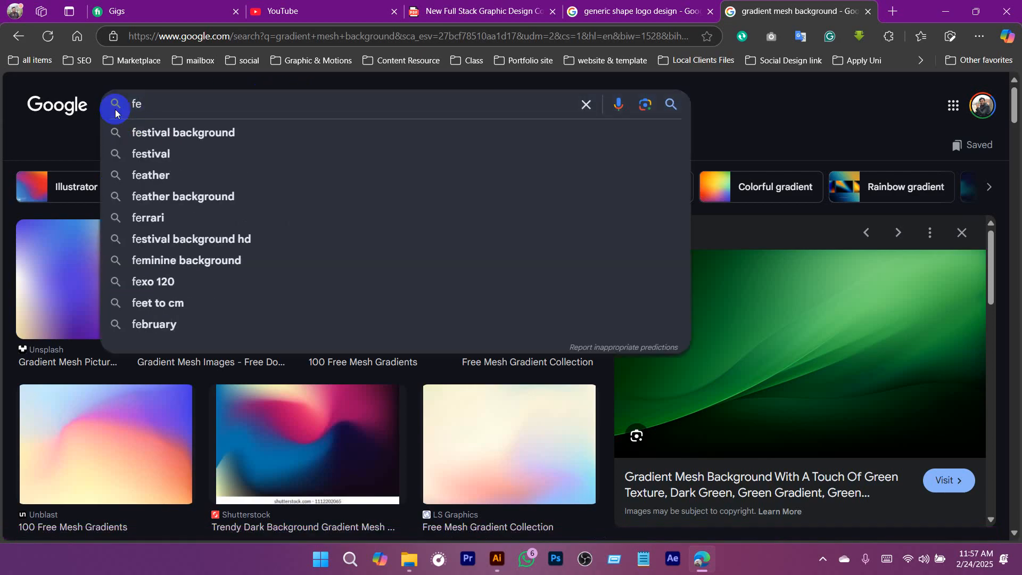
{"action": "key", "text": "BackSpace"}
{"action": "key", "text": "BackSpace"}
{"action": "type", "text": "red abstra"}
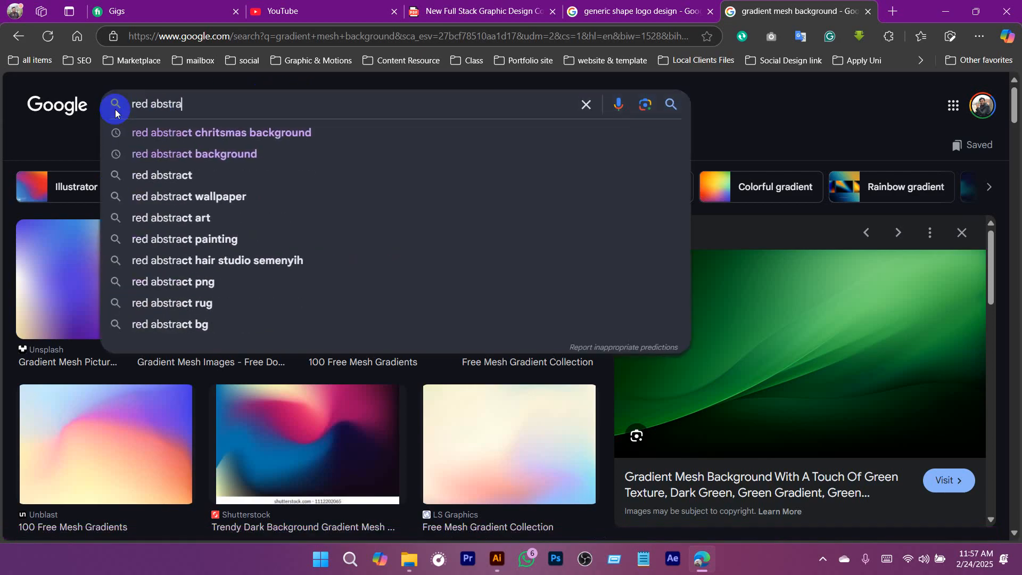
{"action": "type", "text": "c"}
{"action": "left_click", "coordinate": [169, 154]}
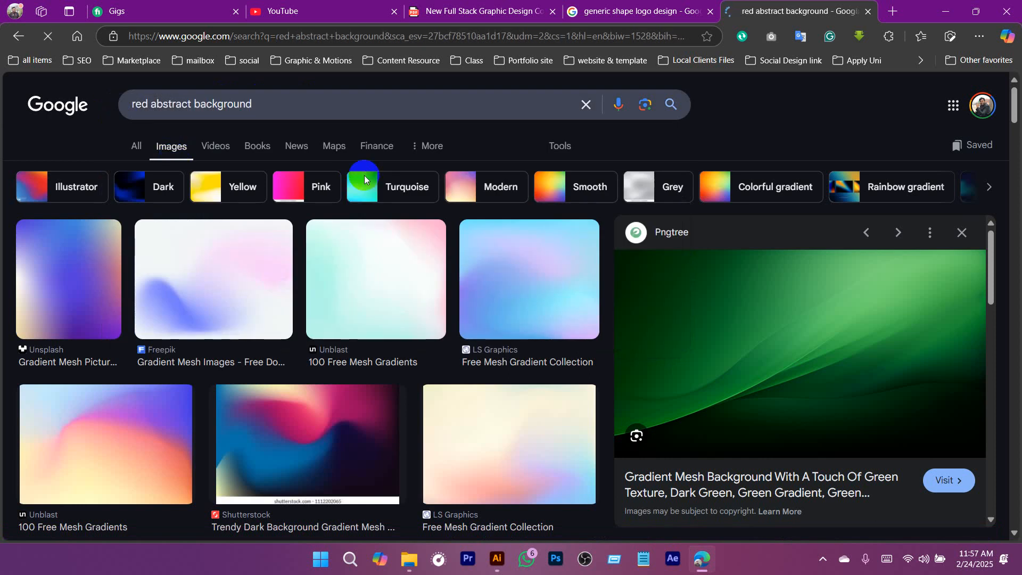
Examine the red abstract background images, previewing the red and green Wallpaper Flare example.
{"action": "scroll", "coordinate": [250, 307], "scroll_direction": "down", "scroll_amount": 3}
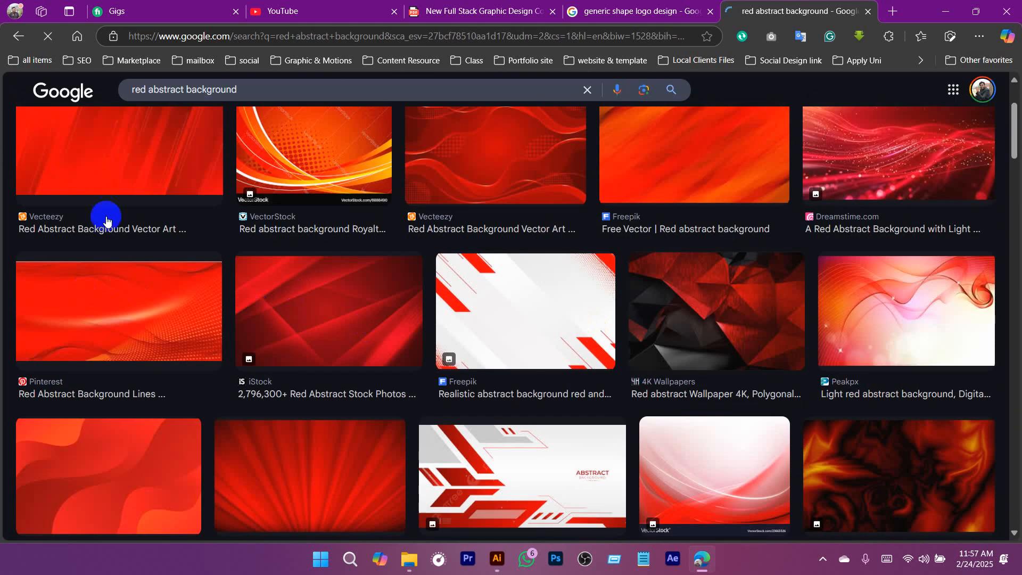
{"action": "scroll", "coordinate": [107, 220], "scroll_direction": "down", "scroll_amount": 5}
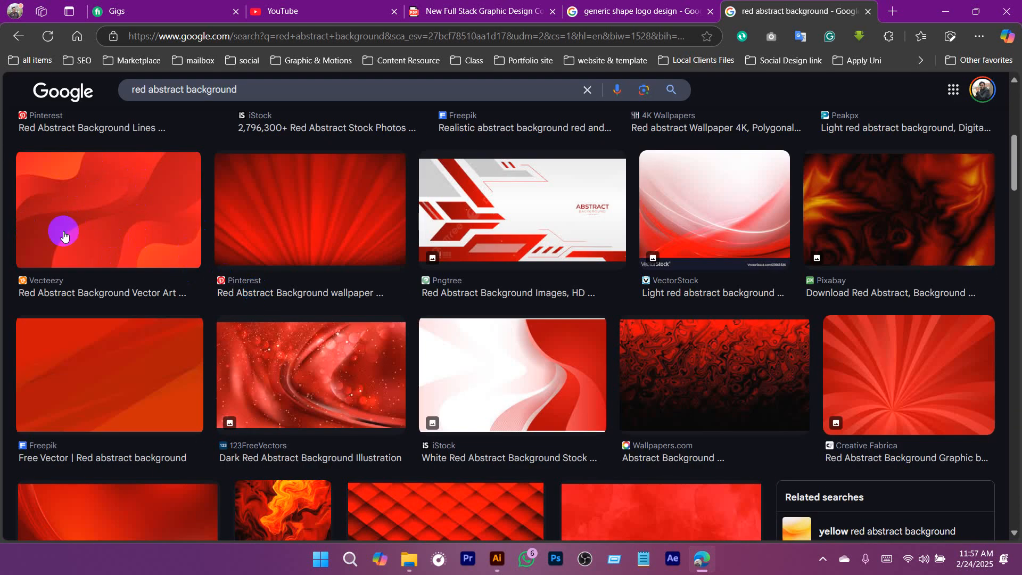
{"action": "scroll", "coordinate": [589, 290], "scroll_direction": "down", "scroll_amount": 4}
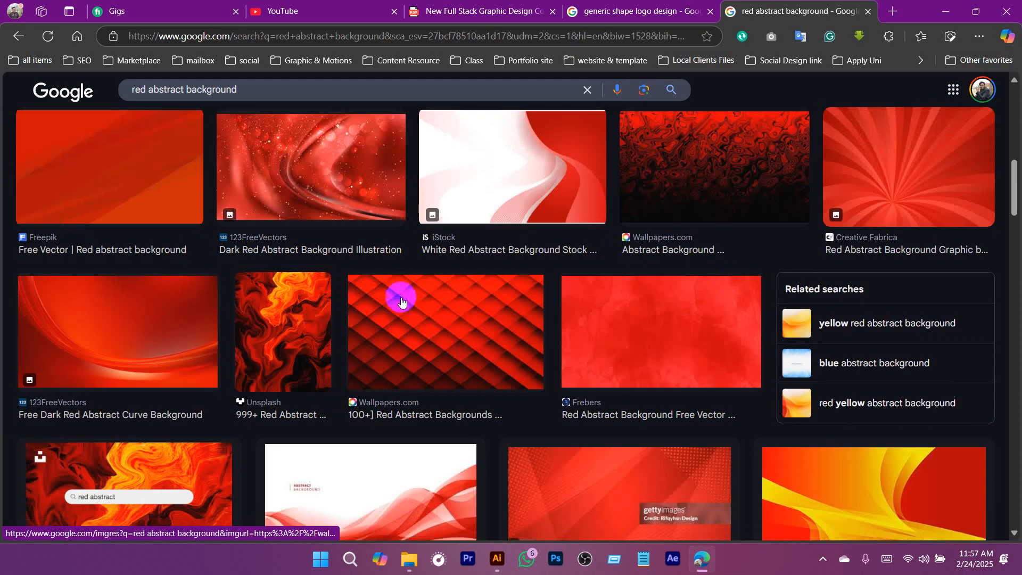
{"action": "scroll", "coordinate": [401, 301], "scroll_direction": "down", "scroll_amount": 10}
{"action": "scroll", "coordinate": [669, 251], "scroll_direction": "down", "scroll_amount": 5}
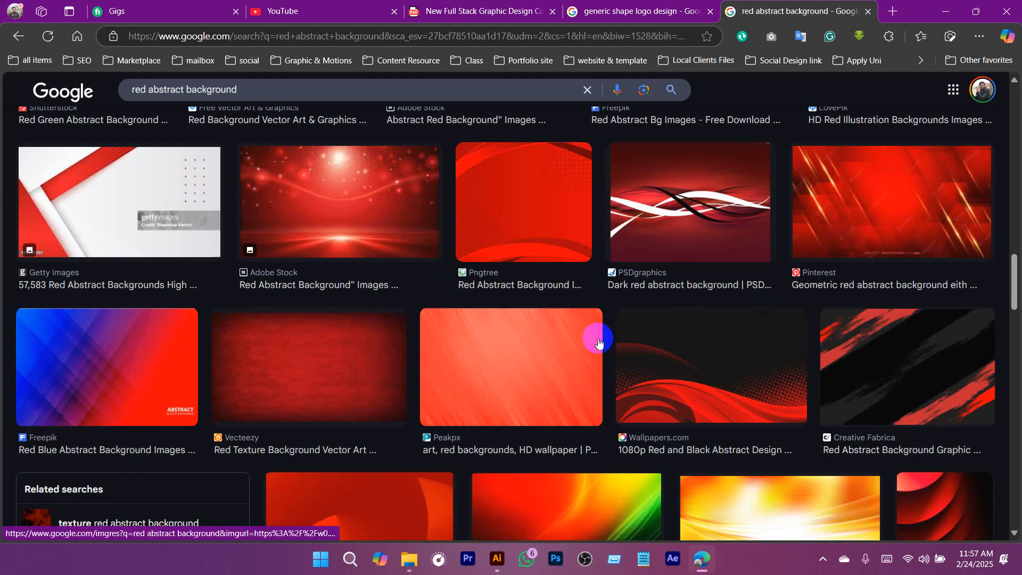
{"action": "scroll", "coordinate": [600, 342], "scroll_direction": "down", "scroll_amount": 6}
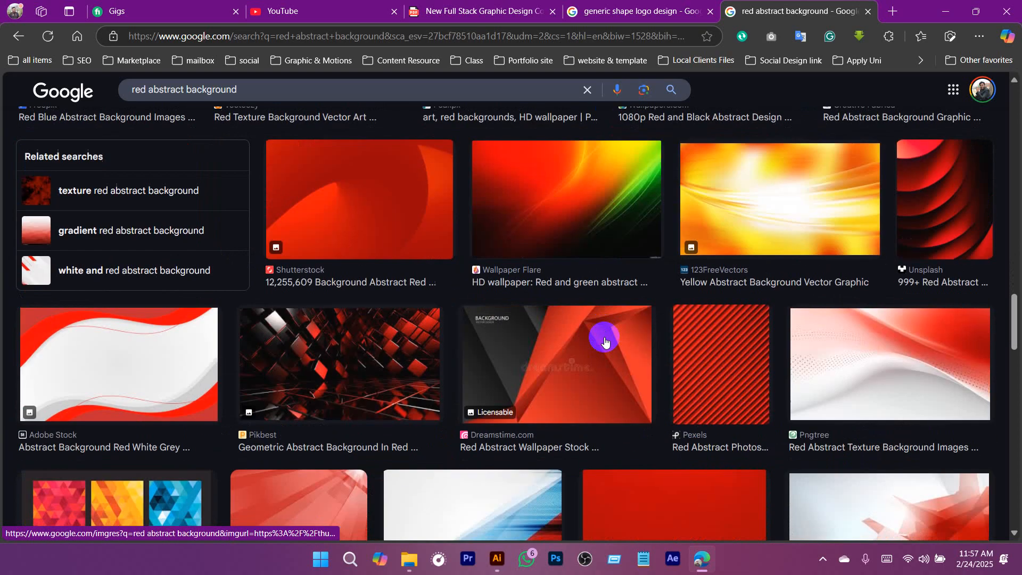
{"action": "left_click", "coordinate": [660, 275]}
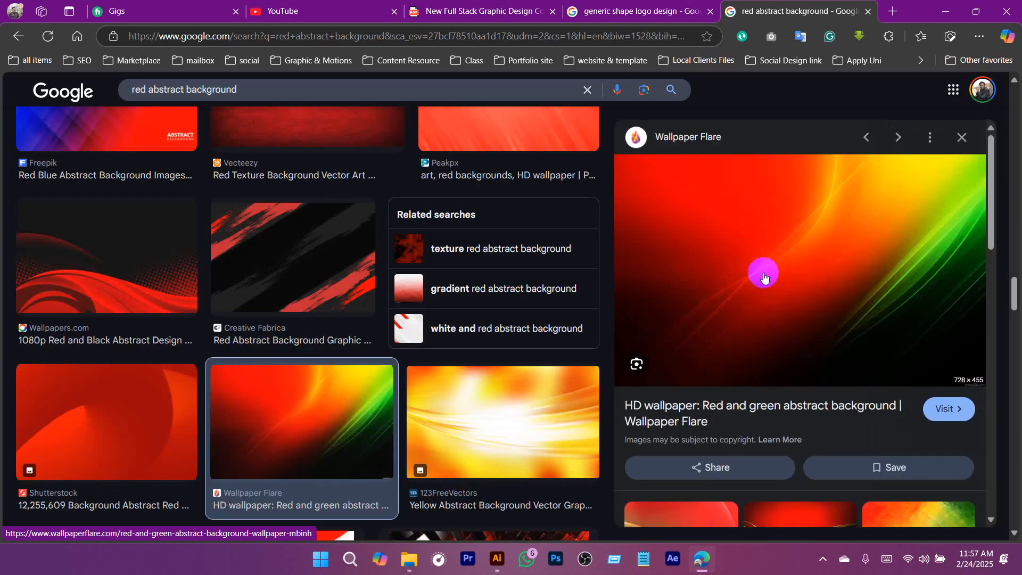
{"action": "scroll", "coordinate": [484, 228], "scroll_direction": "down", "scroll_amount": 6}
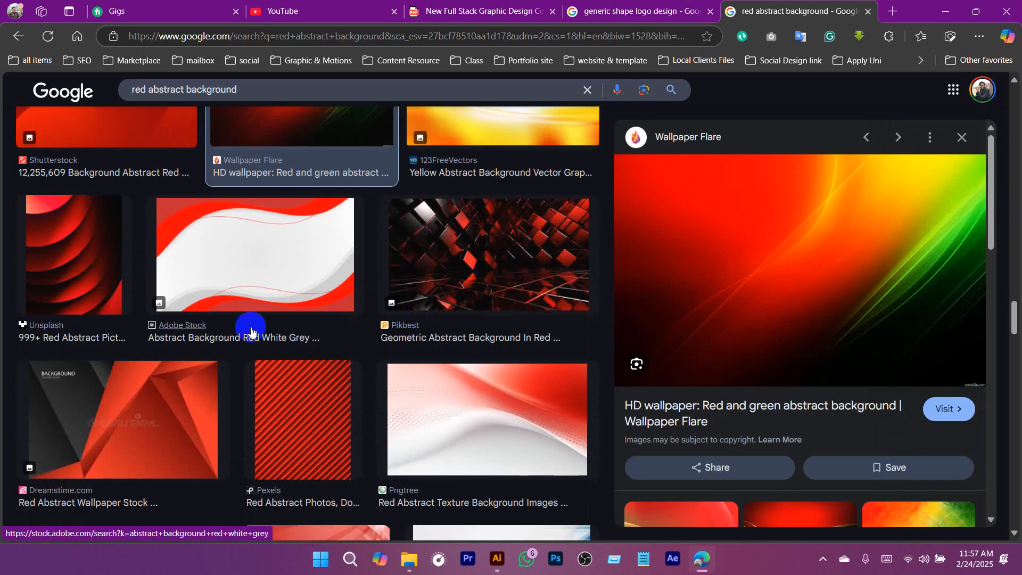
{"action": "scroll", "coordinate": [410, 330], "scroll_direction": "down", "scroll_amount": 15}
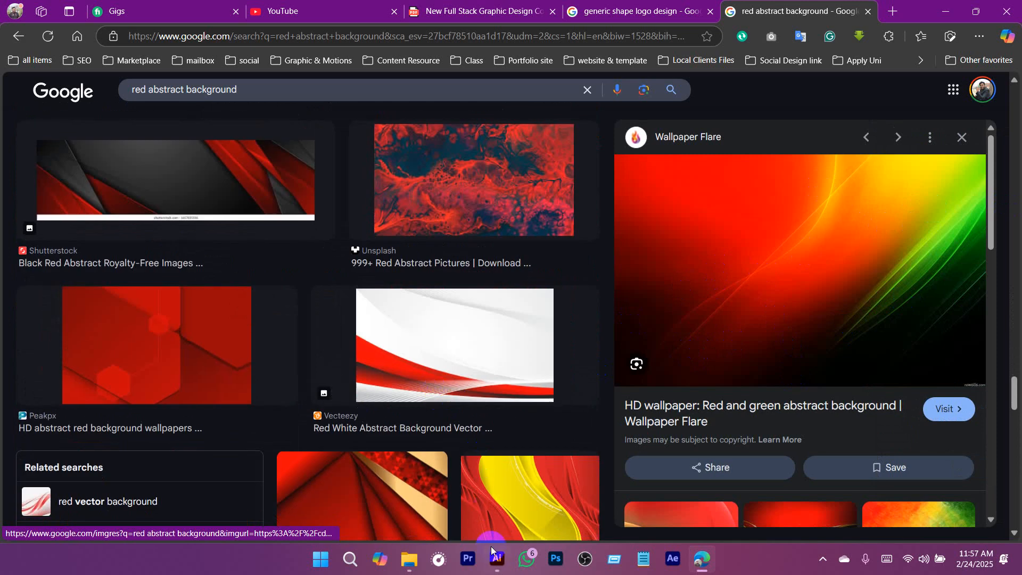
Switch back to Illustrator and move the multicoloured mesh background off the artboard, clearing the white page.
{"action": "left_click", "coordinate": [494, 555]}
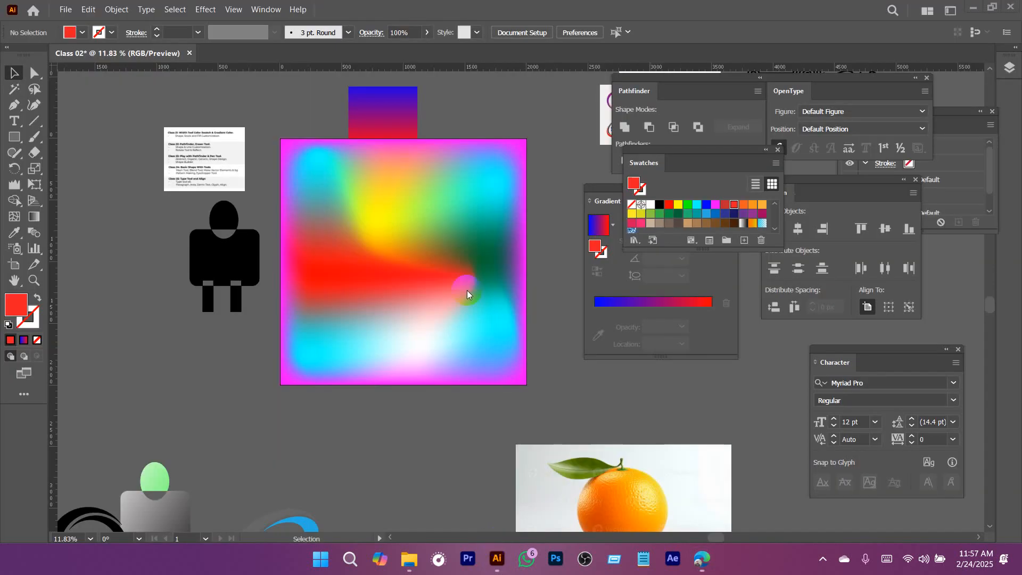
{"action": "left_click", "coordinate": [420, 236]}
{"action": "left_click_drag", "start_coordinate": [397, 290], "coordinate": [382, 203]}
{"action": "left_click_drag", "start_coordinate": [326, 330], "coordinate": [482, 449]}
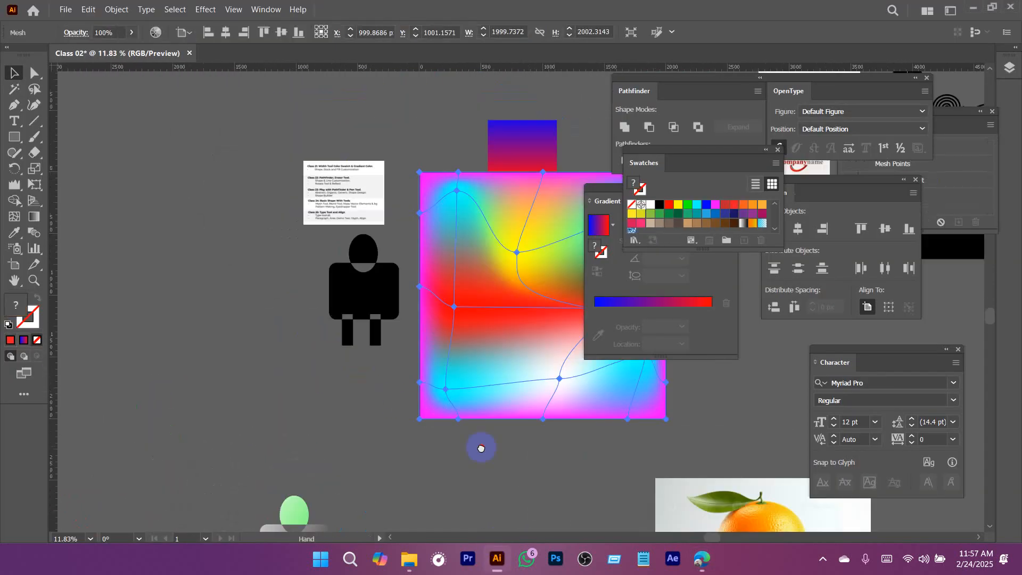
{"action": "left_click_drag", "start_coordinate": [318, 182], "coordinate": [500, 287]}
{"action": "left_click_drag", "start_coordinate": [426, 320], "coordinate": [330, 278]}
{"action": "left_click_drag", "start_coordinate": [508, 327], "coordinate": [491, 383]}
{"action": "scroll", "coordinate": [426, 330], "scroll_direction": "right", "scroll_amount": 5}
{"action": "left_click", "coordinate": [380, 295], "text": "alt"}
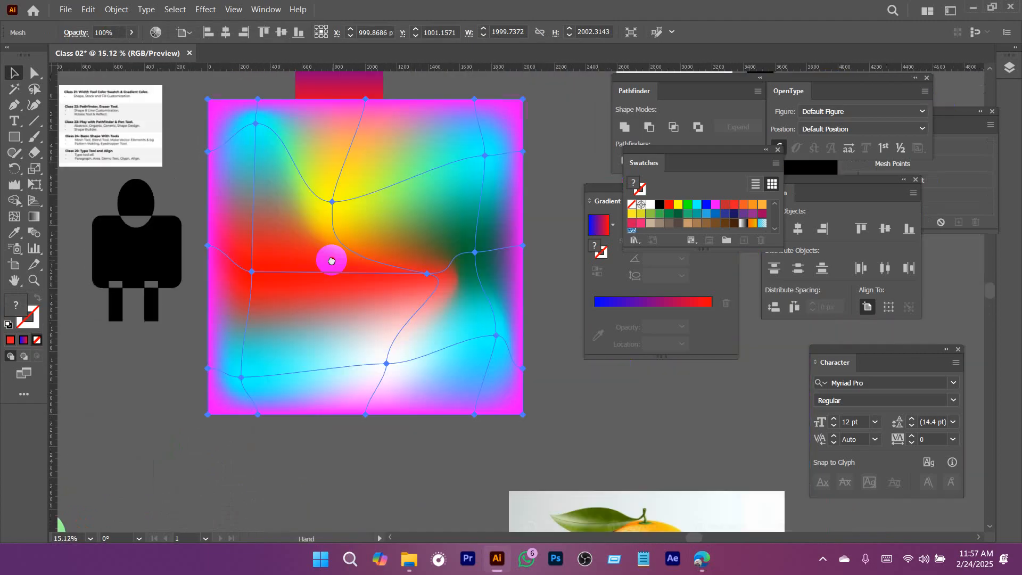
{"action": "left_click_drag", "start_coordinate": [413, 221], "coordinate": [81, 264]}
{"action": "scroll", "coordinate": [308, 369], "scroll_direction": "down", "scroll_amount": 2}
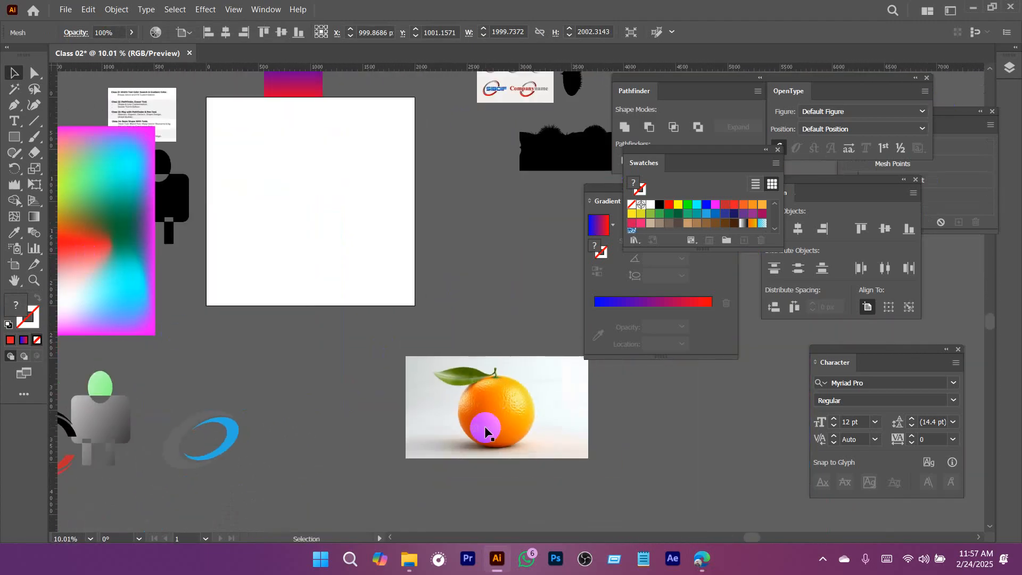
Move the orange fruit photo onto the artboard as a drawing reference.
{"action": "left_click_drag", "start_coordinate": [484, 422], "coordinate": [247, 200]}
{"action": "scroll", "coordinate": [538, 197], "scroll_direction": "up", "scroll_amount": 2}
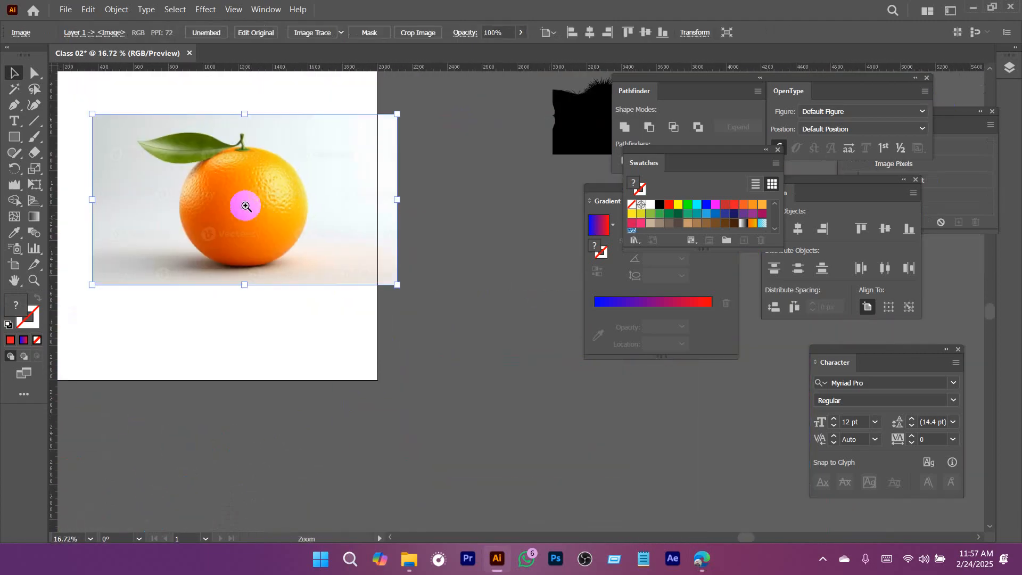
{"action": "scroll", "coordinate": [315, 239], "scroll_direction": "up", "scroll_amount": 1}
{"action": "left_click_drag", "start_coordinate": [15, 137], "coordinate": [80, 174]}
Draw a red circle about 727 px in diameter over the photographed orange and align it with the fruit.
{"action": "left_click_drag", "start_coordinate": [183, 129], "coordinate": [340, 303]}
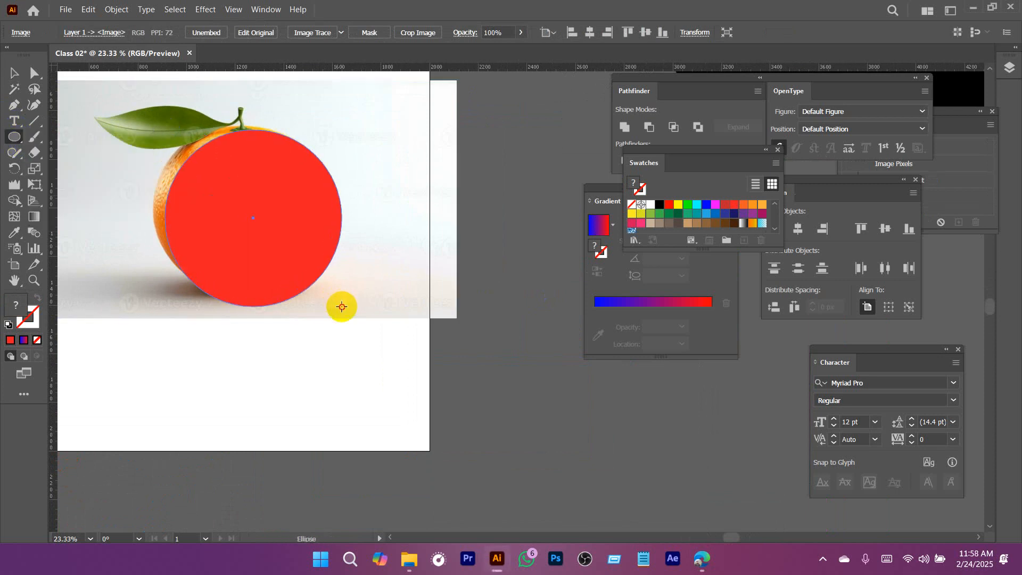
{"action": "key", "text": "v"}
{"action": "left_click_drag", "start_coordinate": [306, 242], "coordinate": [278, 219]}
Move the orange photo to the right of the red circle so both can be compared.
{"action": "scroll", "coordinate": [440, 247], "scroll_direction": "down", "scroll_amount": 2}
{"action": "left_click_drag", "start_coordinate": [366, 217], "coordinate": [551, 190]}
{"action": "left_click_drag", "start_coordinate": [470, 160], "coordinate": [507, 152]}
{"action": "left_click_drag", "start_coordinate": [377, 150], "coordinate": [316, 251]}
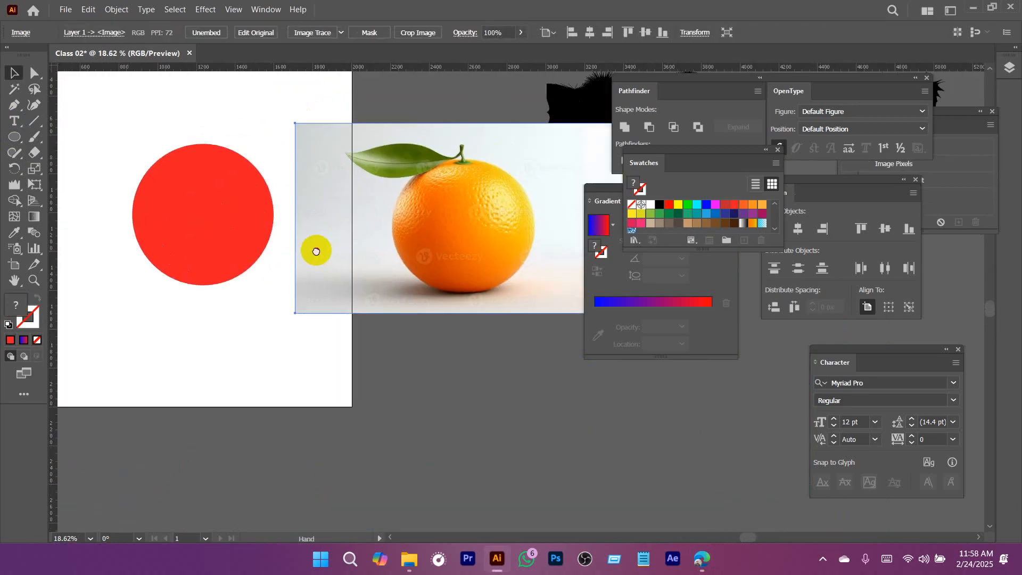
Fill the red circle with an orange colour sampled from the photographed fruit using the Eyedropper.
{"action": "left_click", "coordinate": [173, 216]}
{"action": "mouse_move", "coordinate": [212, 229]}
{"action": "left_mouse_down"}
{"action": "mouse_move", "coordinate": [233, 227]}
{"action": "mouse_move", "coordinate": [219, 229]}
{"action": "left_mouse_up"}
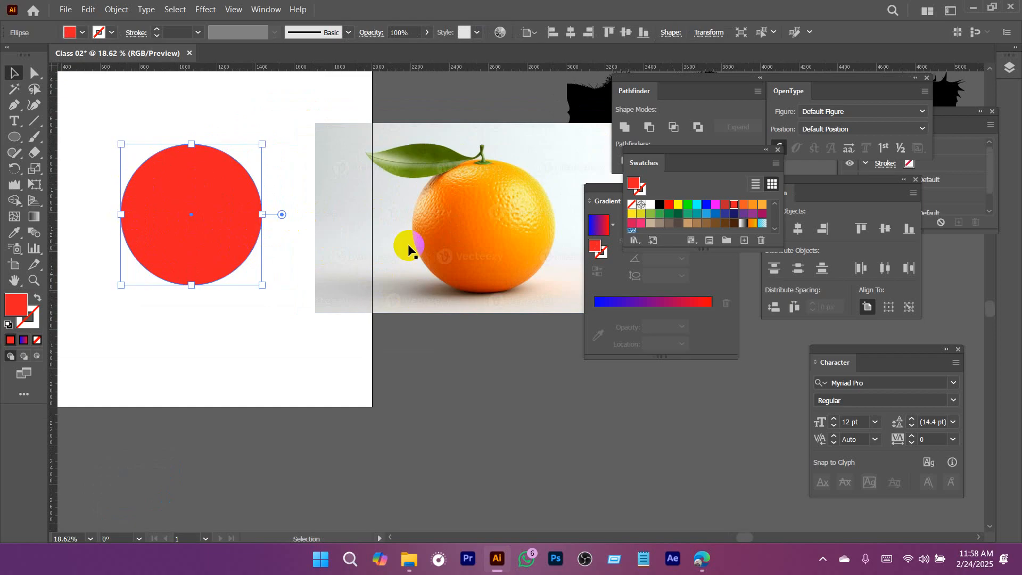
{"action": "left_click", "coordinate": [492, 216]}
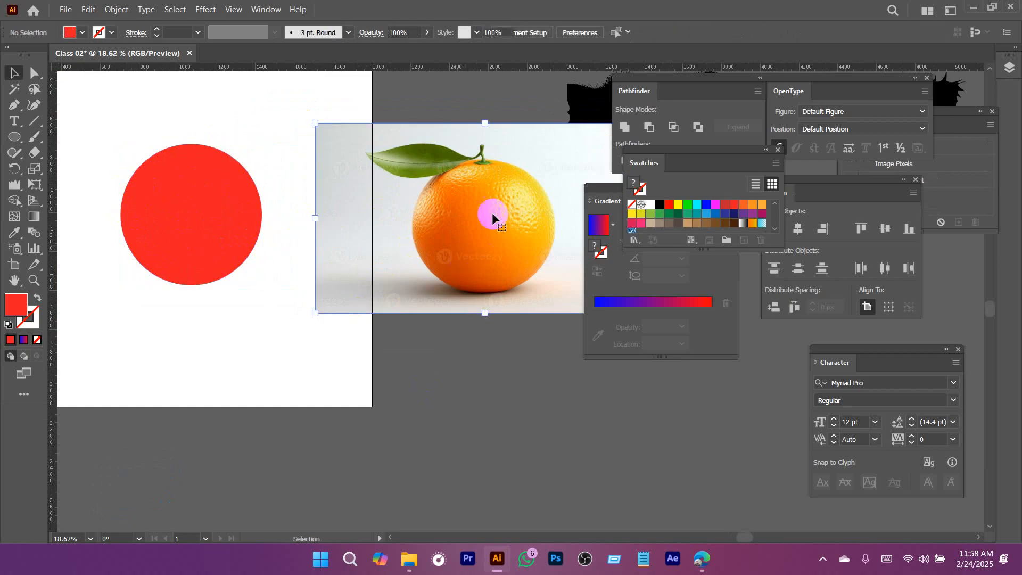
{"action": "scroll", "coordinate": [492, 216], "scroll_direction": "up", "scroll_amount": 1}
{"action": "left_click", "coordinate": [188, 187]}
{"action": "key", "text": "i"}
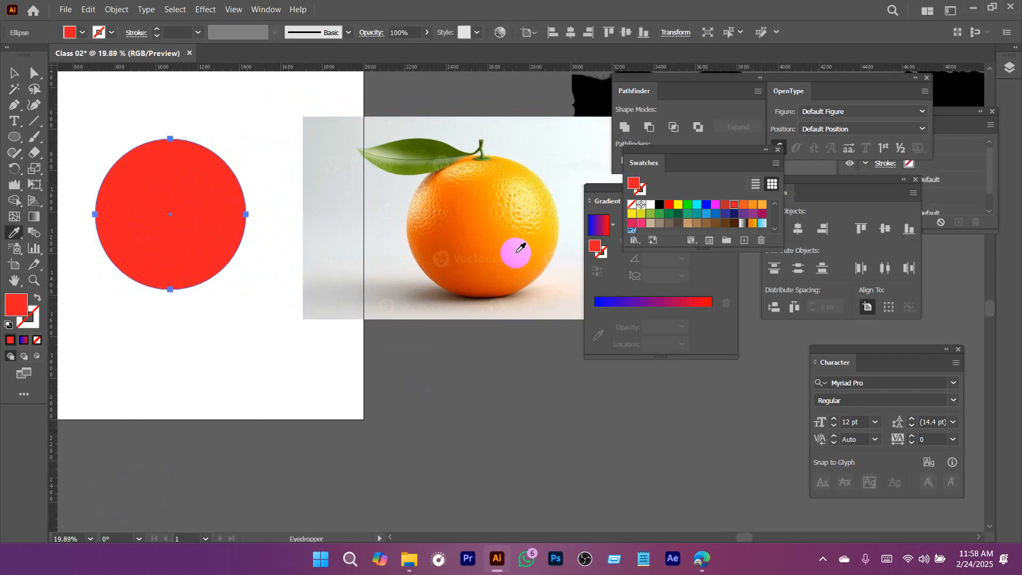
{"action": "left_click", "coordinate": [520, 248]}
{"action": "key", "text": "v"}
Add a three-by-three gradient mesh to the orange circle with the Mesh tool, two mesh lines in each direction.
{"action": "left_click", "coordinate": [493, 217]}
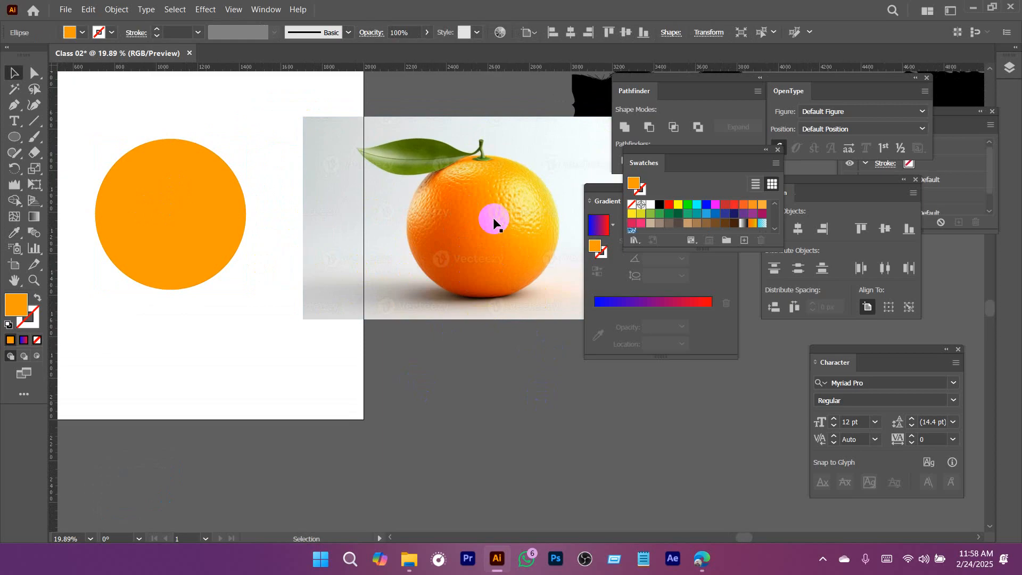
{"action": "left_click_drag", "start_coordinate": [495, 211], "coordinate": [559, 266]}
{"action": "left_click_drag", "start_coordinate": [504, 237], "coordinate": [411, 233]}
{"action": "scroll", "coordinate": [411, 234], "scroll_direction": "up", "scroll_amount": 3}
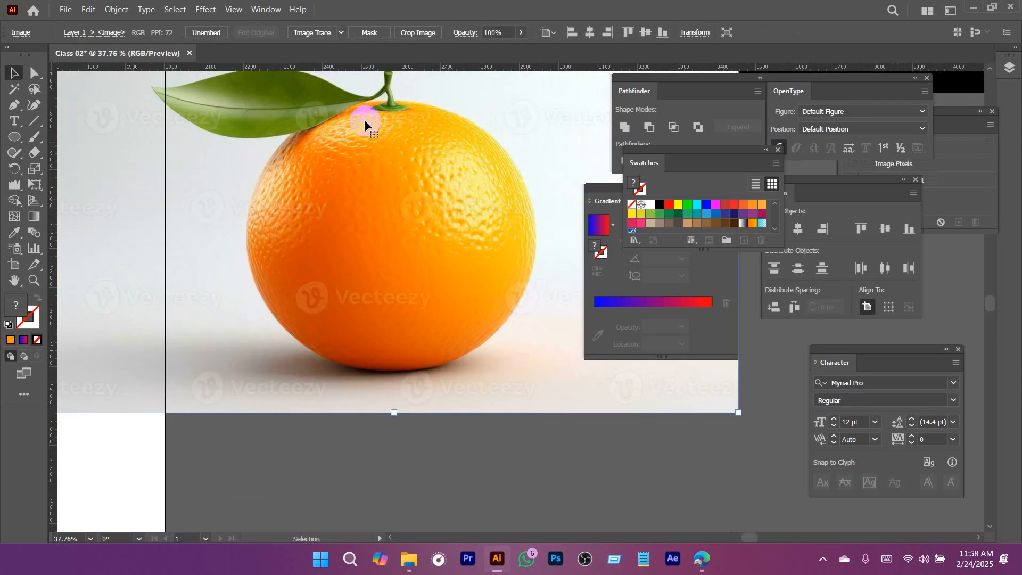
{"action": "scroll", "coordinate": [374, 292], "scroll_direction": "down", "scroll_amount": 3}
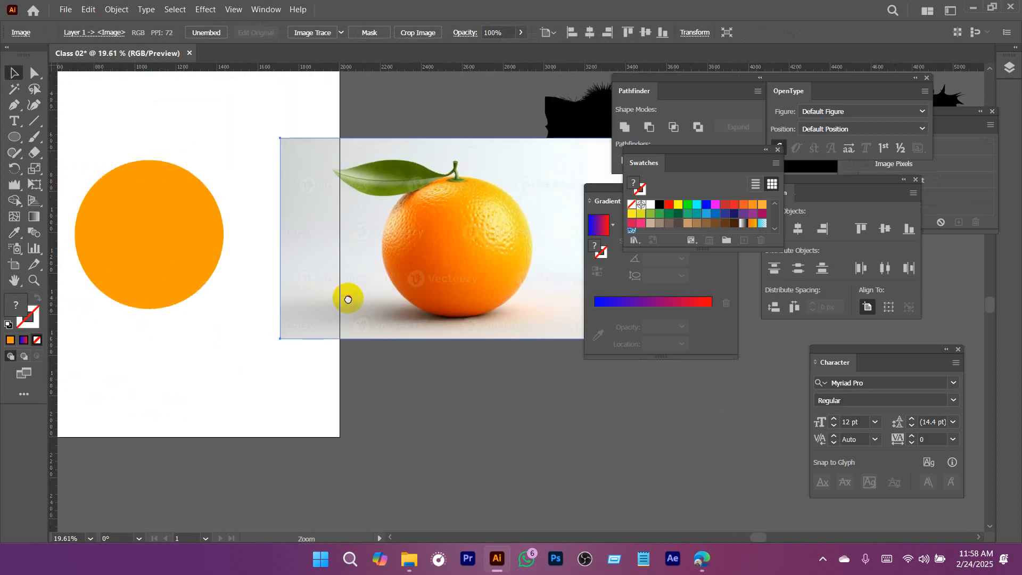
{"action": "left_click", "coordinate": [174, 236]}
{"action": "scroll", "coordinate": [80, 251], "scroll_direction": "up", "scroll_amount": 1}
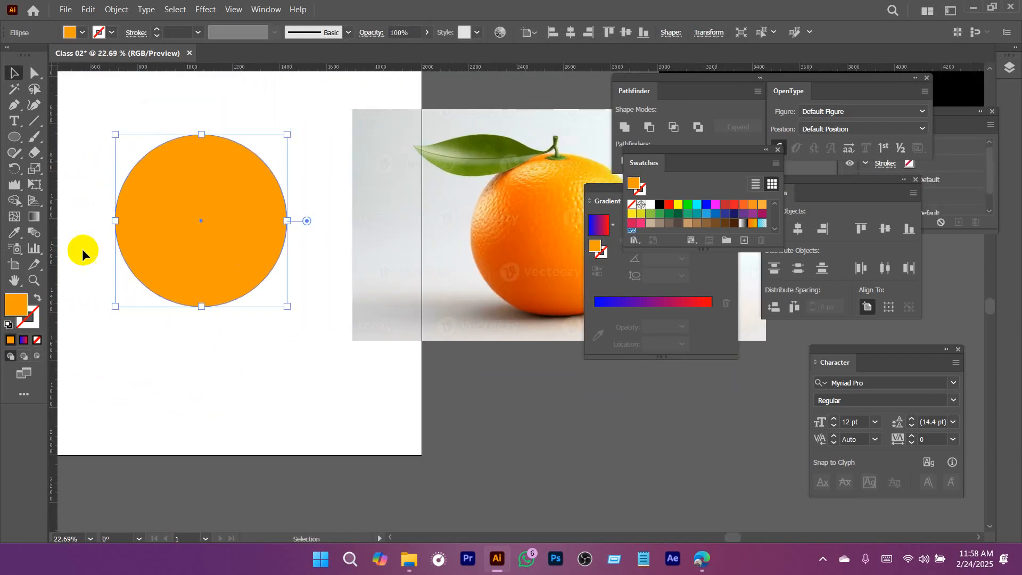
{"action": "left_click", "coordinate": [13, 221]}
{"action": "left_click_drag", "start_coordinate": [497, 231], "coordinate": [416, 236]}
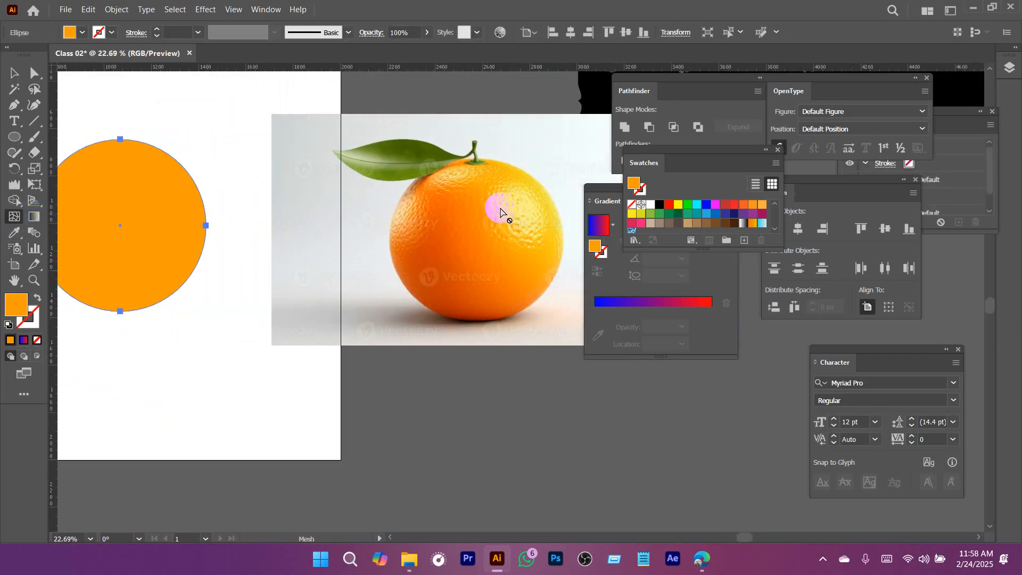
{"action": "left_click_drag", "start_coordinate": [142, 211], "coordinate": [193, 212]}
{"action": "left_click", "coordinate": [209, 201]}
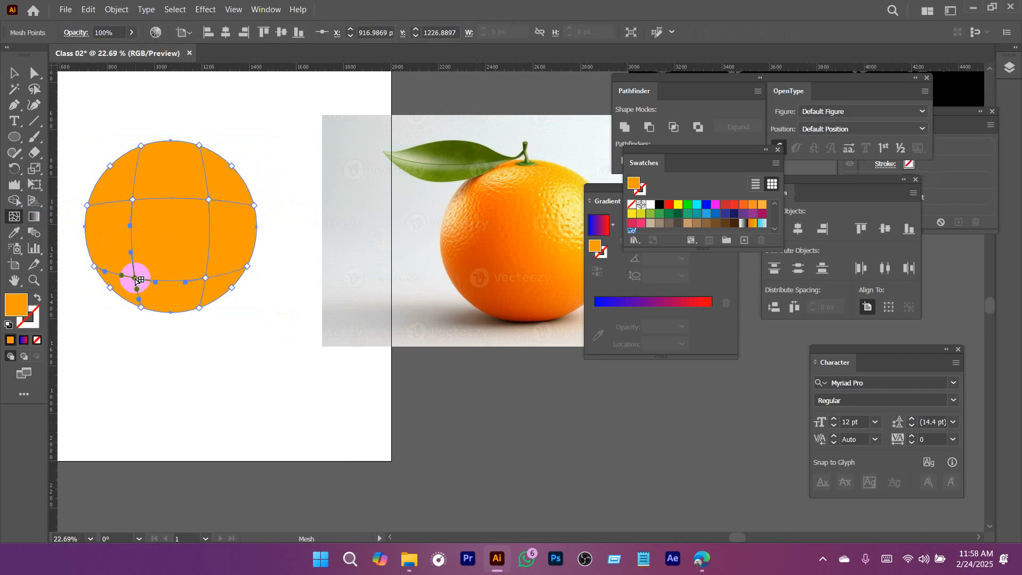
Examine the photographed orange's shading and compare it with the meshed circle.
{"action": "left_click_drag", "start_coordinate": [174, 232], "coordinate": [160, 265]}
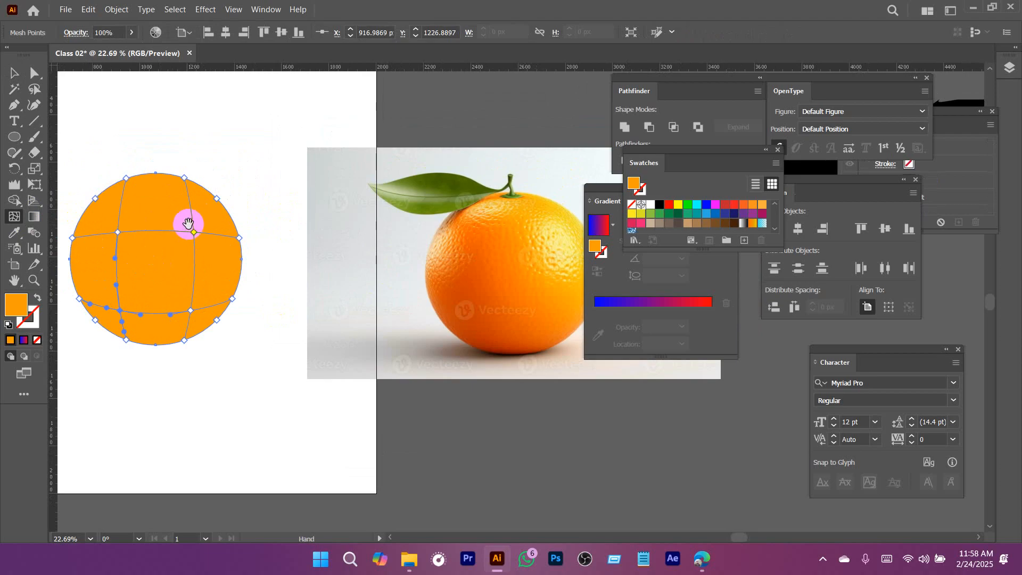
{"action": "mouse_move", "coordinate": [188, 223]}
{"action": "left_mouse_down"}
{"action": "mouse_move", "coordinate": [166, 221]}
{"action": "mouse_move", "coordinate": [192, 217]}
{"action": "left_mouse_up"}
{"action": "key", "text": "v"}
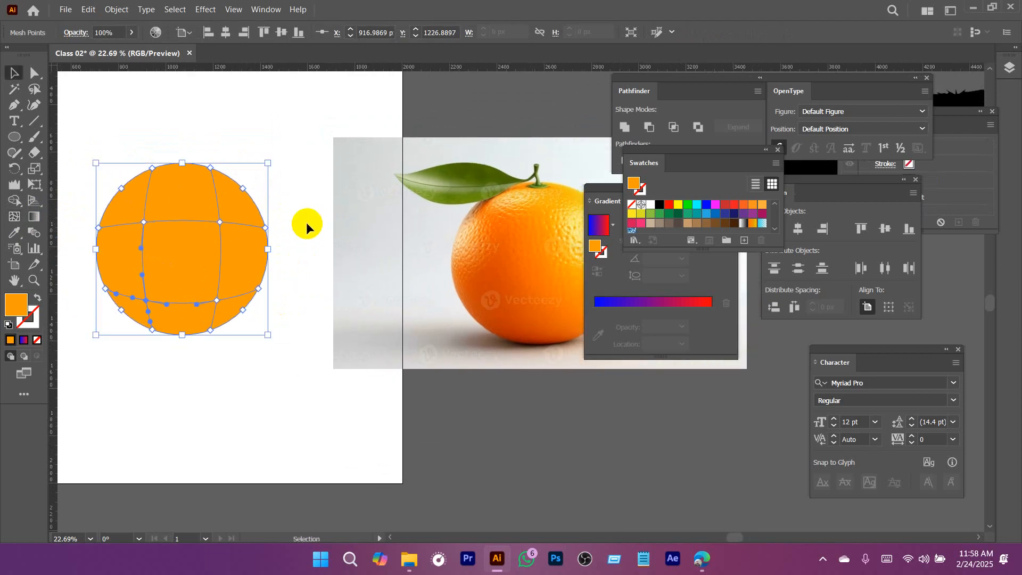
{"action": "left_click", "coordinate": [521, 258]}
{"action": "scroll", "coordinate": [491, 223], "scroll_direction": "up", "scroll_amount": 1}
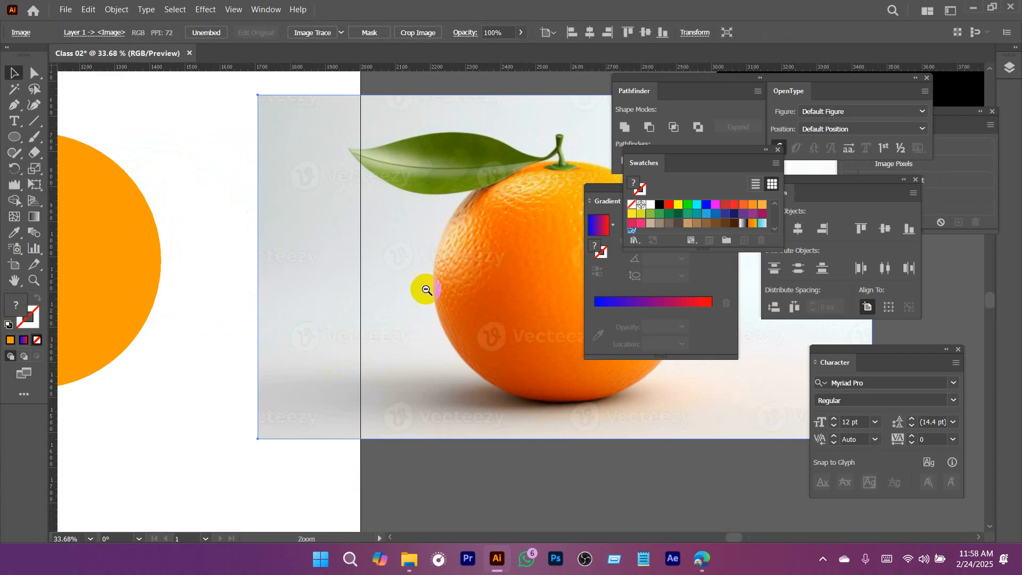
{"action": "left_click_drag", "start_coordinate": [426, 291], "coordinate": [280, 290]}
{"action": "left_click", "coordinate": [237, 288]}
{"action": "key", "text": "ctrl+="}
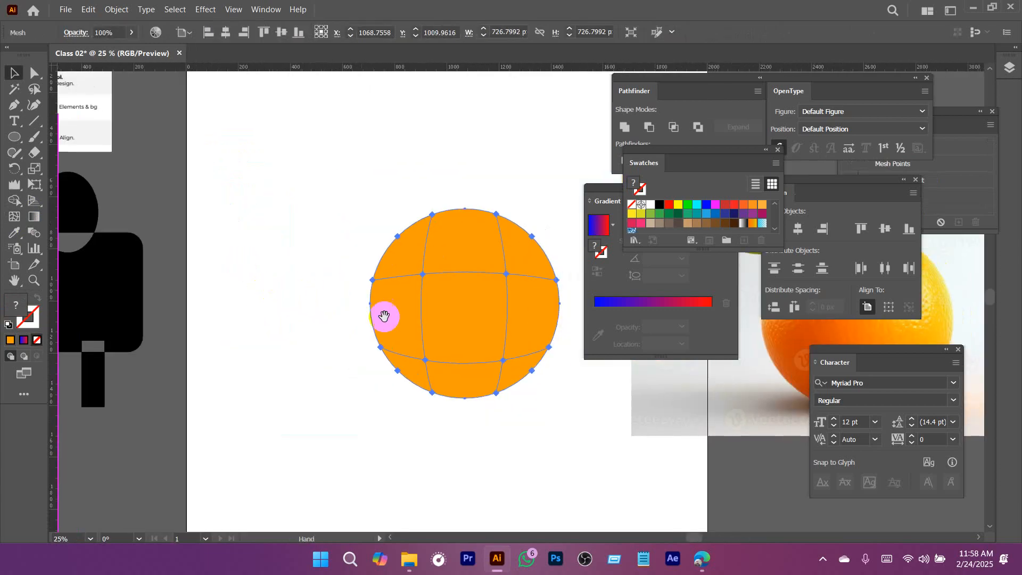
{"action": "left_click_drag", "start_coordinate": [384, 316], "coordinate": [303, 317]}
{"action": "key", "text": "ctrl+shift+a"}
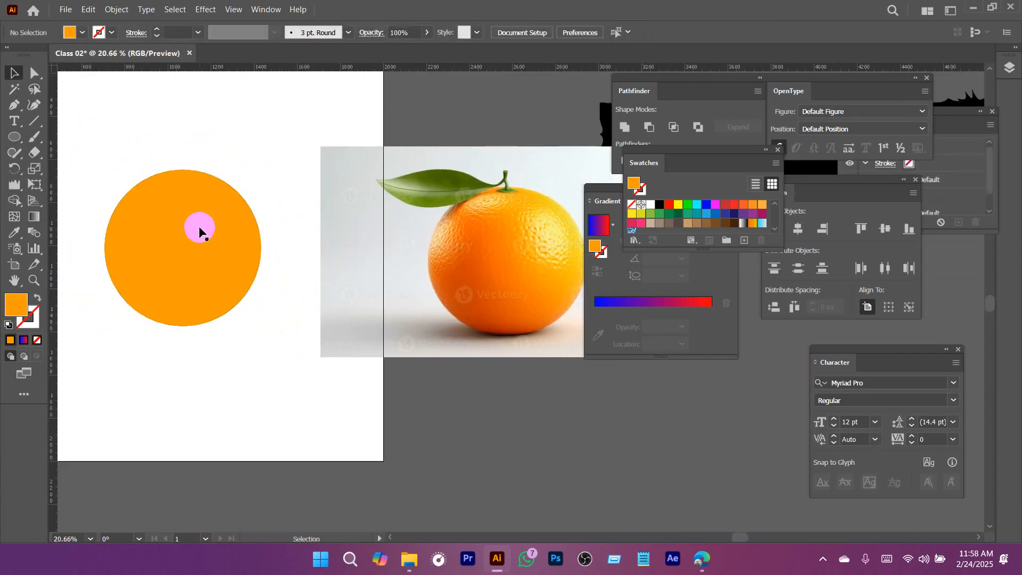
Colour the circle's upper-right interior mesh point and its upper-left edge point yellow.
{"action": "key", "text": "a"}
{"action": "left_click", "coordinate": [217, 224]}
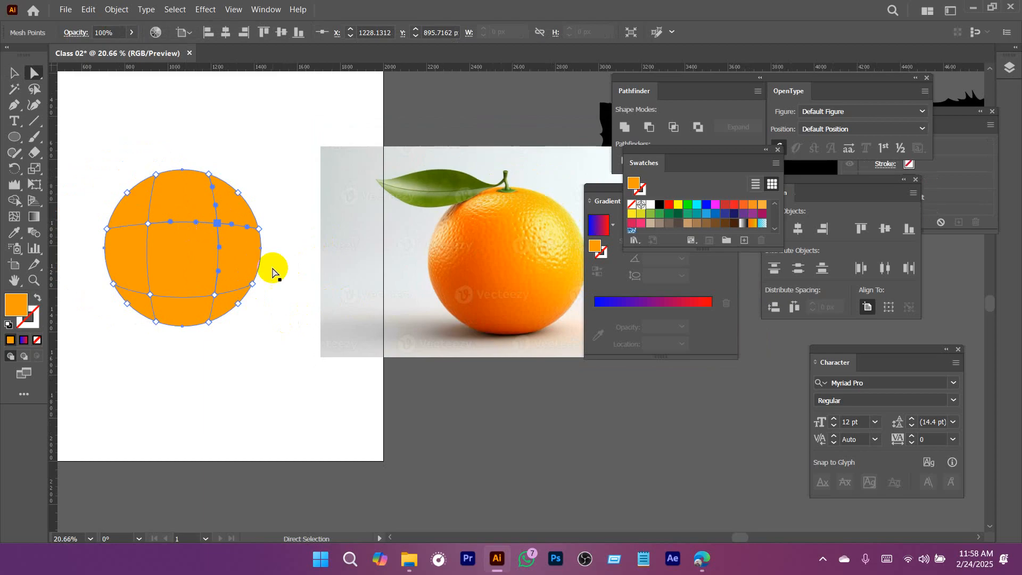
{"action": "left_click", "coordinate": [678, 205]}
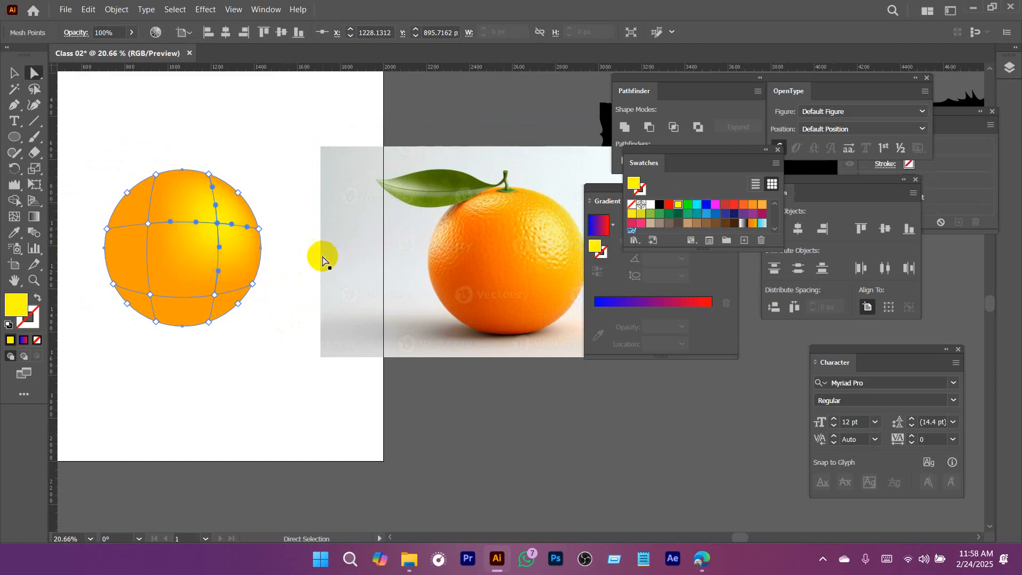
{"action": "left_click", "coordinate": [107, 231]}
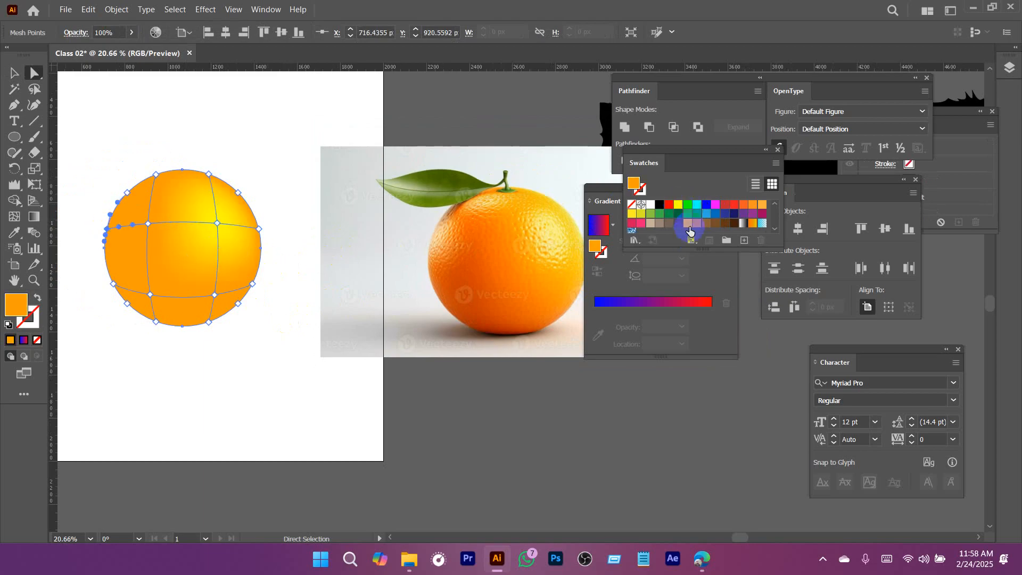
{"action": "left_click", "coordinate": [677, 206]}
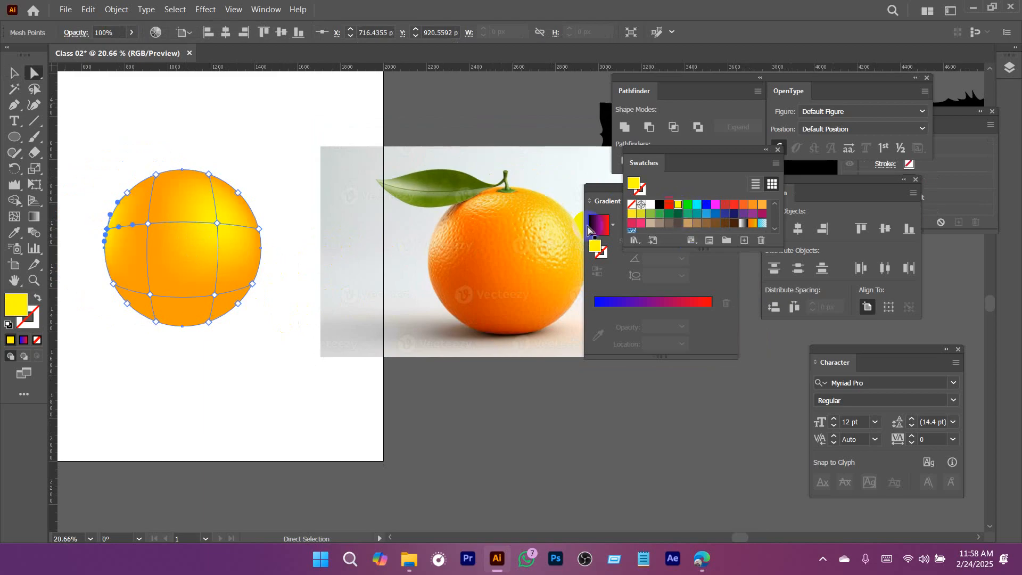
Colour the two mesh points on the circle's bottom edge dark red for the shadow.
{"action": "left_click", "coordinate": [154, 321]}
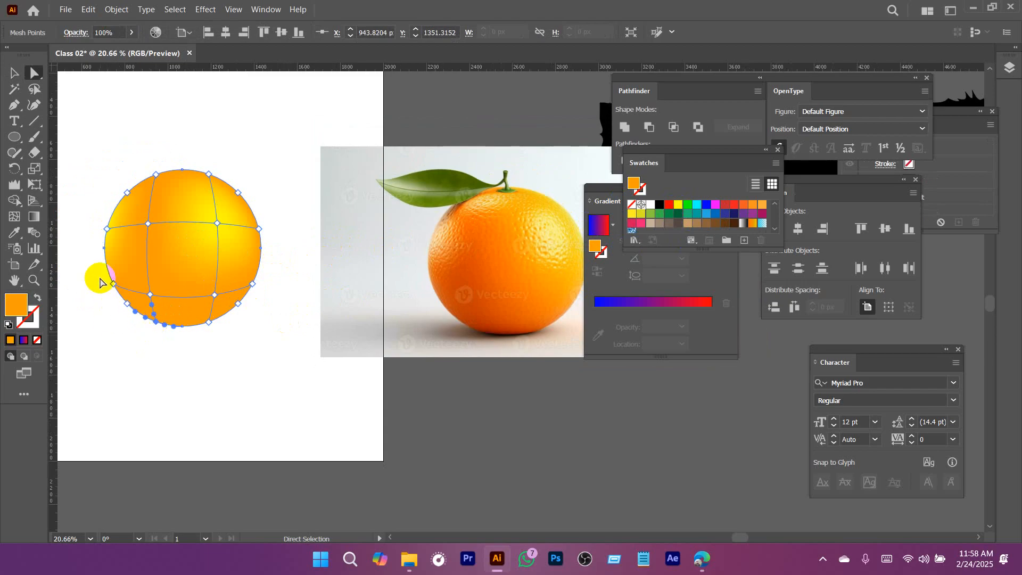
{"action": "left_click", "coordinate": [211, 329], "text": "shift"}
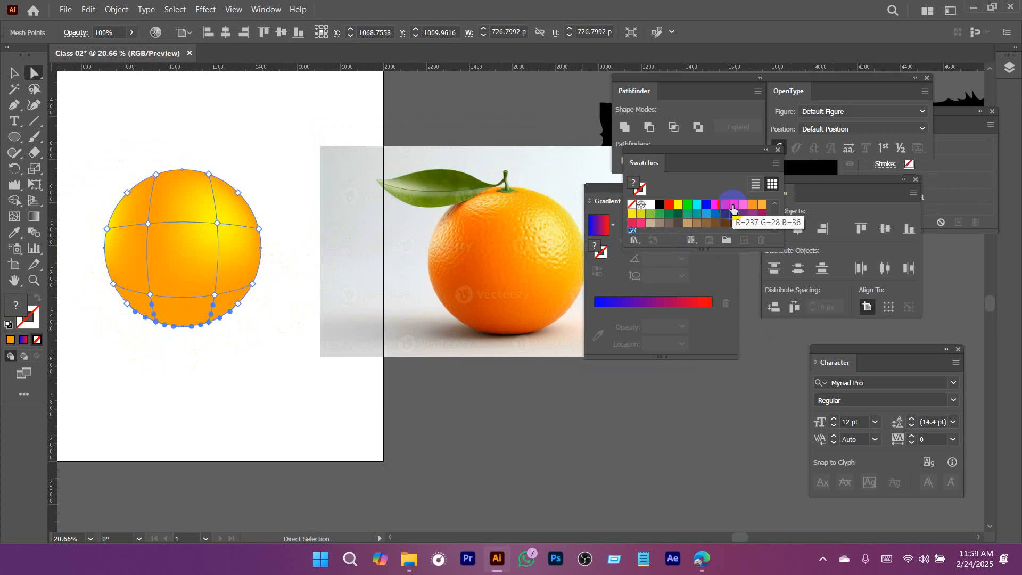
{"action": "left_click", "coordinate": [725, 205]}
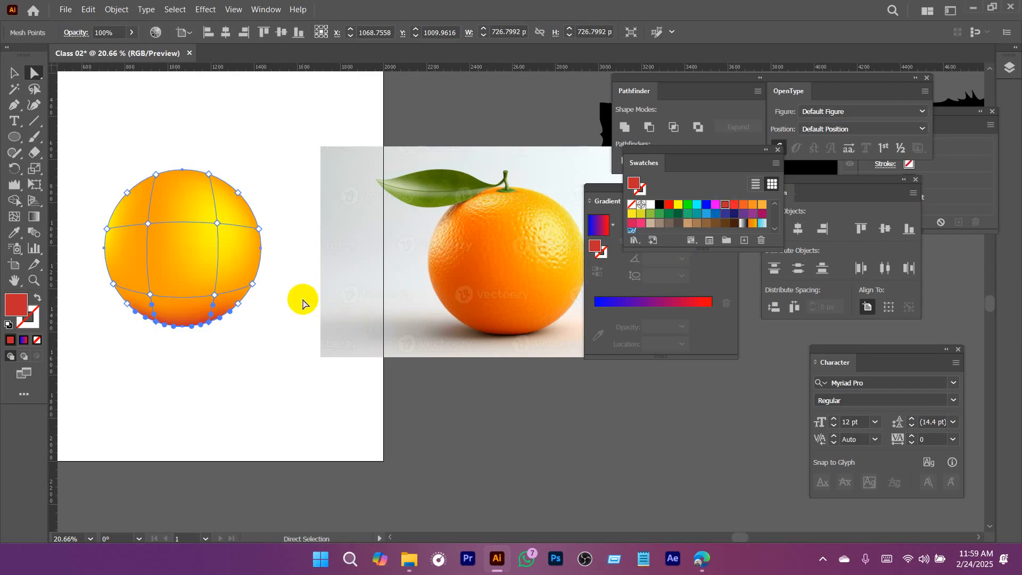
Add another vertical mesh line to the circle, just right of its left interior mesh line.
{"action": "left_click", "coordinate": [197, 262]}
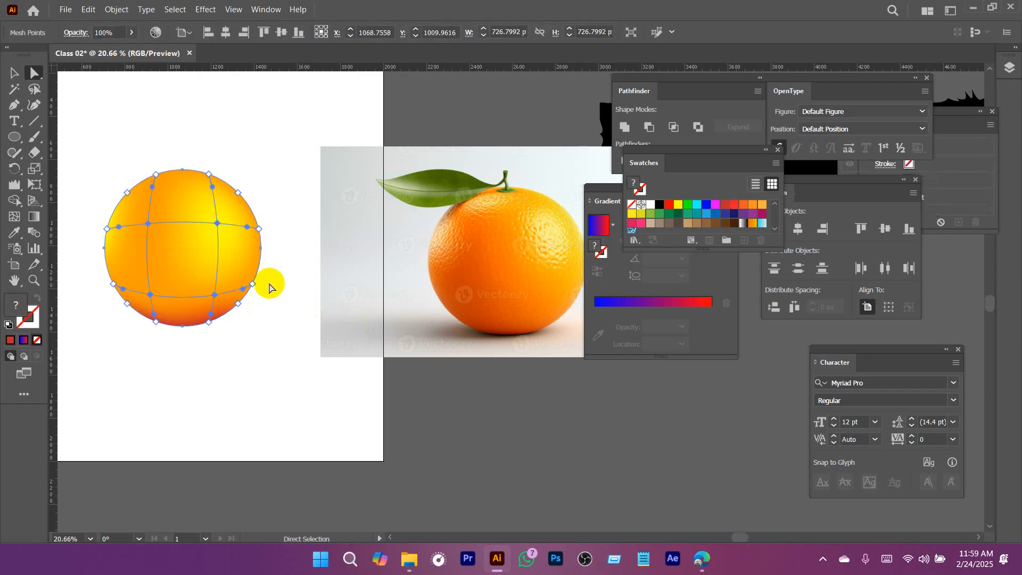
{"action": "left_click_drag", "start_coordinate": [233, 283], "coordinate": [239, 289]}
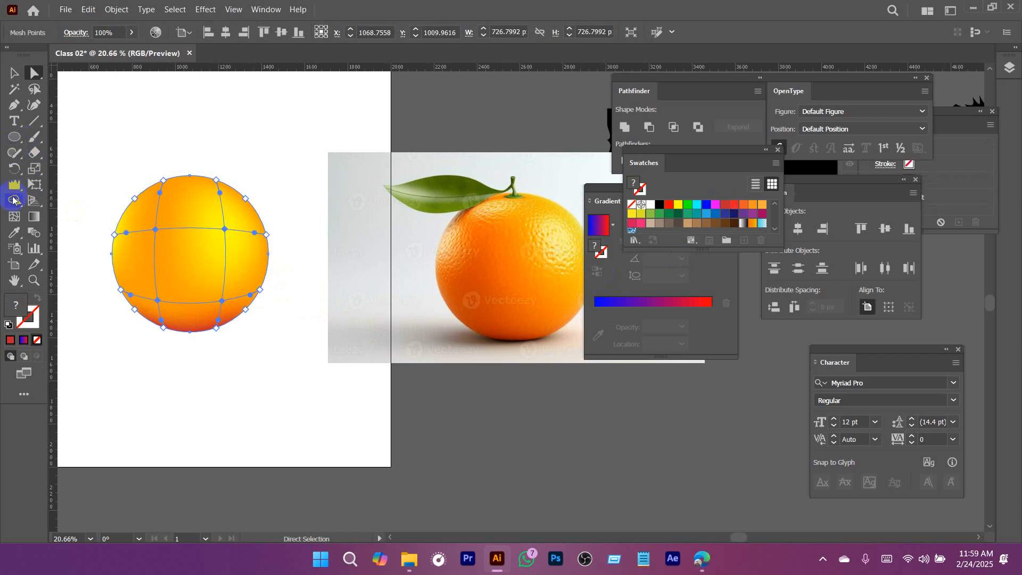
{"action": "left_click", "coordinate": [15, 218]}
{"action": "left_click", "coordinate": [178, 228]}
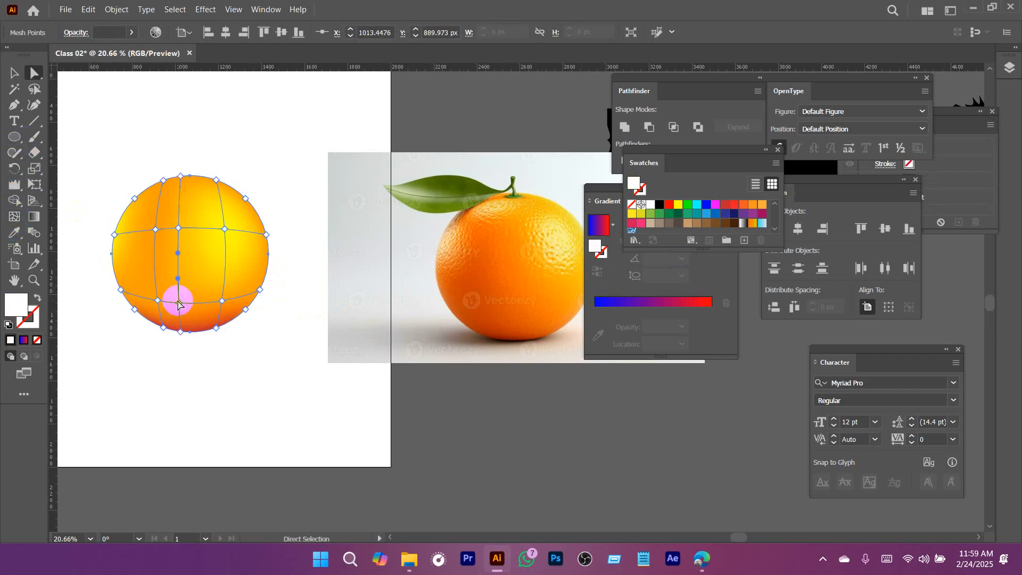
Colour the three lower interior mesh points of the circle with the reddish-orange swatch.
{"action": "left_click", "coordinate": [157, 301]}
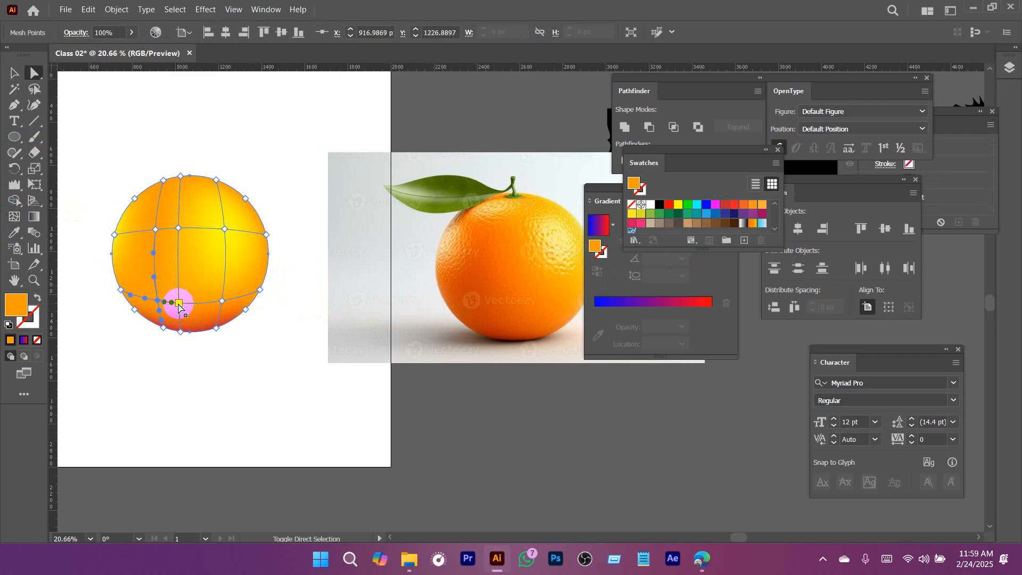
{"action": "left_click", "coordinate": [219, 309]}
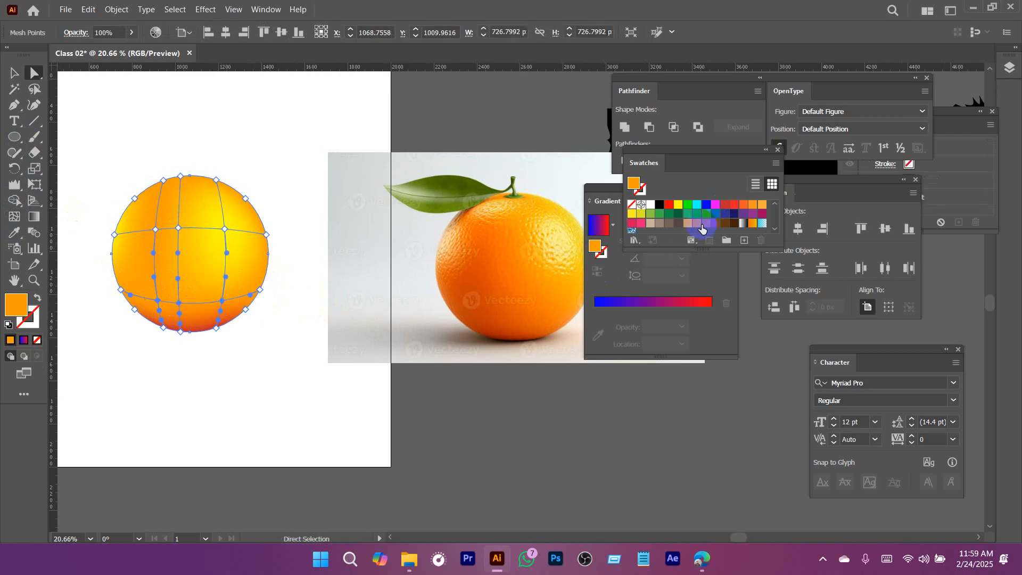
{"action": "left_click", "coordinate": [744, 206]}
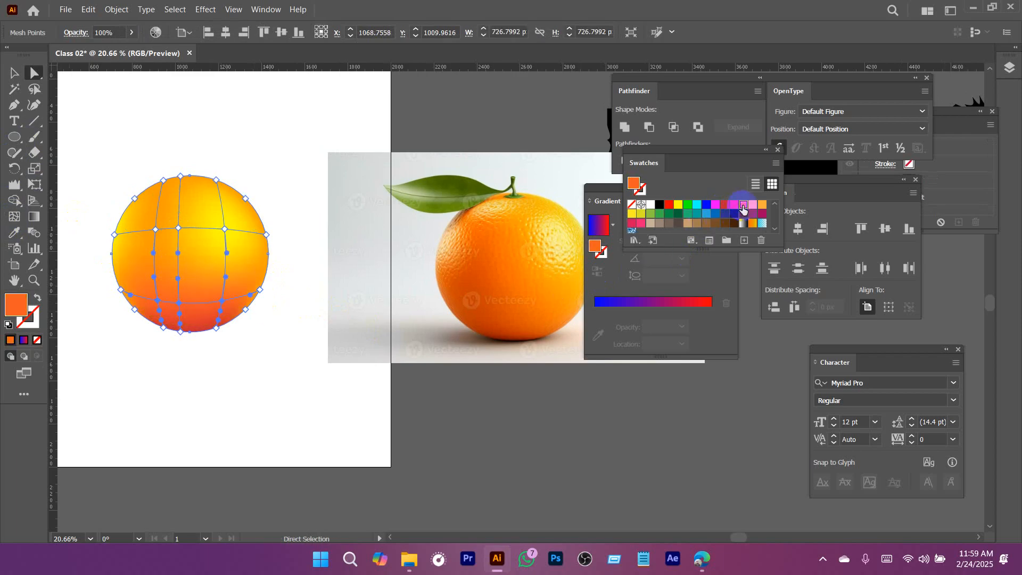
{"action": "left_click", "coordinate": [274, 350]}
Colour the circle's two upper-left edge mesh points with the yellow swatch.
{"action": "left_click_drag", "start_coordinate": [274, 345], "coordinate": [259, 363]}
{"action": "left_click", "coordinate": [197, 289]}
{"action": "left_click_drag", "start_coordinate": [184, 233], "coordinate": [250, 284]}
{"action": "left_click_drag", "start_coordinate": [101, 197], "coordinate": [146, 212]}
{"action": "left_click", "coordinate": [136, 224]}
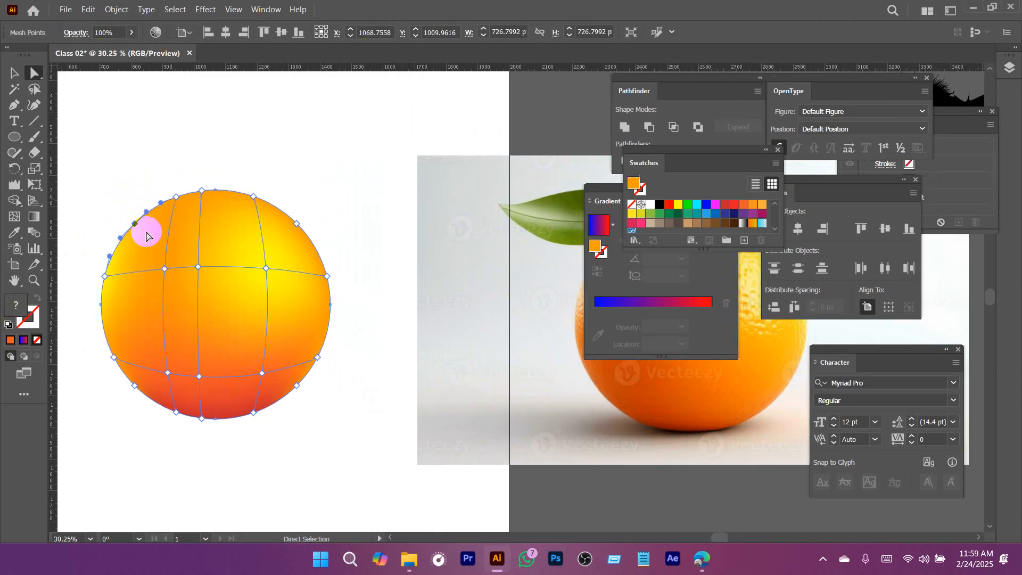
{"action": "left_click", "coordinate": [176, 197], "text": "shift"}
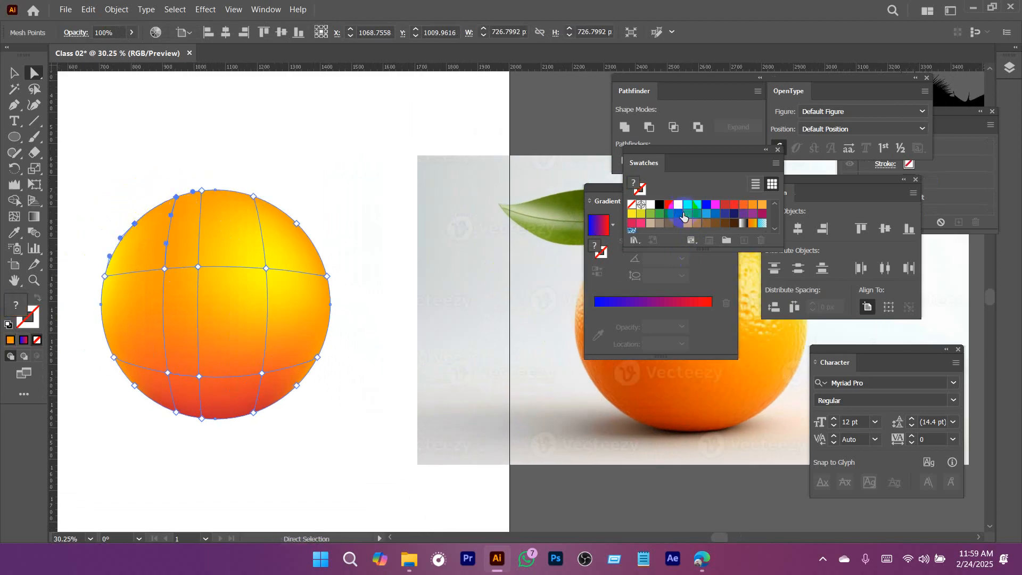
{"action": "left_click", "coordinate": [679, 207]}
{"action": "left_click", "coordinate": [309, 133]}
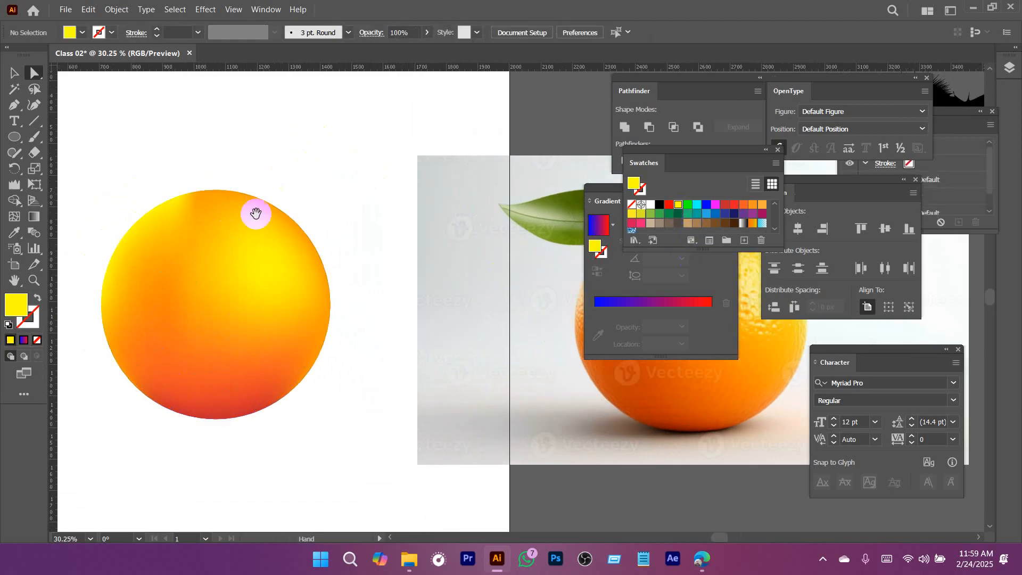
Colour the circle's lower-left edge mesh point white to create an edge highlight.
{"action": "left_click_drag", "start_coordinate": [256, 213], "coordinate": [328, 156]}
{"action": "left_click_drag", "start_coordinate": [376, 243], "coordinate": [218, 279]}
{"action": "left_click", "coordinate": [172, 246]}
{"action": "left_click_drag", "start_coordinate": [116, 256], "coordinate": [151, 273]}
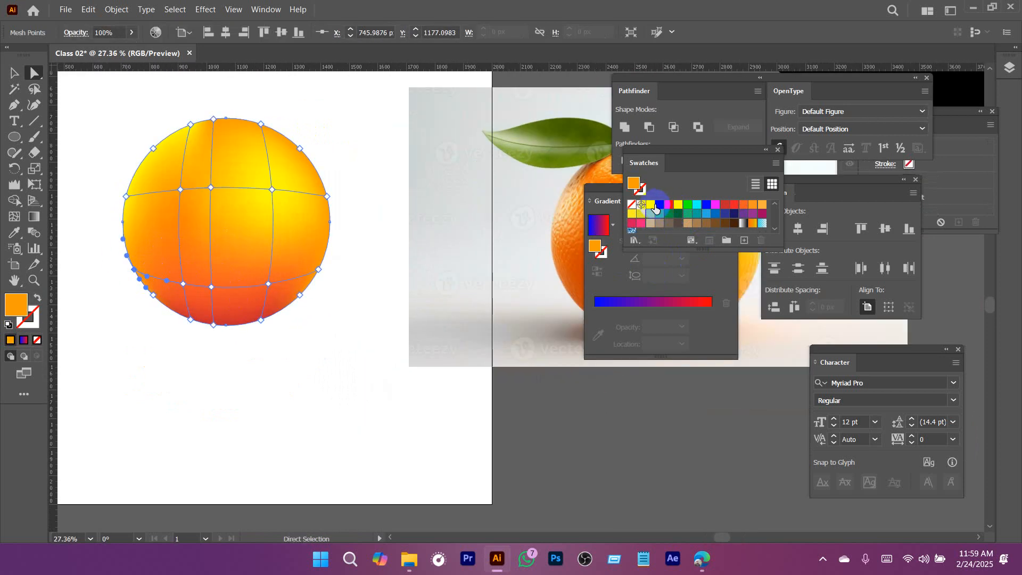
{"action": "left_click", "coordinate": [650, 207]}
{"action": "left_click", "coordinate": [283, 344]}
{"action": "scroll", "coordinate": [305, 339], "scroll_direction": "up", "scroll_amount": 1}
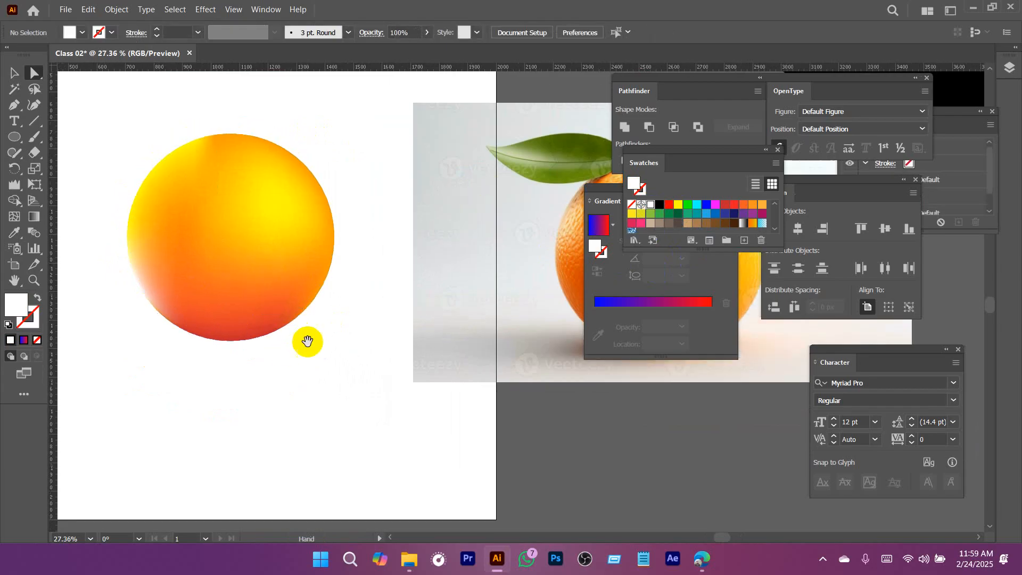
Try white on the upper interior mesh point of the second vertical mesh line, and undo it.
{"action": "left_click", "coordinate": [269, 247]}
{"action": "left_click", "coordinate": [219, 204]}
{"action": "left_click", "coordinate": [214, 204]}
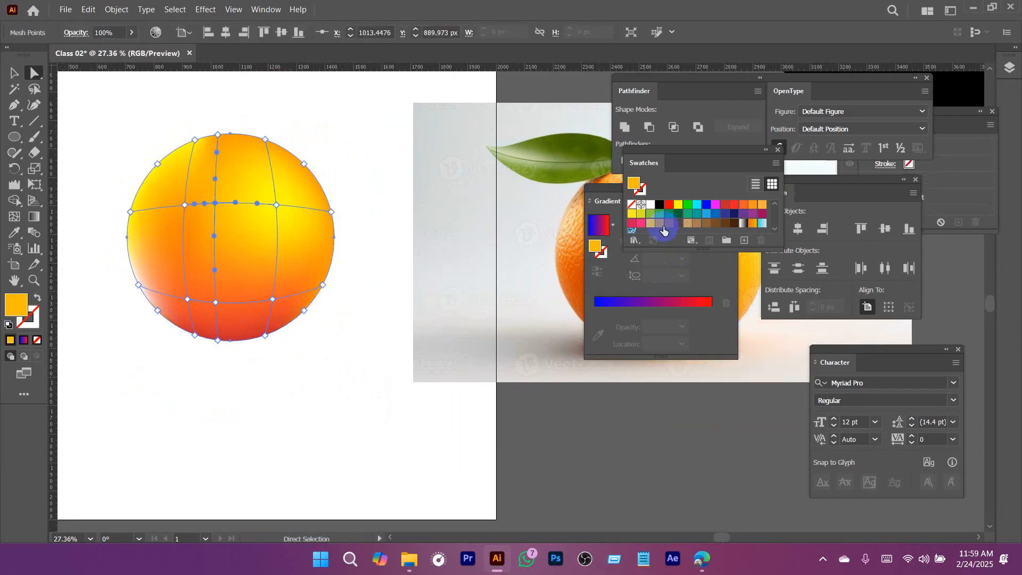
{"action": "left_click", "coordinate": [652, 208]}
{"action": "key", "text": "ctrl+z"}
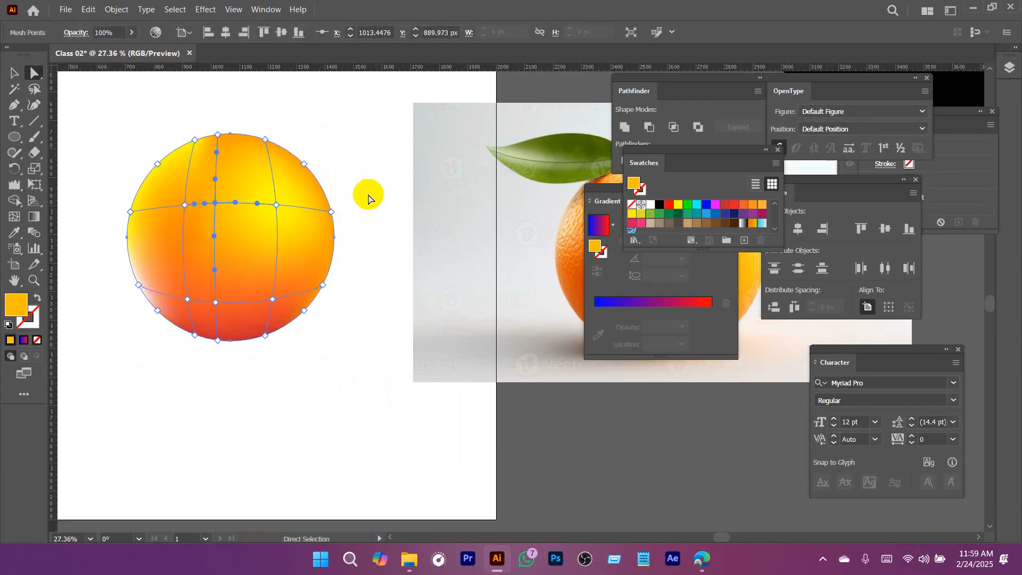
Try white on the circle's lower-right edge mesh point, and undo it.
{"action": "left_click", "coordinate": [325, 302]}
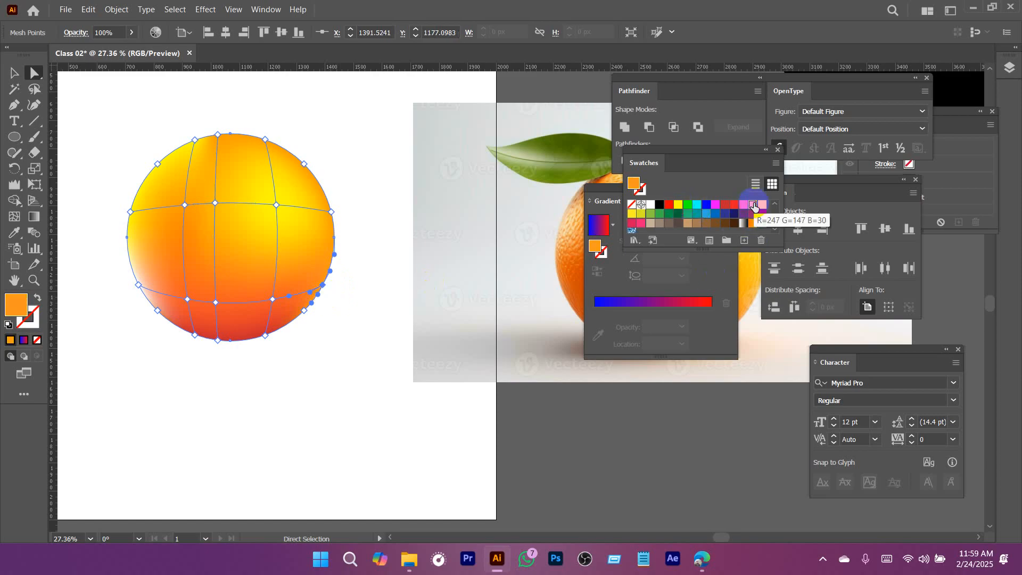
{"action": "left_click", "coordinate": [652, 208]}
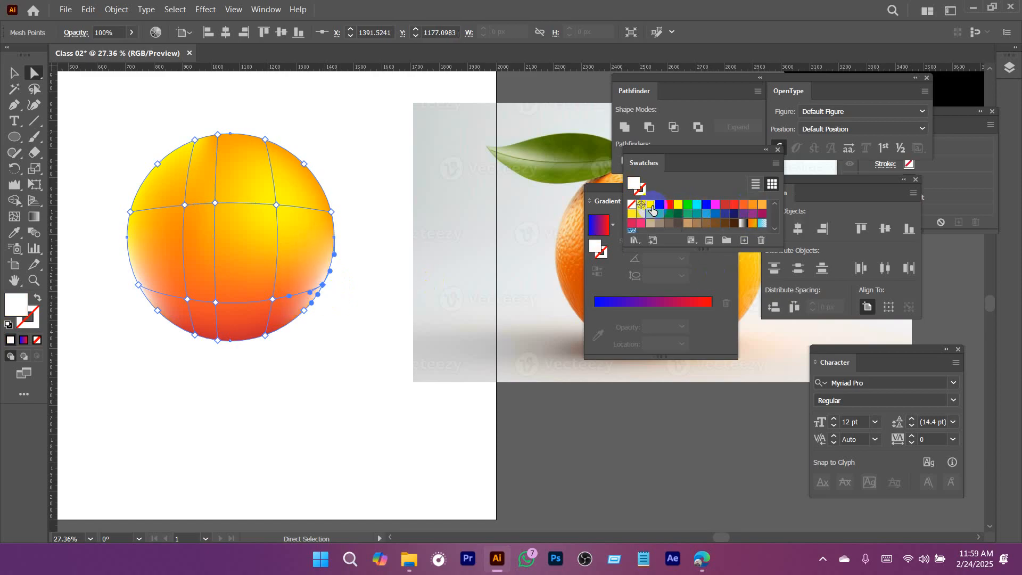
{"action": "left_click", "coordinate": [345, 305]}
{"action": "key", "text": "ctrl+z"}
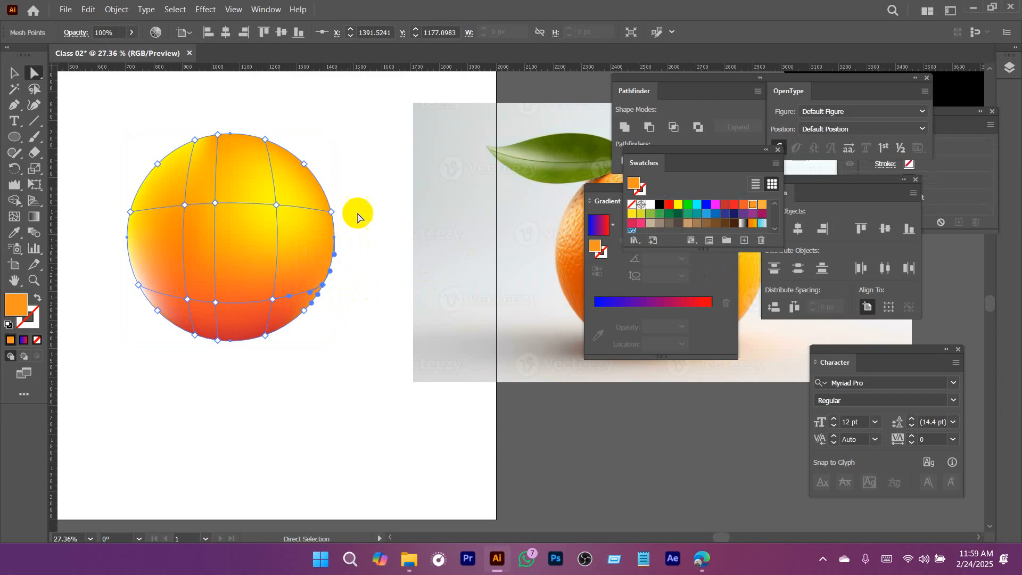
Colour the edge mesh point at the right end of the circle's upper horizontal mesh line white.
{"action": "left_click", "coordinate": [327, 214]}
{"action": "left_click", "coordinate": [649, 207]}
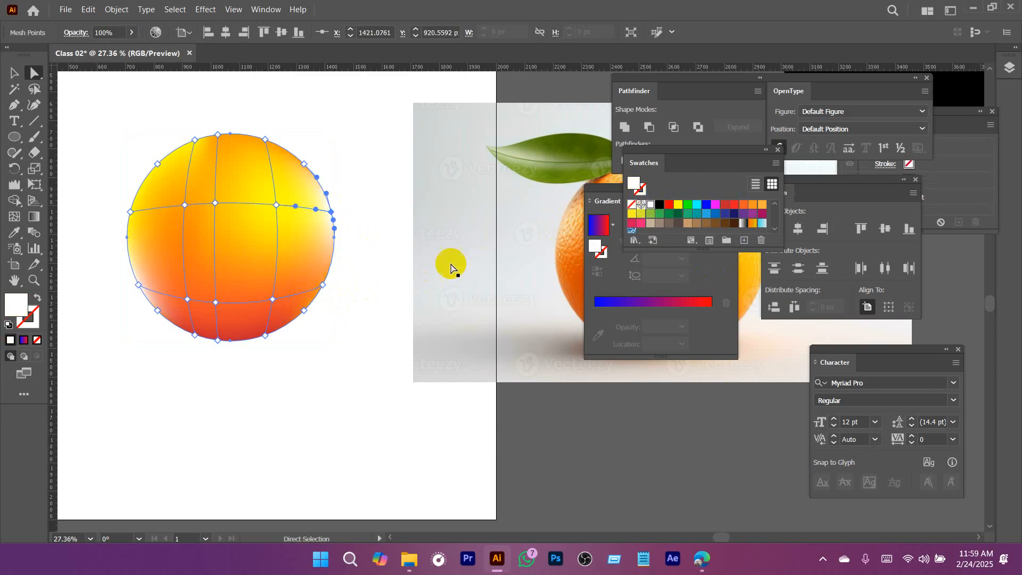
{"action": "left_click", "coordinate": [372, 308]}
{"action": "scroll", "coordinate": [322, 355], "scroll_direction": "down", "scroll_amount": 2}
{"action": "left_click_drag", "start_coordinate": [318, 365], "coordinate": [248, 370]}
{"action": "key", "text": "v"}
{"action": "left_click", "coordinate": [278, 318]}
{"action": "left_click", "coordinate": [531, 278]}
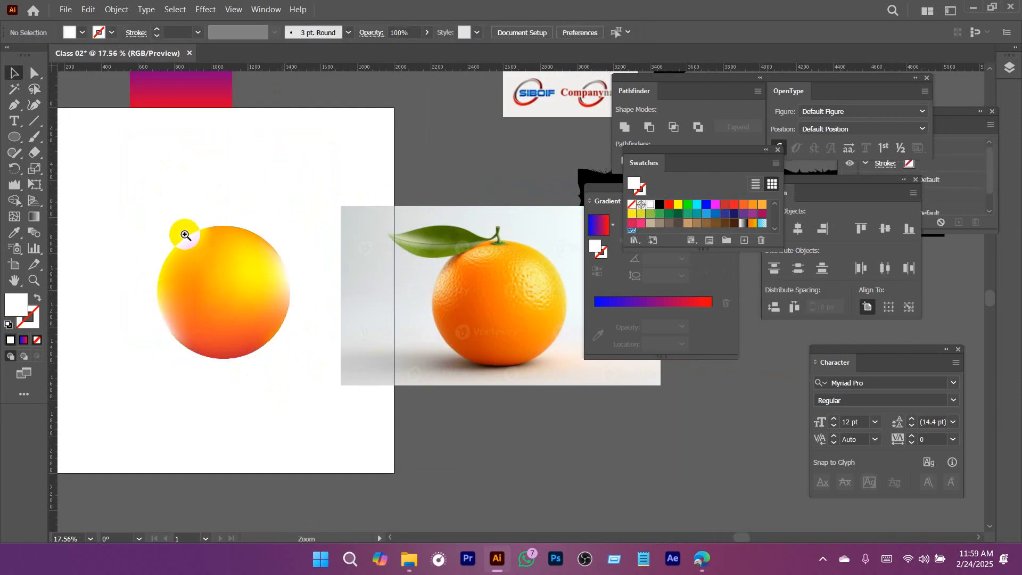
Draw a small upright rectangle at the circle's top centre as a stem and fill it with dark green.
{"action": "scroll", "coordinate": [183, 228], "scroll_direction": "up", "scroll_amount": 2}
{"action": "left_click_drag", "start_coordinate": [21, 140], "coordinate": [41, 139]}
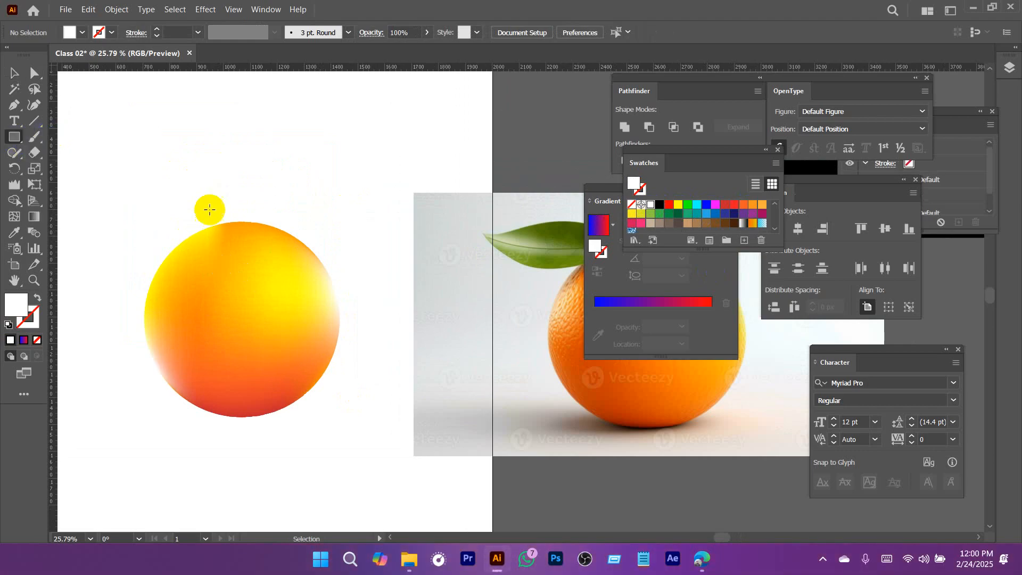
{"action": "left_click_drag", "start_coordinate": [242, 222], "coordinate": [248, 227]}
{"action": "left_click_drag", "start_coordinate": [282, 196], "coordinate": [331, 245]}
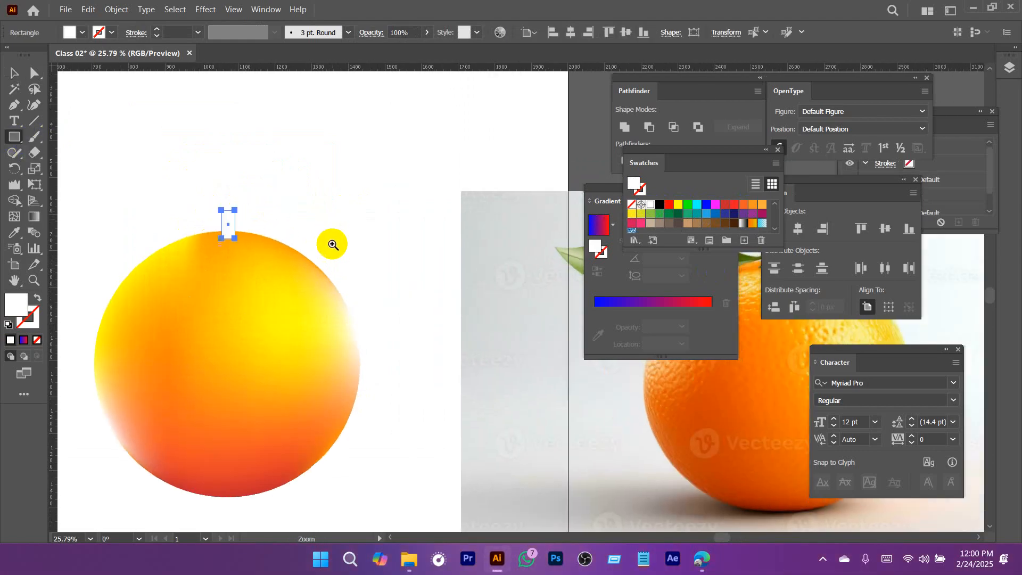
{"action": "key", "text": "v"}
{"action": "left_click", "coordinate": [322, 169]}
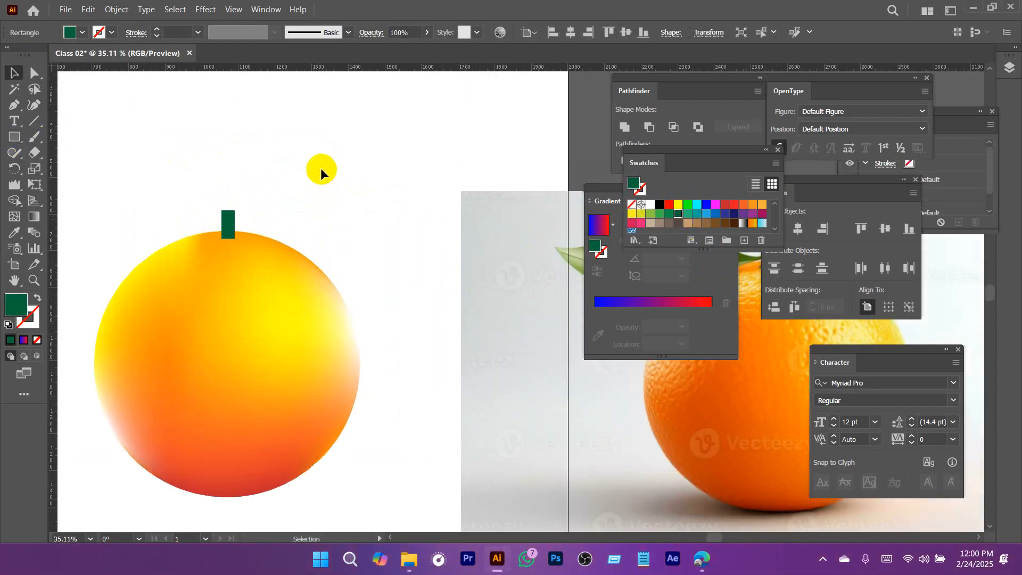
Fully round the green stem's two bottom corners and place it overlapping the circle's top edge.
{"action": "left_click_drag", "start_coordinate": [195, 230], "coordinate": [396, 322]}
{"action": "left_click", "coordinate": [319, 286]}
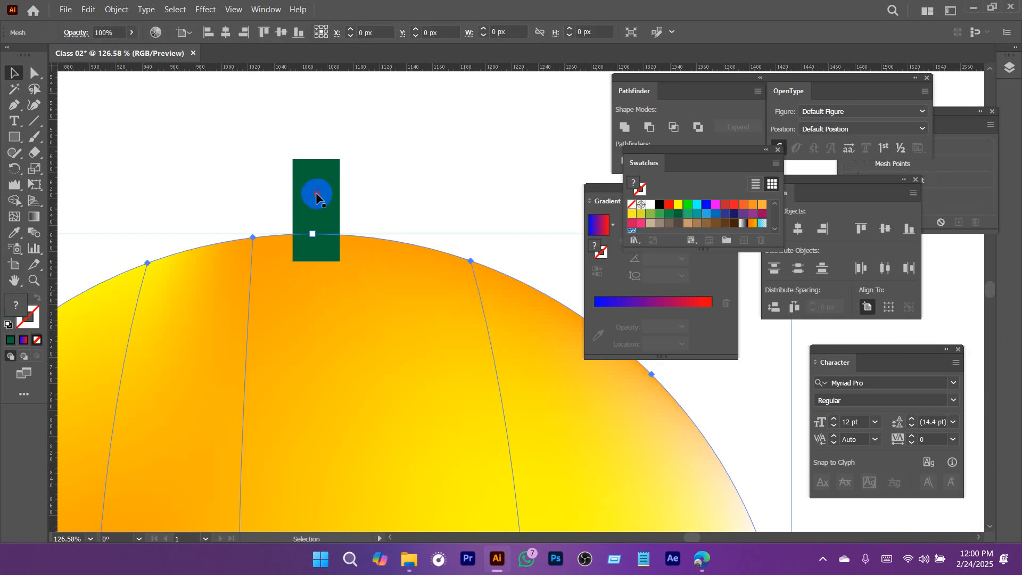
{"action": "left_click_drag", "start_coordinate": [316, 193], "coordinate": [334, 111]}
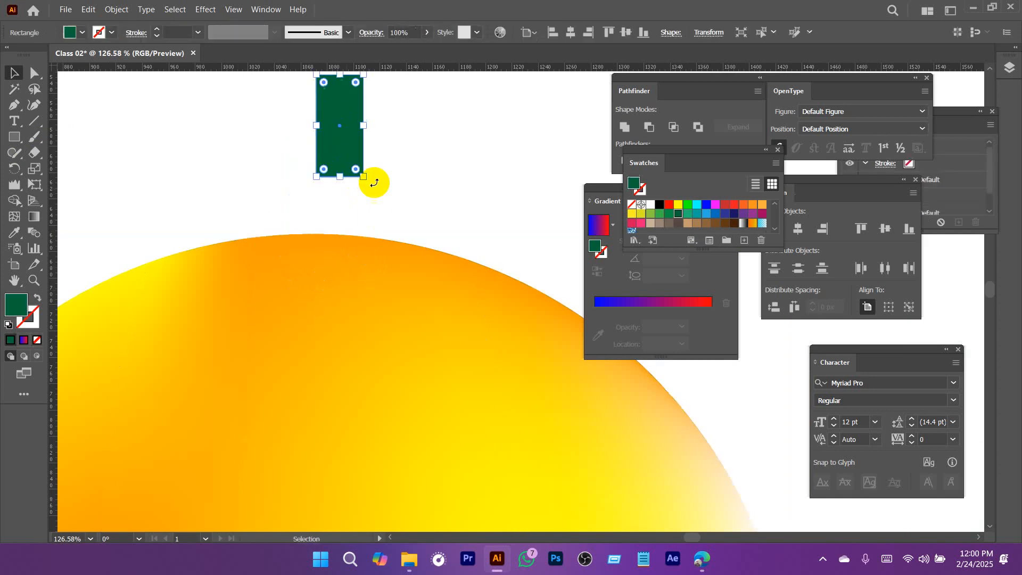
{"action": "key", "text": "a"}
{"action": "left_click_drag", "start_coordinate": [292, 170], "coordinate": [408, 197]}
{"action": "left_click_drag", "start_coordinate": [355, 169], "coordinate": [330, 217]}
{"action": "left_click", "coordinate": [392, 164]}
{"action": "key", "text": "v"}
{"action": "left_click", "coordinate": [352, 278]}
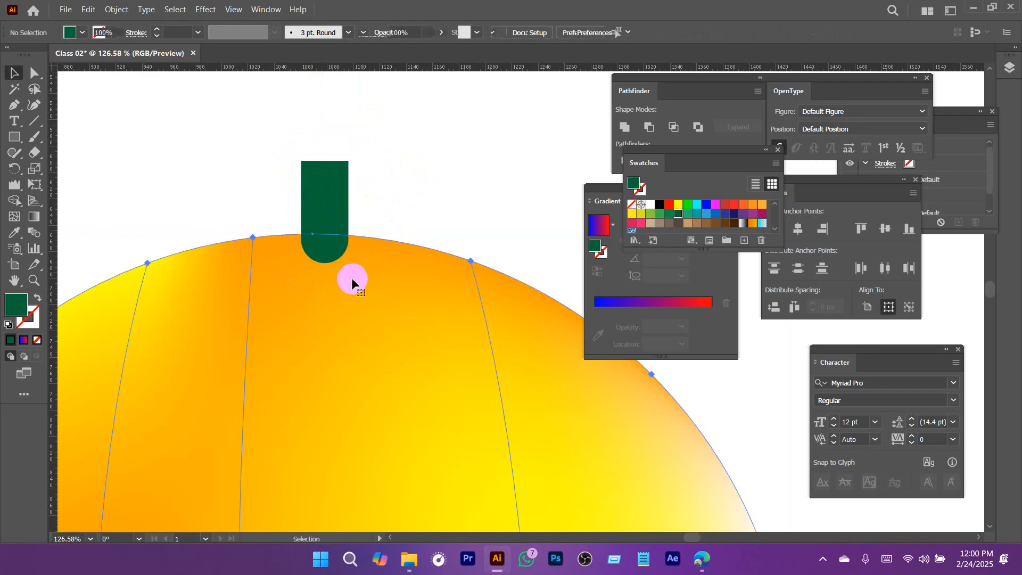
Add extra anchor points with the Add Anchor Point tool on the circle's top edge beneath the stem.
{"action": "key", "text": "a"}
{"action": "left_click_drag", "start_coordinate": [365, 285], "coordinate": [354, 253]}
{"action": "left_click", "coordinate": [256, 208]}
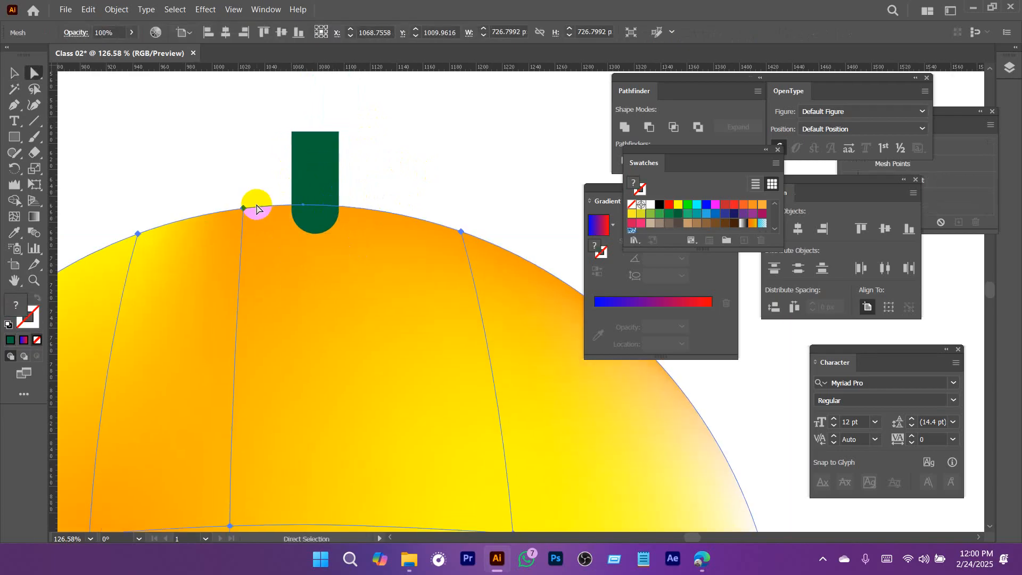
{"action": "left_click", "coordinate": [69, 114]}
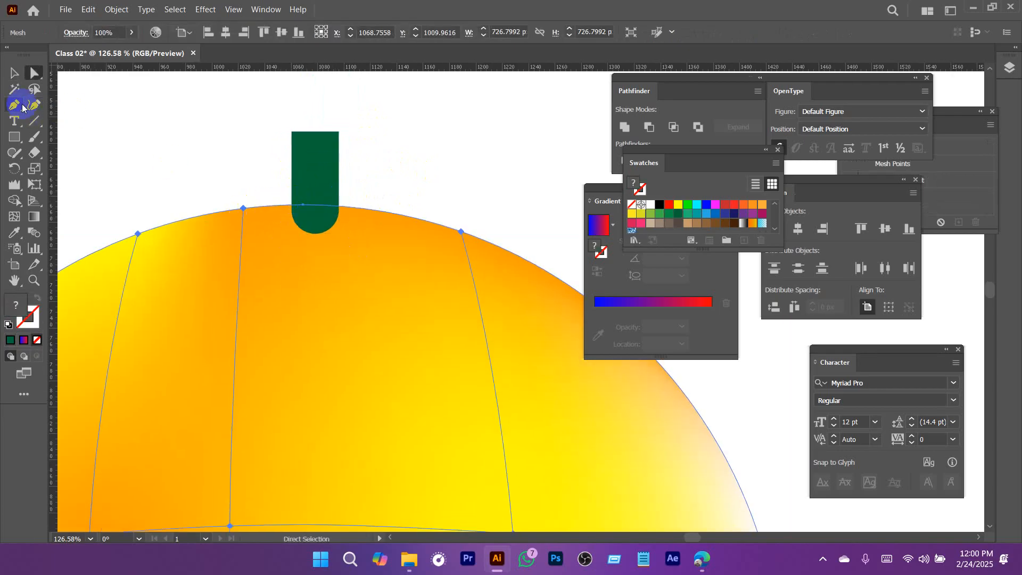
{"action": "left_click", "coordinate": [23, 107]}
{"action": "left_click", "coordinate": [79, 121]}
{"action": "left_click", "coordinate": [304, 205]}
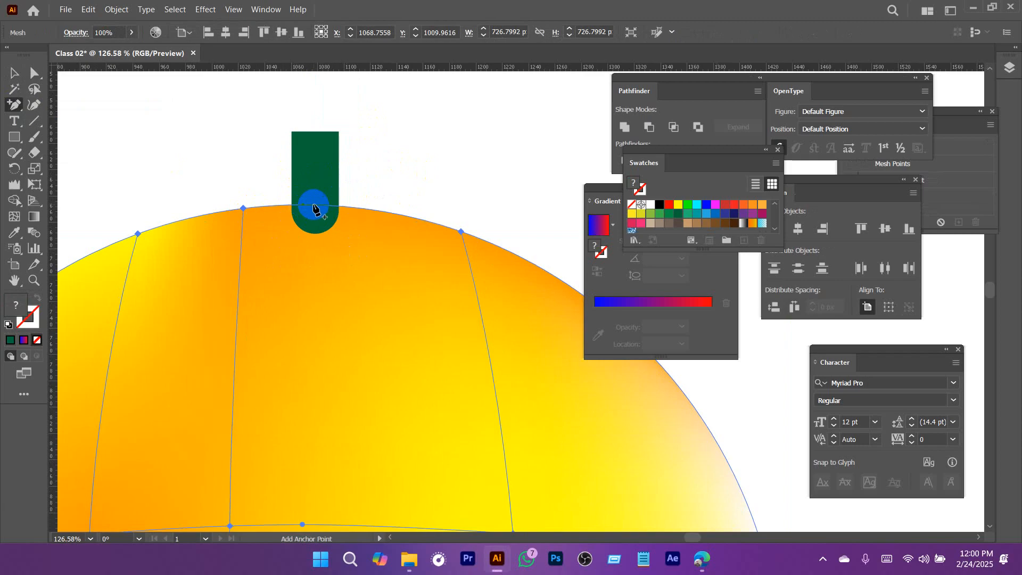
{"action": "left_click", "coordinate": [365, 217]}
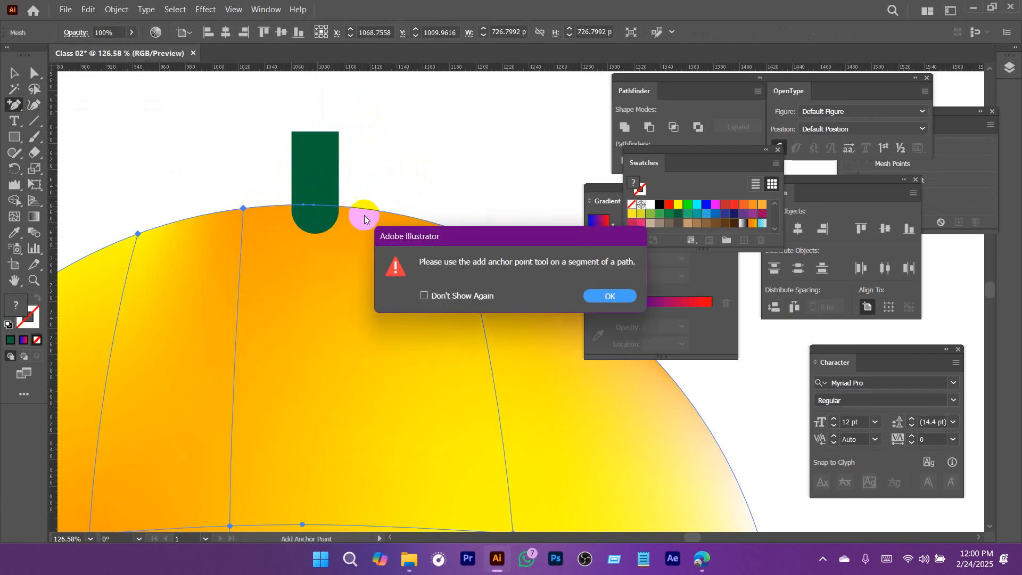
{"action": "left_click", "coordinate": [600, 301]}
{"action": "scroll", "coordinate": [468, 293], "scroll_direction": "up", "scroll_amount": 5}
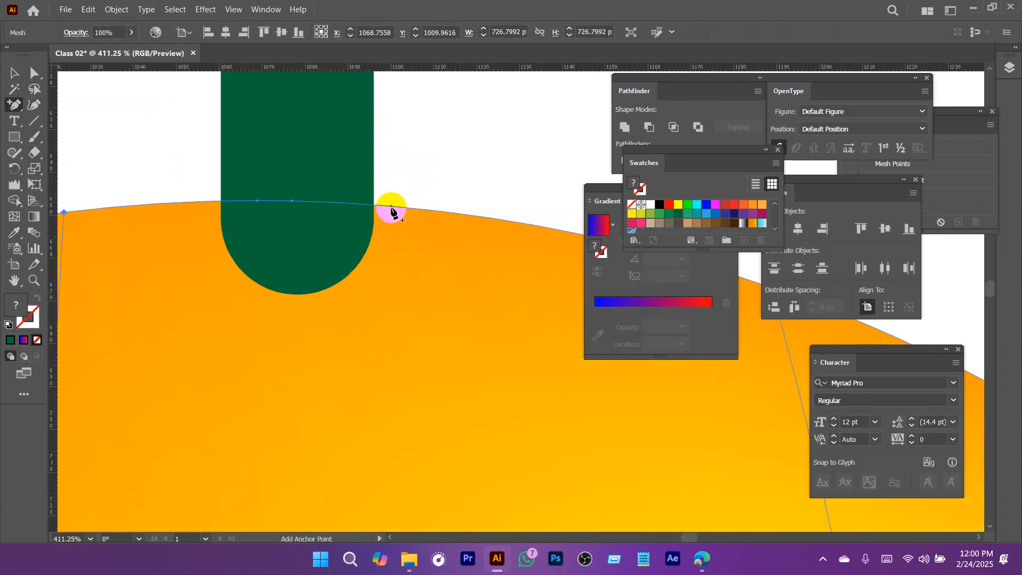
Pull an added anchor point on the circle's top edge down into a dip and shift the stem right over it.
{"action": "key", "text": "a"}
{"action": "left_click_drag", "start_coordinate": [393, 213], "coordinate": [336, 307]}
{"action": "left_click_drag", "start_coordinate": [325, 167], "coordinate": [435, 181]}
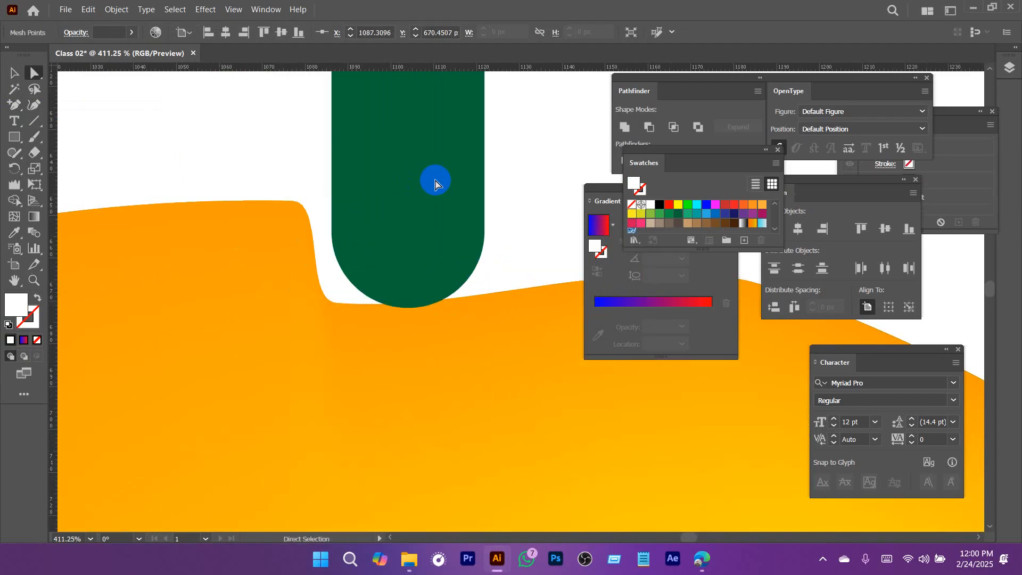
Lower the remaining added anchor points left of the stem to slope the top edge smoothly into the dip.
{"action": "left_click", "coordinate": [299, 201]}
{"action": "left_click", "coordinate": [281, 200]}
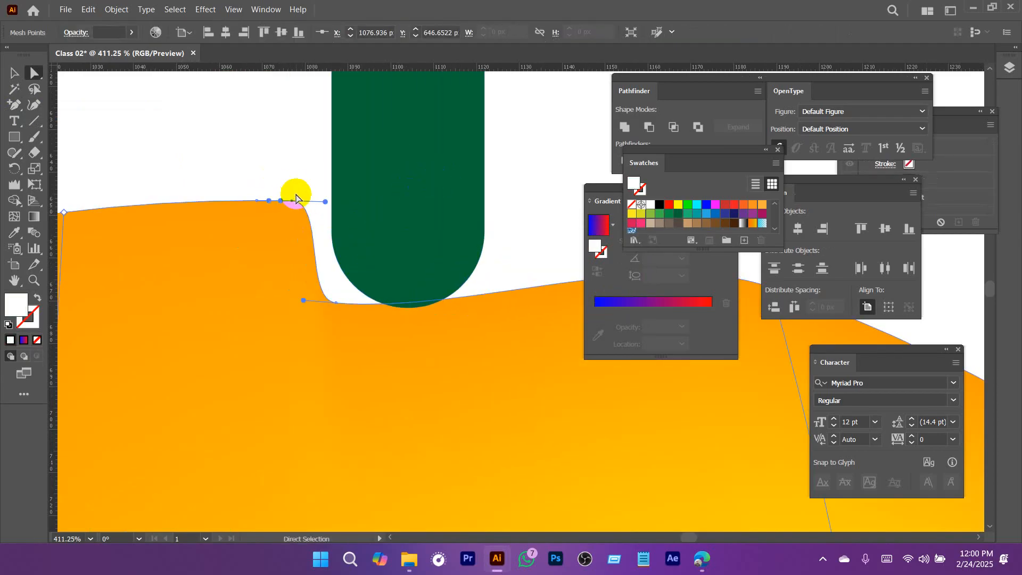
{"action": "left_click_drag", "start_coordinate": [292, 205], "coordinate": [281, 246]}
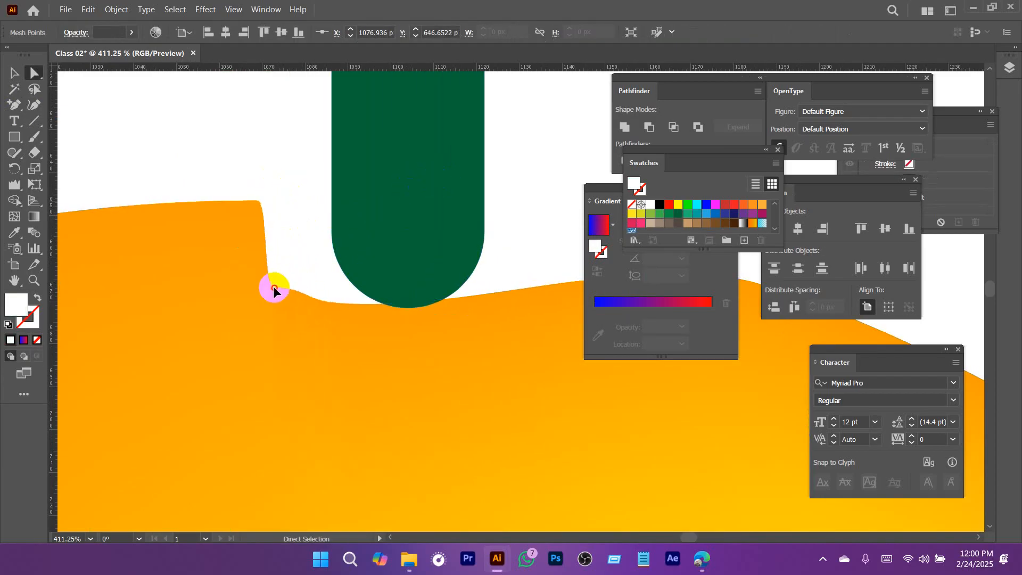
{"action": "left_click", "coordinate": [265, 202]}
{"action": "left_click_drag", "start_coordinate": [257, 202], "coordinate": [235, 246]}
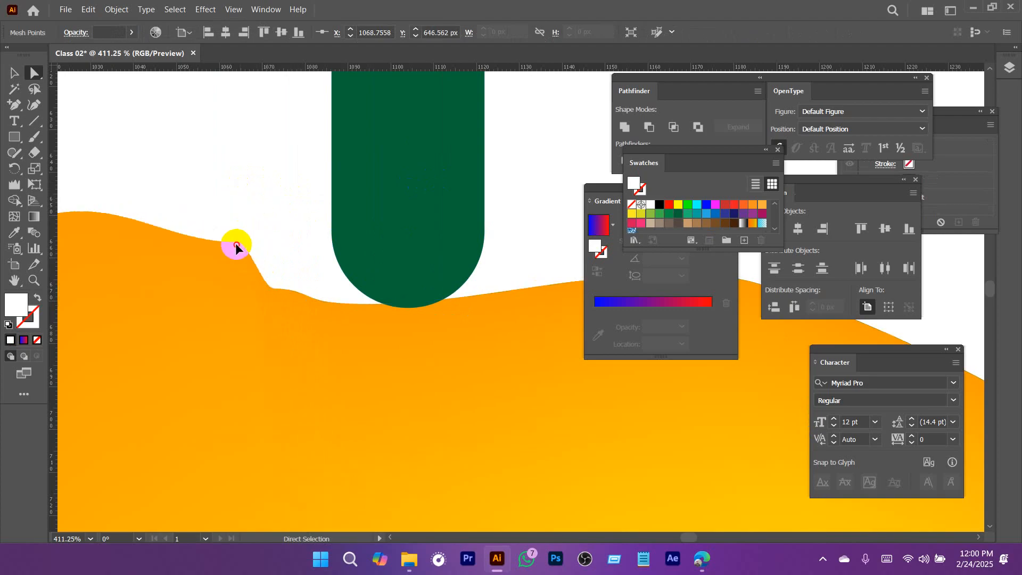
{"action": "left_click_drag", "start_coordinate": [223, 280], "coordinate": [222, 282]}
{"action": "left_click_drag", "start_coordinate": [472, 273], "coordinate": [385, 315]}
{"action": "left_click_drag", "start_coordinate": [385, 317], "coordinate": [284, 290]}
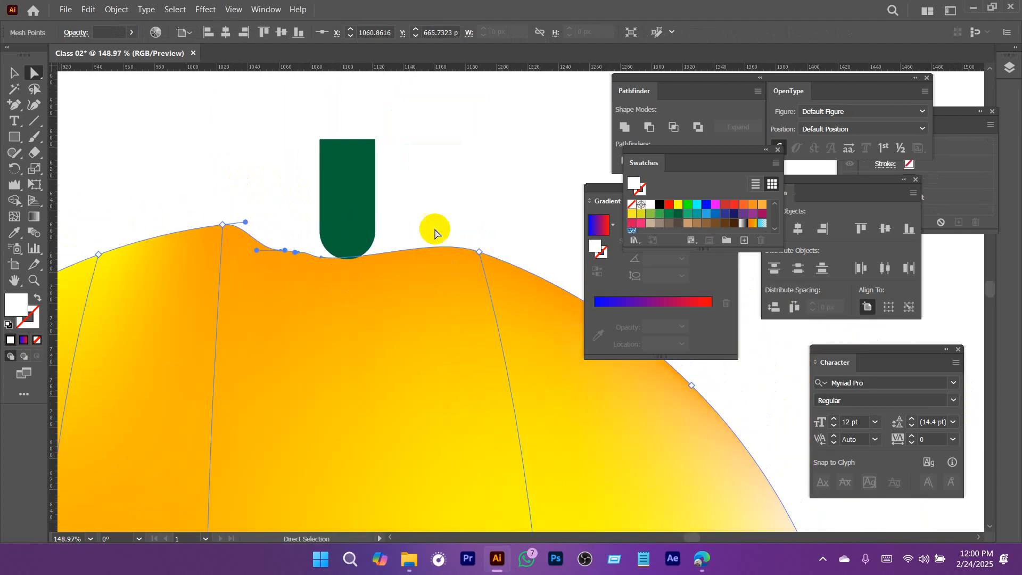
Raise the top-edge mesh point right of the stem to form the other rim of the hollow.
{"action": "mouse_move", "coordinate": [466, 227]}
{"action": "left_mouse_down"}
{"action": "mouse_move", "coordinate": [494, 263]}
{"action": "mouse_move", "coordinate": [478, 261]}
{"action": "mouse_move", "coordinate": [456, 230]}
{"action": "left_mouse_up"}
{"action": "left_click", "coordinate": [438, 173]}
{"action": "left_click_drag", "start_coordinate": [467, 174], "coordinate": [327, 201]}
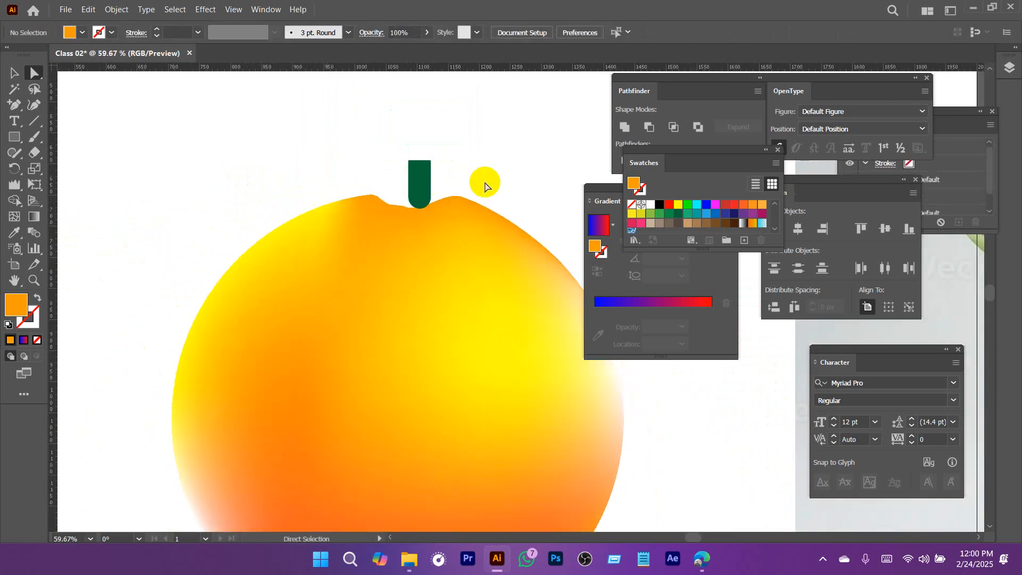
{"action": "left_click_drag", "start_coordinate": [488, 193], "coordinate": [325, 205]}
{"action": "left_click_drag", "start_coordinate": [544, 193], "coordinate": [692, 202]}
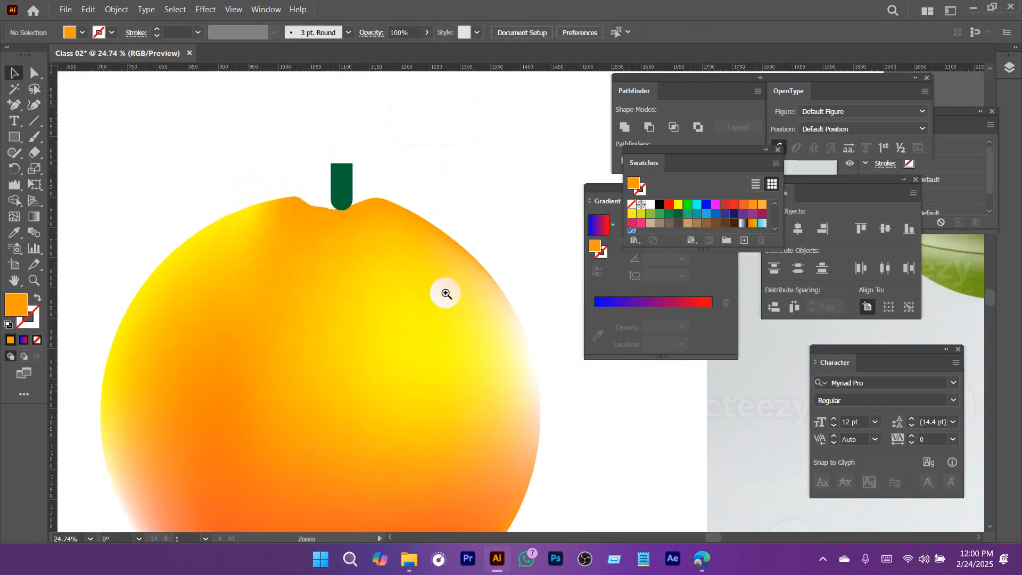
Fully round the two top corners of the green stem.
{"action": "left_click", "coordinate": [343, 186]}
{"action": "left_click_drag", "start_coordinate": [456, 197], "coordinate": [293, 227]}
{"action": "left_click_drag", "start_coordinate": [444, 239], "coordinate": [569, 265]}
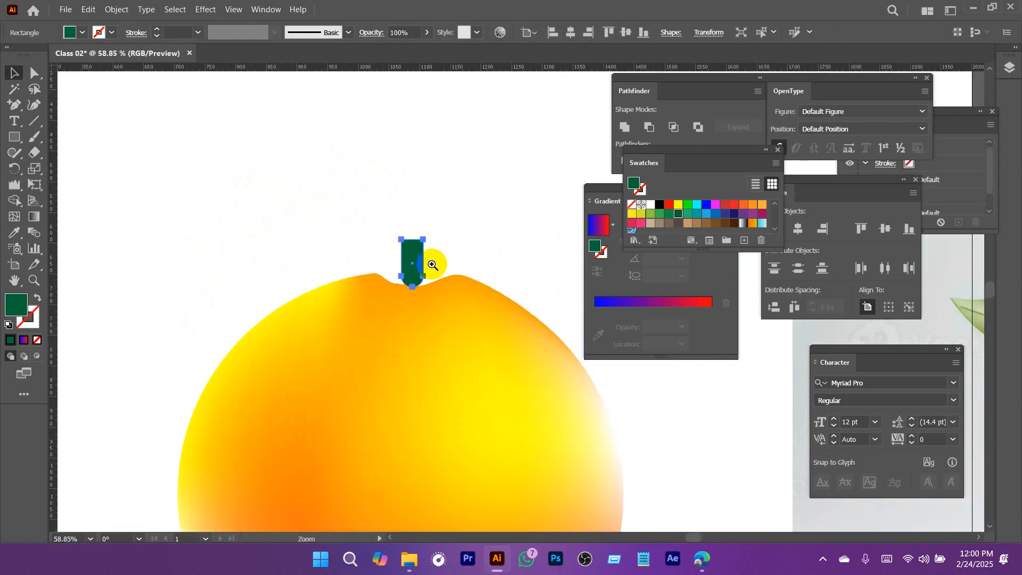
{"action": "left_click_drag", "start_coordinate": [437, 265], "coordinate": [517, 310]}
{"action": "key", "text": "a"}
{"action": "left_click_drag", "start_coordinate": [341, 209], "coordinate": [427, 240]}
{"action": "left_click", "coordinate": [410, 222]}
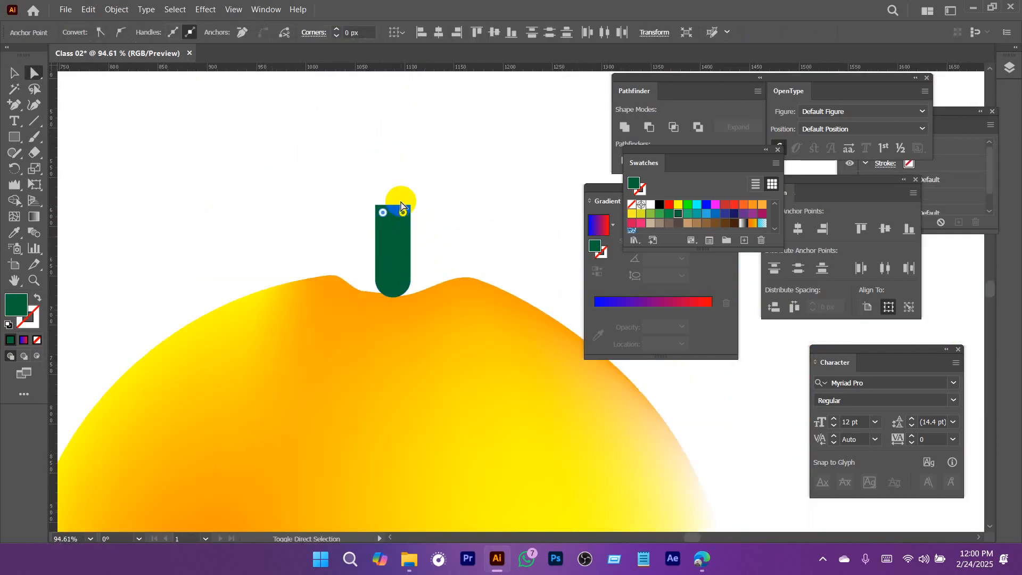
{"action": "left_click", "coordinate": [396, 215]}
{"action": "left_click_drag", "start_coordinate": [403, 213], "coordinate": [404, 280]}
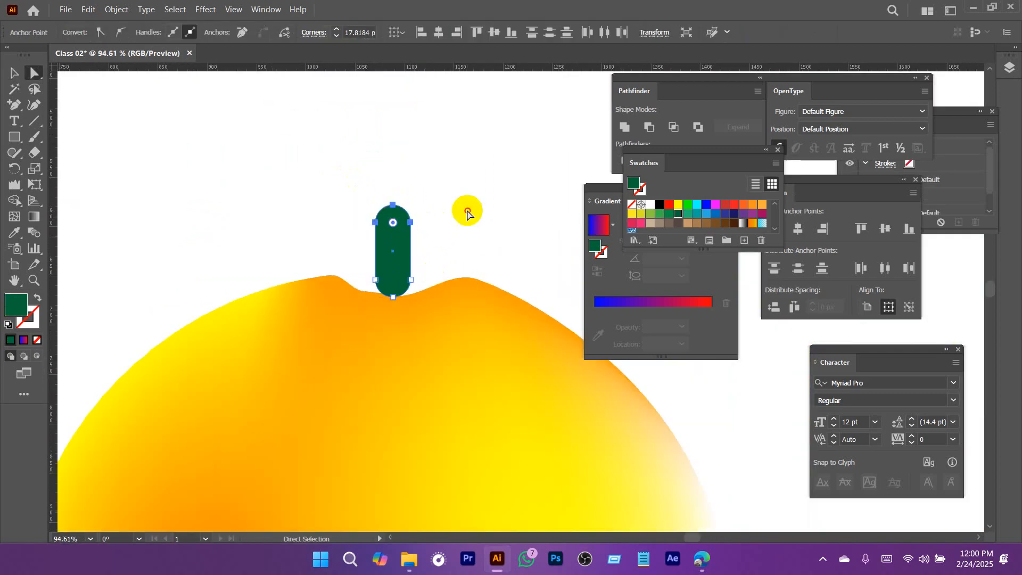
{"action": "left_click", "coordinate": [468, 212]}
{"action": "left_click_drag", "start_coordinate": [496, 221], "coordinate": [293, 258]}
{"action": "left_click_drag", "start_coordinate": [436, 296], "coordinate": [340, 316]}
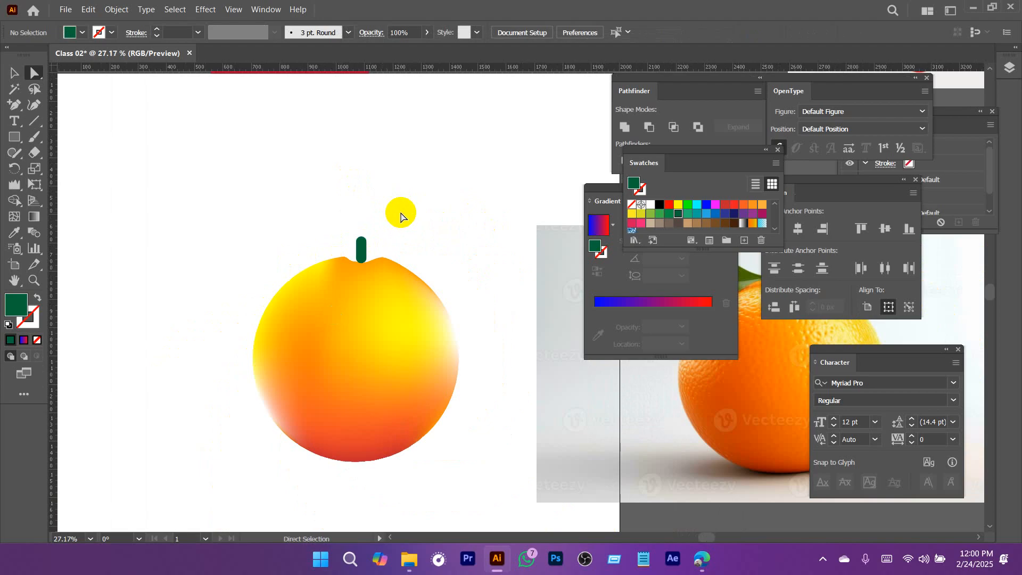
{"action": "left_click_drag", "start_coordinate": [435, 266], "coordinate": [247, 289]}
{"action": "left_click", "coordinate": [56, 83]}
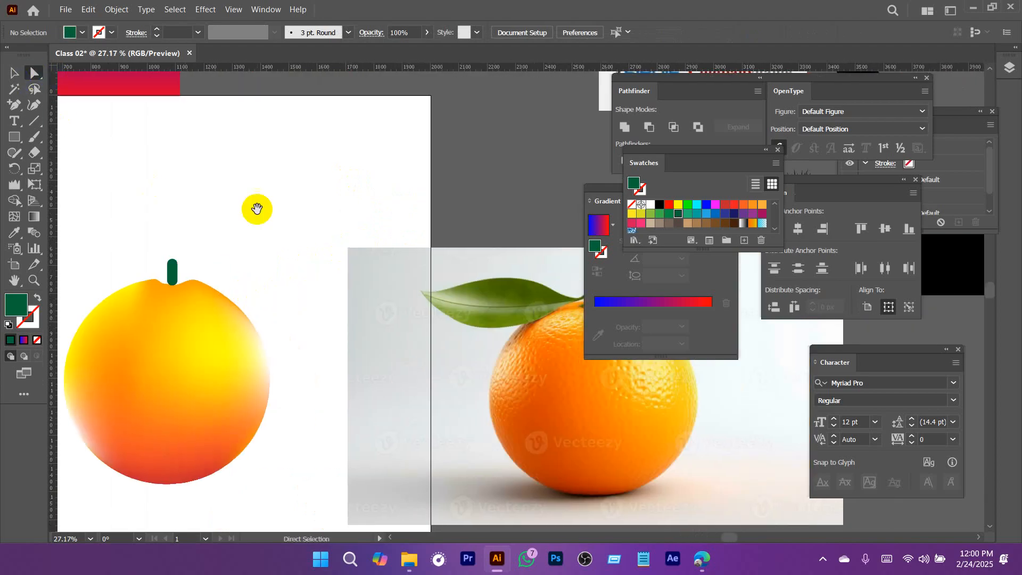
Trace the upper edge of the photo's leaf with the Pen tool, from its tip to where it meets the stem.
{"action": "left_click_drag", "start_coordinate": [387, 270], "coordinate": [262, 212]}
{"action": "left_click_drag", "start_coordinate": [420, 294], "coordinate": [504, 329]}
{"action": "key", "text": "p"}
{"action": "left_click_drag", "start_coordinate": [348, 221], "coordinate": [347, 263]}
{"action": "left_click", "coordinate": [212, 233]}
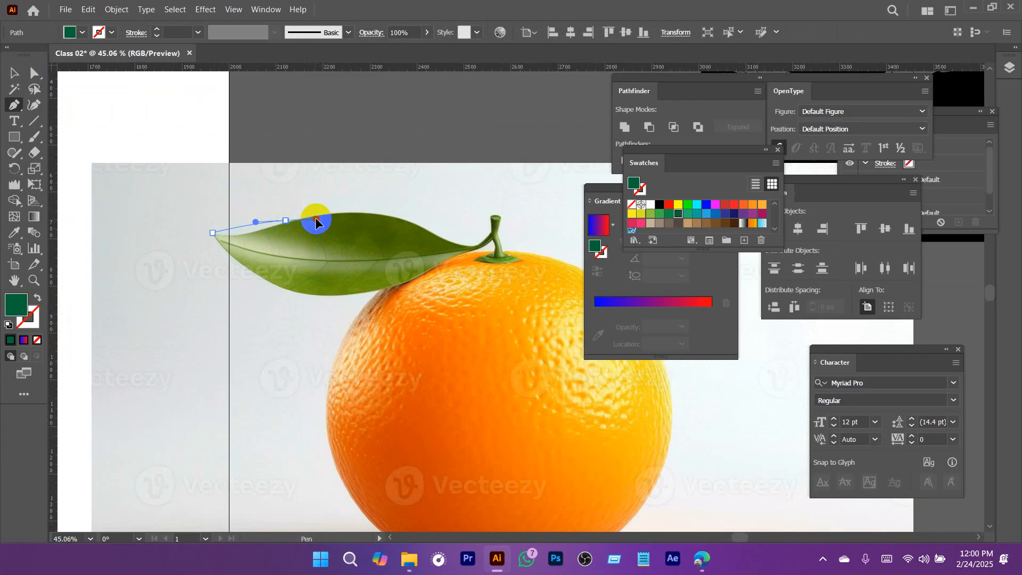
{"action": "left_click_drag", "start_coordinate": [353, 199], "coordinate": [329, 203]}
{"action": "left_click", "coordinate": [439, 236]}
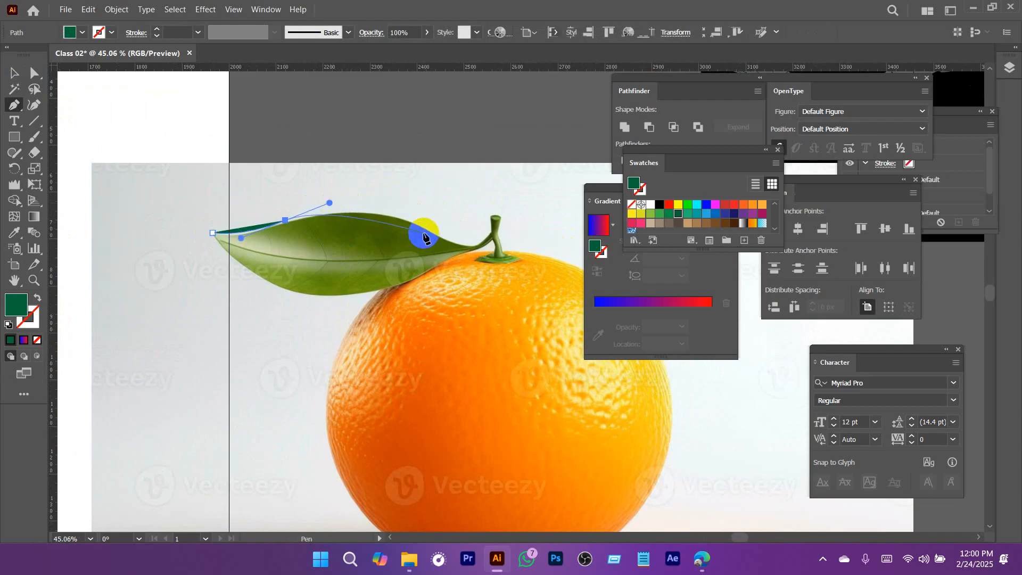
{"action": "left_click", "coordinate": [493, 235]}
Trace the leaf's lower edge back to the tip and close the path.
{"action": "left_click_drag", "start_coordinate": [493, 244], "coordinate": [481, 259]}
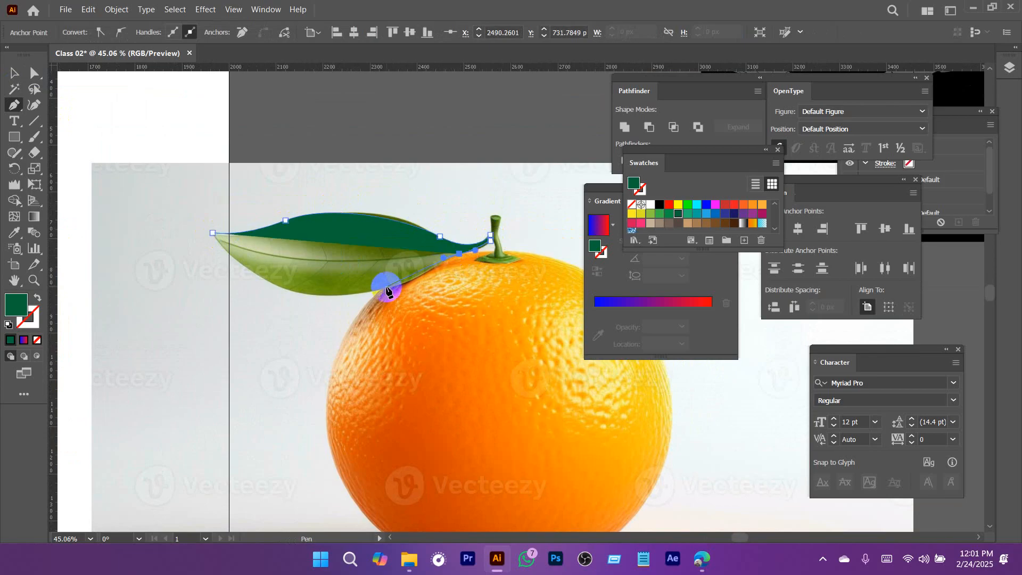
{"action": "left_click_drag", "start_coordinate": [252, 269], "coordinate": [246, 260]}
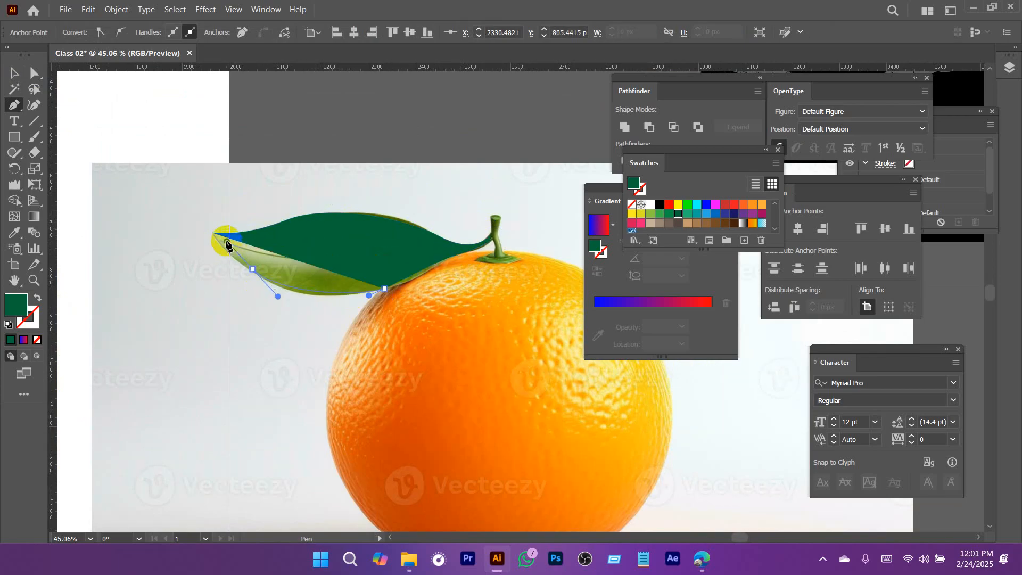
{"action": "left_click", "coordinate": [227, 243]}
Move the traced leaf onto the drawn orange and rotate it slightly so its stalk joins the stem.
{"action": "key", "text": "v"}
{"action": "left_click", "coordinate": [313, 199]}
{"action": "mouse_move", "coordinate": [334, 244]}
{"action": "left_mouse_down"}
{"action": "mouse_move", "coordinate": [207, 233]}
{"action": "mouse_move", "coordinate": [578, 270]}
{"action": "mouse_move", "coordinate": [156, 246]}
{"action": "mouse_move", "coordinate": [335, 284]}
{"action": "mouse_move", "coordinate": [172, 280]}
{"action": "left_mouse_up"}
{"action": "scroll", "coordinate": [155, 247], "scroll_direction": "down", "scroll_amount": 2}
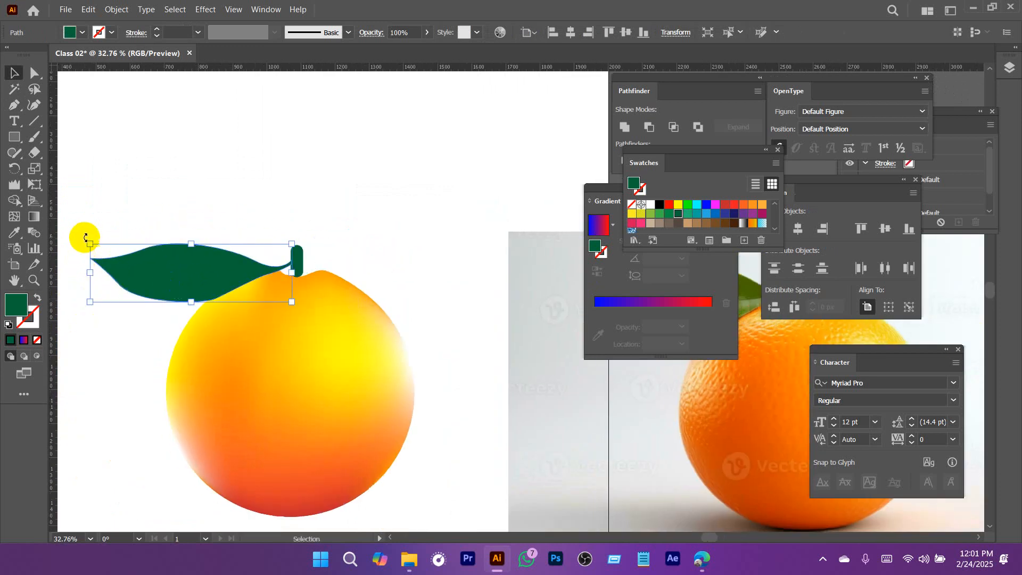
{"action": "left_click_drag", "start_coordinate": [82, 236], "coordinate": [82, 242]}
{"action": "left_click_drag", "start_coordinate": [197, 287], "coordinate": [200, 296]}
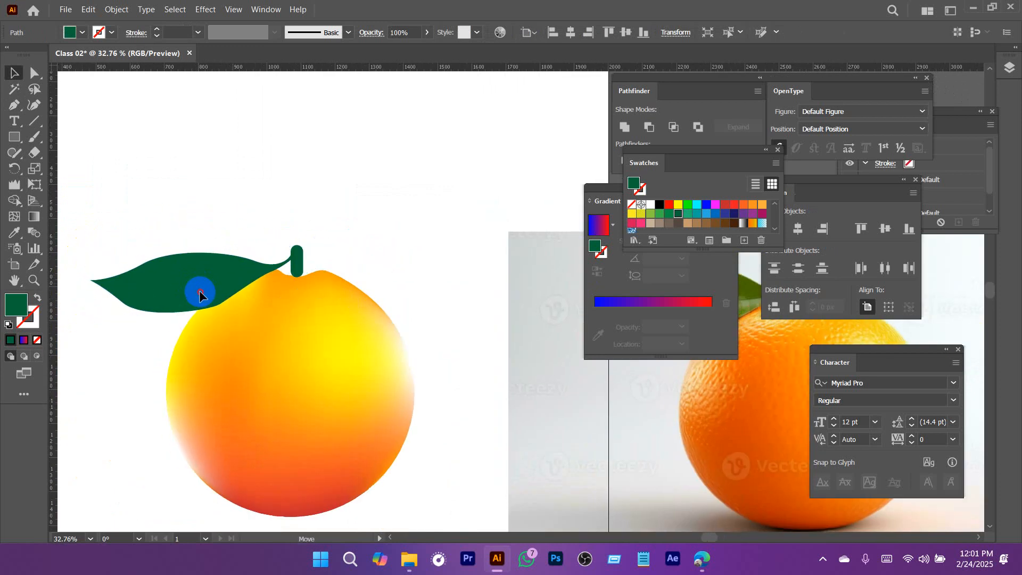
Fill the leaf with the olive green sampled from the leaf in the photo.
{"action": "left_click_drag", "start_coordinate": [456, 376], "coordinate": [297, 381]}
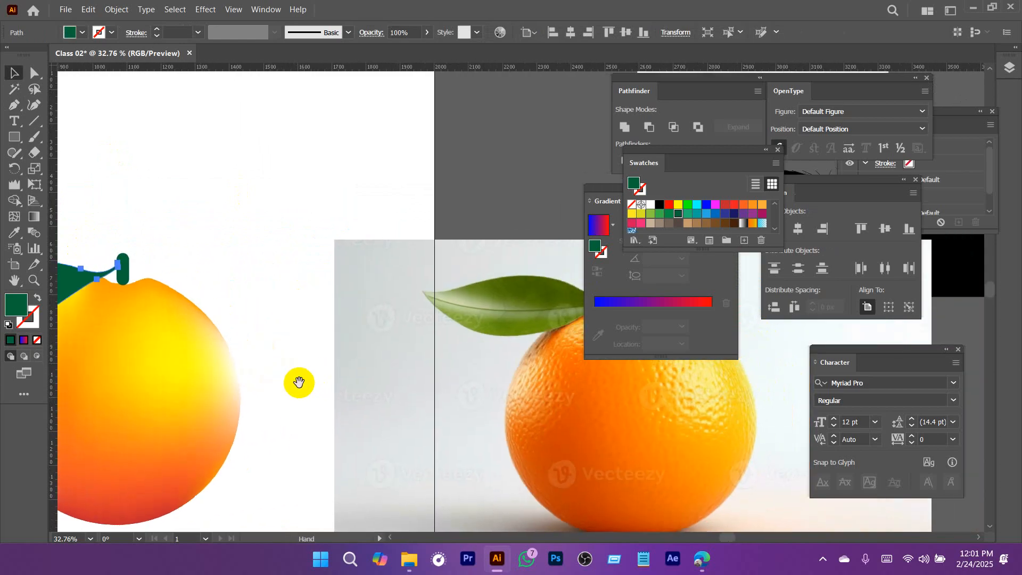
{"action": "key", "text": "i"}
{"action": "left_click", "coordinate": [538, 282]}
{"action": "scroll", "coordinate": [371, 239], "scroll_direction": "left", "scroll_amount": 6}
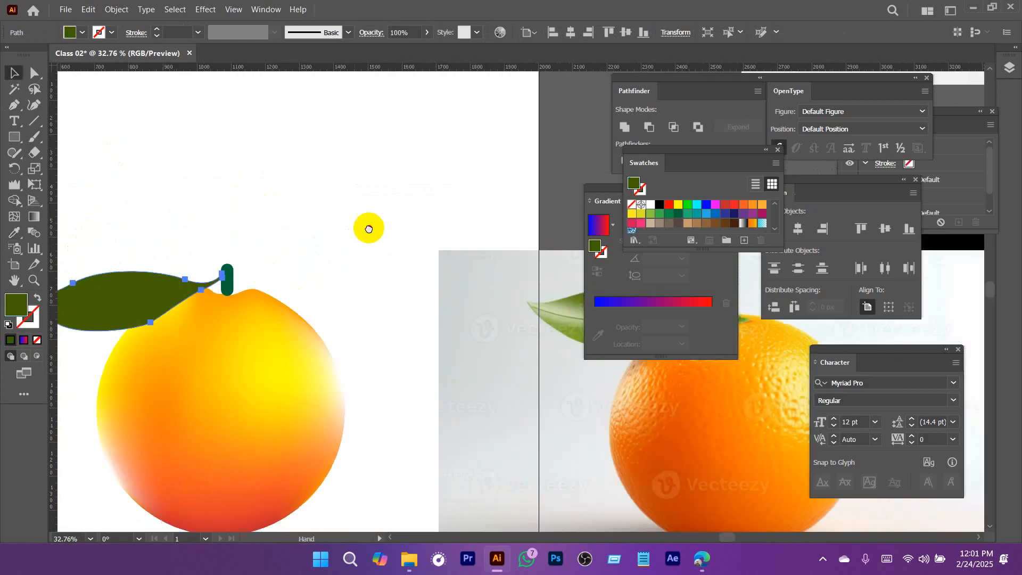
Add a gradient mesh point near the middle of the leaf.
{"action": "left_click", "coordinate": [15, 217]}
{"action": "left_click", "coordinate": [171, 297]}
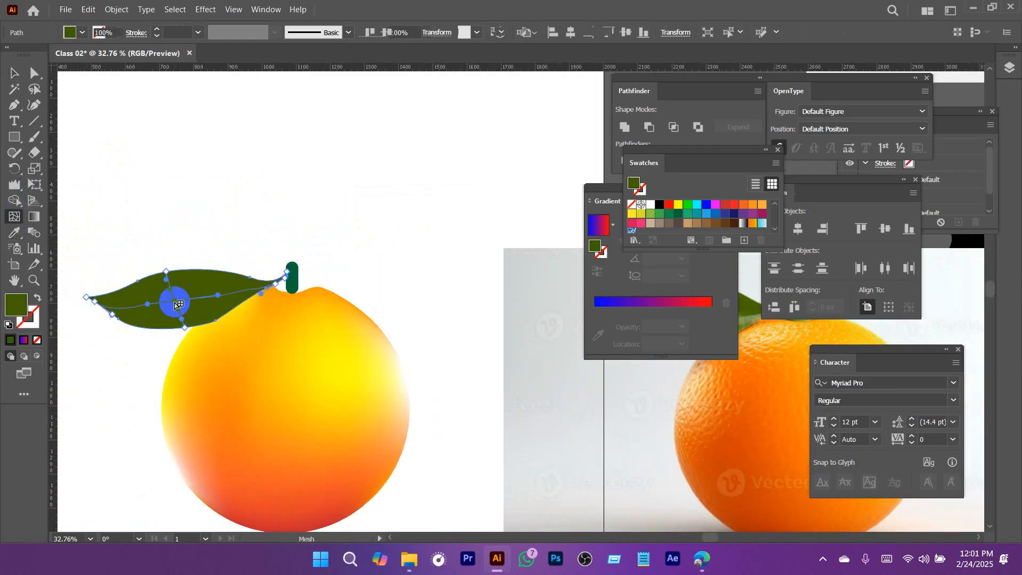
{"action": "mouse_move", "coordinate": [270, 304]}
{"action": "left_mouse_down"}
{"action": "mouse_move", "coordinate": [43, 254]}
{"action": "mouse_move", "coordinate": [212, 228]}
{"action": "left_mouse_up"}
{"action": "scroll", "coordinate": [216, 269], "scroll_direction": "up", "scroll_amount": 3}
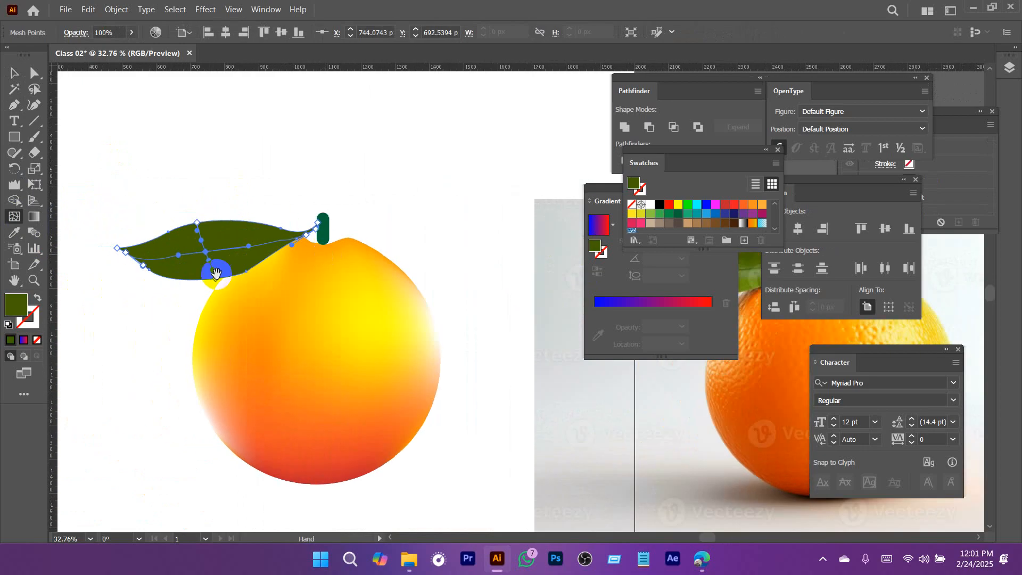
Colour the mesh point at the leaf's tip white for a highlight.
{"action": "key", "text": "a"}
{"action": "left_click_drag", "start_coordinate": [103, 227], "coordinate": [137, 257]}
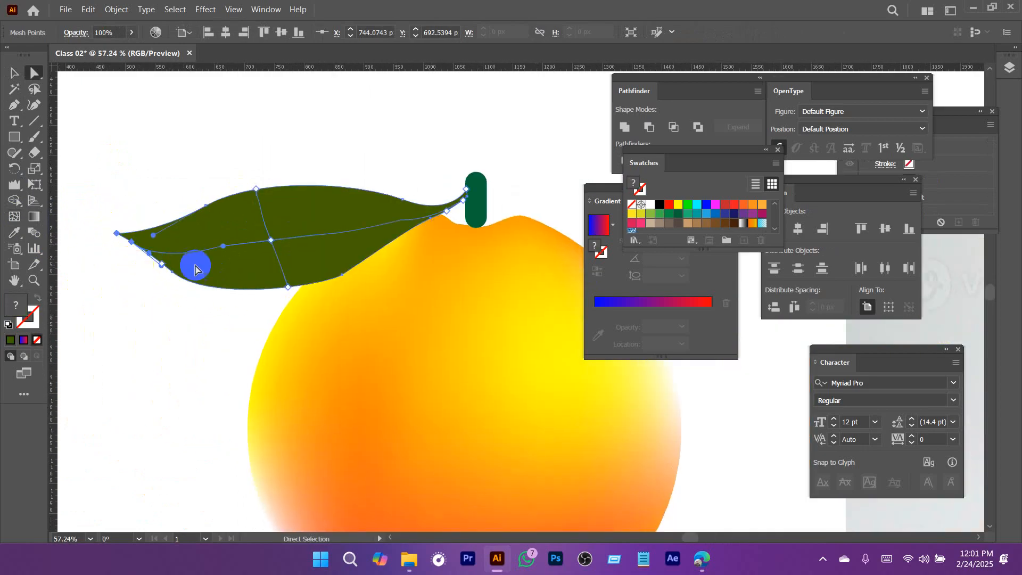
{"action": "left_click", "coordinate": [246, 165]}
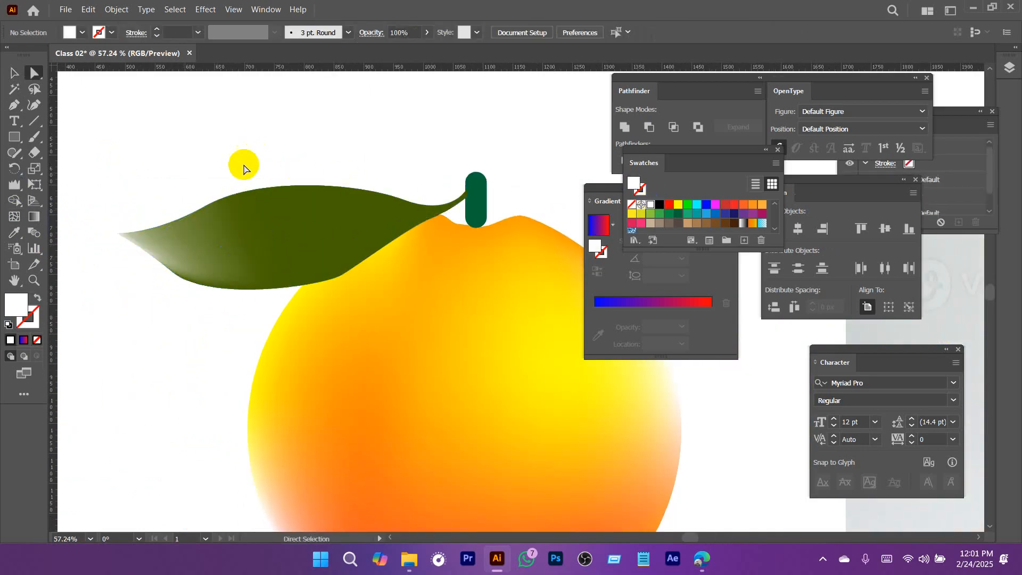
Set the leaf's central mesh point to a very dark green.
{"action": "left_click", "coordinate": [256, 189]}
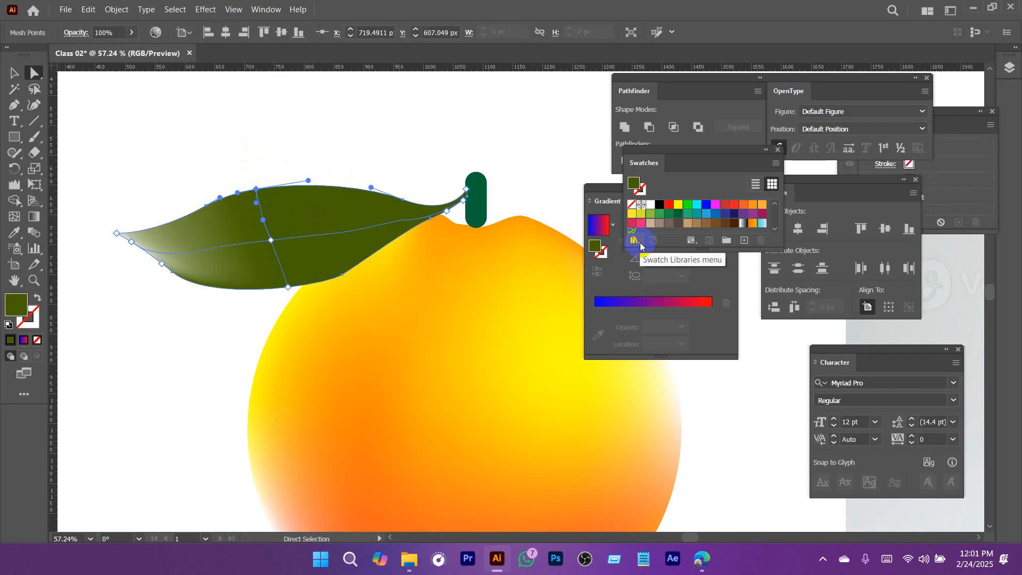
{"action": "left_click_drag", "start_coordinate": [716, 214], "coordinate": [603, 241]}
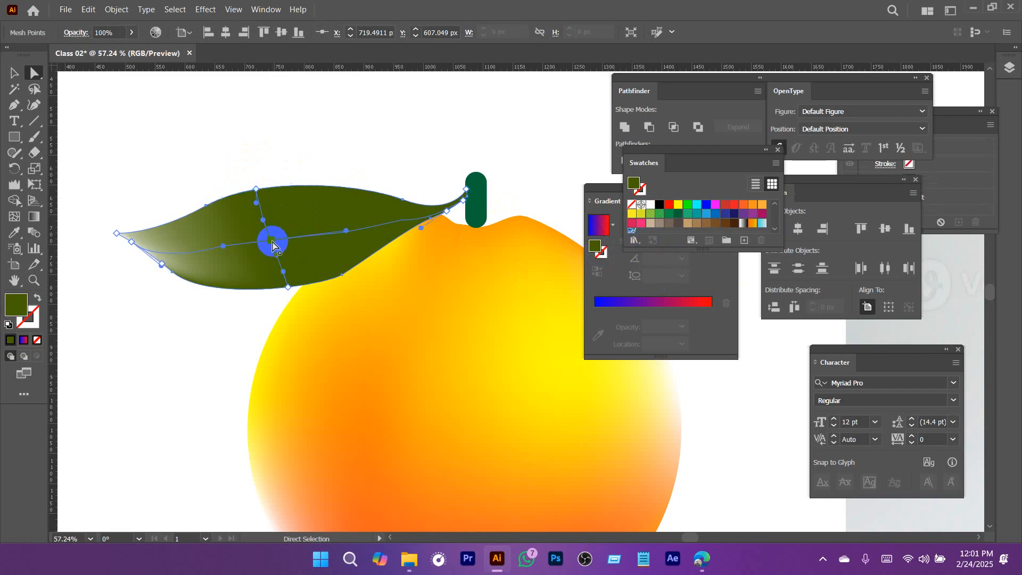
{"action": "double_click", "coordinate": [23, 303]}
{"action": "left_click_drag", "start_coordinate": [528, 291], "coordinate": [527, 331]}
{"action": "mouse_move", "coordinate": [391, 223]}
{"action": "left_mouse_down"}
{"action": "mouse_move", "coordinate": [386, 195]}
{"action": "mouse_move", "coordinate": [235, 260]}
{"action": "left_mouse_up"}
{"action": "left_click", "coordinate": [652, 194]}
{"action": "left_click", "coordinate": [353, 132]}
{"action": "left_click_drag", "start_coordinate": [426, 289], "coordinate": [213, 304]}
{"action": "left_click_drag", "start_coordinate": [251, 258], "coordinate": [392, 303]}
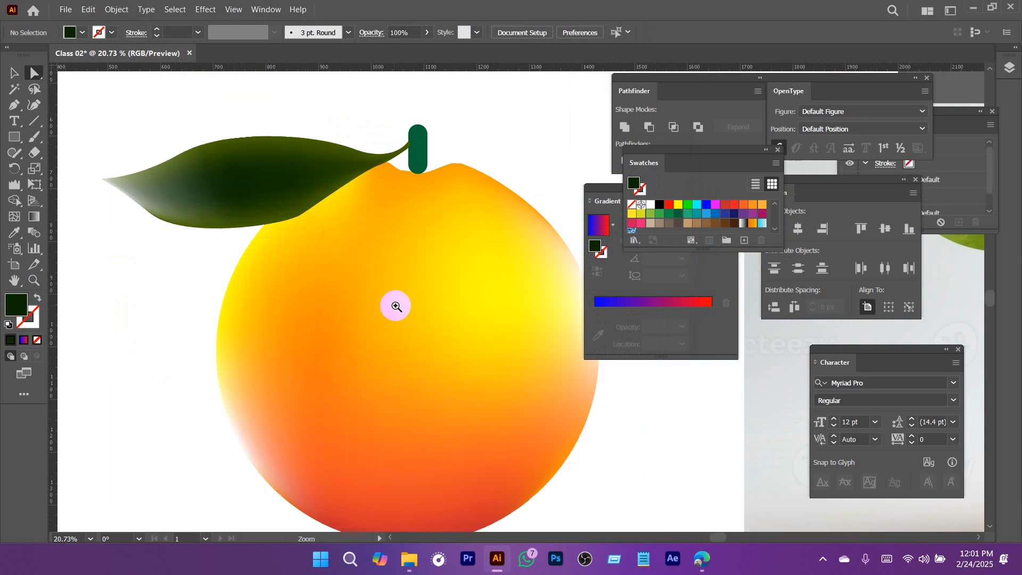
Set the mesh point on the leaf's lower edge to a bright yellow-green.
{"action": "left_click", "coordinate": [235, 234]}
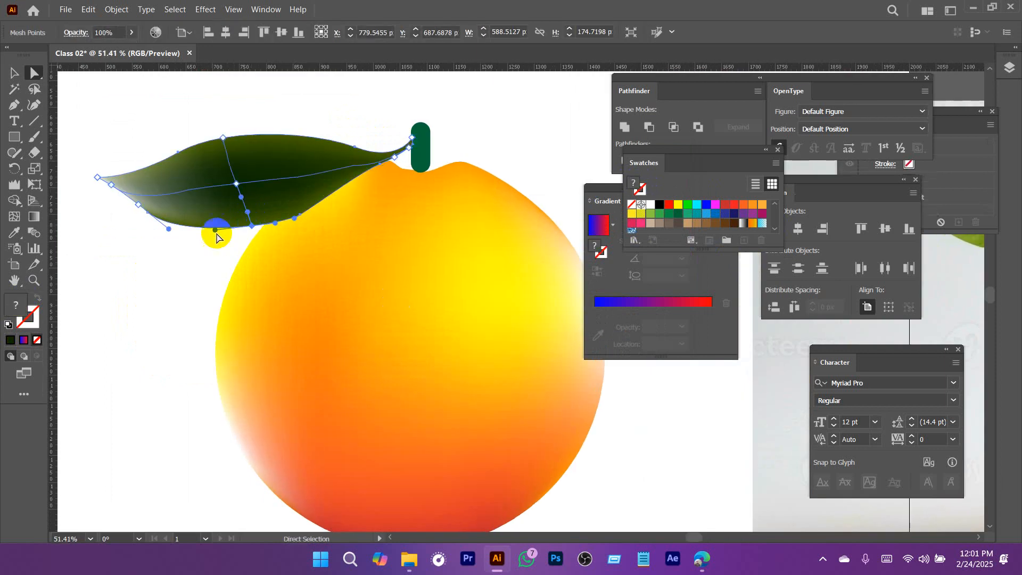
{"action": "left_click", "coordinate": [155, 220]}
{"action": "left_click", "coordinate": [23, 309]}
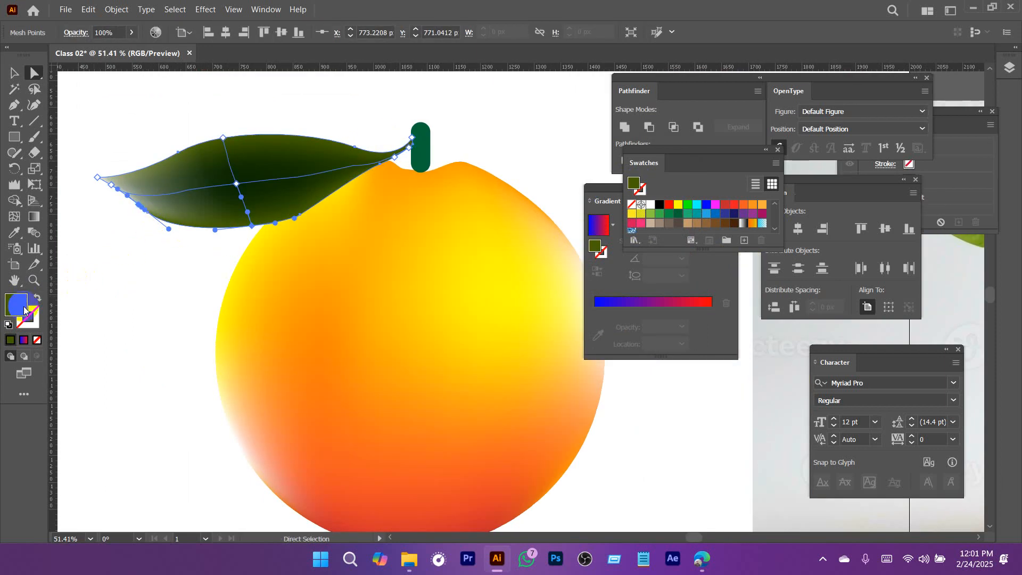
{"action": "double_click", "coordinate": [23, 309]}
{"action": "left_click_drag", "start_coordinate": [525, 306], "coordinate": [526, 219]}
{"action": "key", "text": "Return"}
{"action": "left_click", "coordinate": [333, 106]}
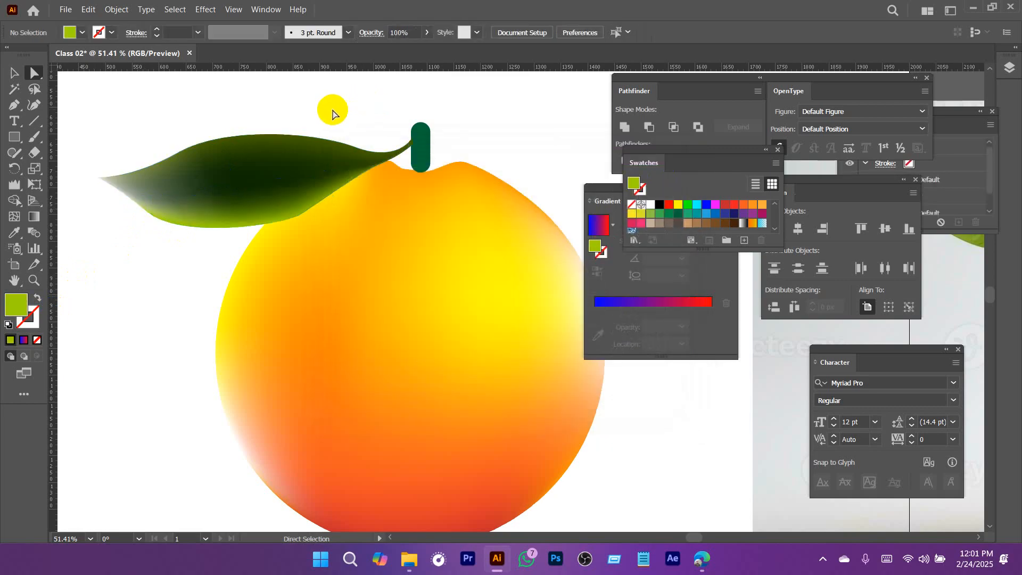
Recolour the stem with the dark olive green sampled from the leaf.
{"action": "scroll", "coordinate": [468, 141], "scroll_direction": "down", "scroll_amount": 2}
{"action": "left_click", "coordinate": [435, 145]}
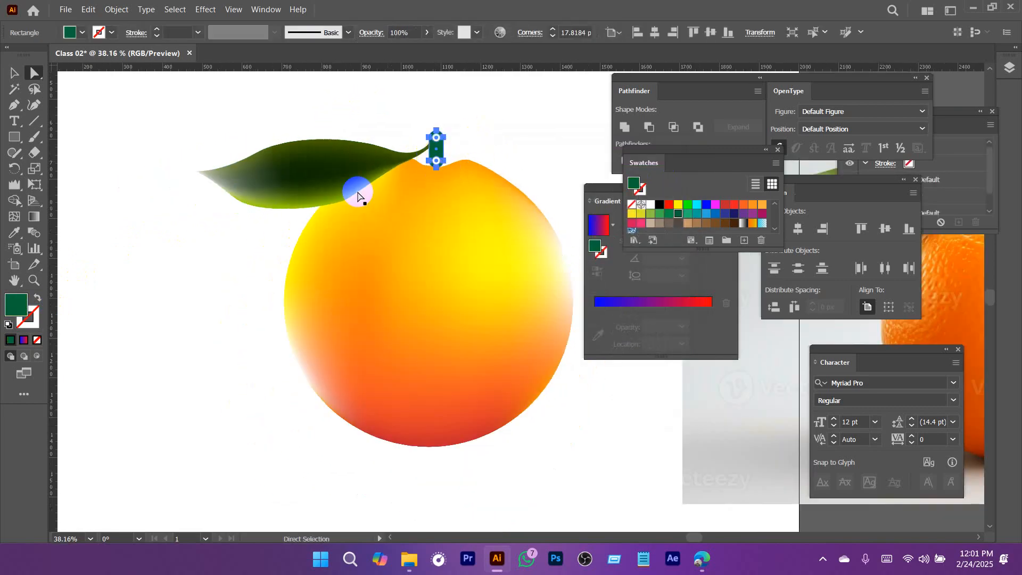
{"action": "key", "text": "i"}
{"action": "left_click", "coordinate": [341, 149]}
{"action": "key", "text": "v"}
{"action": "left_click", "coordinate": [501, 132]}
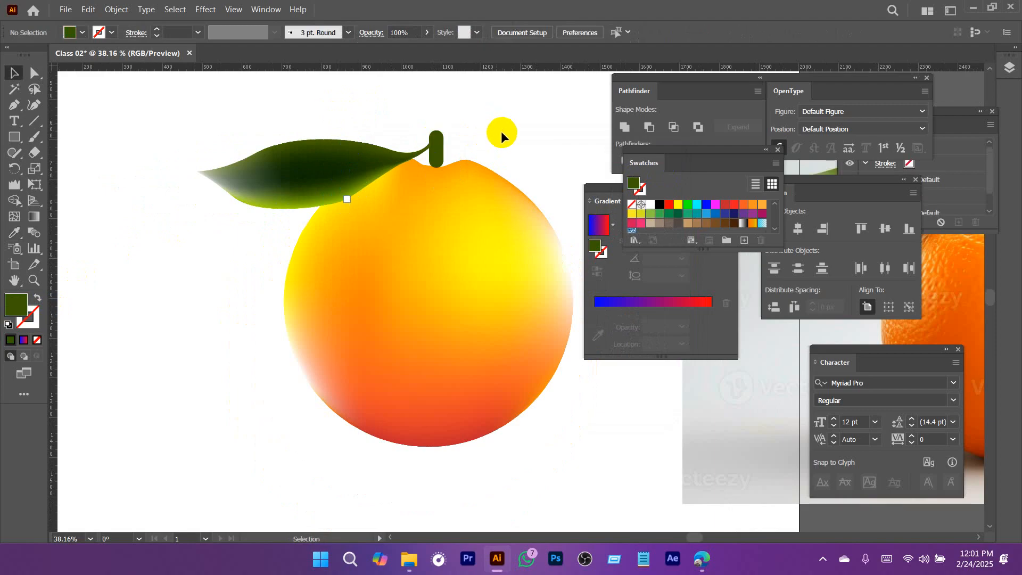
Move the reference photo of the orange just off the right side of the artboard.
{"action": "left_click_drag", "start_coordinate": [510, 143], "coordinate": [354, 200]}
{"action": "left_click_drag", "start_coordinate": [441, 305], "coordinate": [328, 321]}
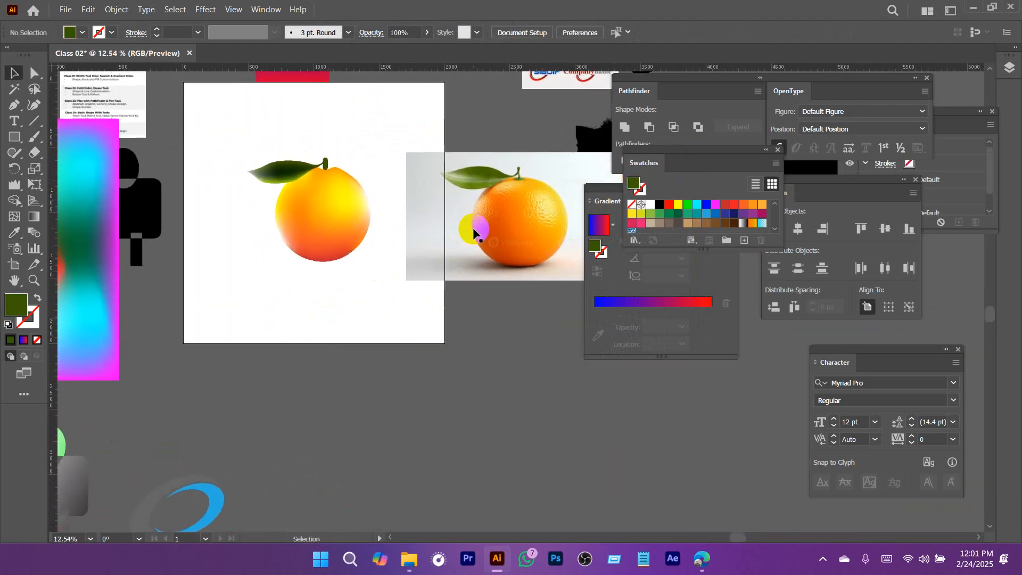
{"action": "left_click_drag", "start_coordinate": [511, 219], "coordinate": [551, 228]}
{"action": "left_click", "coordinate": [396, 277]}
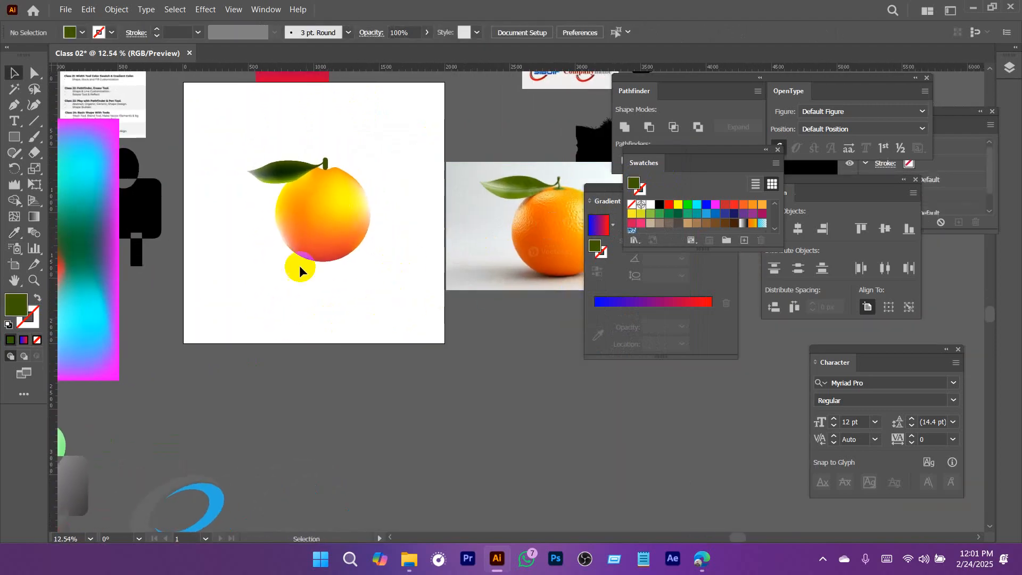
Group the drawn orange, leaf and stem into one object.
{"action": "left_click_drag", "start_coordinate": [375, 284], "coordinate": [376, 285]}
{"action": "left_click", "coordinate": [439, 305]}
{"action": "left_click_drag", "start_coordinate": [440, 305], "coordinate": [336, 289]}
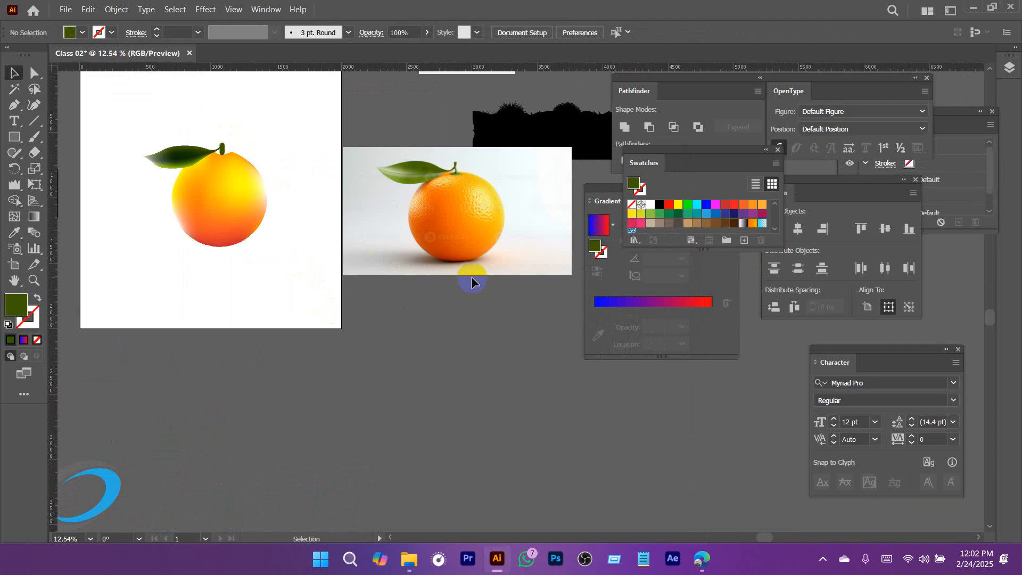
{"action": "left_click_drag", "start_coordinate": [124, 130], "coordinate": [285, 277]}
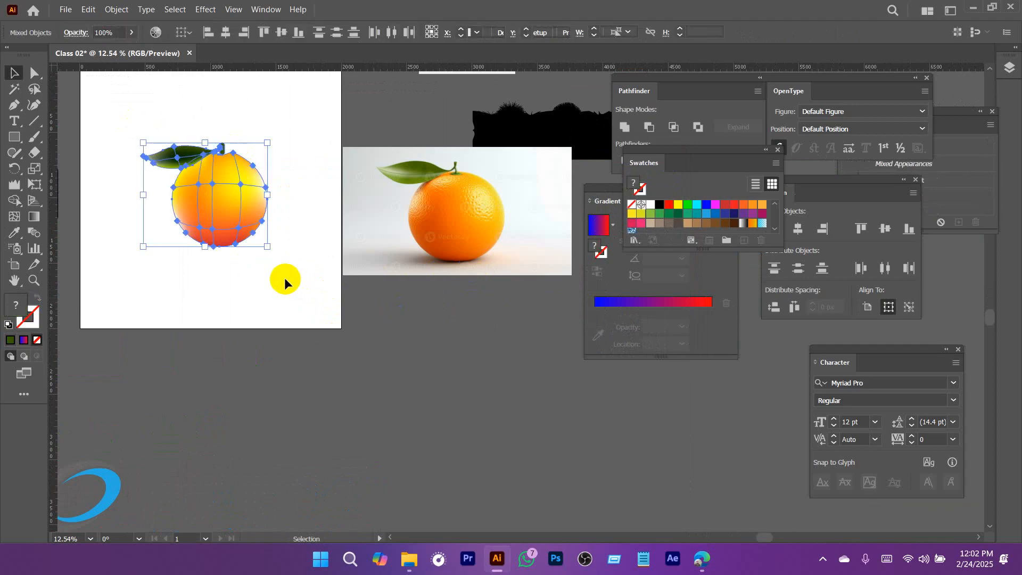
{"action": "key", "text": "ctrl+g"}
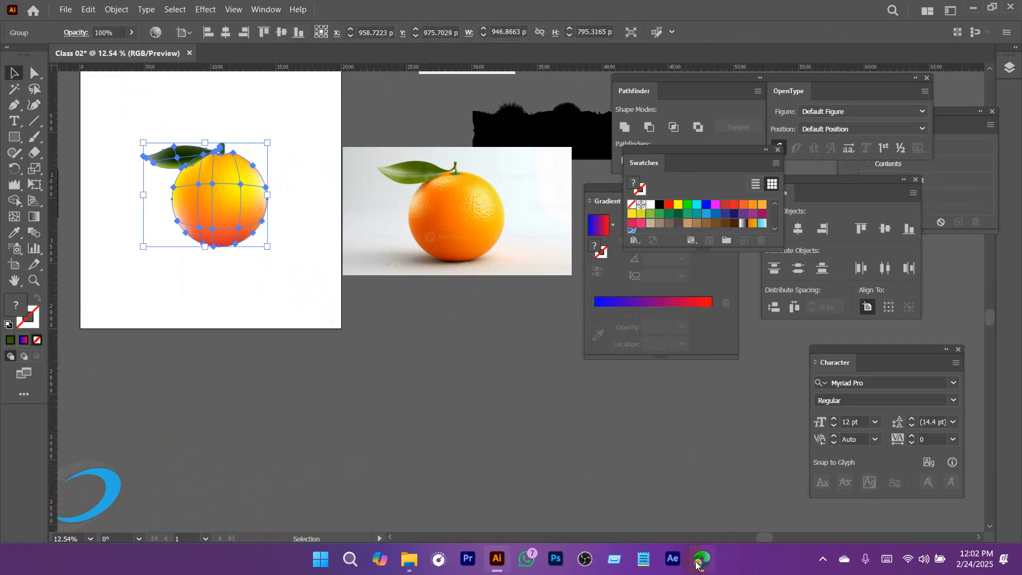
Switch to the Edge browser and go back through the generic shape logo design image results.
{"action": "left_click", "coordinate": [695, 564]}
{"action": "key", "text": "ctrl+shift+Tab"}
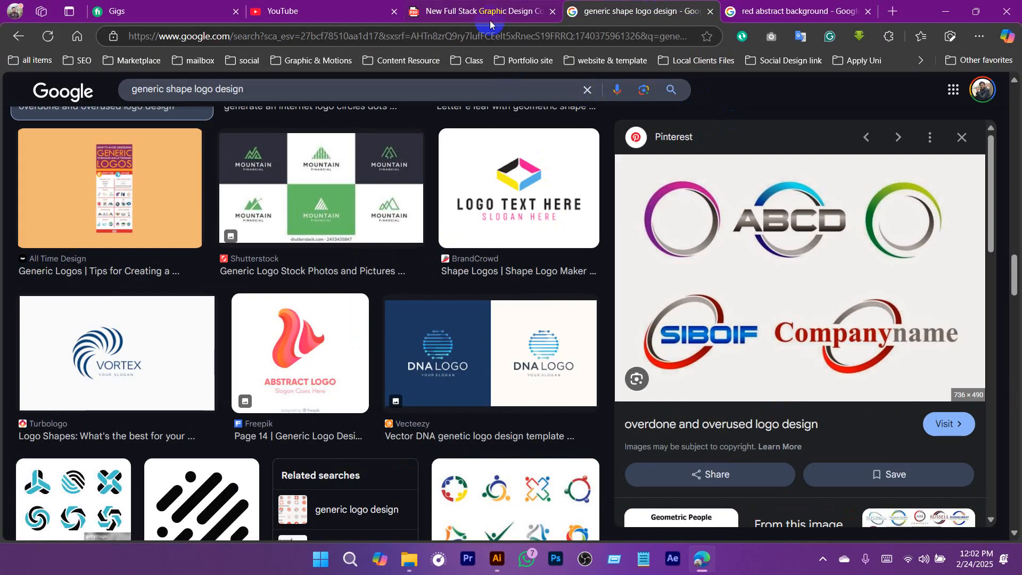
{"action": "left_click", "coordinate": [18, 37]}
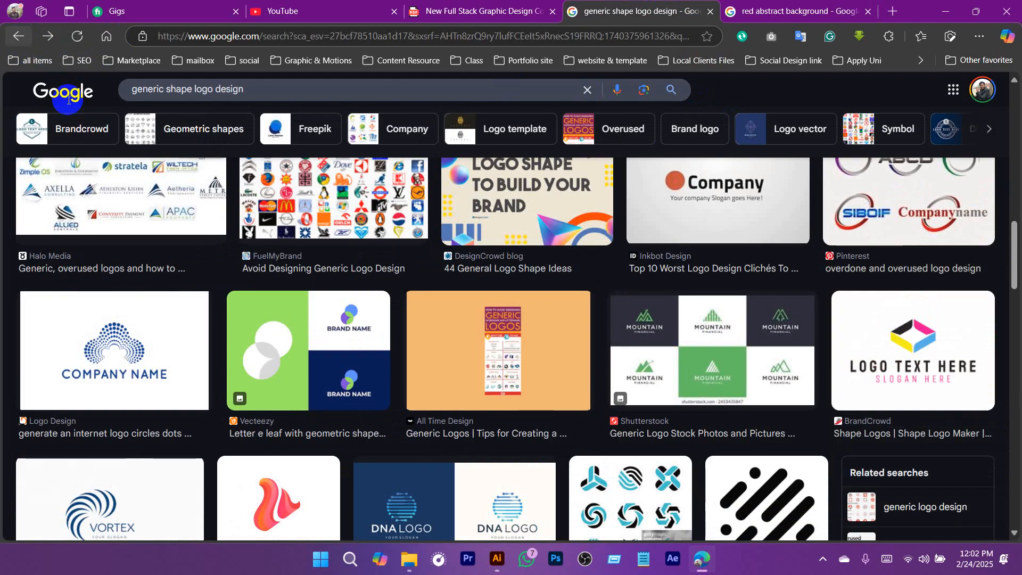
{"action": "key", "text": "alt+Left"}
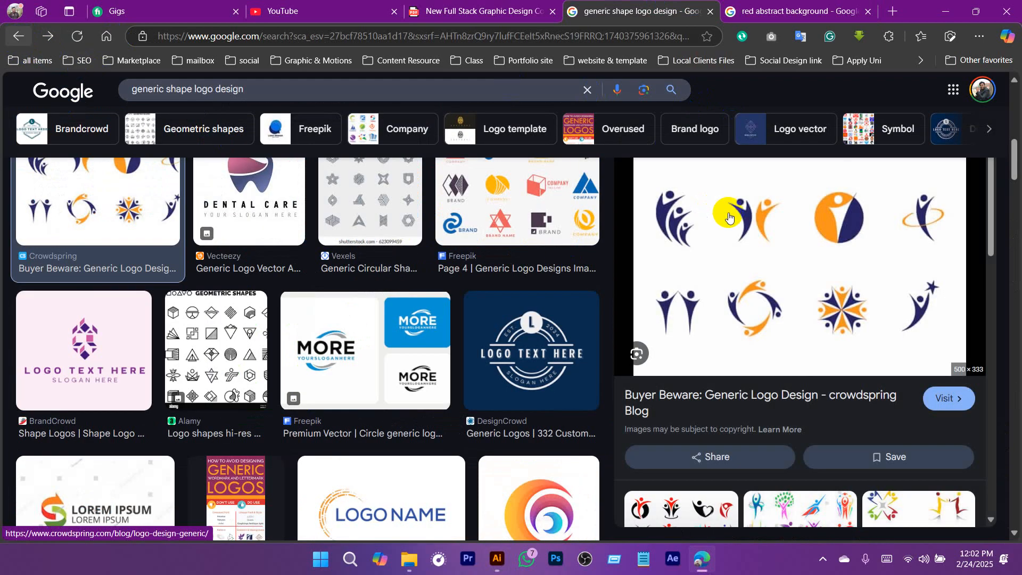
{"action": "left_click", "coordinate": [19, 36]}
Return from the red abstract background search to the gradient mesh background results and browse the example images.
{"action": "left_click", "coordinate": [799, 11]}
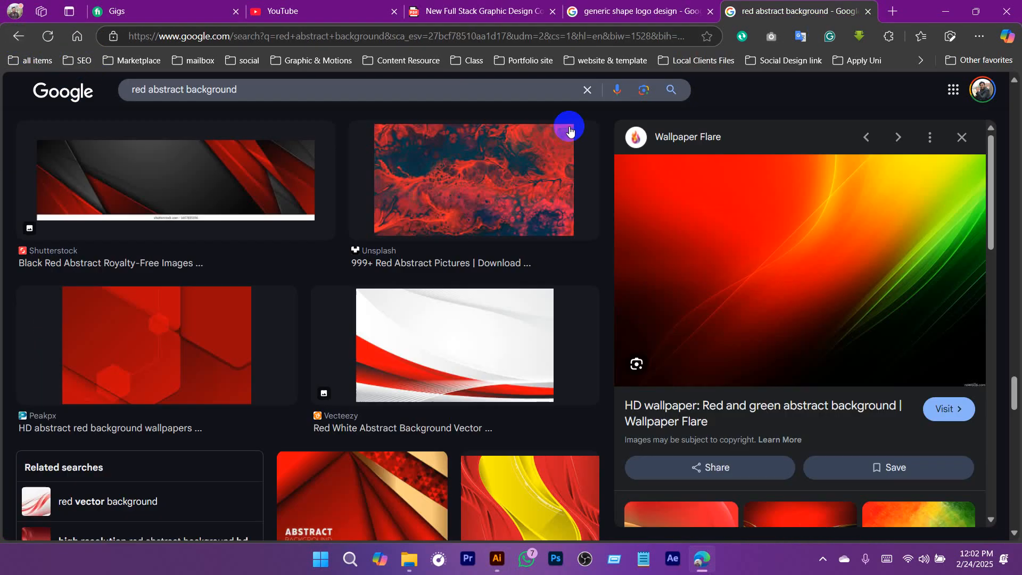
{"action": "left_click", "coordinate": [19, 37]}
{"action": "left_click", "coordinate": [20, 40]}
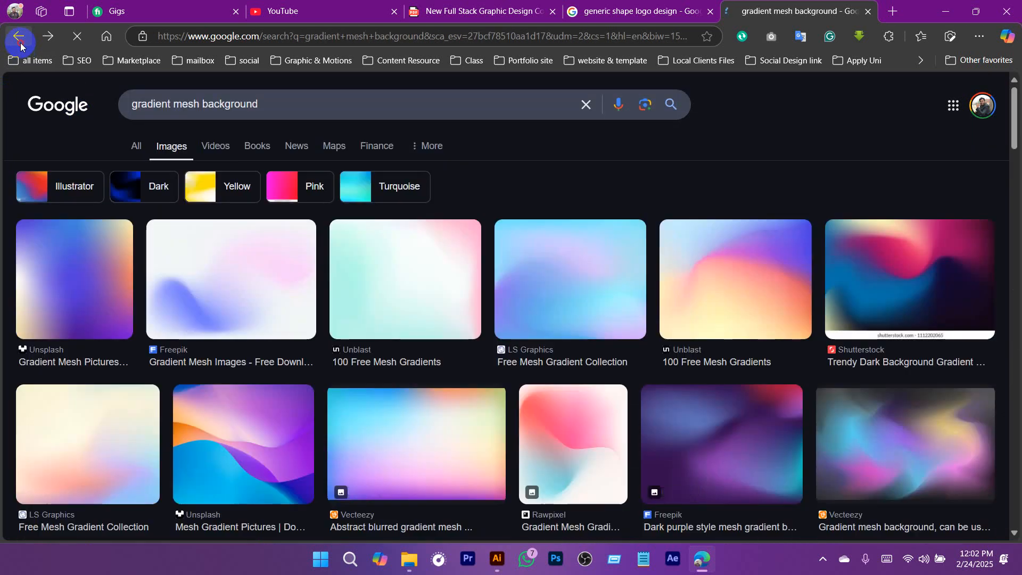
{"action": "scroll", "coordinate": [261, 261], "scroll_direction": "up", "scroll_amount": 15}
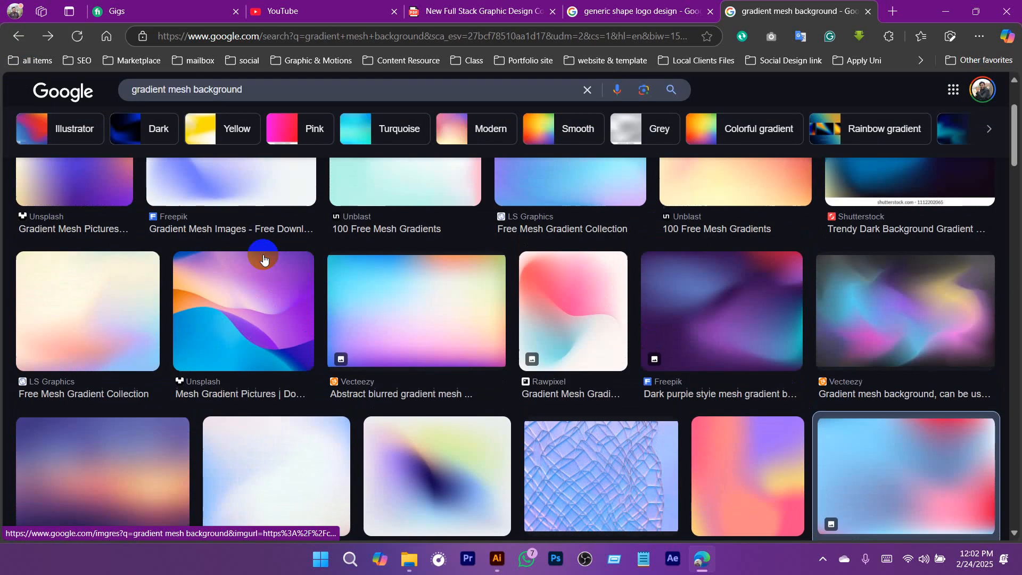
{"action": "scroll", "coordinate": [264, 259], "scroll_direction": "up", "scroll_amount": 3}
{"action": "left_click", "coordinate": [16, 40]}
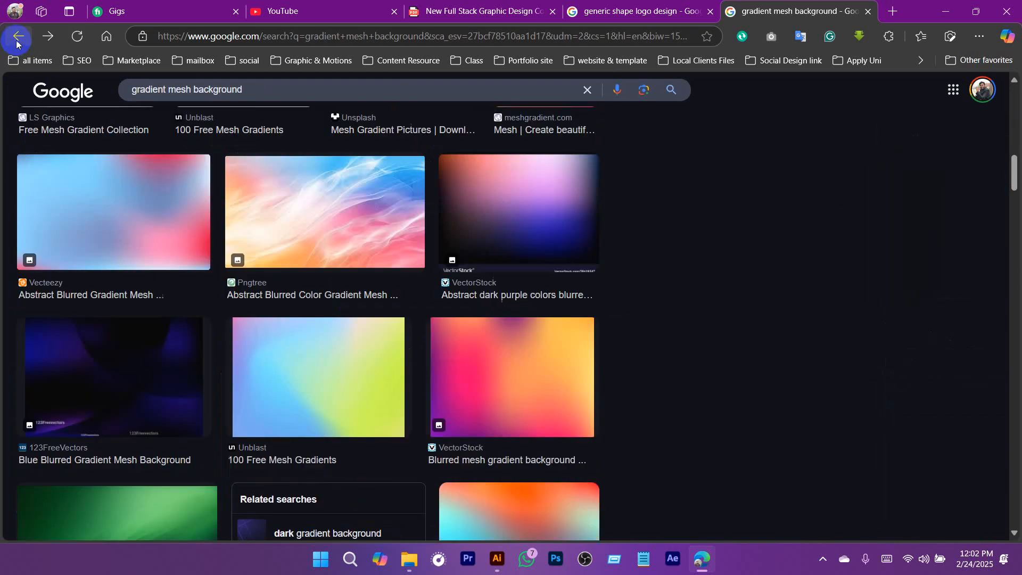
{"action": "left_click", "coordinate": [17, 42]}
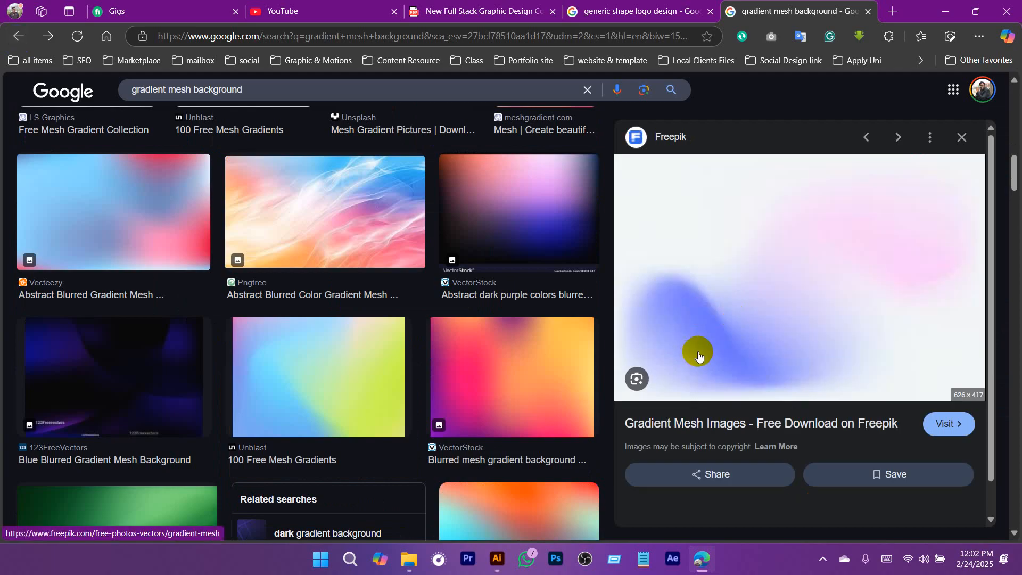
{"action": "left_click", "coordinate": [16, 38]}
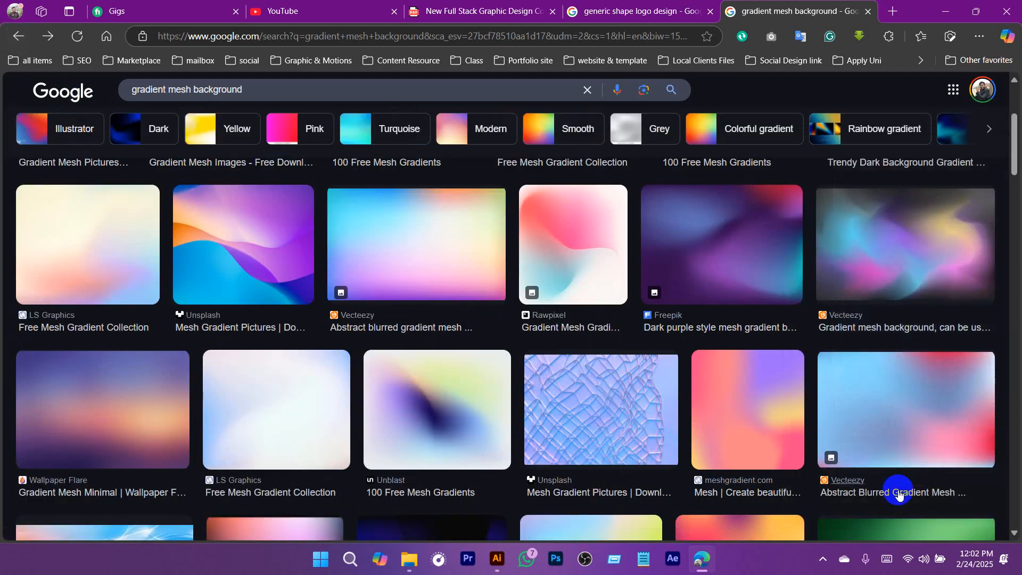